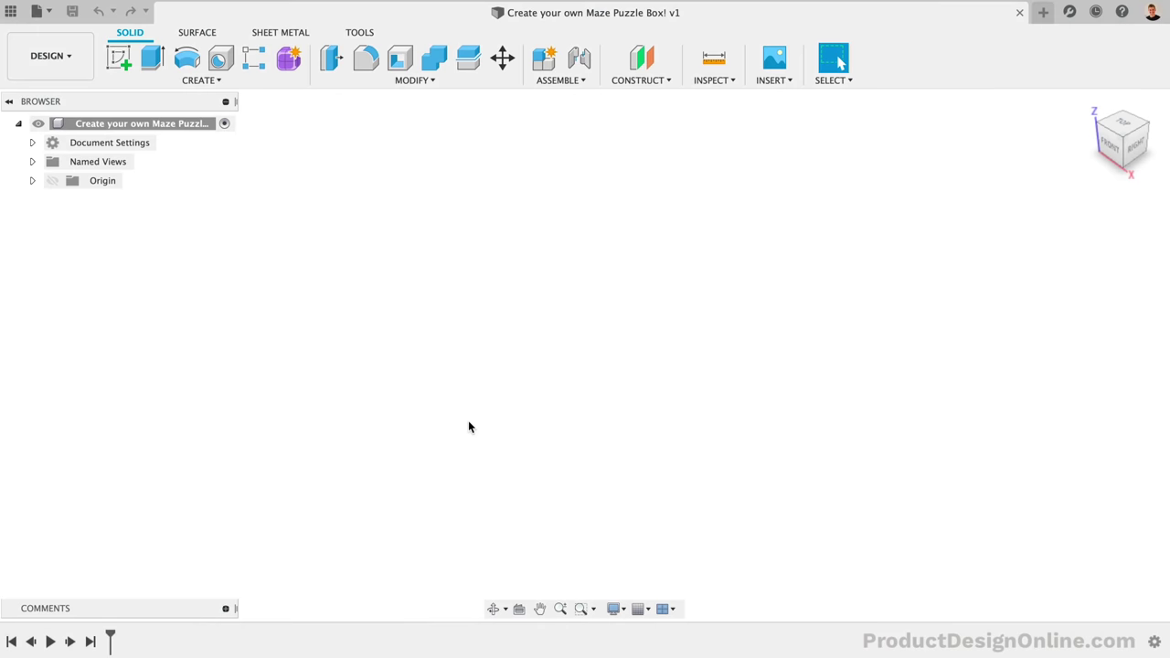
Add a new component to the root named Maze.
{"action": "right_click", "coordinate": [170, 128]}
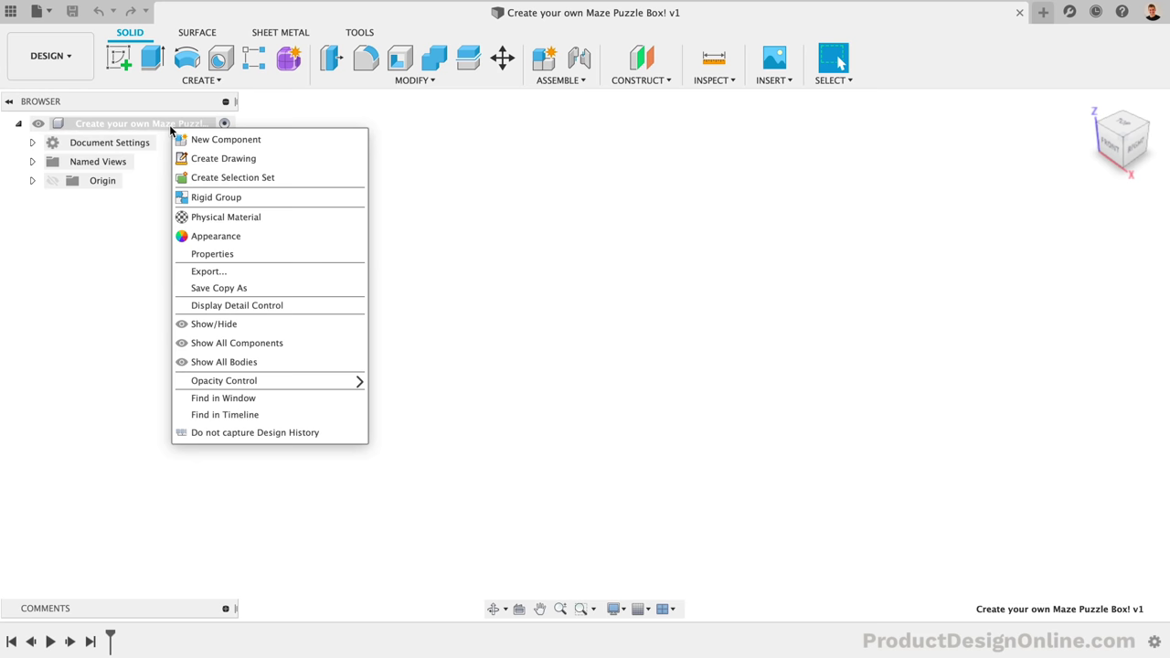
{"action": "left_click", "coordinate": [204, 142]}
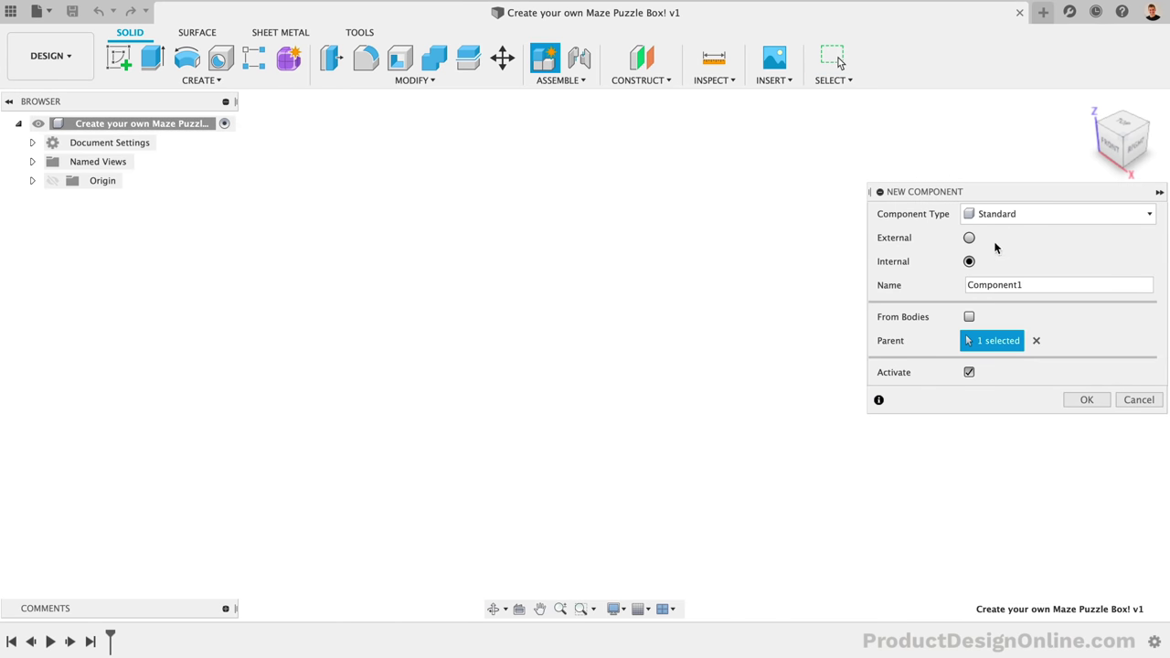
{"action": "double_click", "coordinate": [1009, 284]}
{"action": "type", "text": "Maze"}
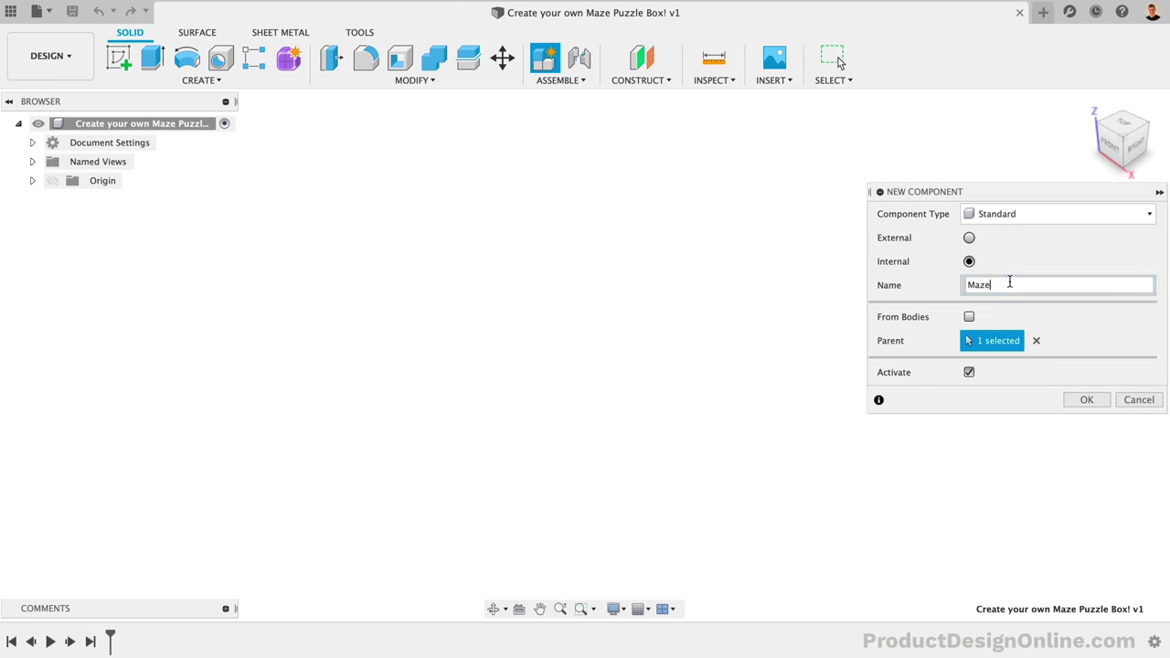
{"action": "key", "text": "Return"}
Add a second component named Cap, then make Maze the active component.
{"action": "right_click", "coordinate": [166, 125]}
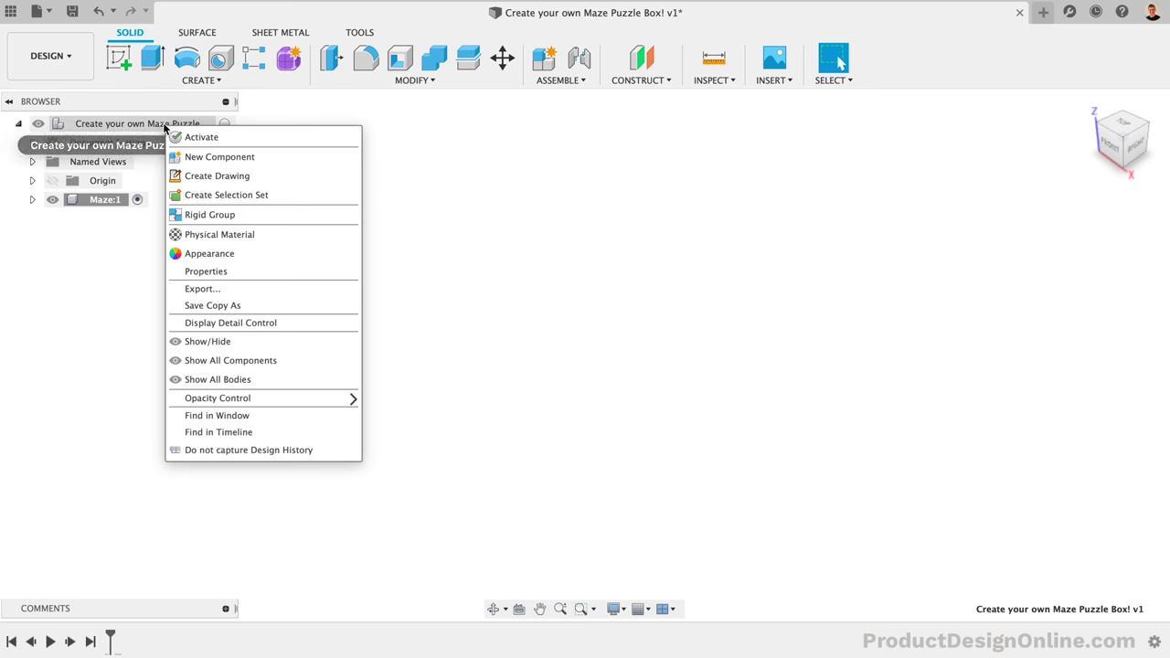
{"action": "left_click", "coordinate": [192, 154]}
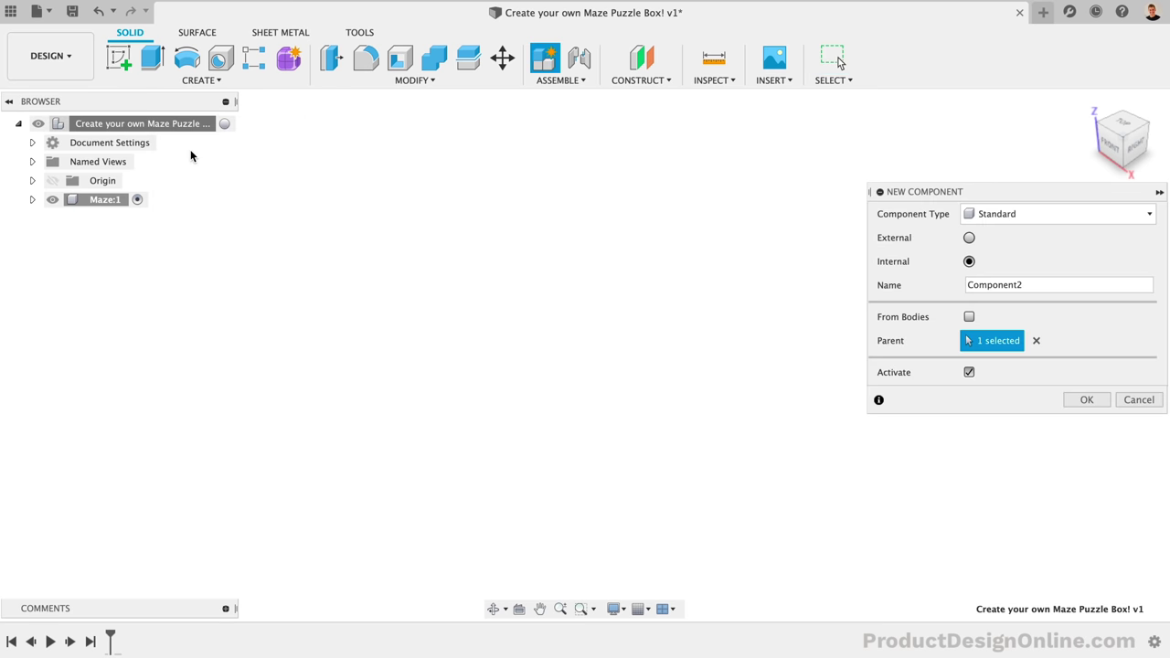
{"action": "double_click", "coordinate": [995, 284]}
{"action": "type", "text": "C"}
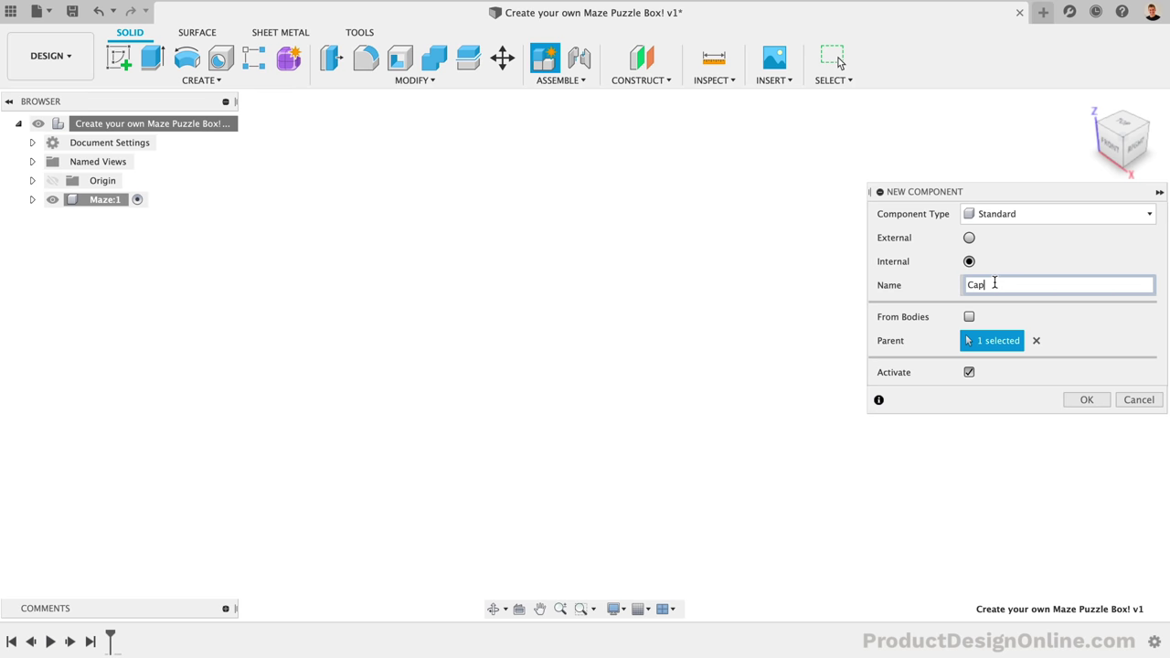
{"action": "type", "text": "ap"}
{"action": "key", "text": "Return"}
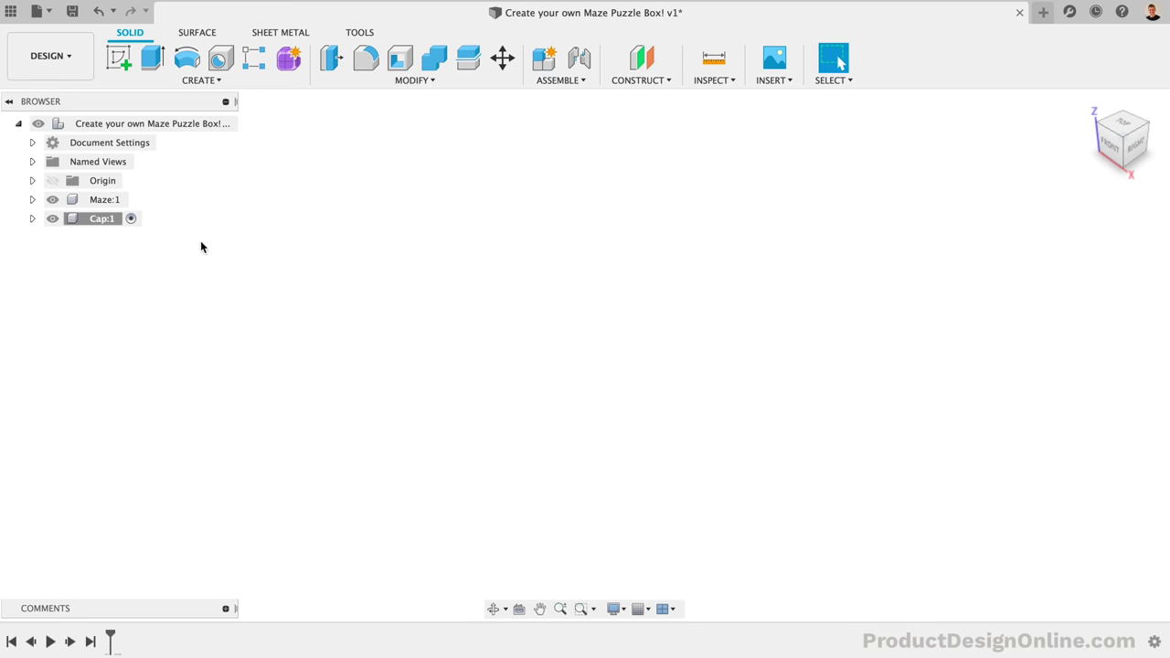
{"action": "left_click", "coordinate": [110, 200]}
{"action": "left_click", "coordinate": [137, 200]}
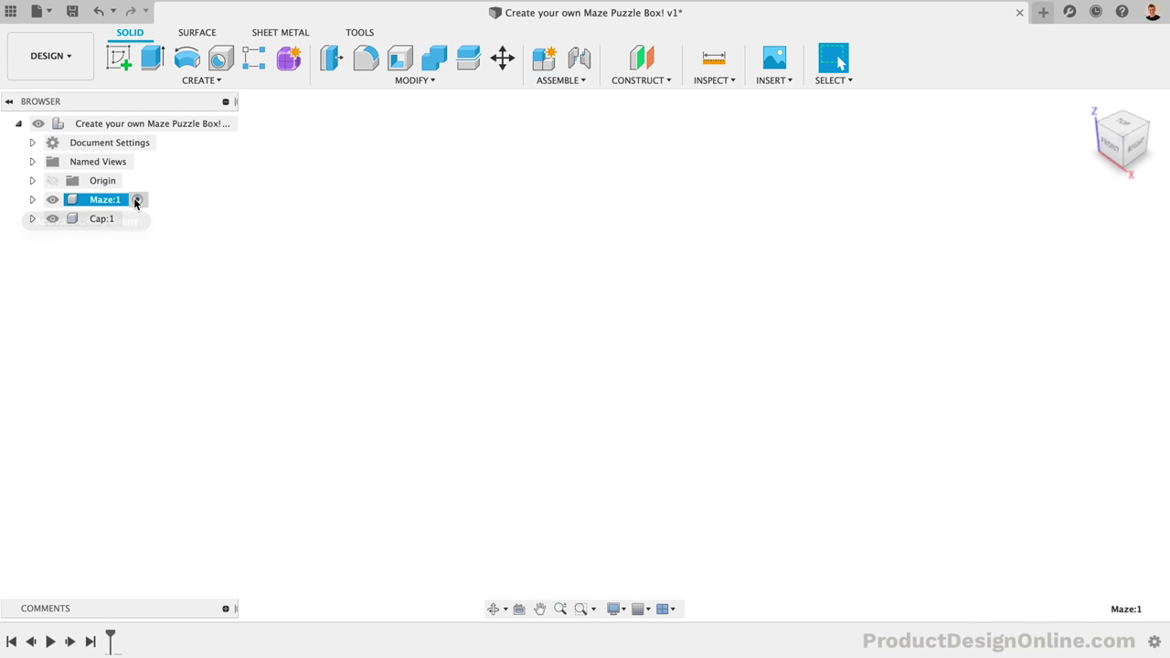
On the XY plane, sketch a 30 mm diameter circle centred on the origin.
{"action": "left_click", "coordinate": [119, 62]}
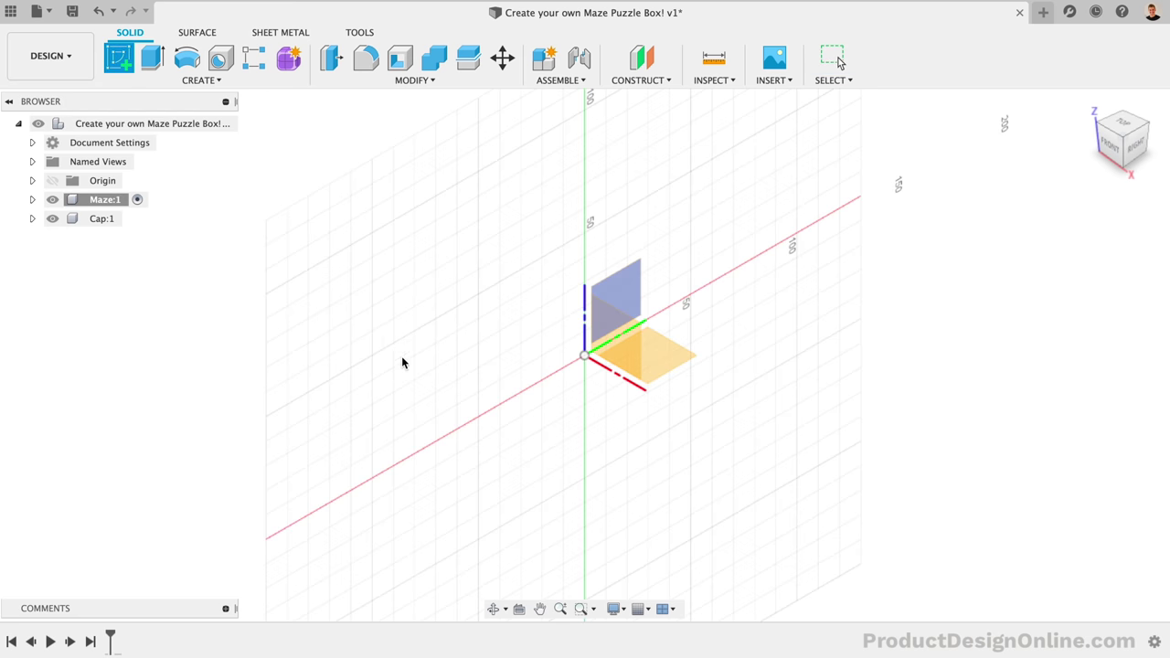
{"action": "left_click", "coordinate": [657, 362]}
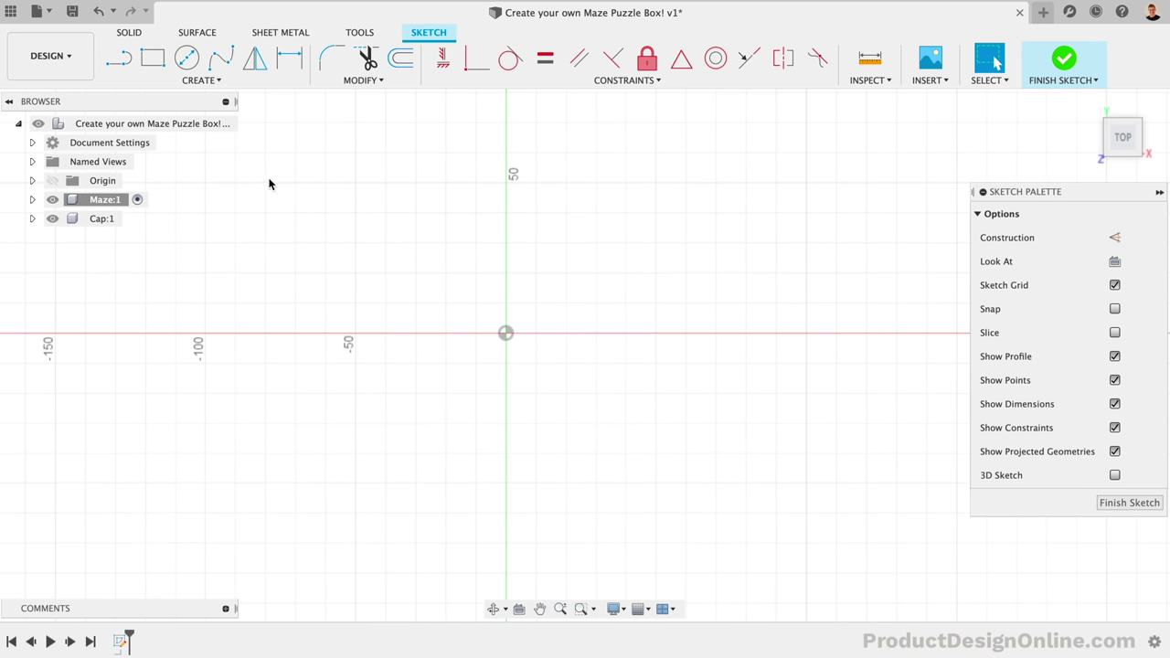
{"action": "left_click", "coordinate": [188, 60]}
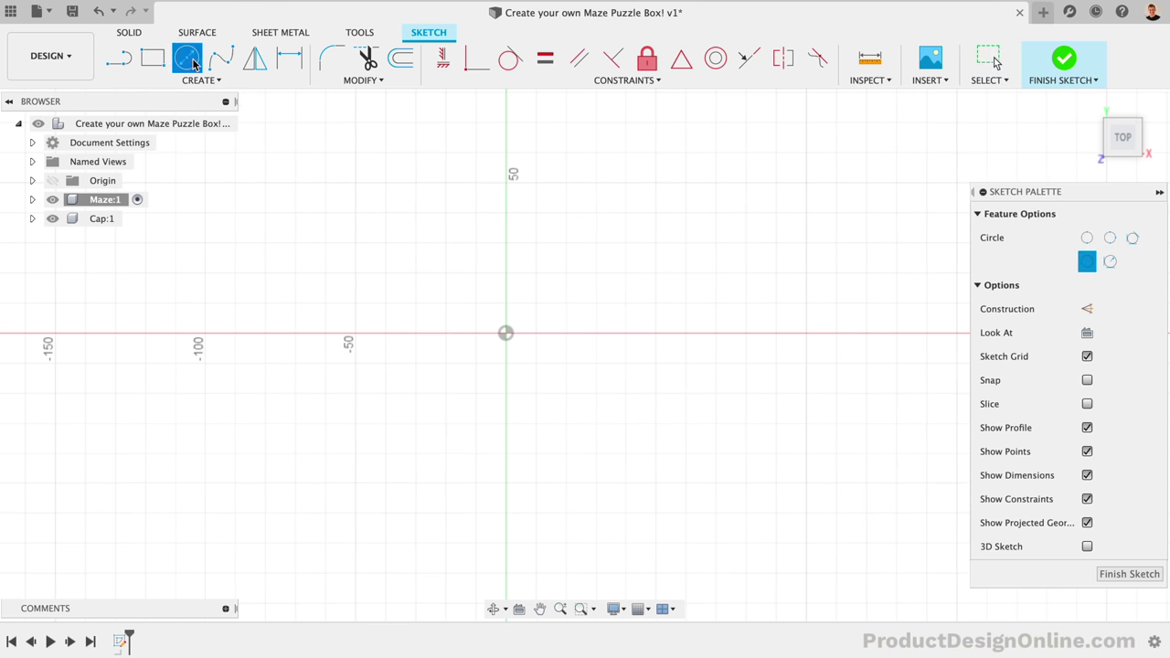
{"action": "left_click", "coordinate": [506, 334]}
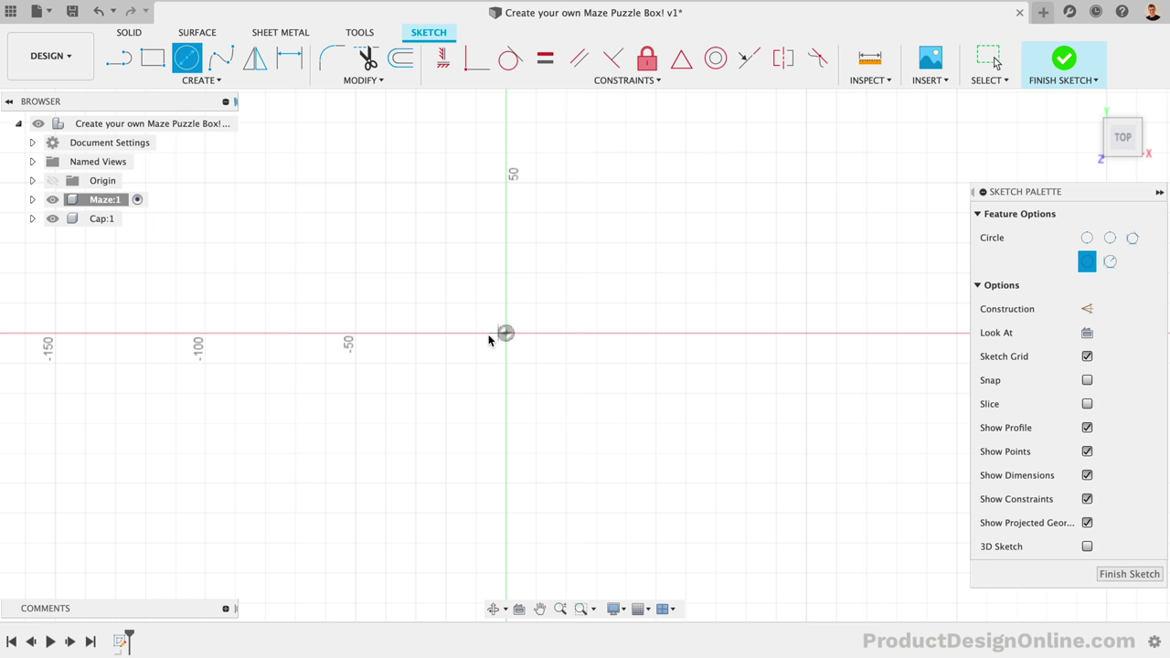
{"action": "type", "text": "30"}
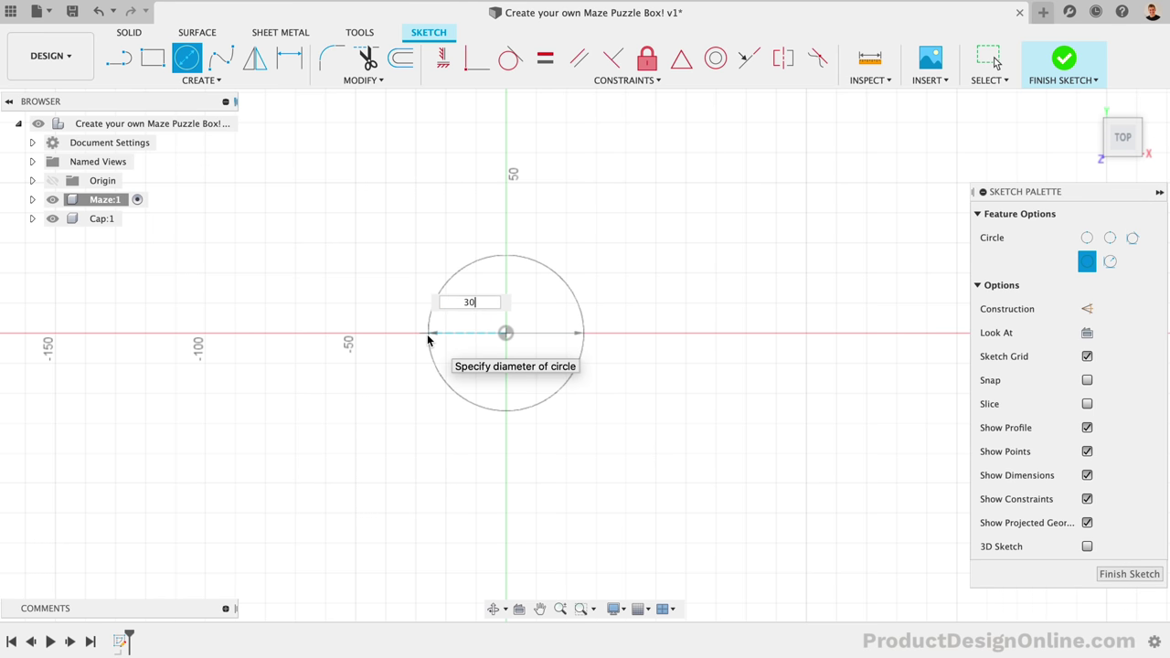
{"action": "key", "text": "Return"}
{"action": "key", "text": "Escape"}
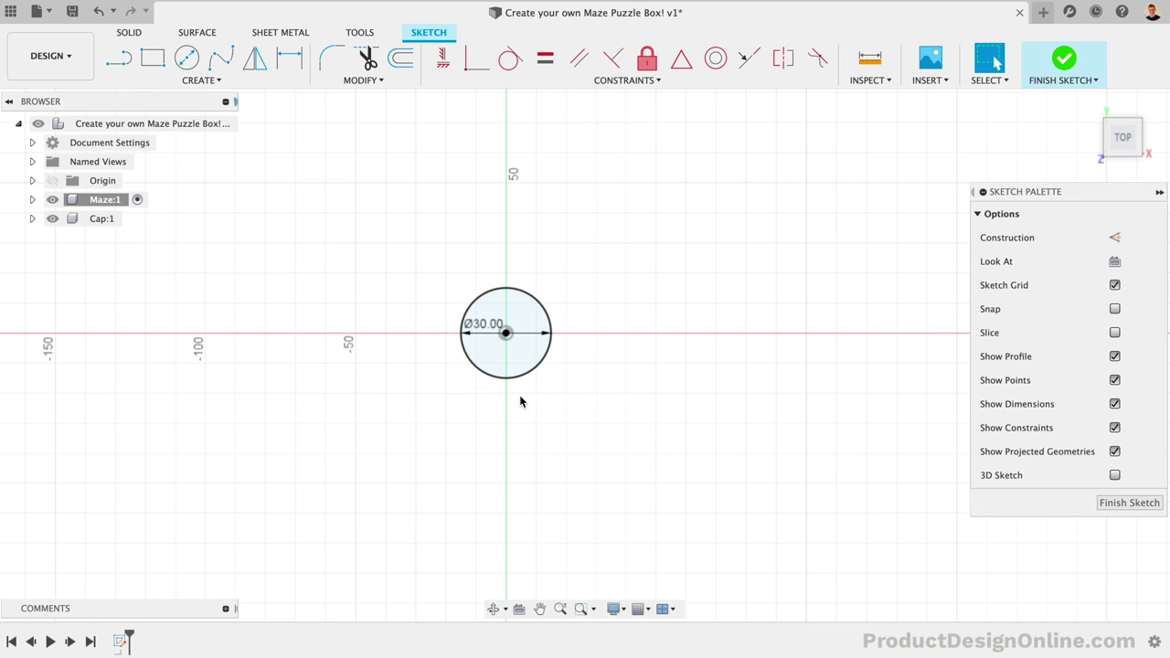
{"action": "scroll", "coordinate": [520, 403], "scroll_direction": "up", "scroll_amount": 4}
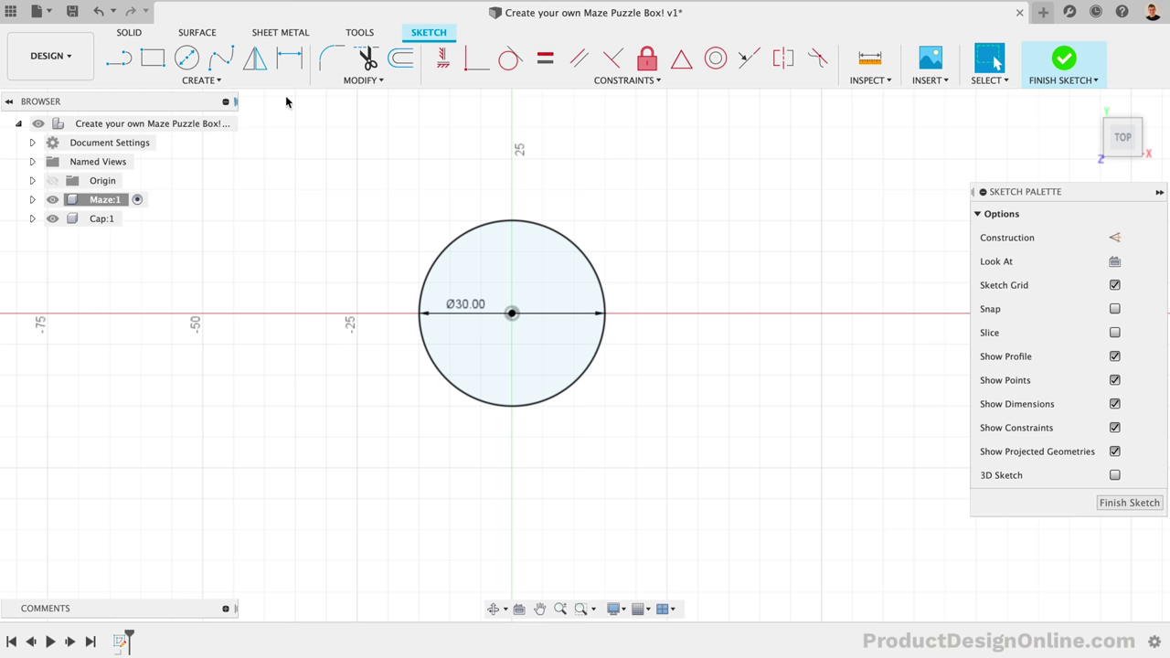
Extrude the 30 mm circle 70 mm into a solid cylinder.
{"action": "left_click", "coordinate": [137, 33]}
{"action": "left_click", "coordinate": [151, 55]}
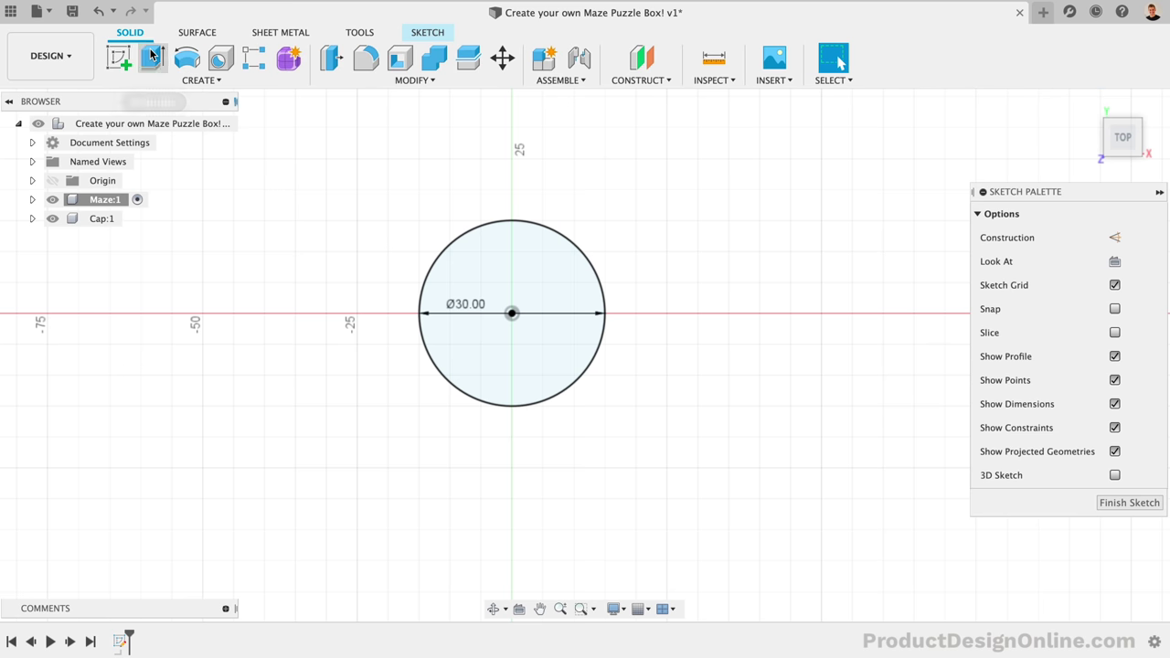
{"action": "type", "text": "70"}
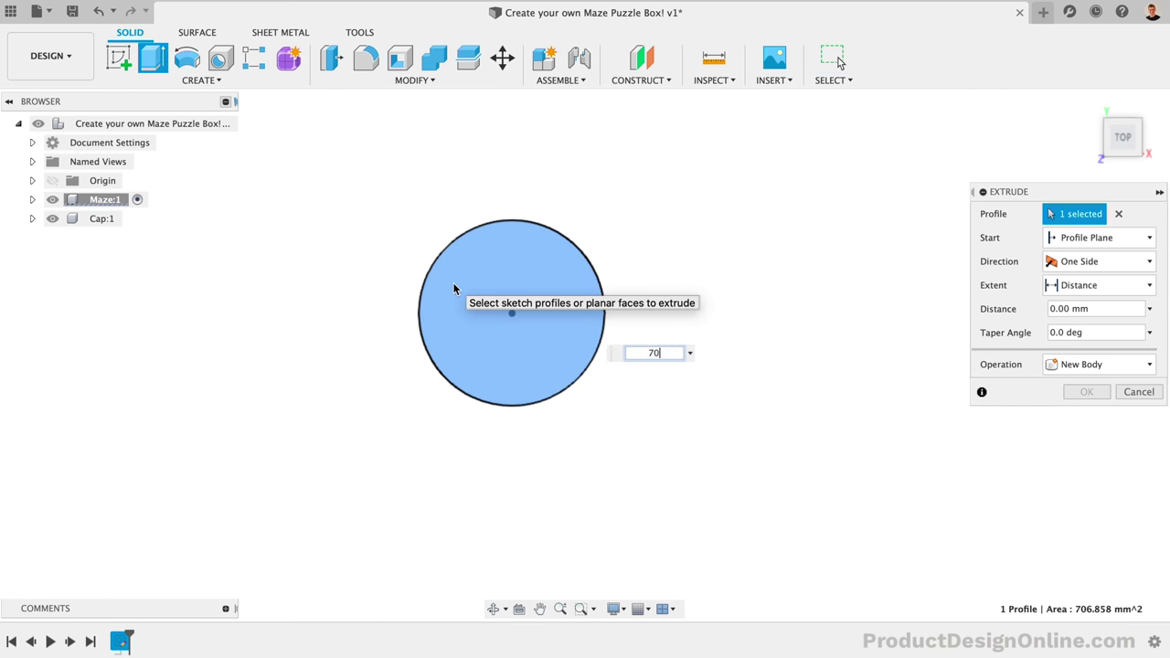
{"action": "key", "text": "Return"}
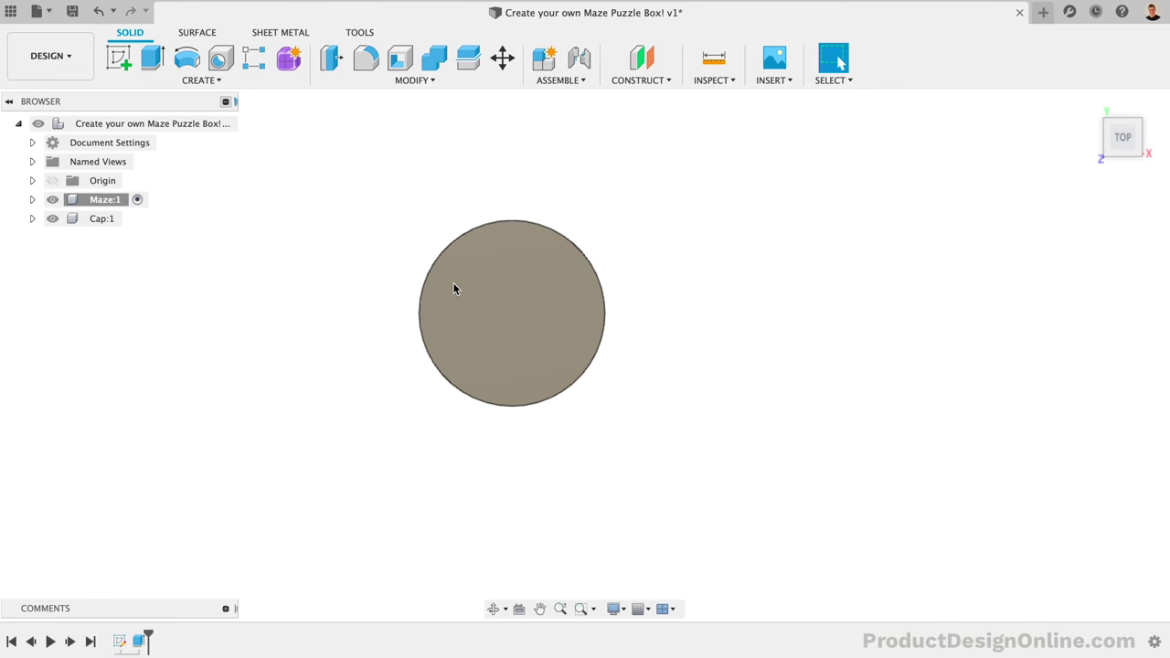
{"action": "scroll", "coordinate": [454, 289], "scroll_direction": "down", "scroll_amount": 10, "text": "shift"}
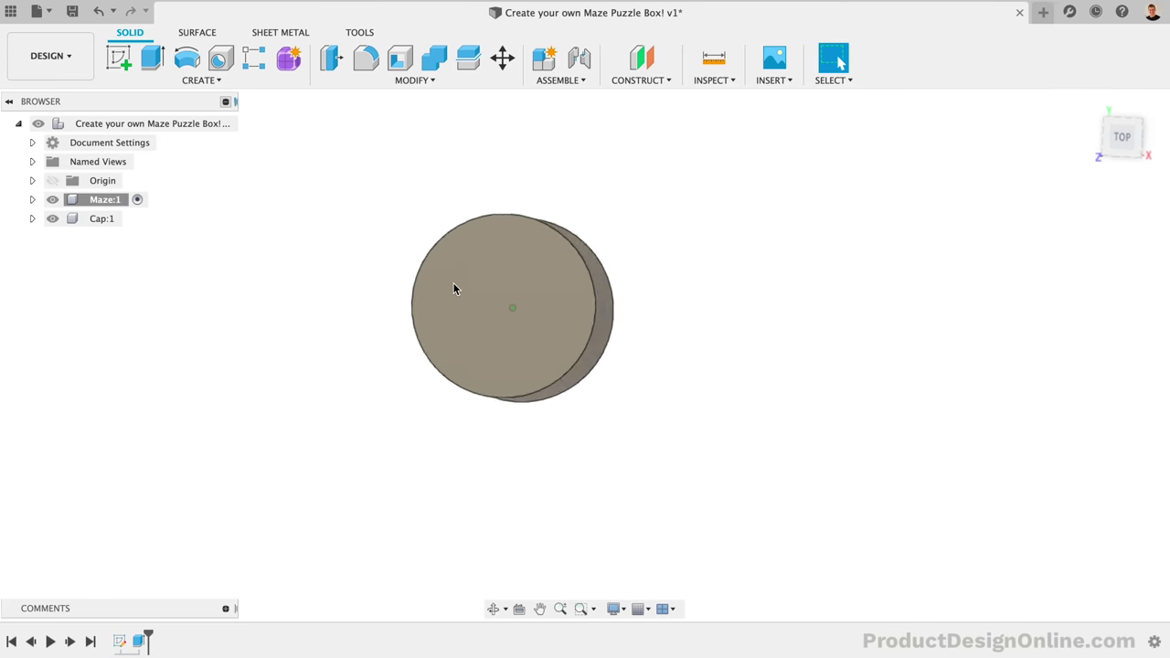
{"action": "scroll", "coordinate": [454, 289], "scroll_direction": "down", "scroll_amount": 10, "text": "shift"}
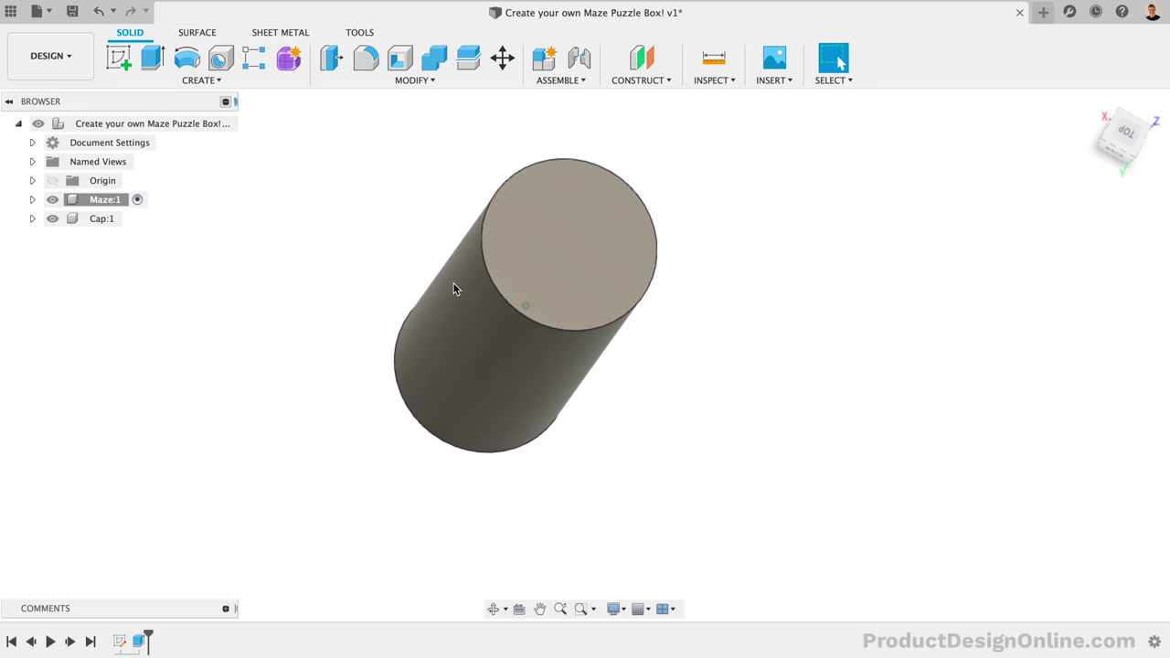
{"action": "scroll", "coordinate": [453, 289], "scroll_direction": "down", "scroll_amount": 10, "text": "shift"}
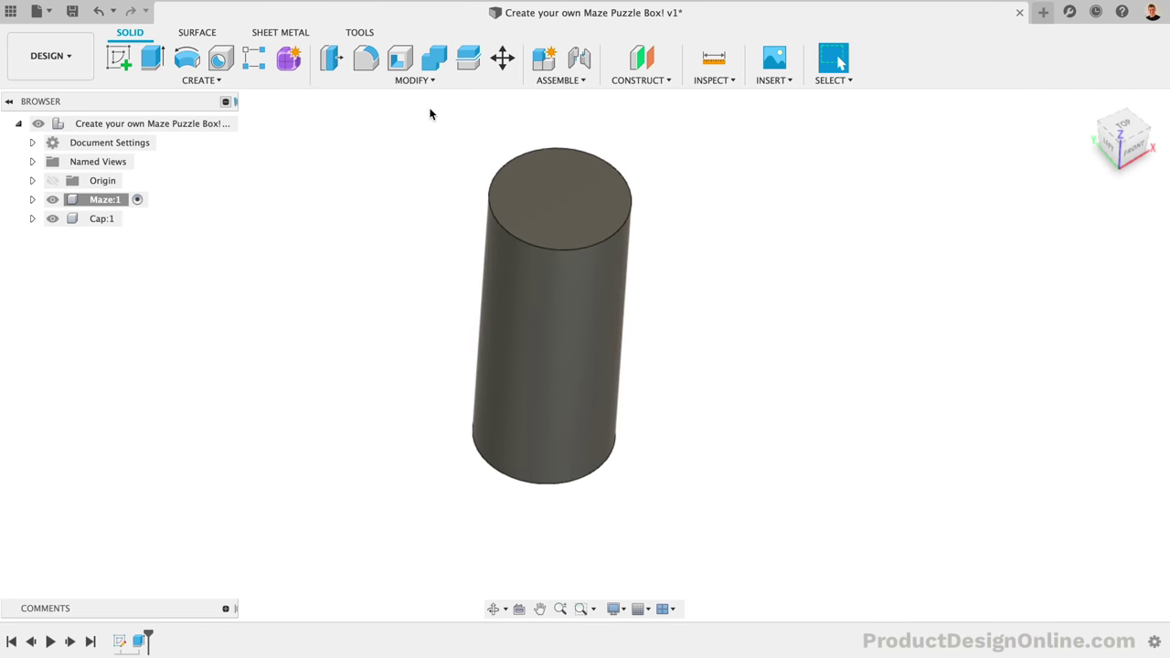
Shell the cylinder through its top face with a 2.4 mm inside thickness.
{"action": "left_click", "coordinate": [400, 57]}
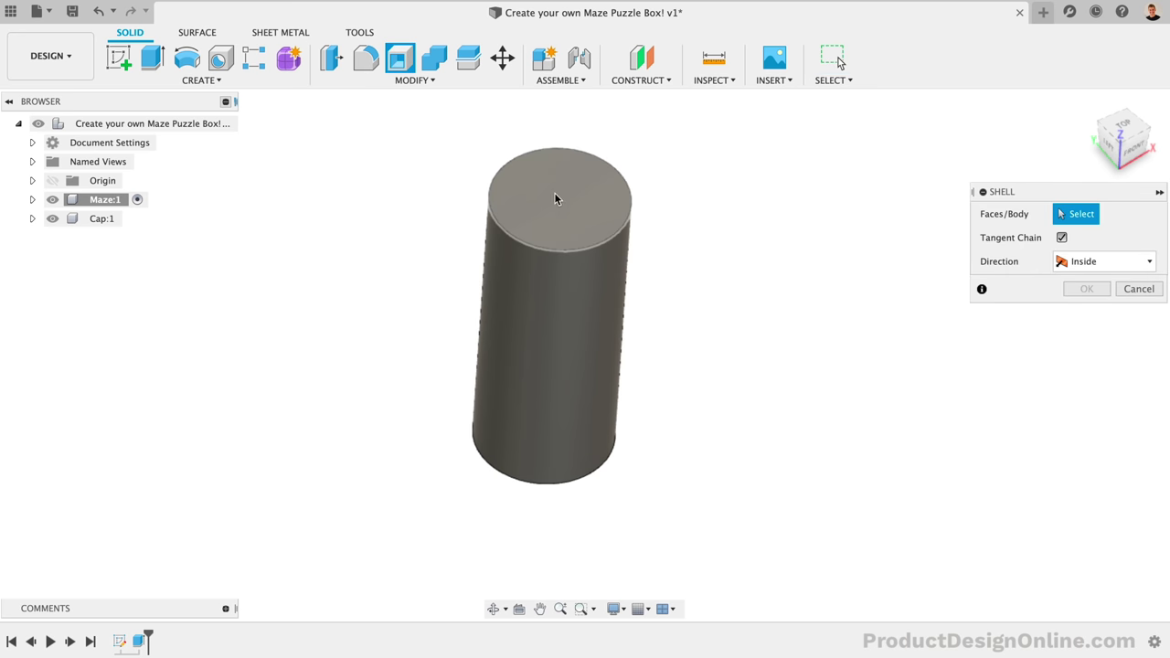
{"action": "left_click", "coordinate": [575, 211]}
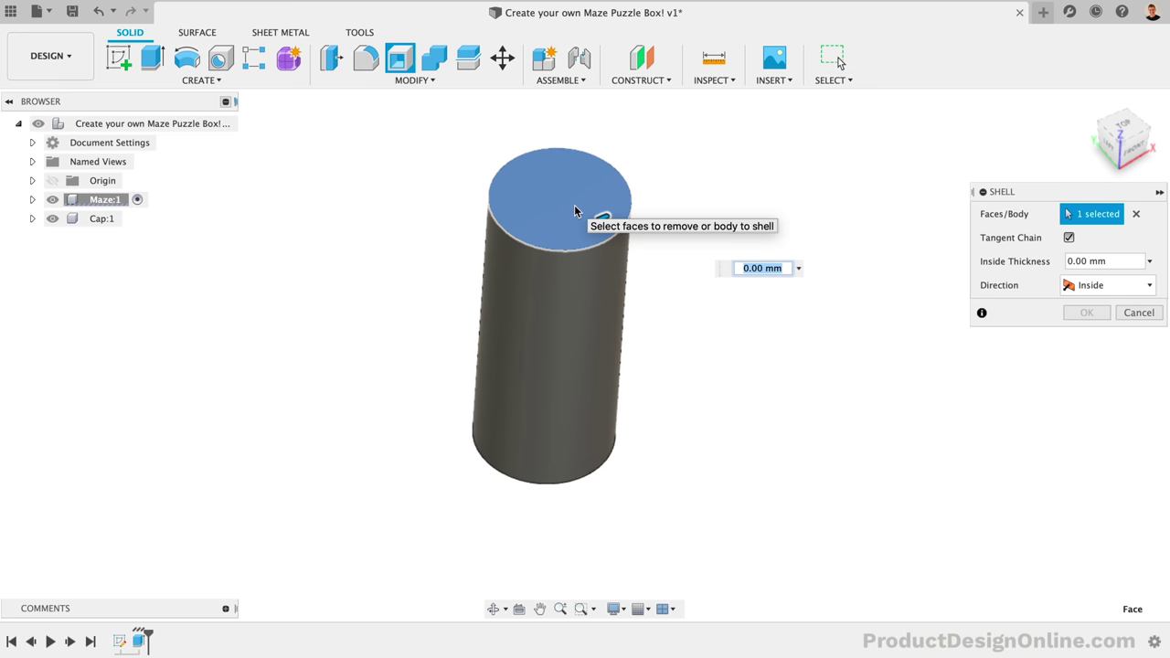
{"action": "type", "text": "2.4"}
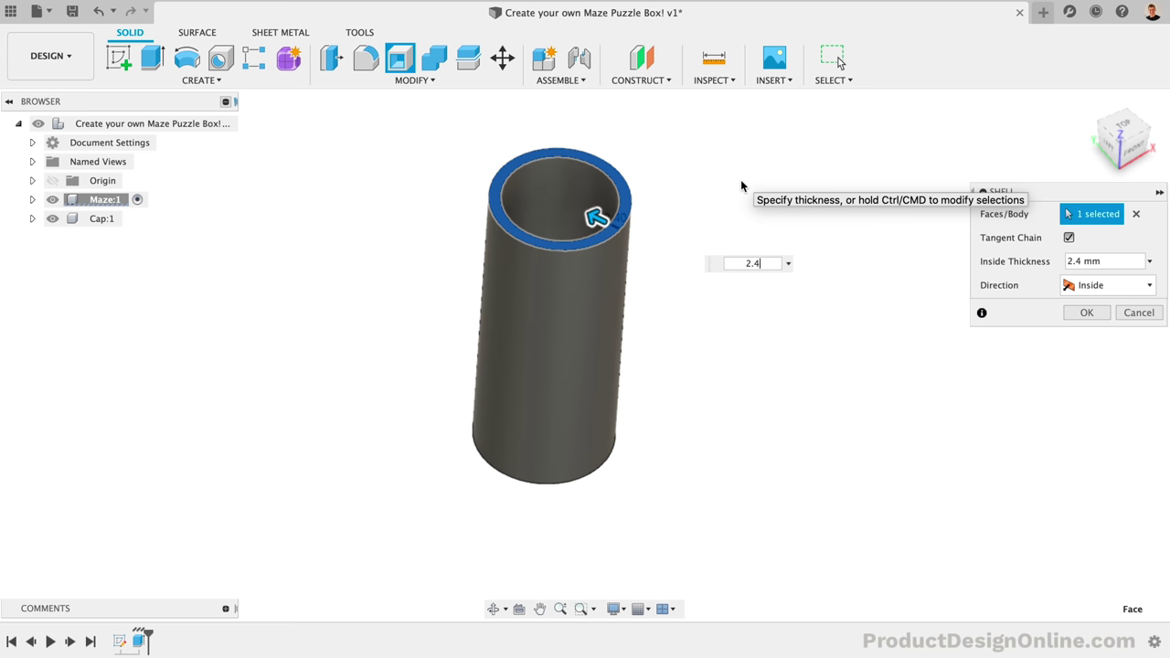
{"action": "left_click", "coordinate": [1083, 313]}
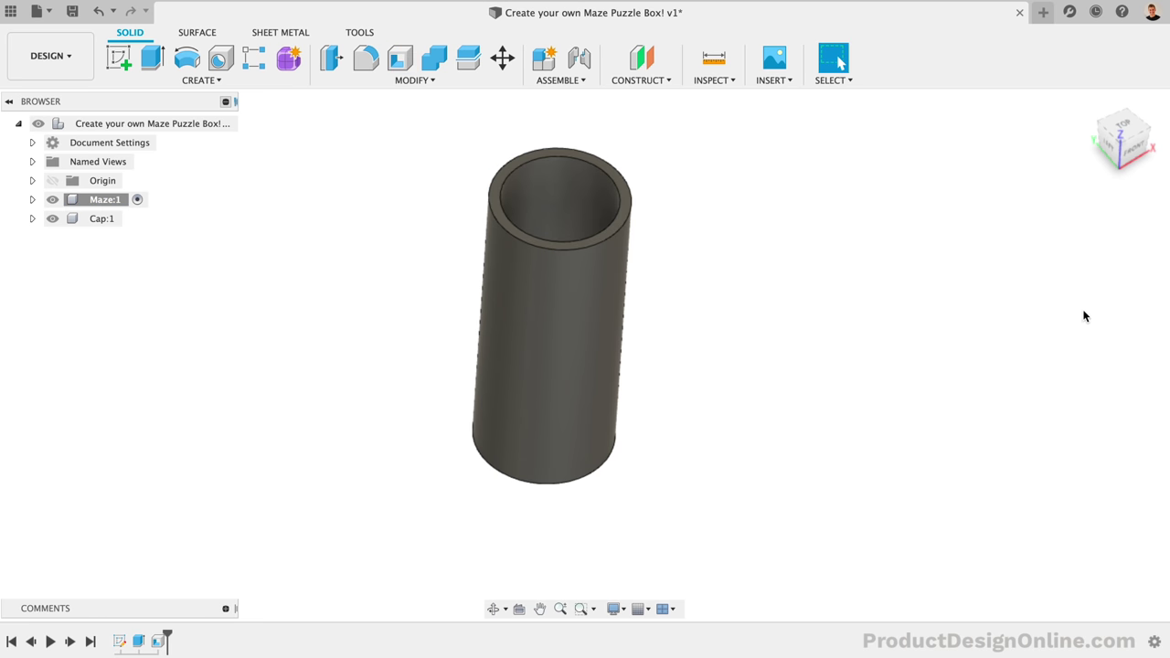
{"action": "left_click", "coordinate": [1088, 104]}
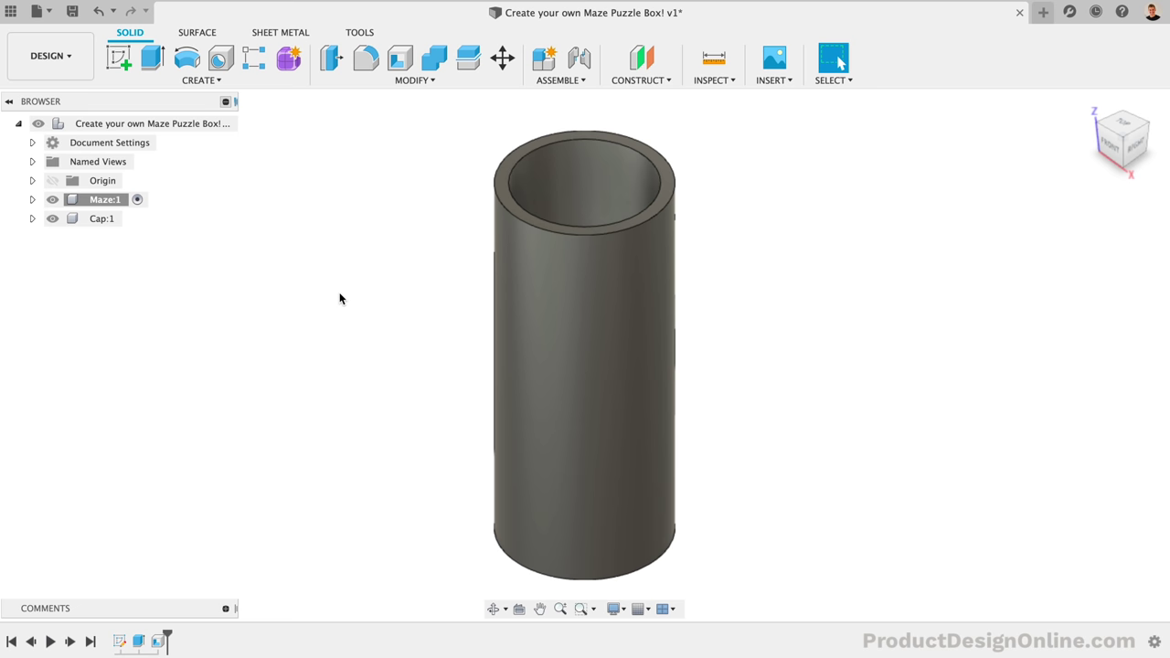
Create an offset plane from the XZ origin plane at -30 mm.
{"action": "left_click", "coordinate": [643, 62]}
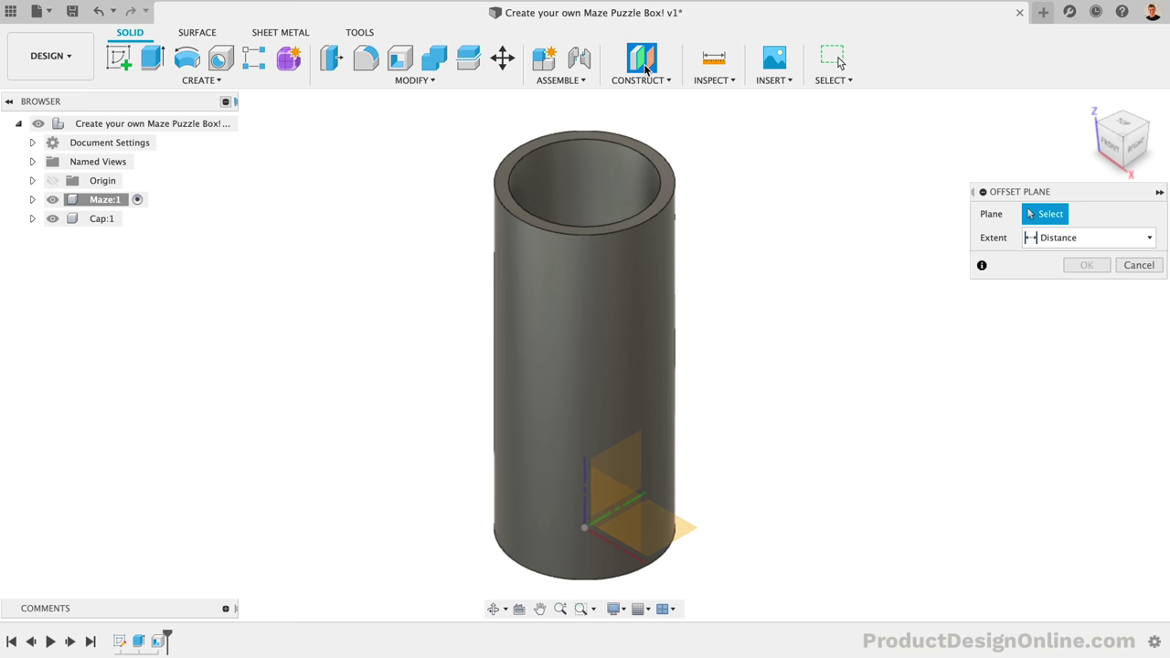
{"action": "left_click", "coordinate": [630, 509]}
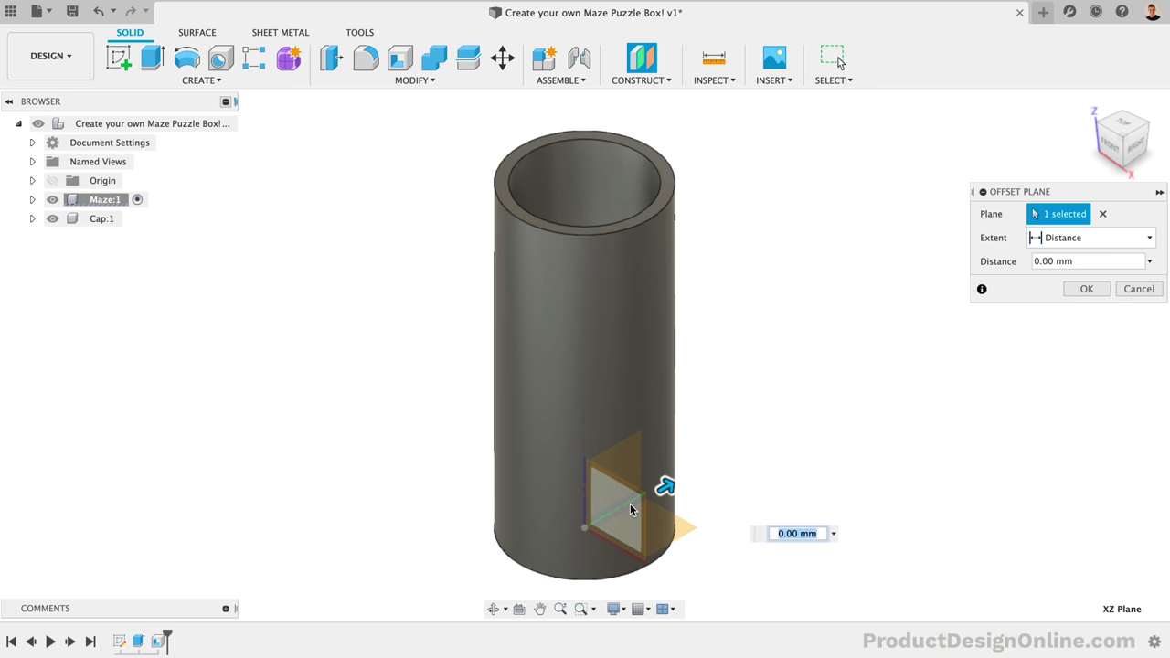
{"action": "left_click_drag", "start_coordinate": [666, 485], "coordinate": [548, 573]}
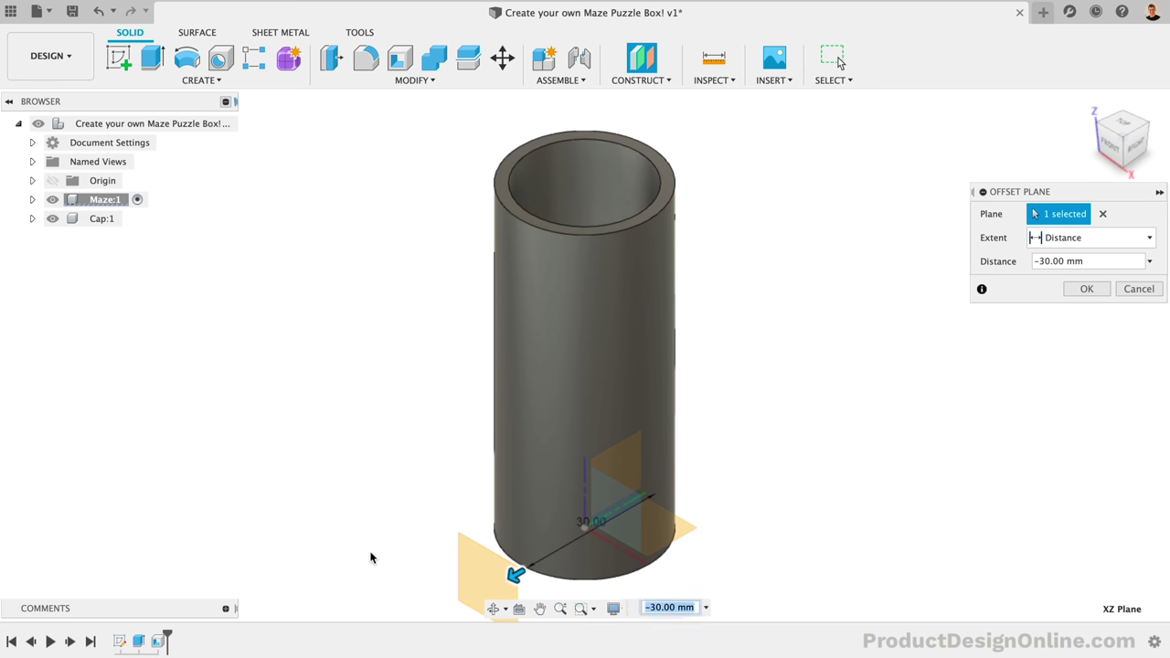
{"action": "left_click", "coordinate": [1083, 289]}
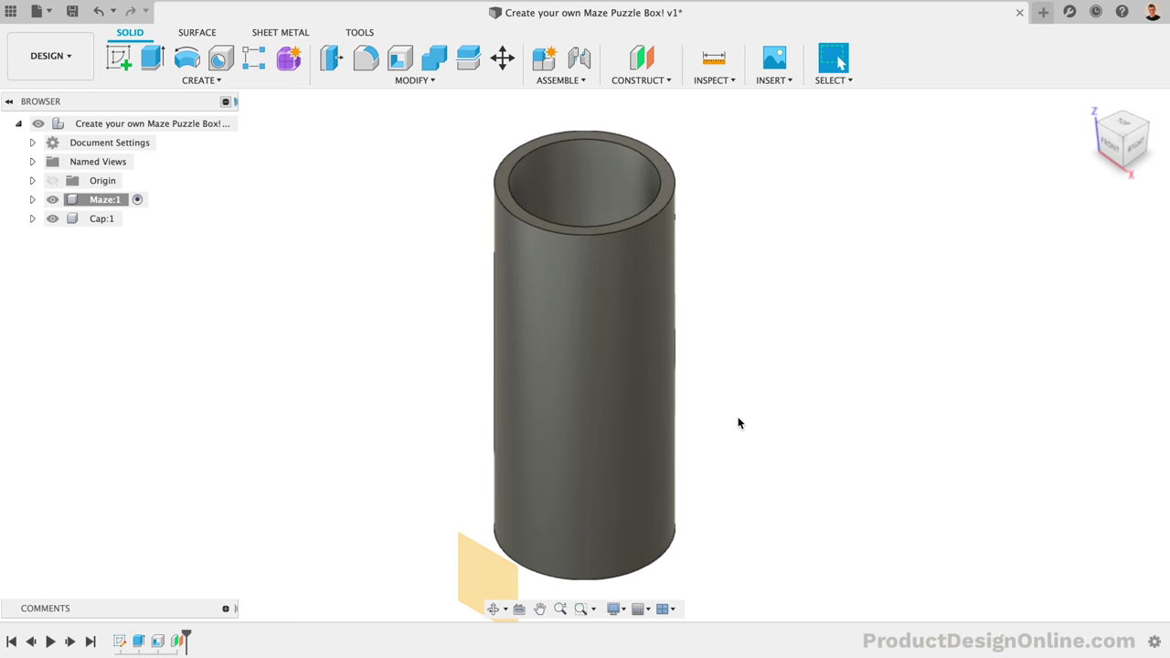
Start a sketch on the -30 mm offset plane and pick the 2-Point Rectangle tool.
{"action": "right_click", "coordinate": [486, 568]}
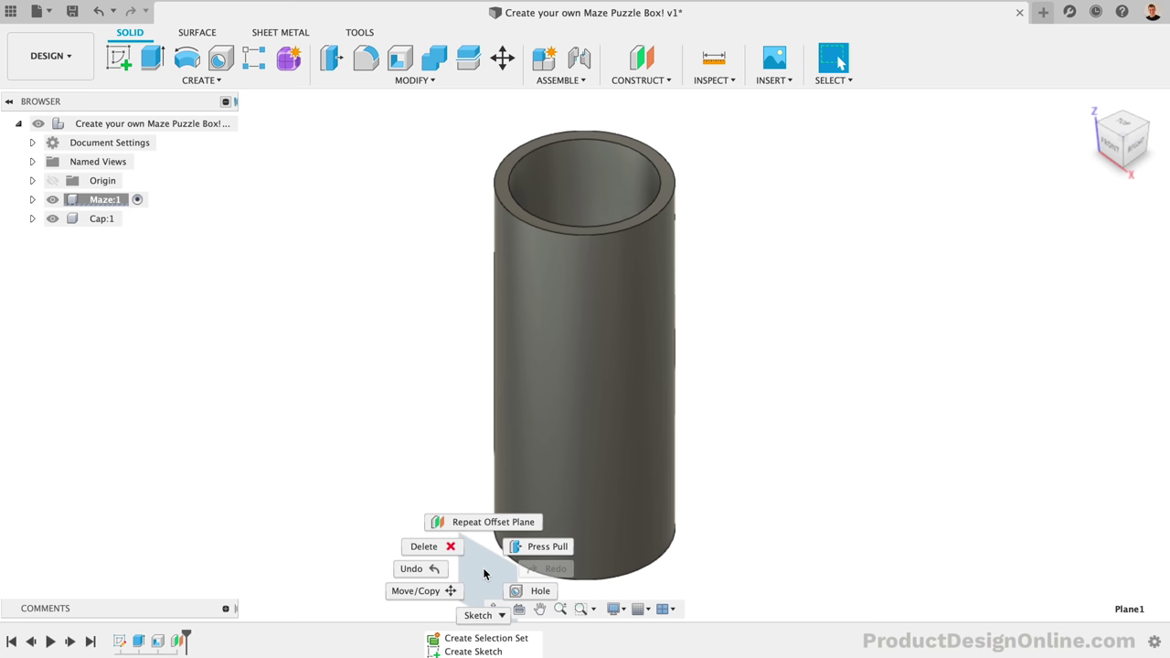
{"action": "left_click", "coordinate": [477, 651]}
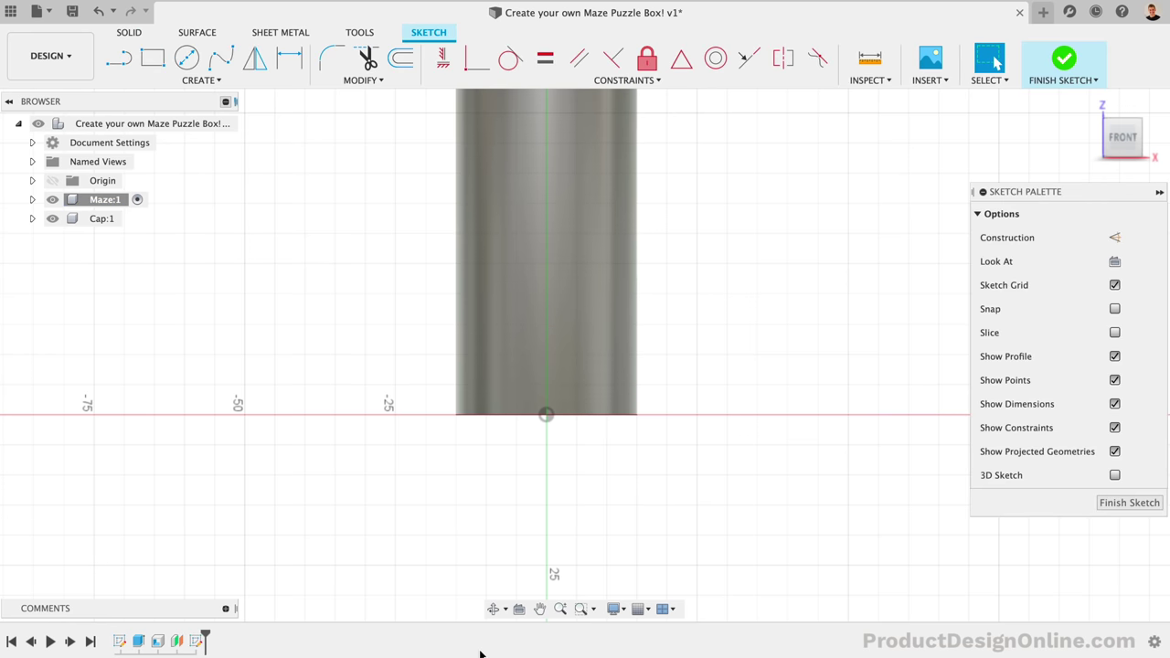
{"action": "scroll", "coordinate": [507, 481], "scroll_direction": "down", "scroll_amount": 3}
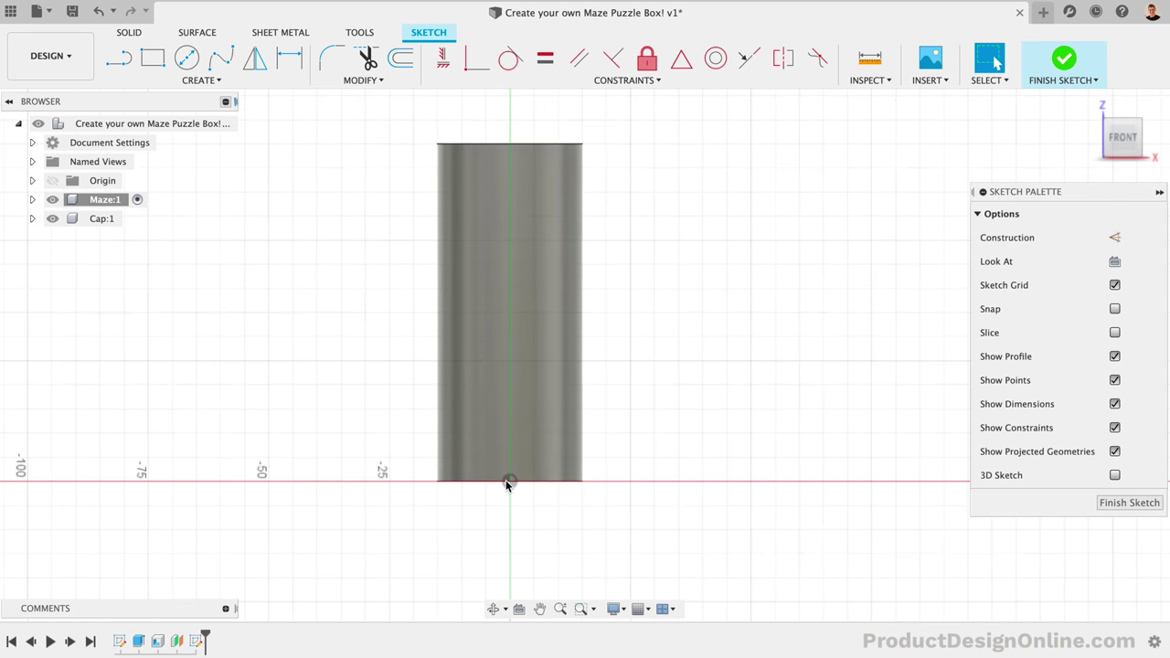
{"action": "scroll", "coordinate": [507, 484], "scroll_direction": "up", "scroll_amount": 3}
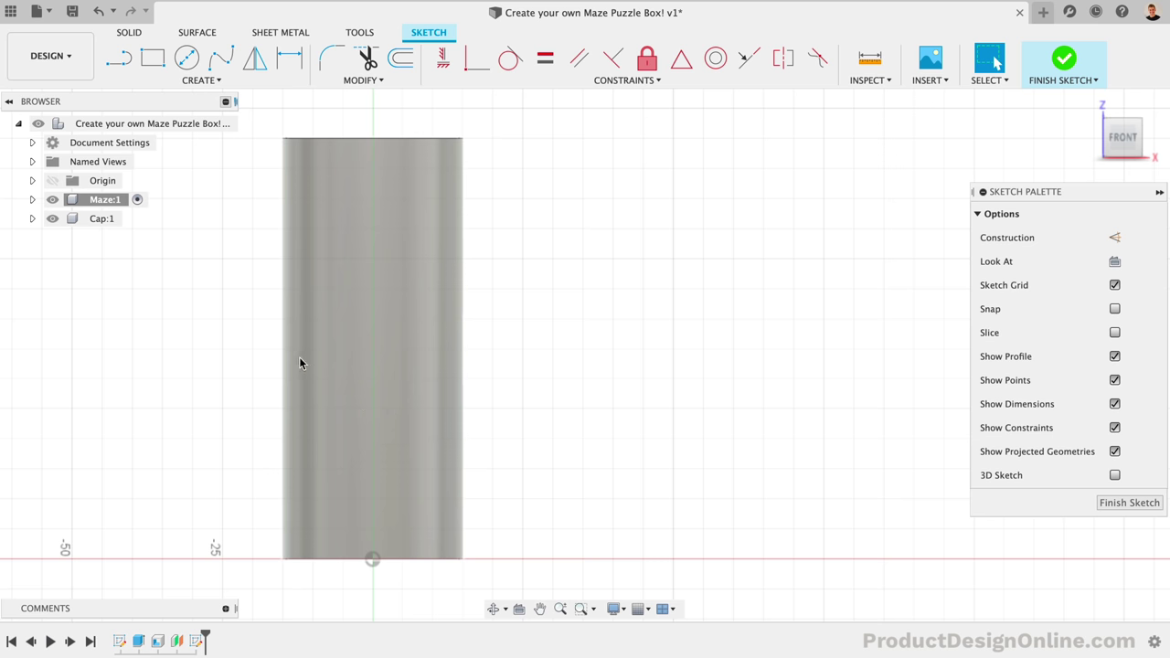
{"action": "left_click", "coordinate": [144, 60]}
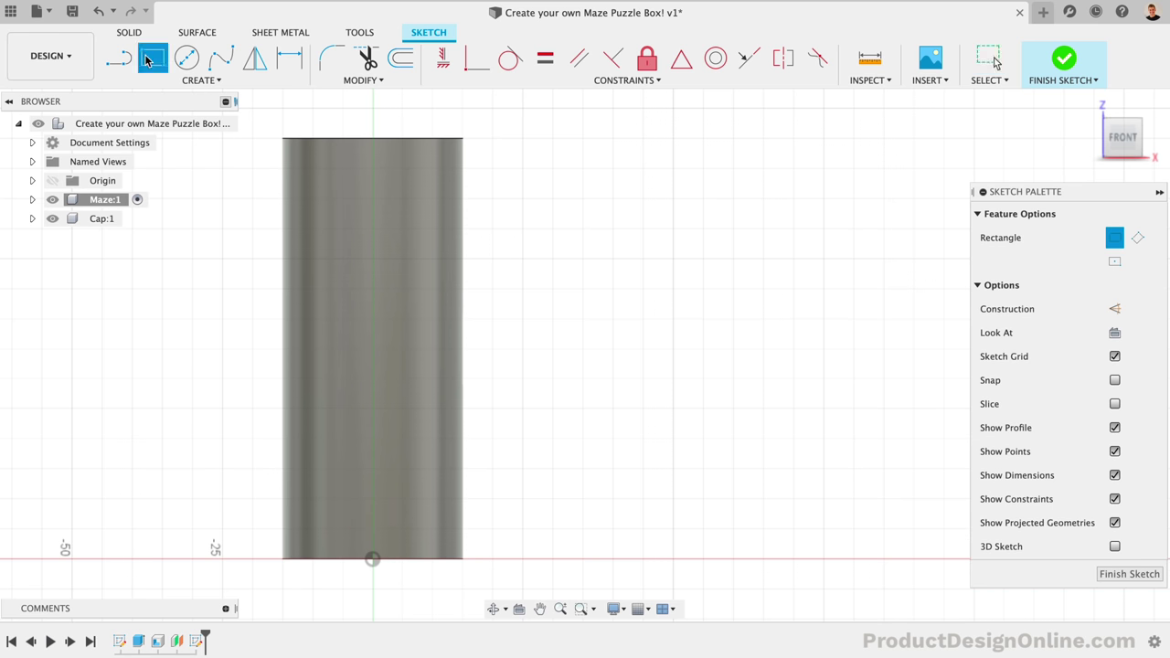
Draw a construction rectangle from the cylinder's bottom centre, 70 mm tall and 2*PI*15 wide.
{"action": "left_click", "coordinate": [372, 559]}
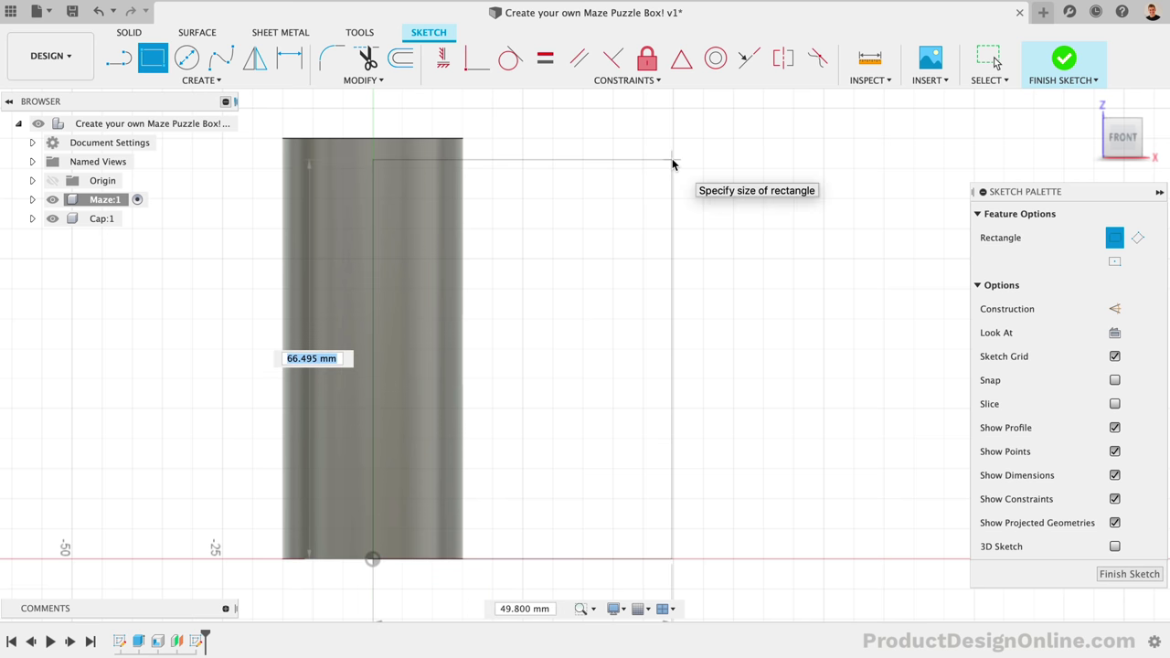
{"action": "type", "text": "70"}
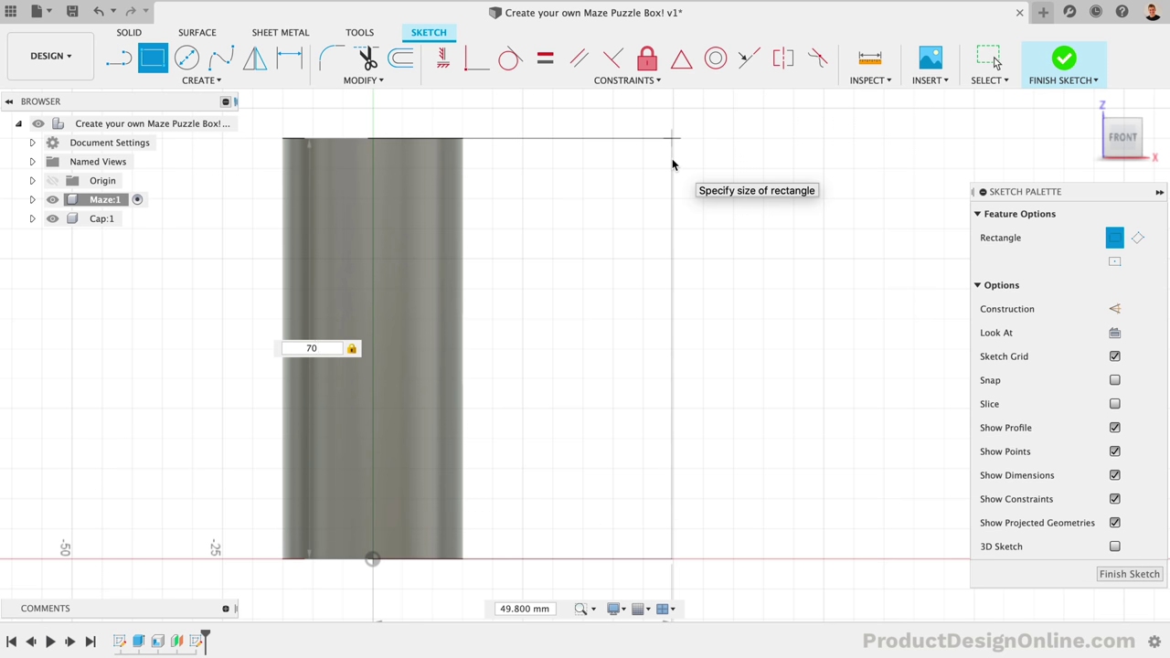
{"action": "key", "text": "Tab"}
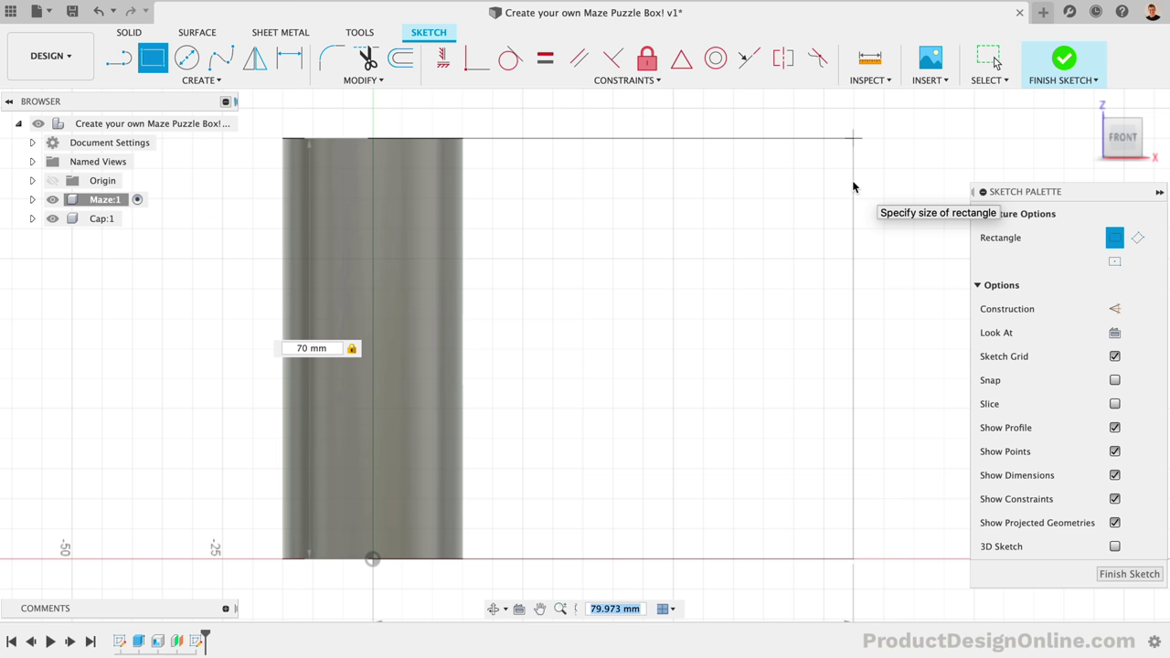
{"action": "type", "text": "2"}
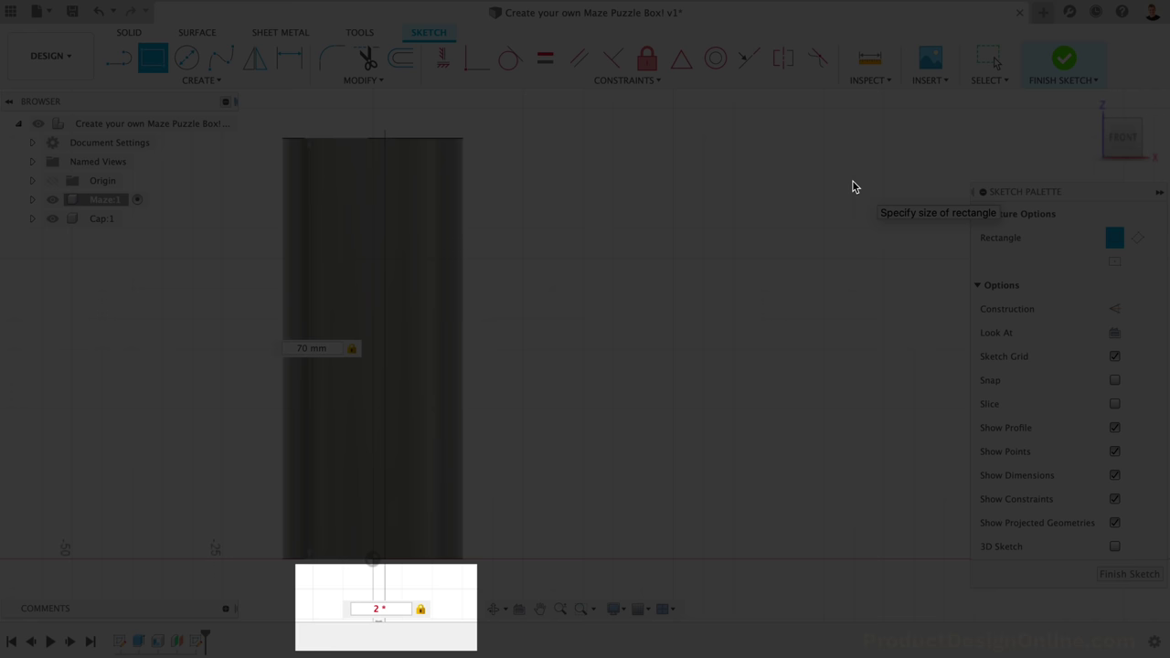
{"action": "type", "text": "* PI"}
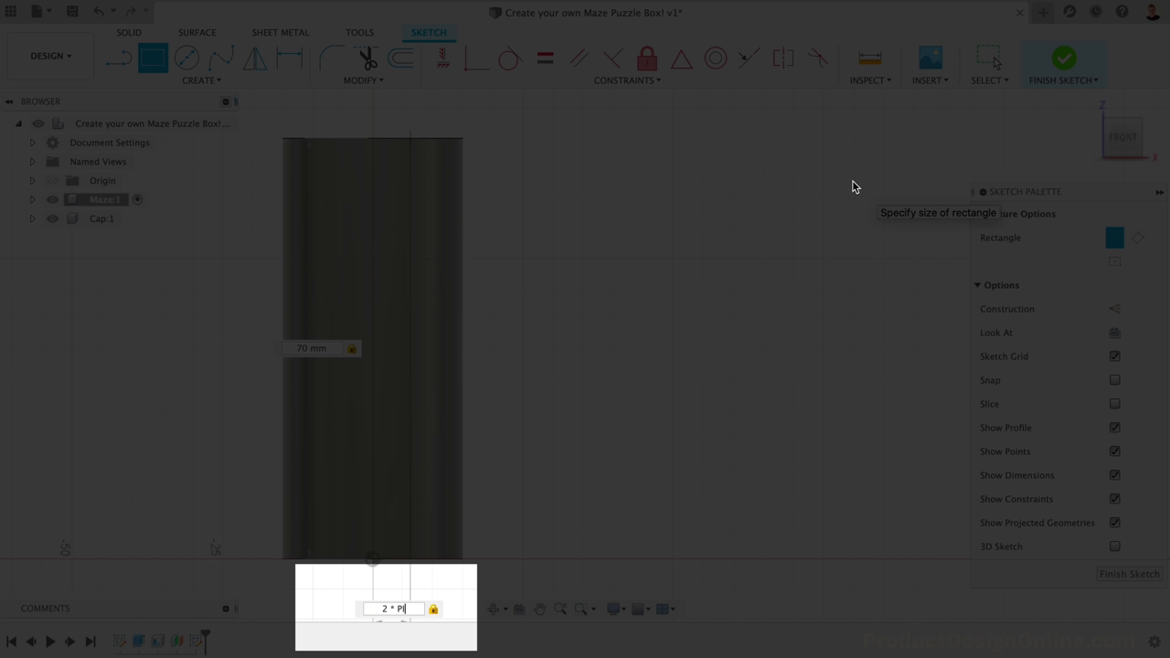
{"action": "type", "text": "* 15"}
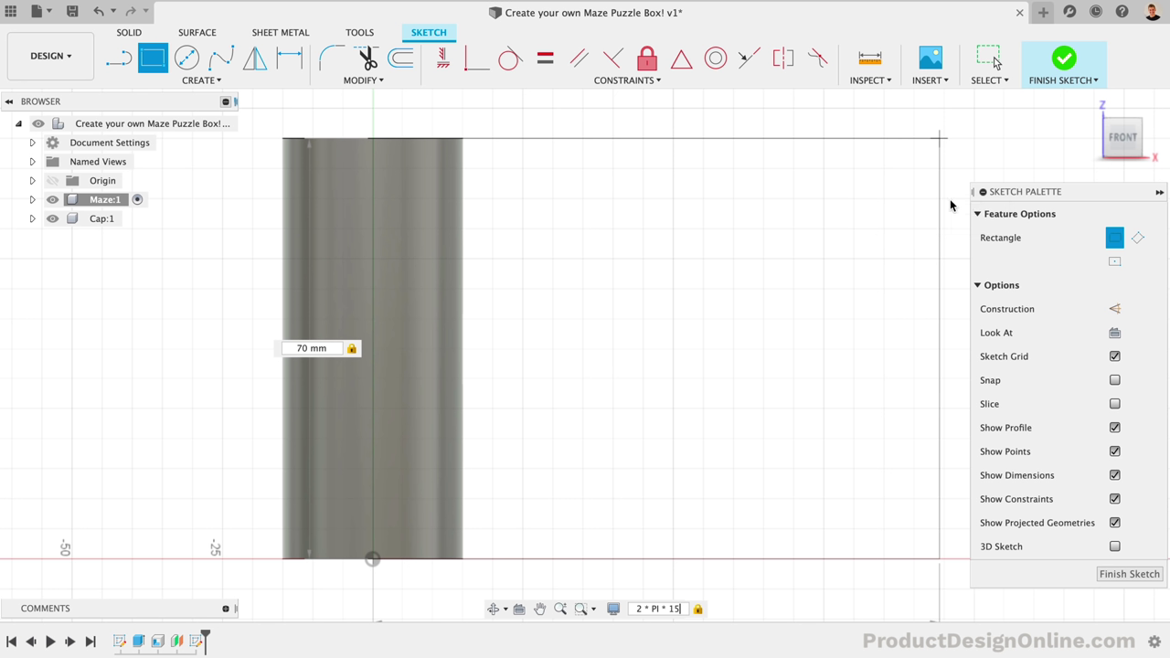
{"action": "left_click", "coordinate": [1113, 310]}
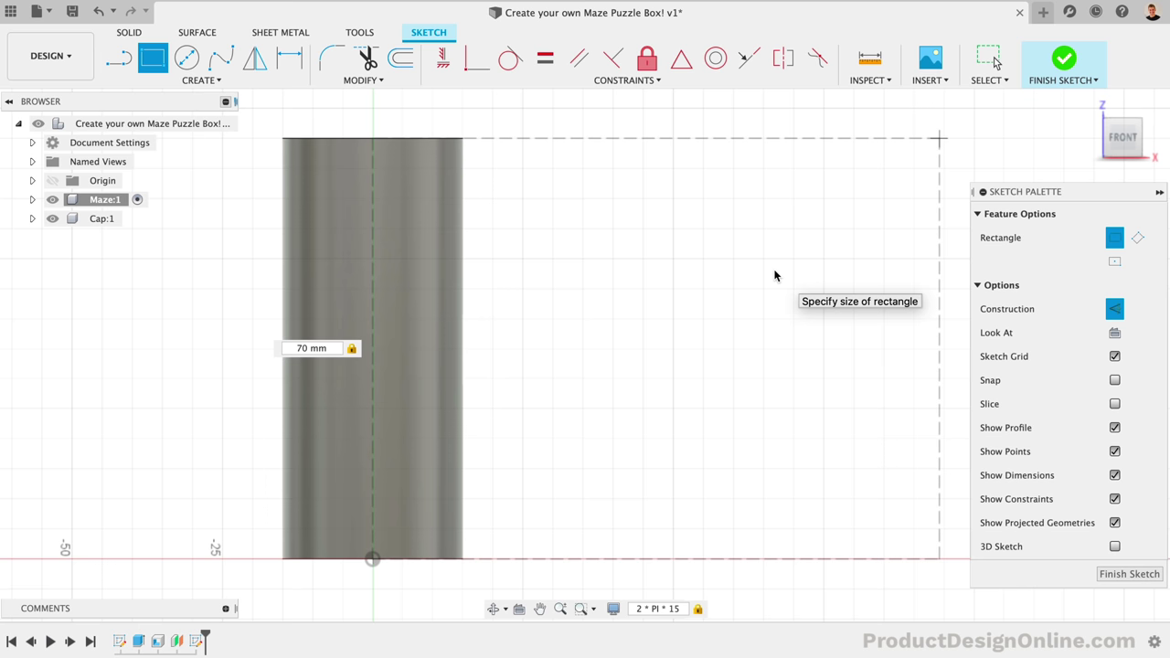
{"action": "key", "text": "Return"}
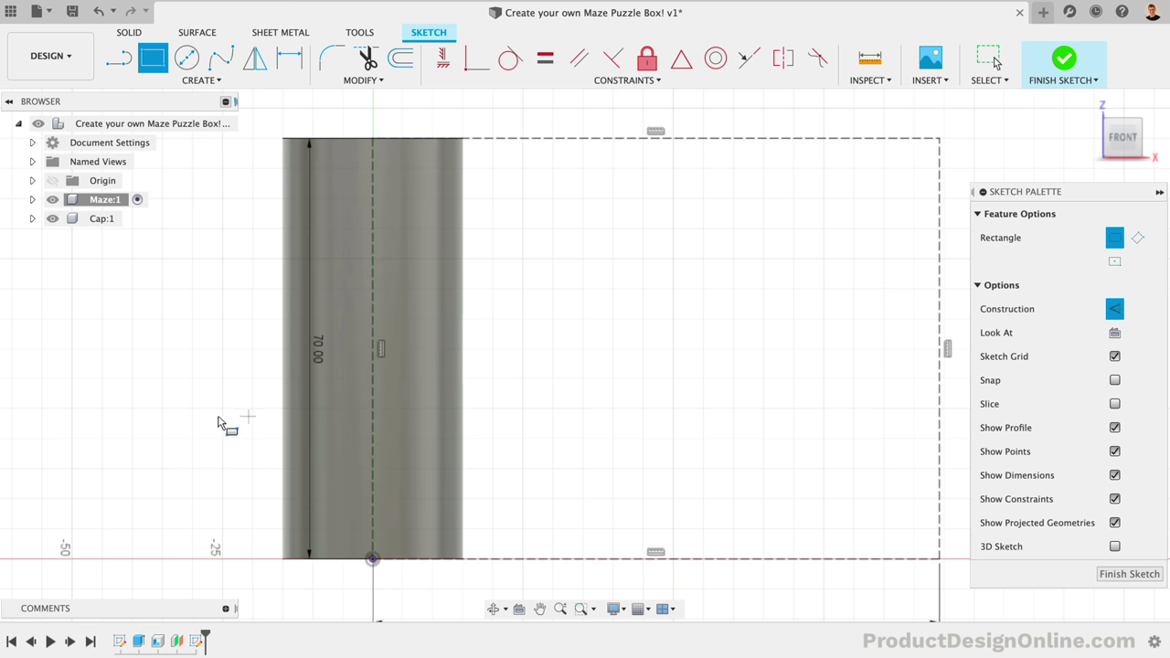
{"action": "scroll", "coordinate": [203, 420], "scroll_direction": "right", "scroll_amount": 3}
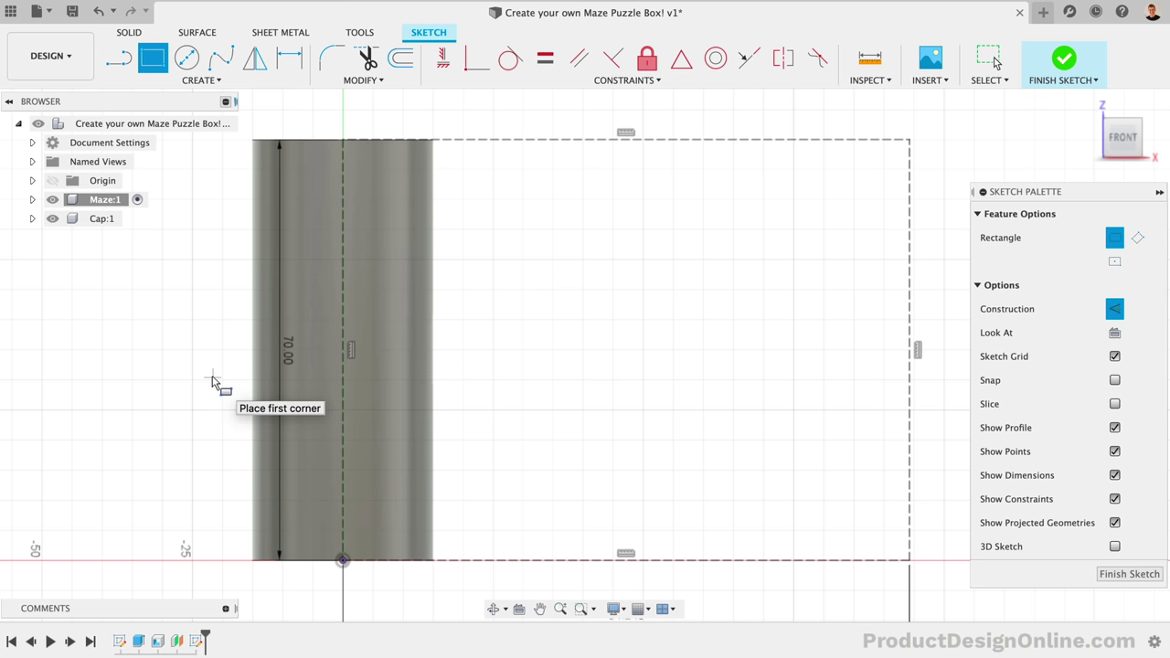
{"action": "key", "text": "Escape"}
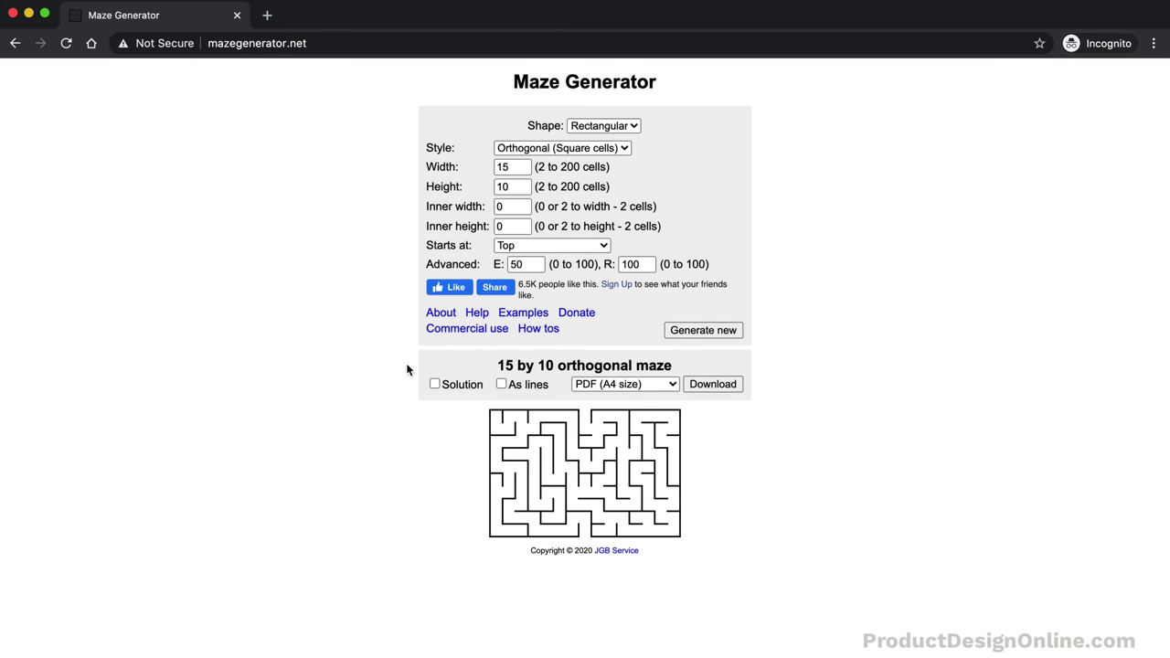
Keep the maze size at 15 by 10 and turn on the solution path.
{"action": "double_click", "coordinate": [507, 169]}
{"action": "key", "text": "Tab"}
{"action": "left_click", "coordinate": [368, 208]}
{"action": "left_click", "coordinate": [434, 384]}
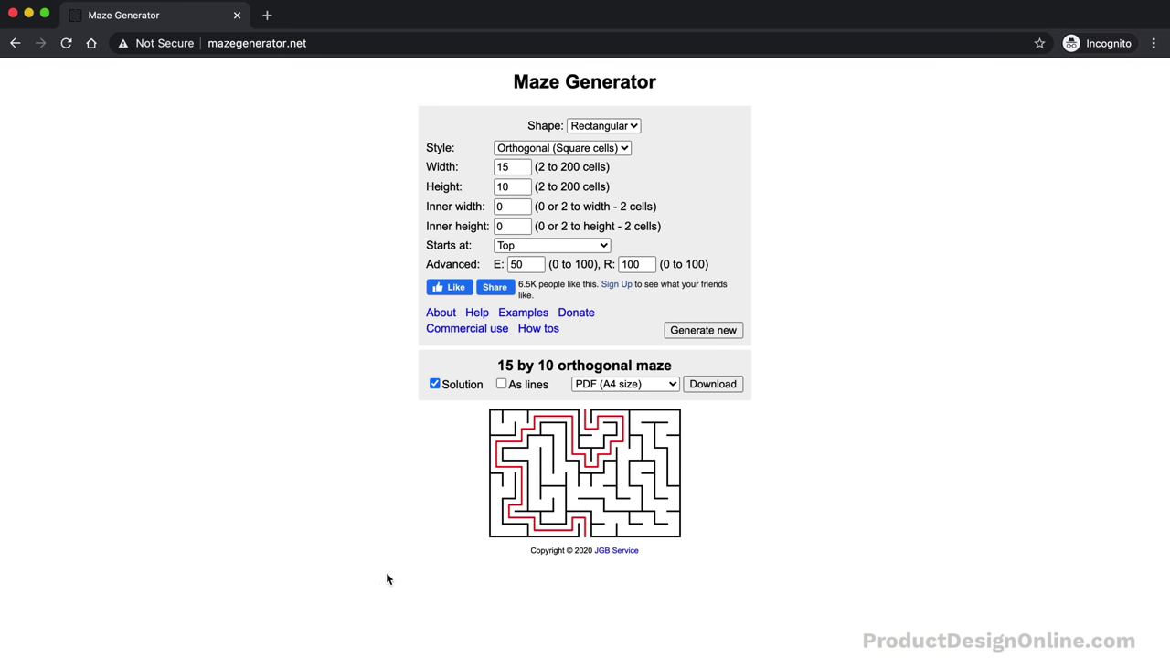
Regenerate the maze several times until a suitable layout appears.
{"action": "left_click", "coordinate": [686, 335]}
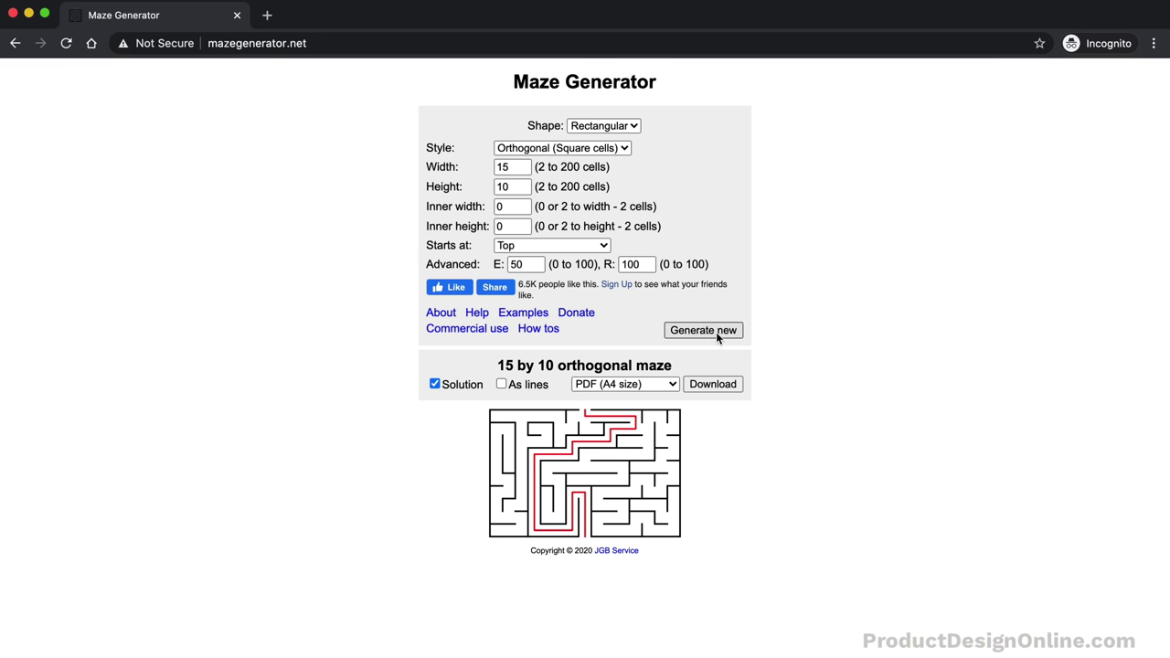
{"action": "left_click", "coordinate": [716, 331]}
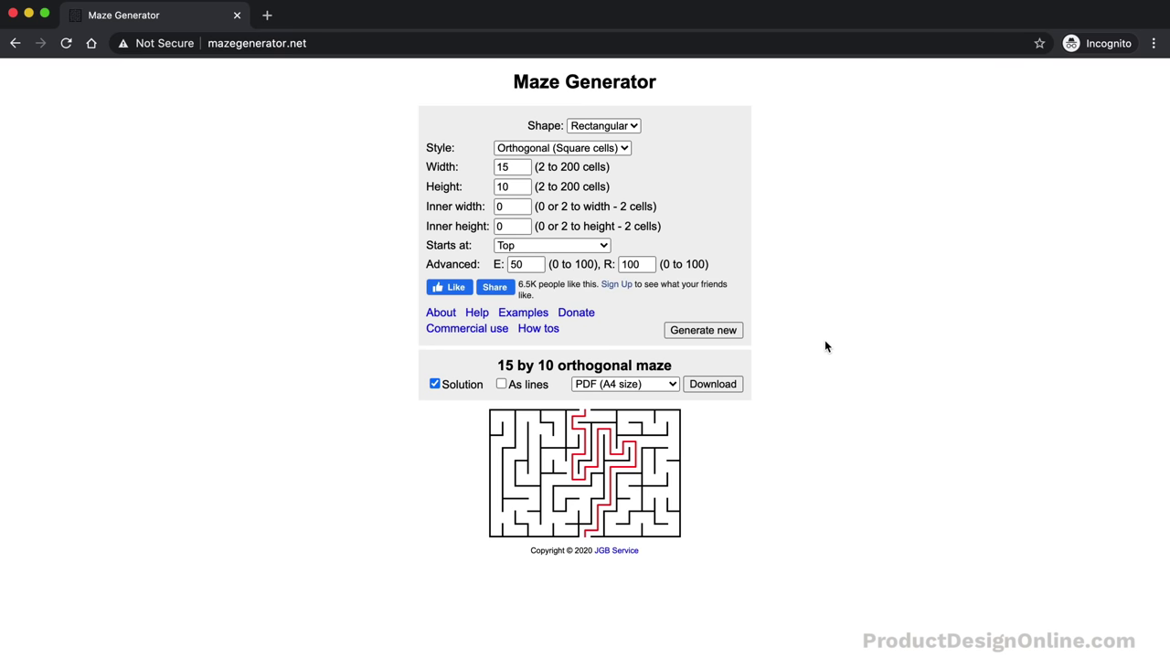
{"action": "left_click", "coordinate": [707, 334]}
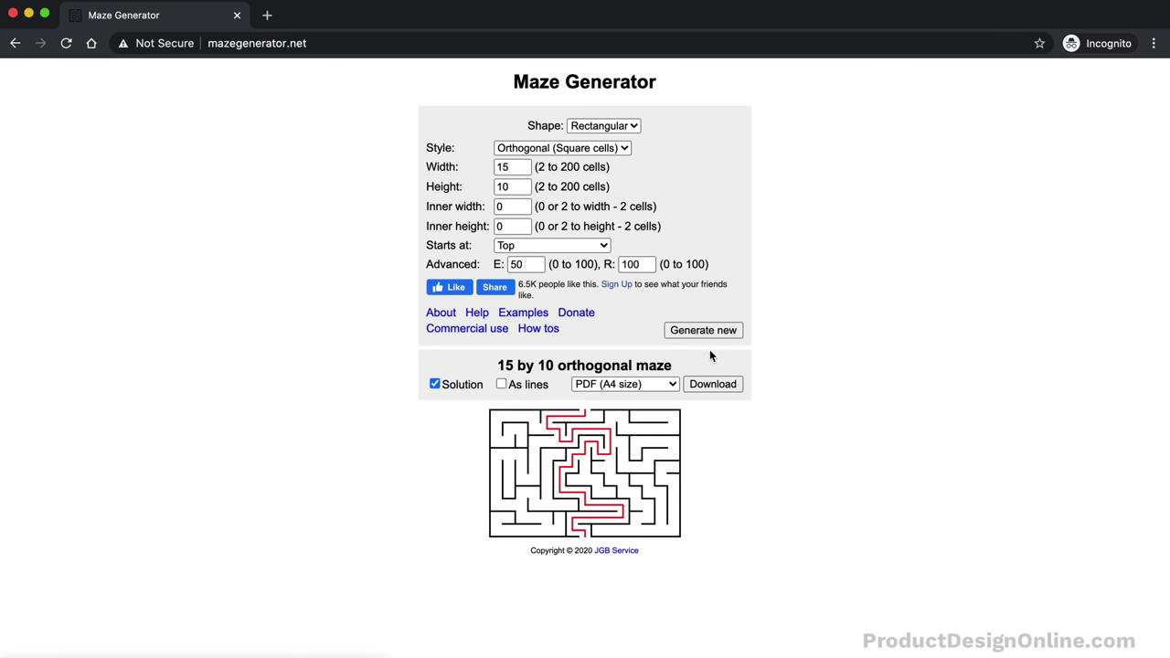
{"action": "left_click", "coordinate": [707, 332]}
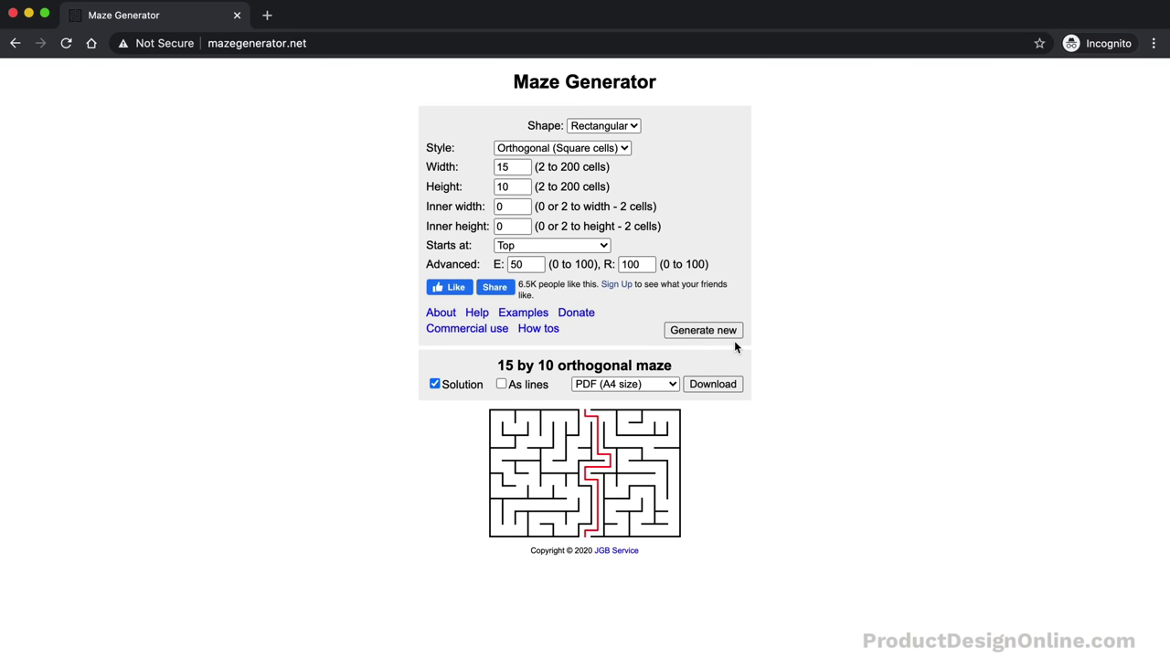
{"action": "left_click", "coordinate": [717, 334]}
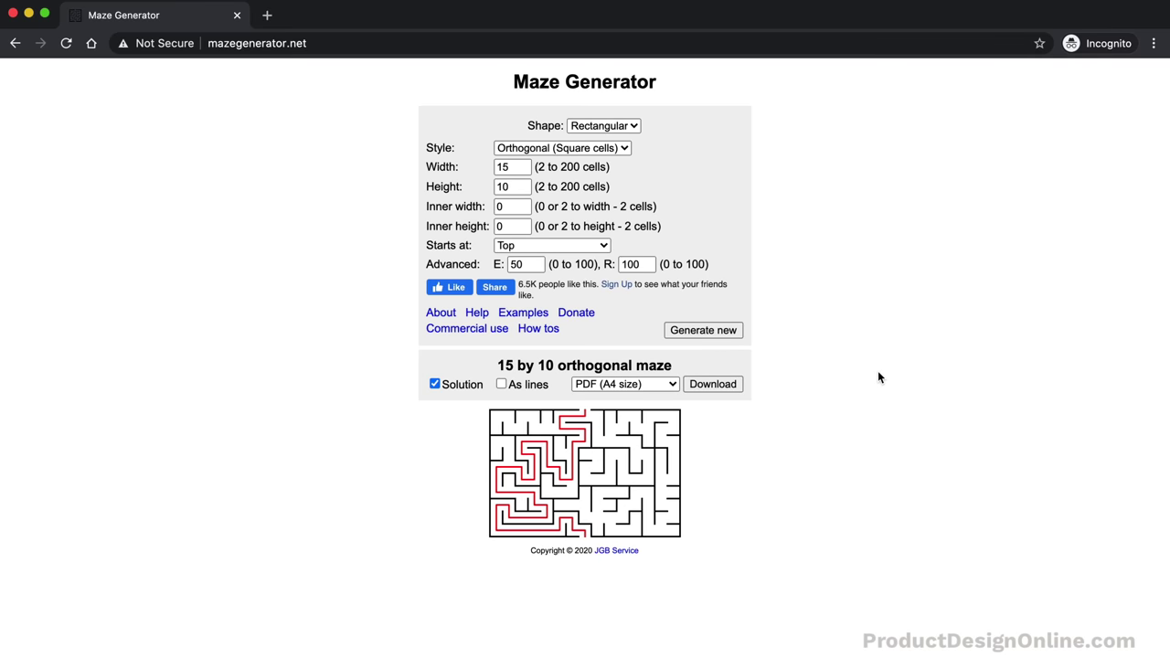
{"action": "left_click", "coordinate": [689, 336]}
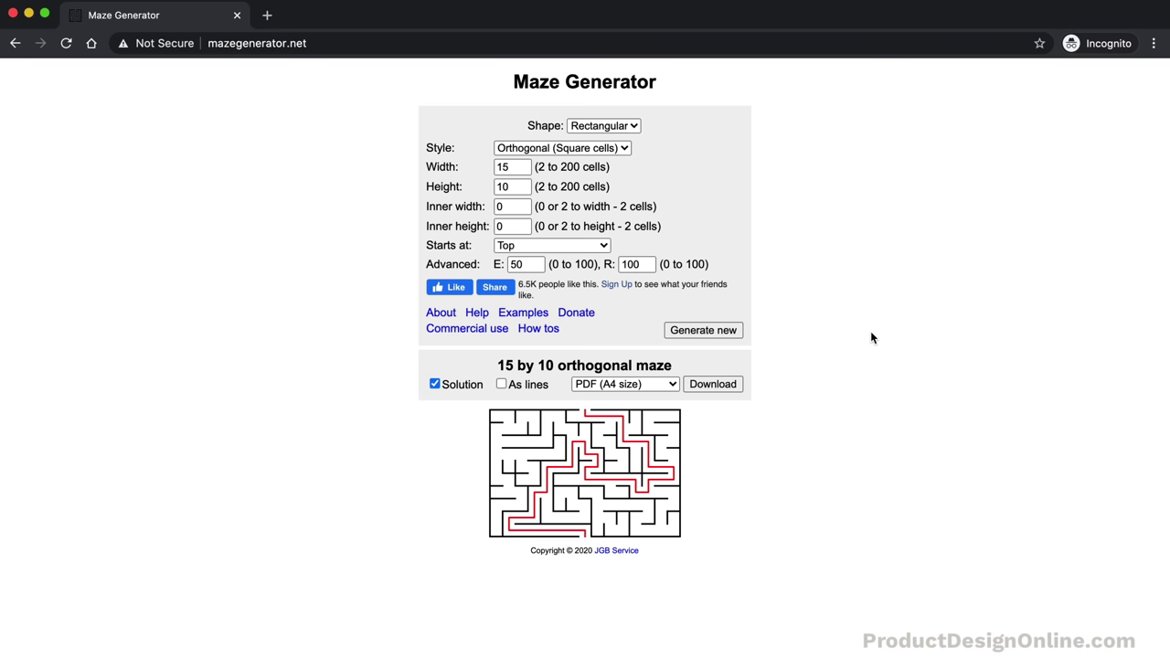
Download the maze in SVG format and close the downloads bar.
{"action": "left_click", "coordinate": [661, 385]}
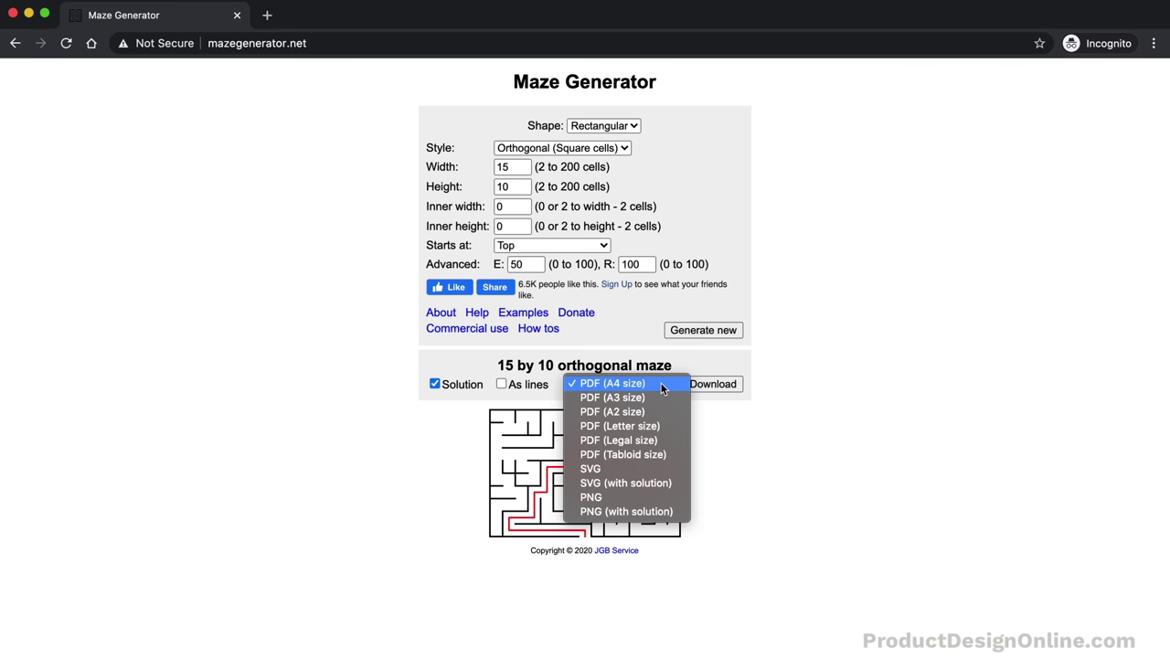
{"action": "left_click", "coordinate": [653, 464]}
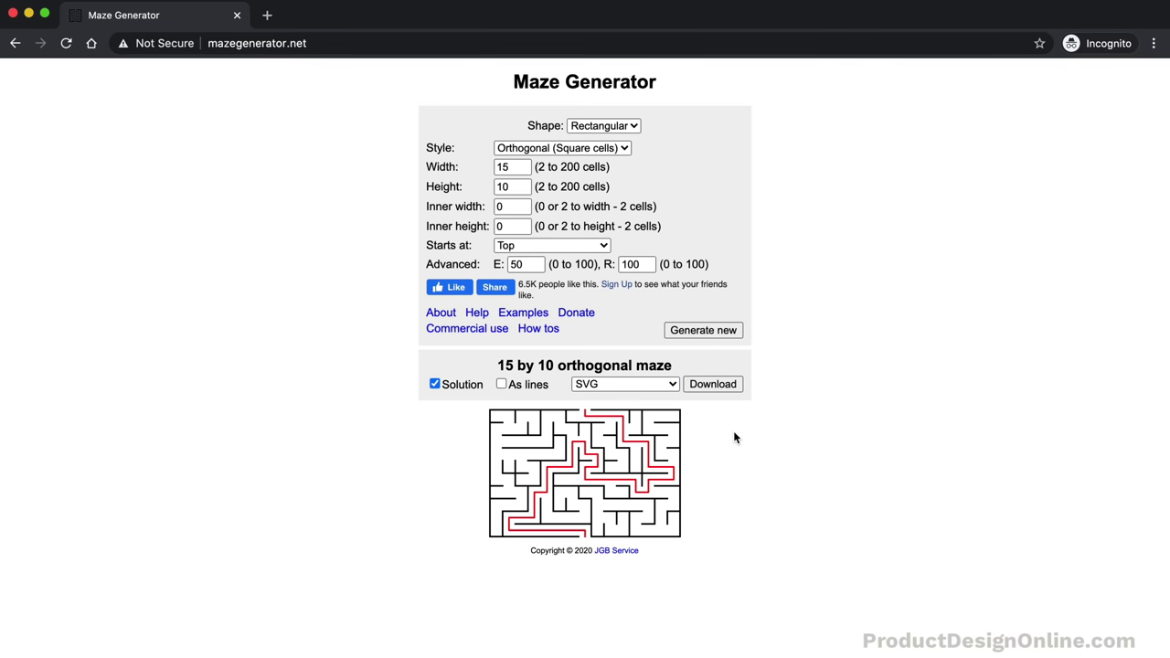
{"action": "left_click", "coordinate": [702, 385]}
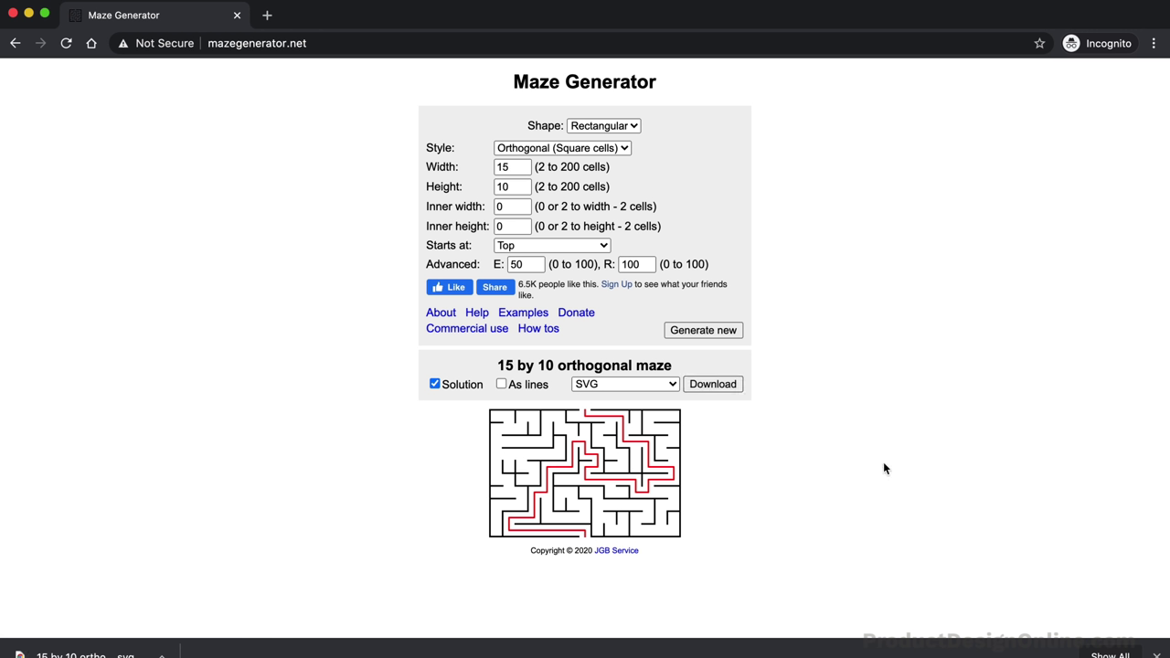
{"action": "left_click", "coordinate": [1156, 654]}
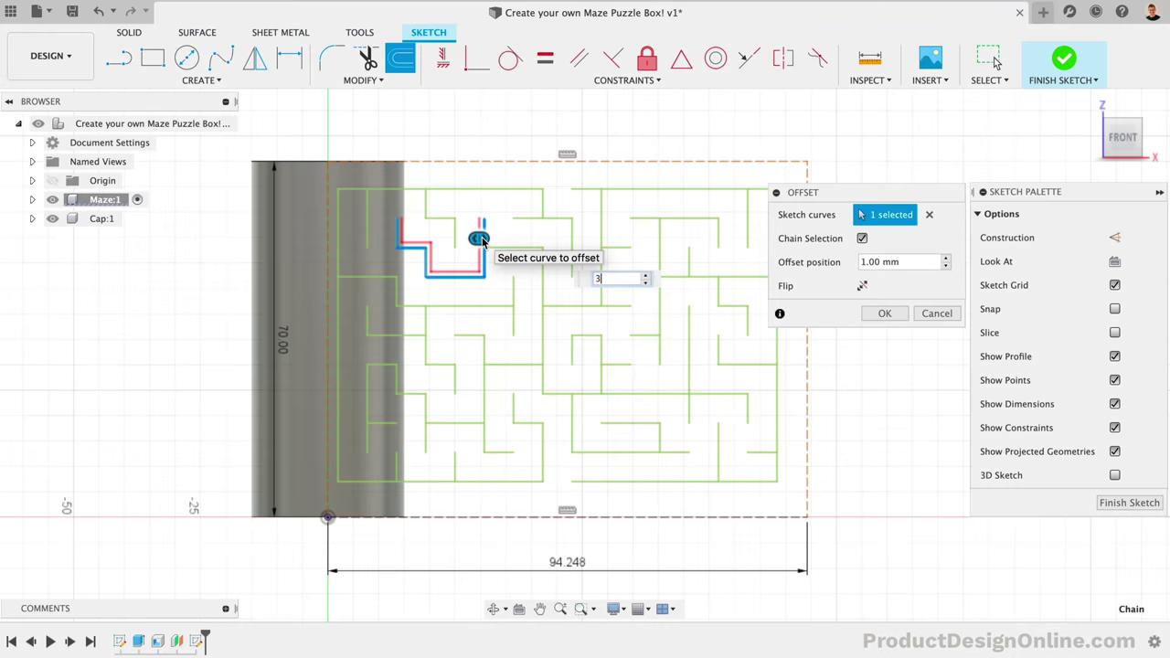
Offset the first maze wall chain by 3 mm and repeat the offset on the next chain.
{"action": "type", "text": "3"}
{"action": "left_click", "coordinate": [885, 313]}
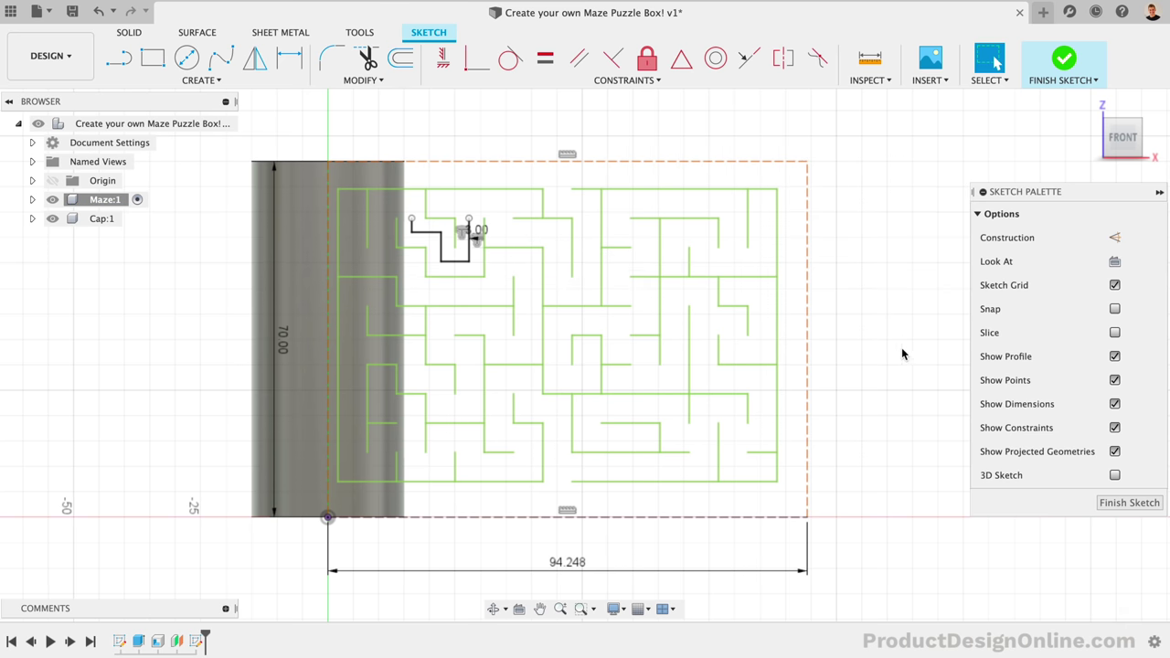
{"action": "right_click", "coordinate": [901, 347]}
{"action": "left_click", "coordinate": [904, 239]}
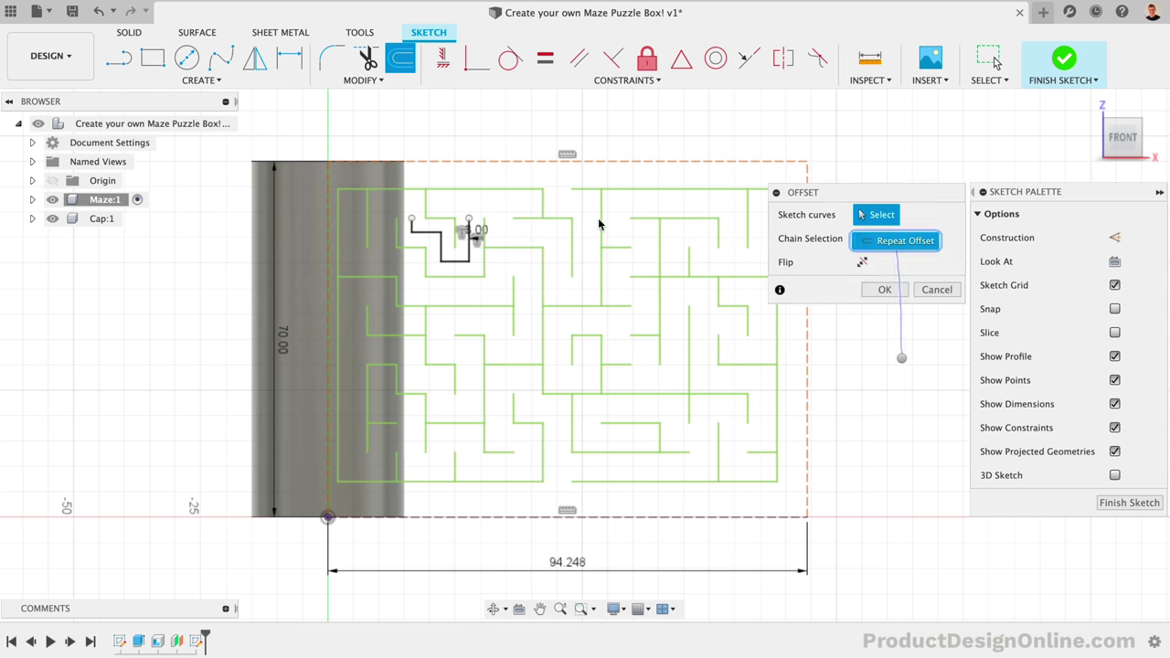
{"action": "left_click", "coordinate": [506, 246]}
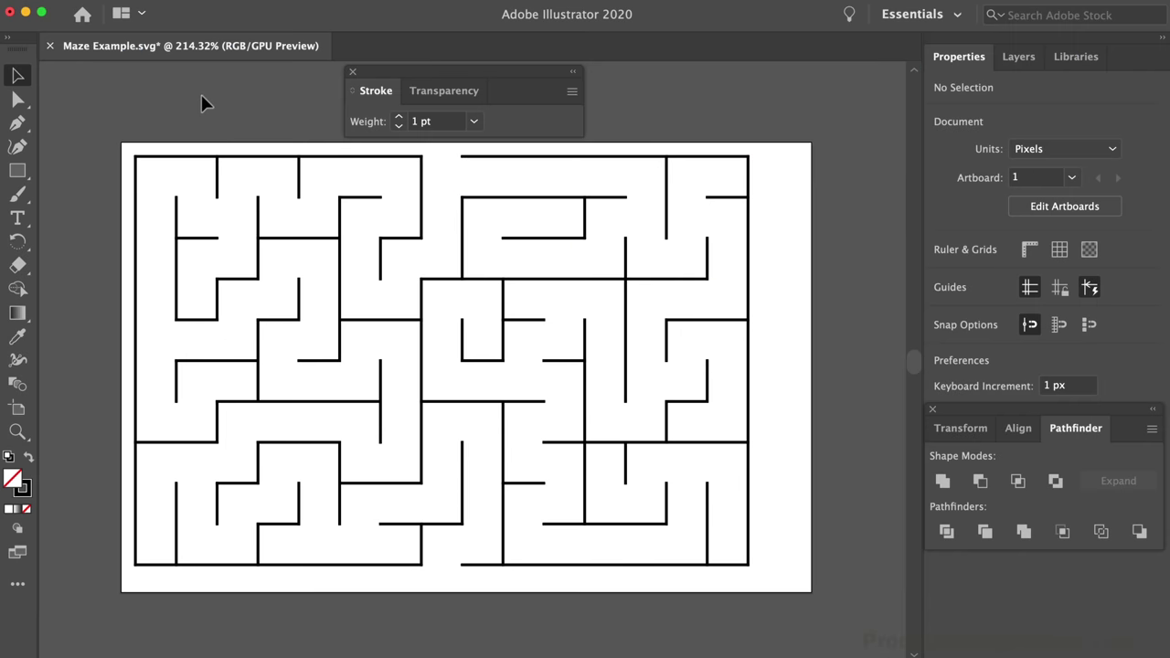
Thicken the maze strokes to 7 pt, expand them to fills, and unite them into one shape.
{"action": "key", "text": "super+a"}
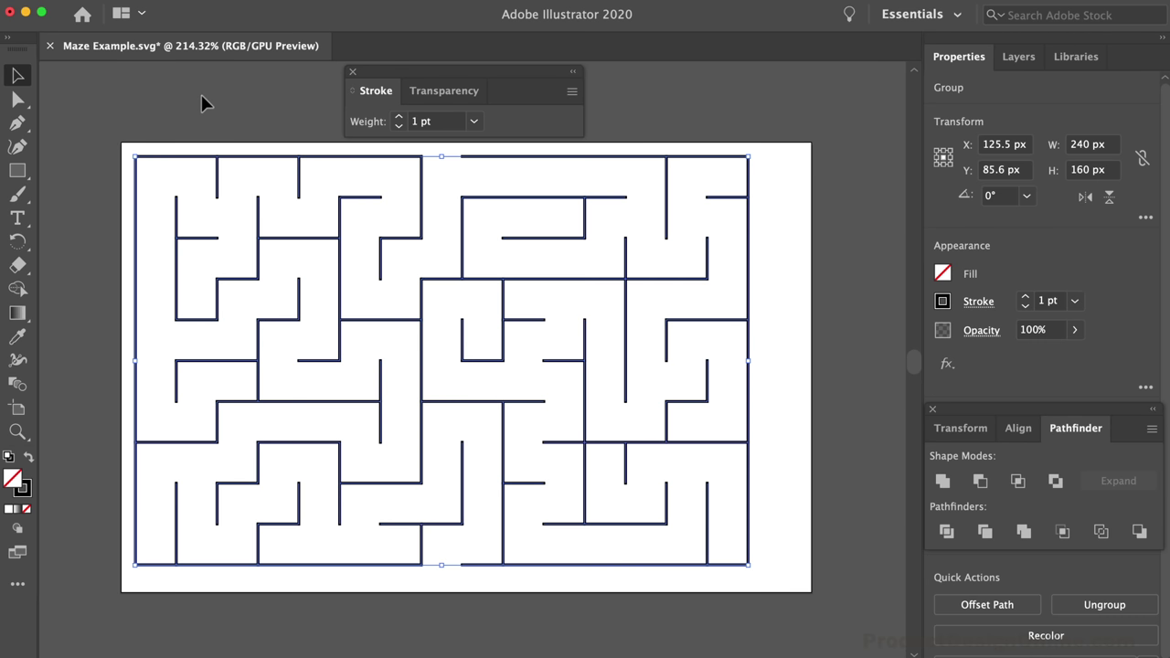
{"action": "left_click", "coordinate": [398, 117]}
{"action": "left_click", "coordinate": [398, 117]}
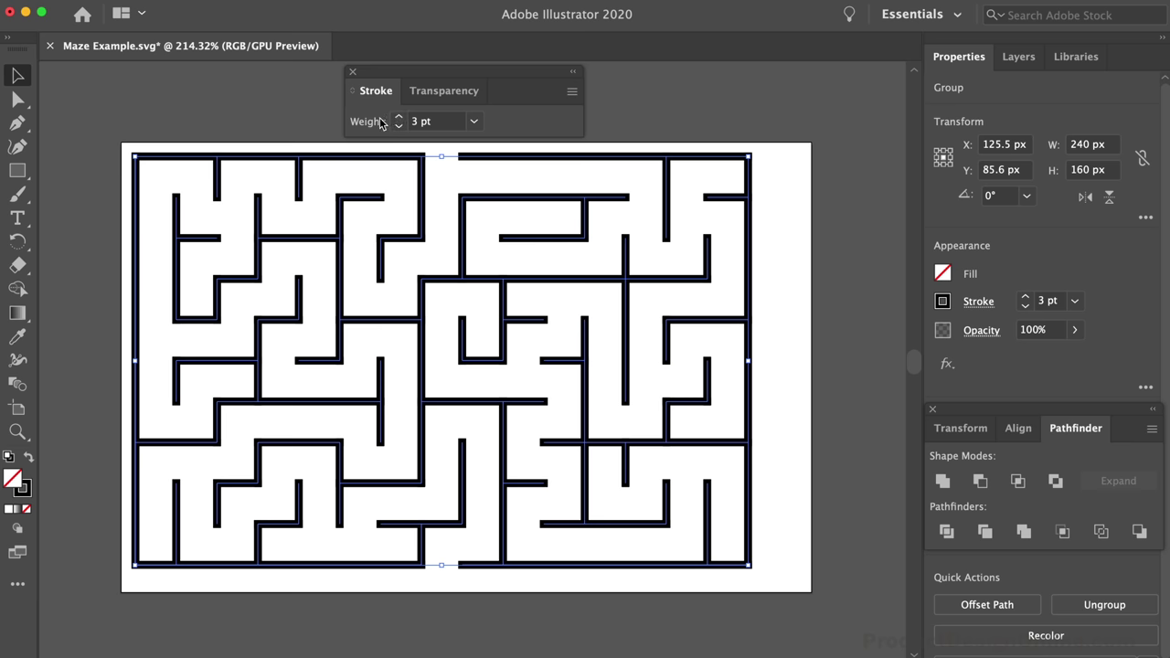
{"action": "left_click", "coordinate": [398, 117]}
{"action": "left_click", "coordinate": [398, 117]}
{"action": "left_click", "coordinate": [397, 116]}
{"action": "left_click", "coordinate": [398, 117]}
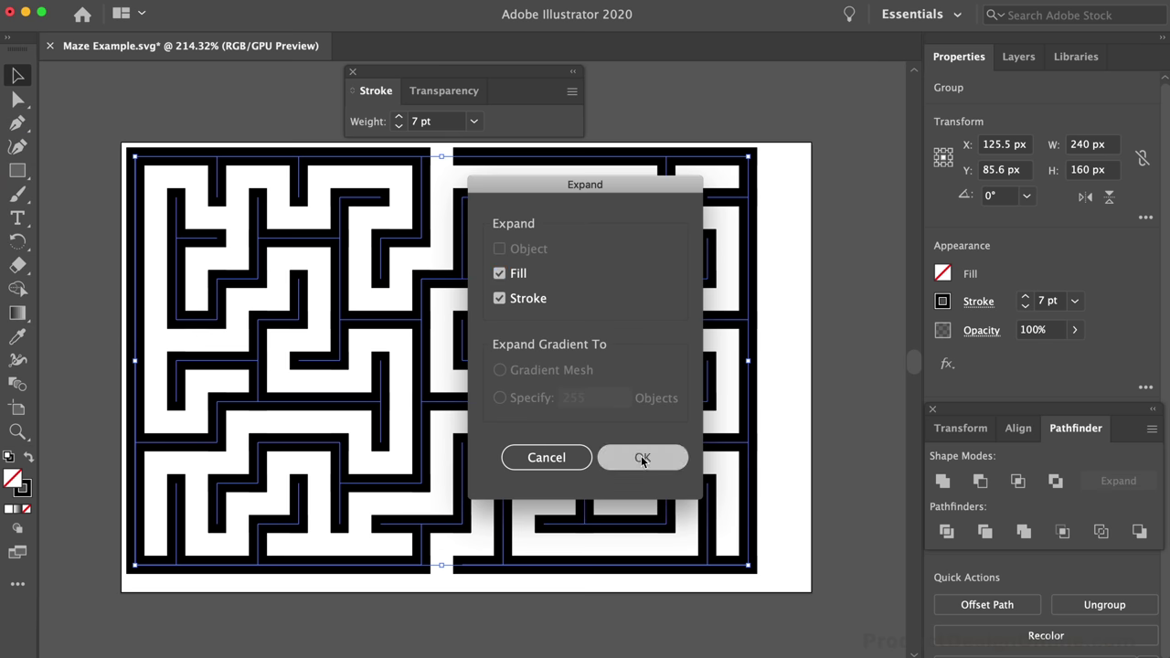
{"action": "left_click", "coordinate": [646, 454]}
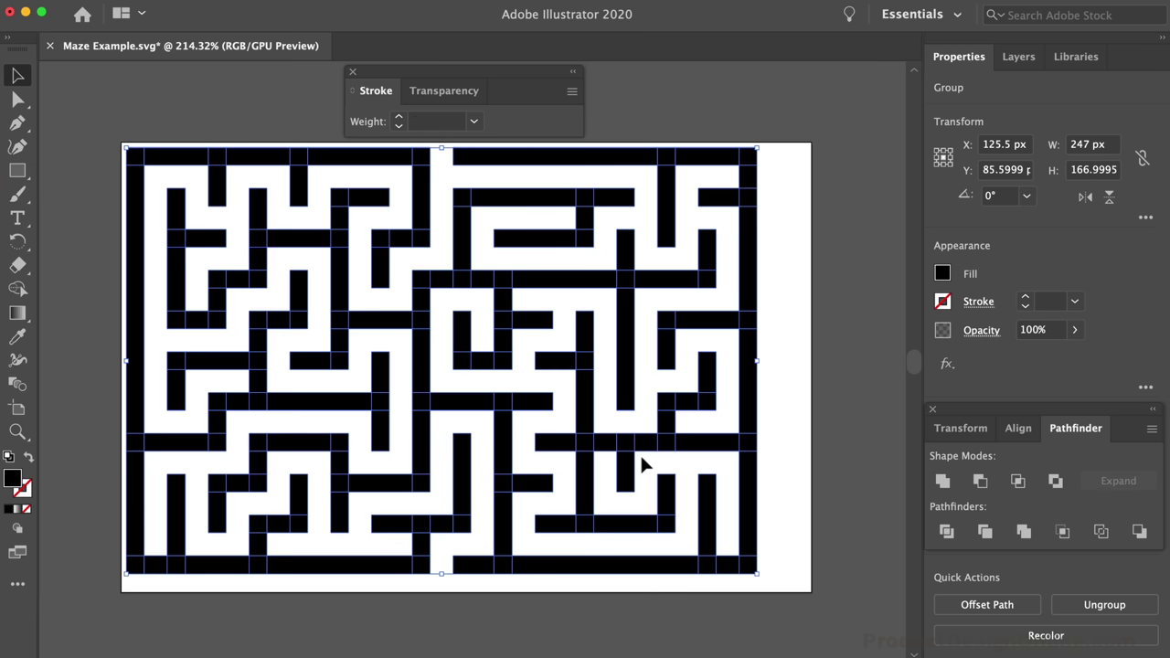
{"action": "left_click", "coordinate": [941, 487]}
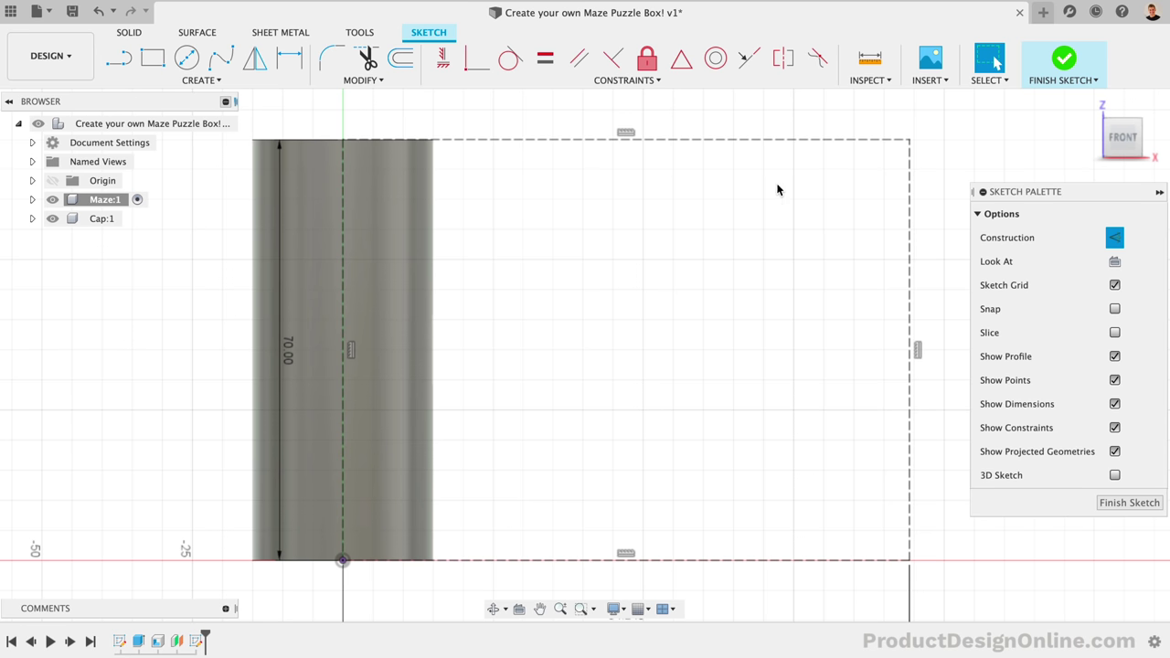
Insert the PDO Maze Box Tutorial.svg maze file into the sketch.
{"action": "left_click", "coordinate": [930, 81]}
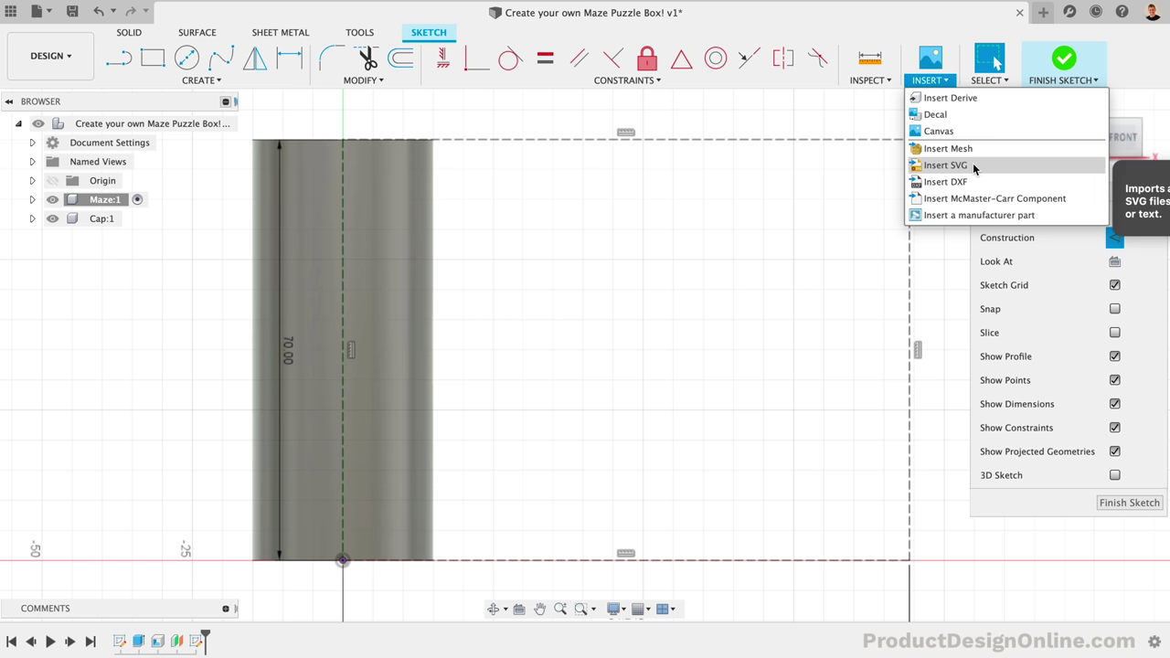
{"action": "left_click", "coordinate": [945, 165]}
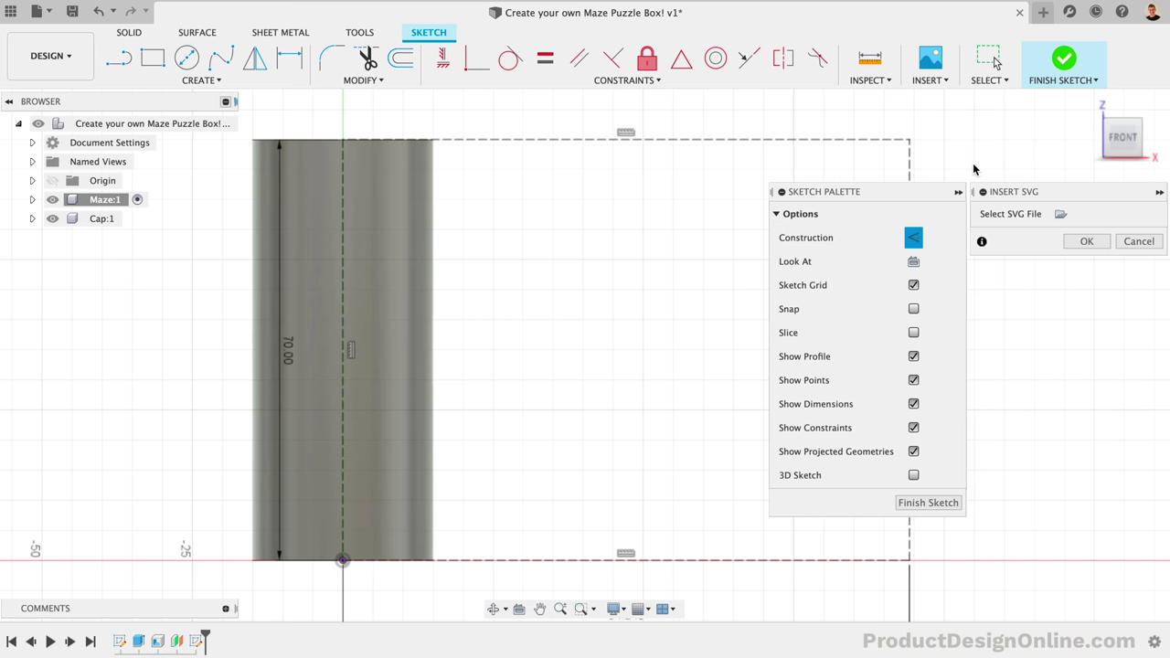
{"action": "left_click", "coordinate": [1060, 214]}
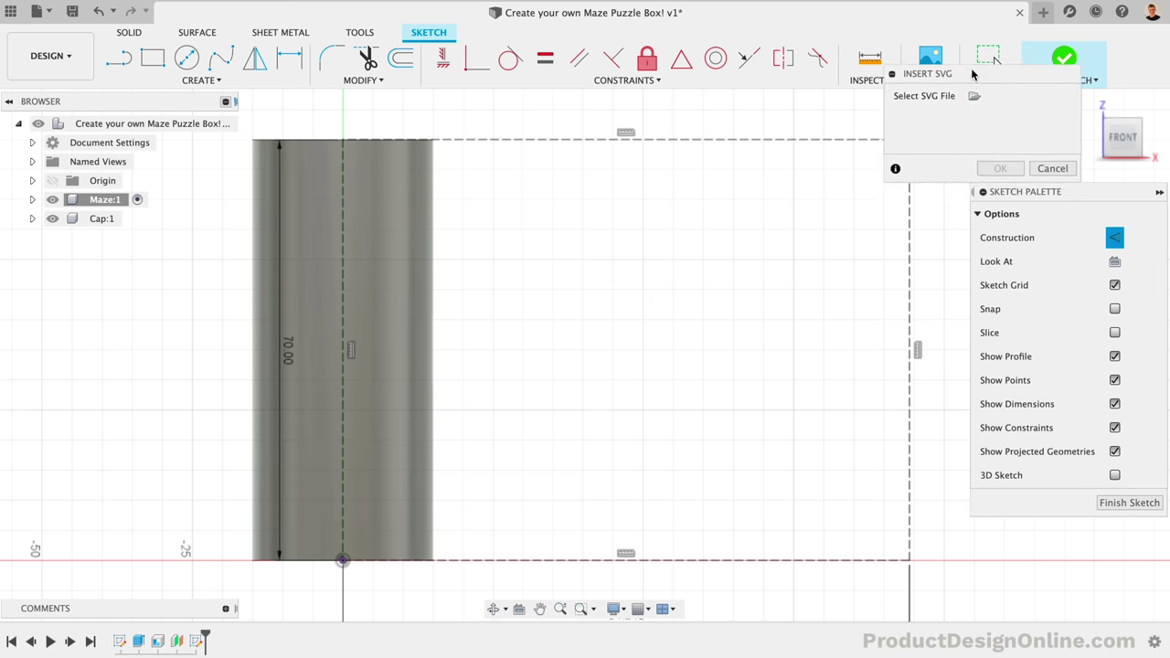
{"action": "left_click", "coordinate": [984, 132]}
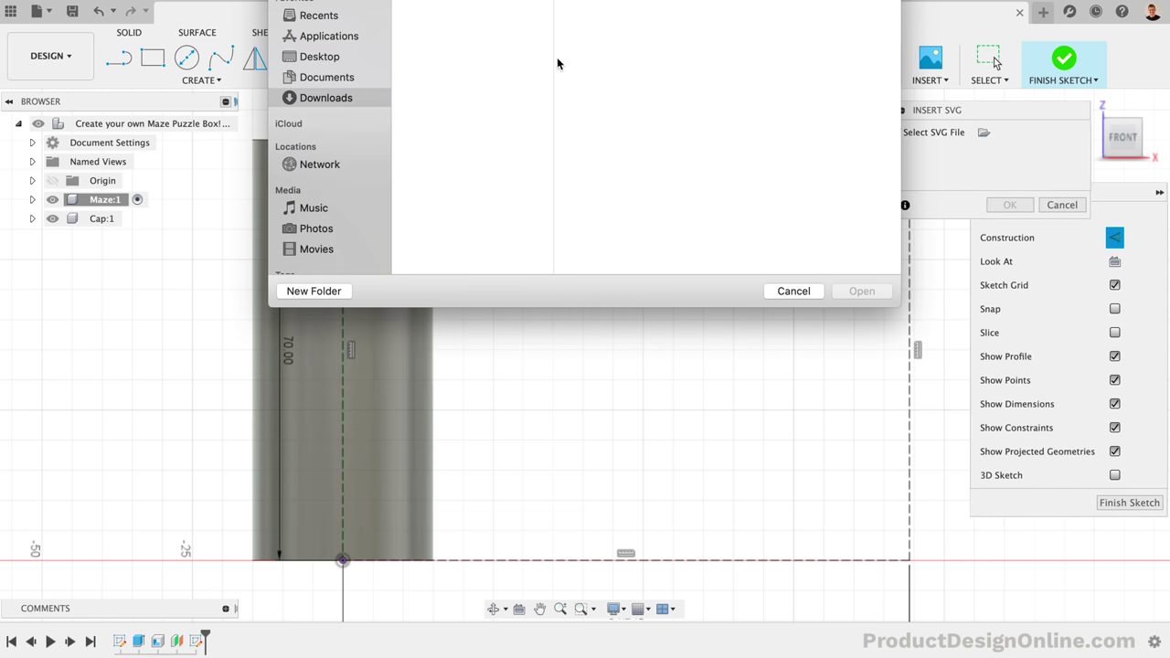
{"action": "left_click", "coordinate": [859, 293]}
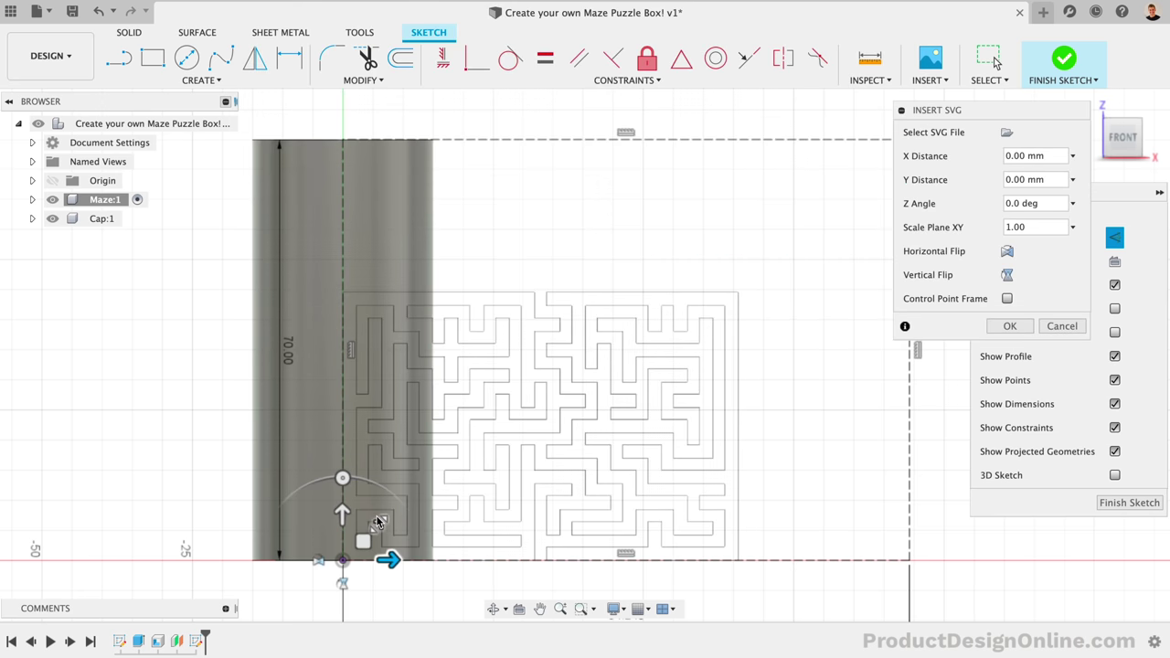
Scale the inserted maze to 1.473 and confirm its placement.
{"action": "left_click_drag", "start_coordinate": [378, 523], "coordinate": [392, 517]}
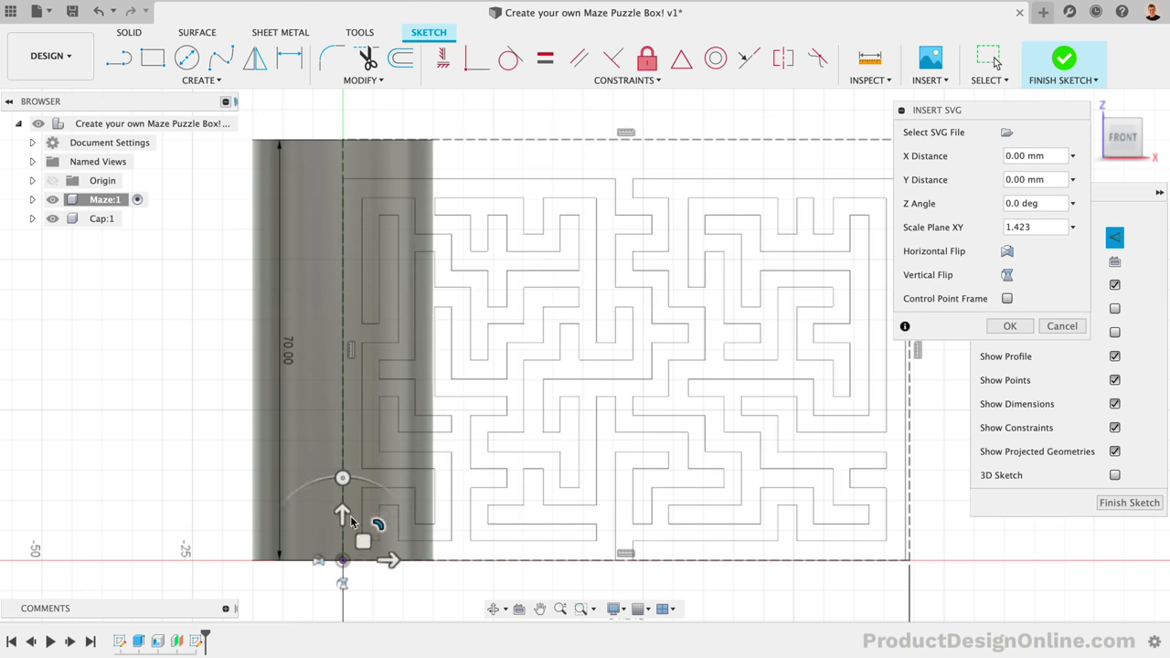
{"action": "middle_click_drag", "start_coordinate": [260, 537], "coordinate": [233, 534]}
{"action": "scroll", "coordinate": [232, 534], "scroll_direction": "right", "scroll_amount": 5}
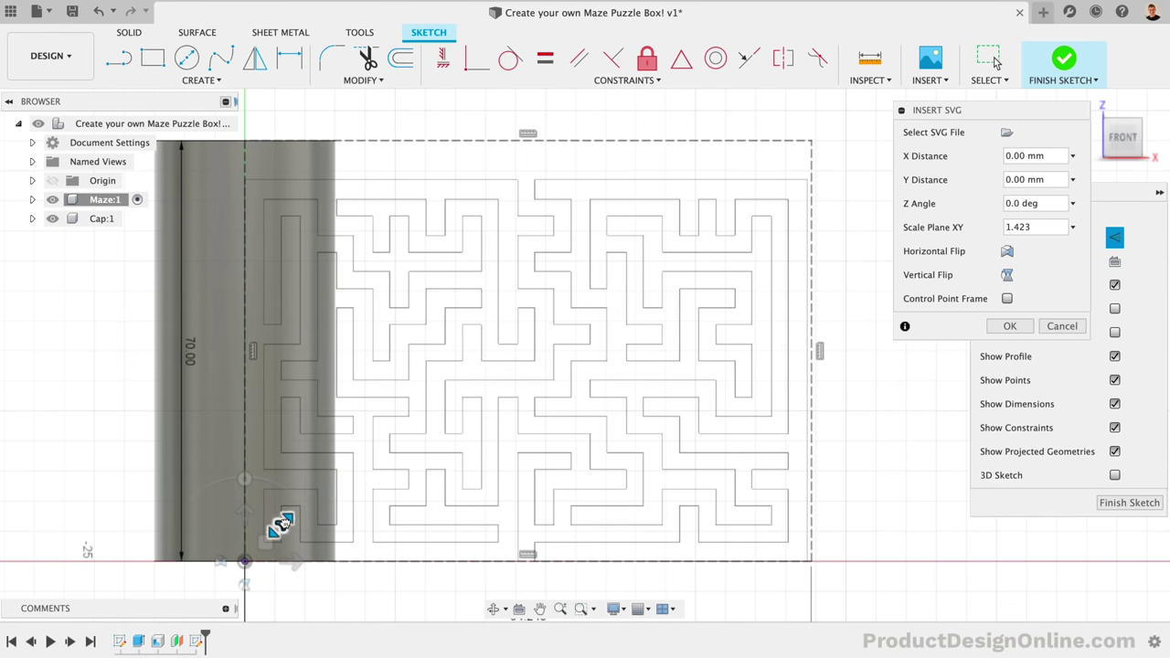
{"action": "left_click_drag", "start_coordinate": [283, 523], "coordinate": [285, 525]}
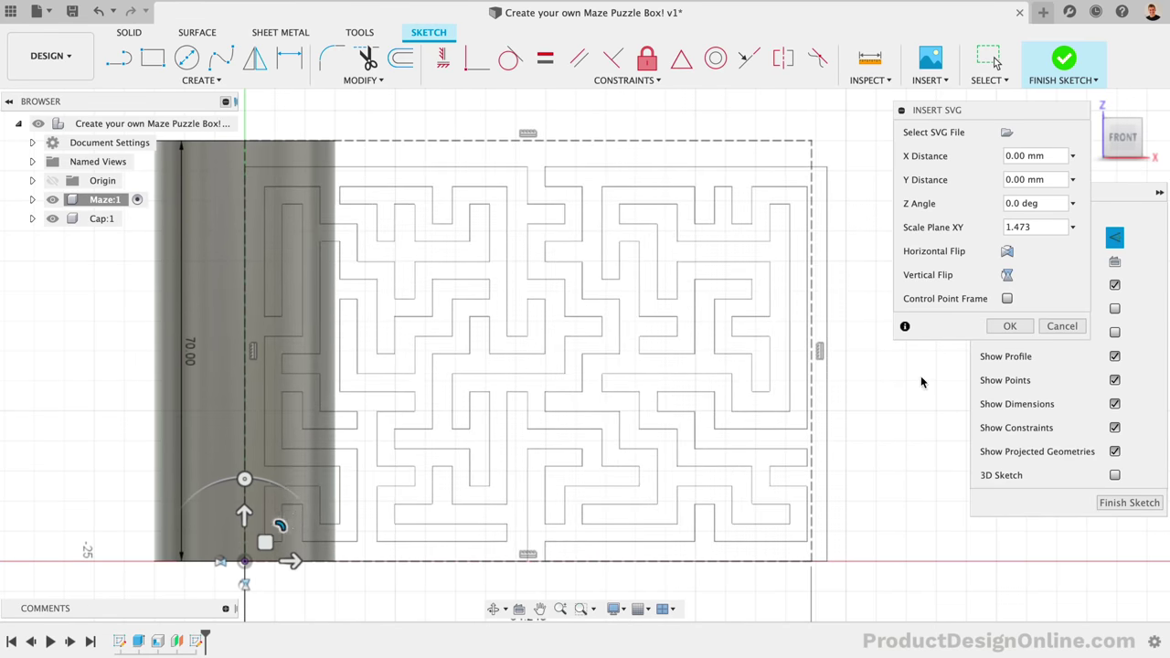
{"action": "left_click", "coordinate": [1007, 326]}
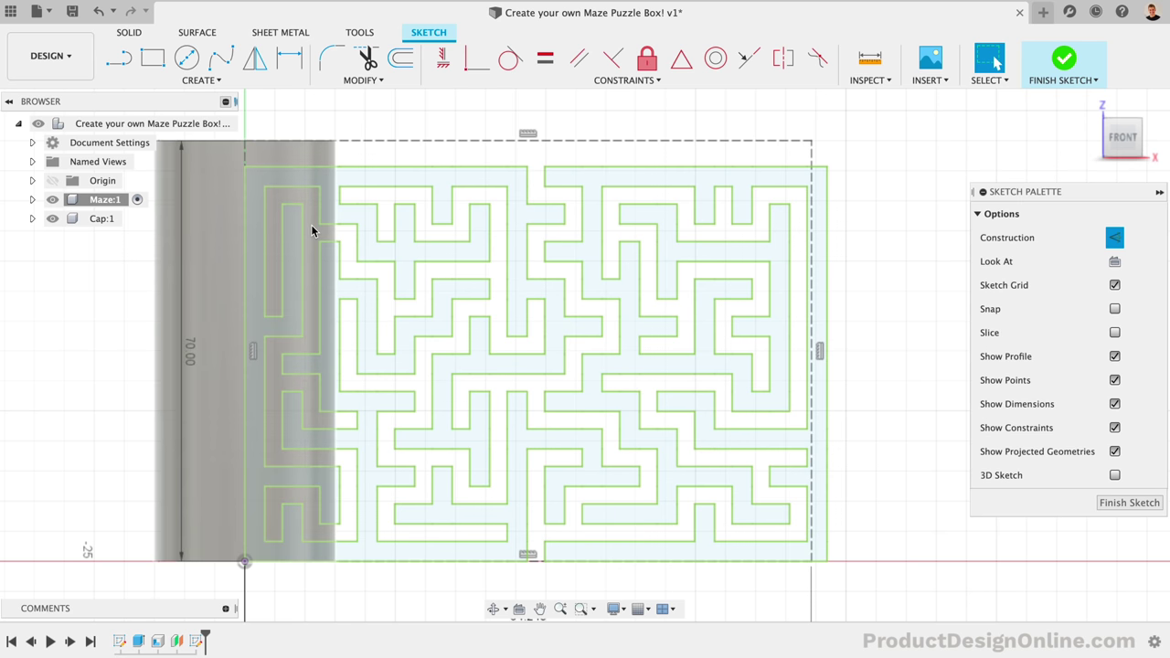
{"action": "left_click", "coordinate": [129, 32]}
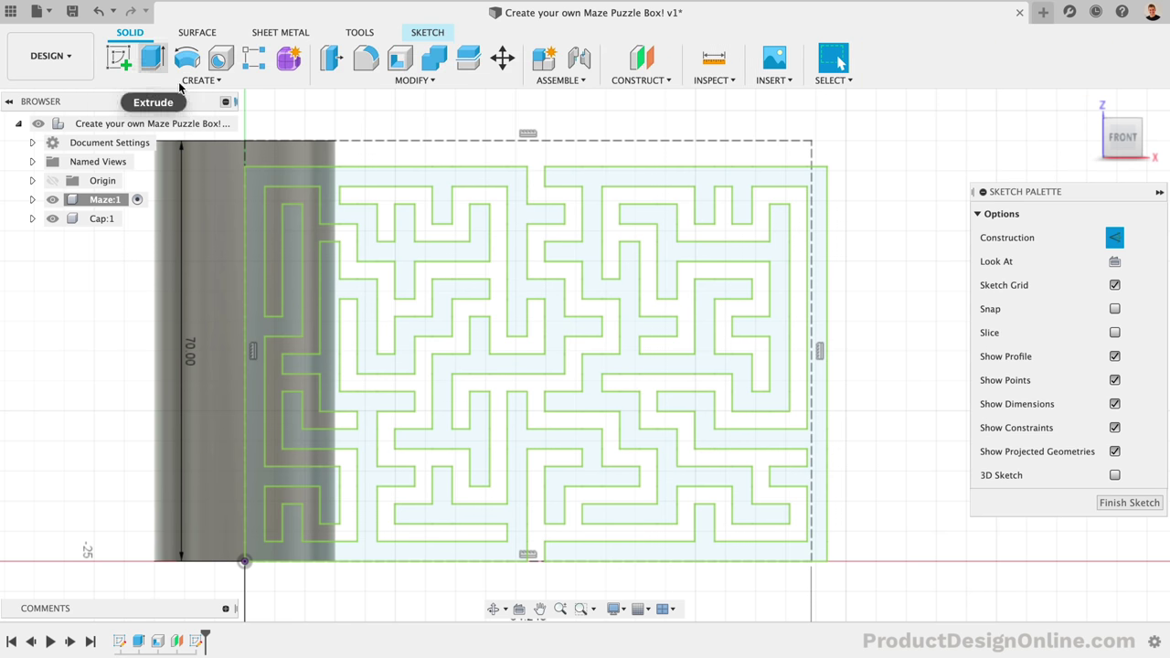
{"action": "left_click", "coordinate": [192, 81]}
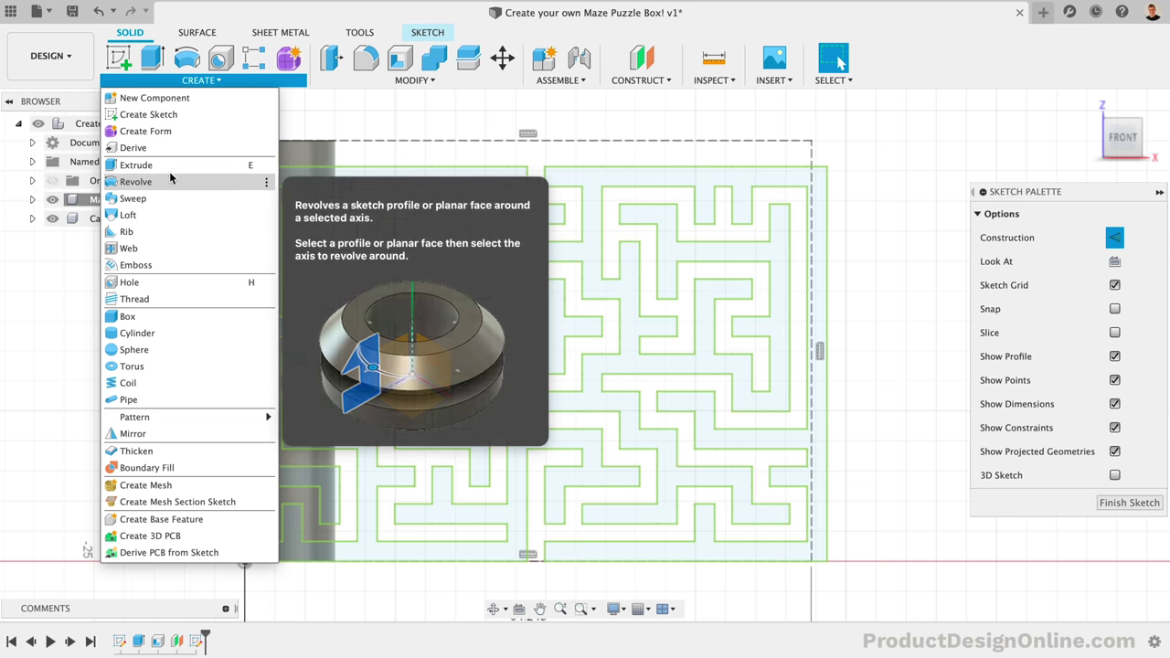
{"action": "left_click", "coordinate": [136, 264]}
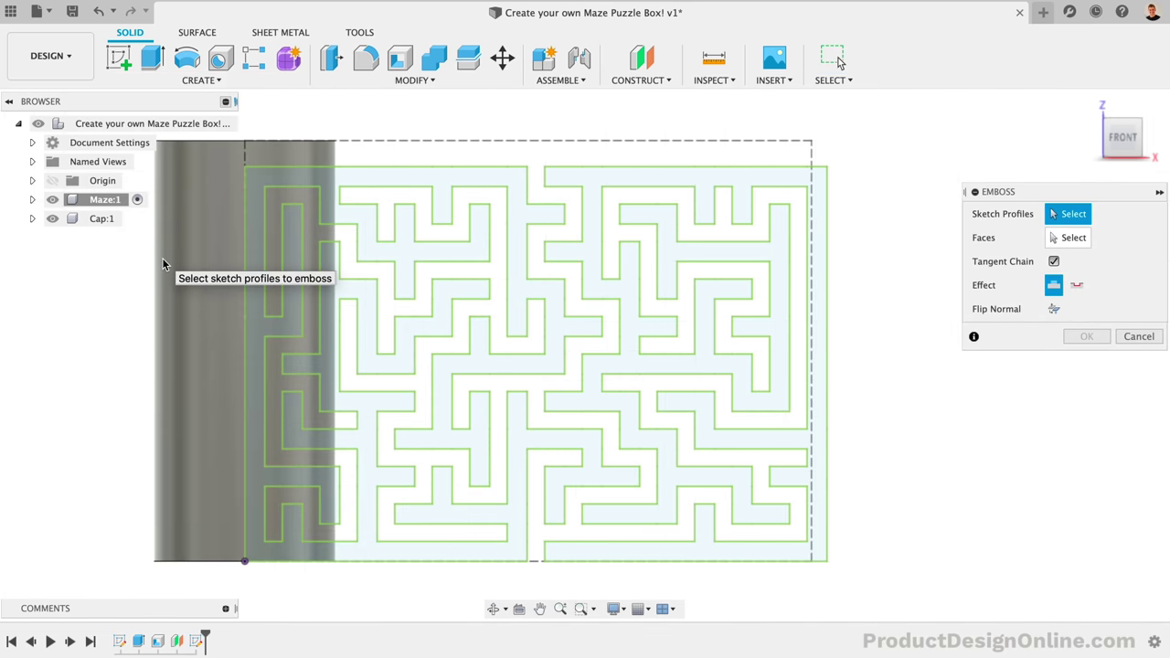
{"action": "left_click", "coordinate": [375, 181]}
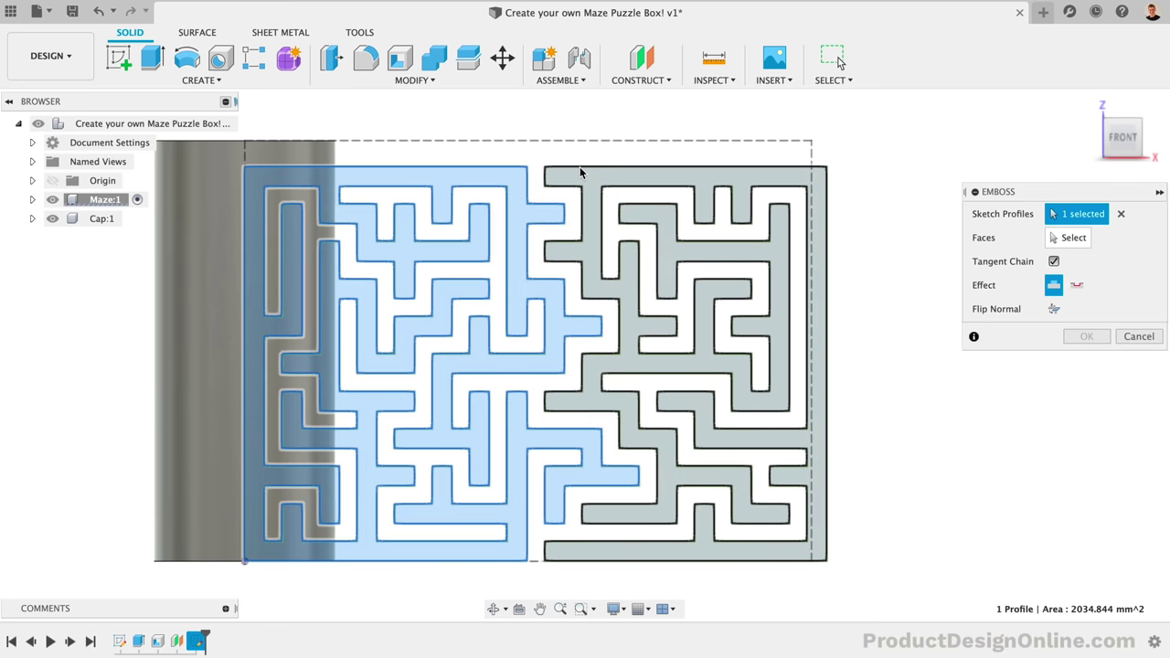
{"action": "left_click", "coordinate": [580, 175]}
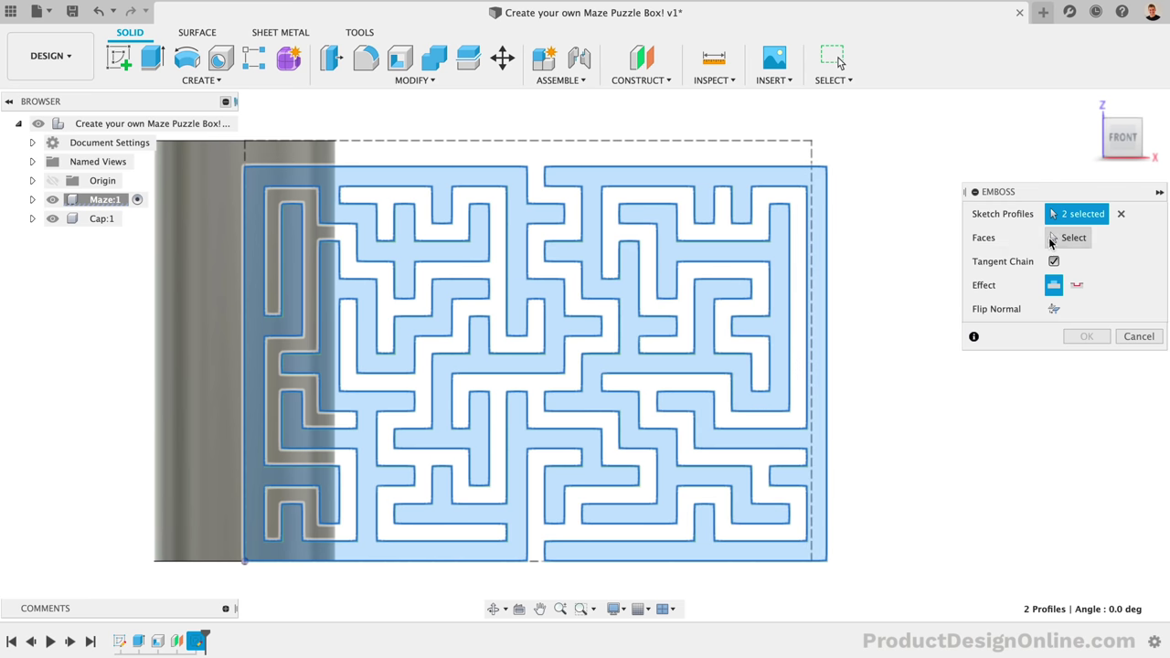
{"action": "left_click", "coordinate": [1053, 238]}
{"action": "left_click", "coordinate": [212, 265]}
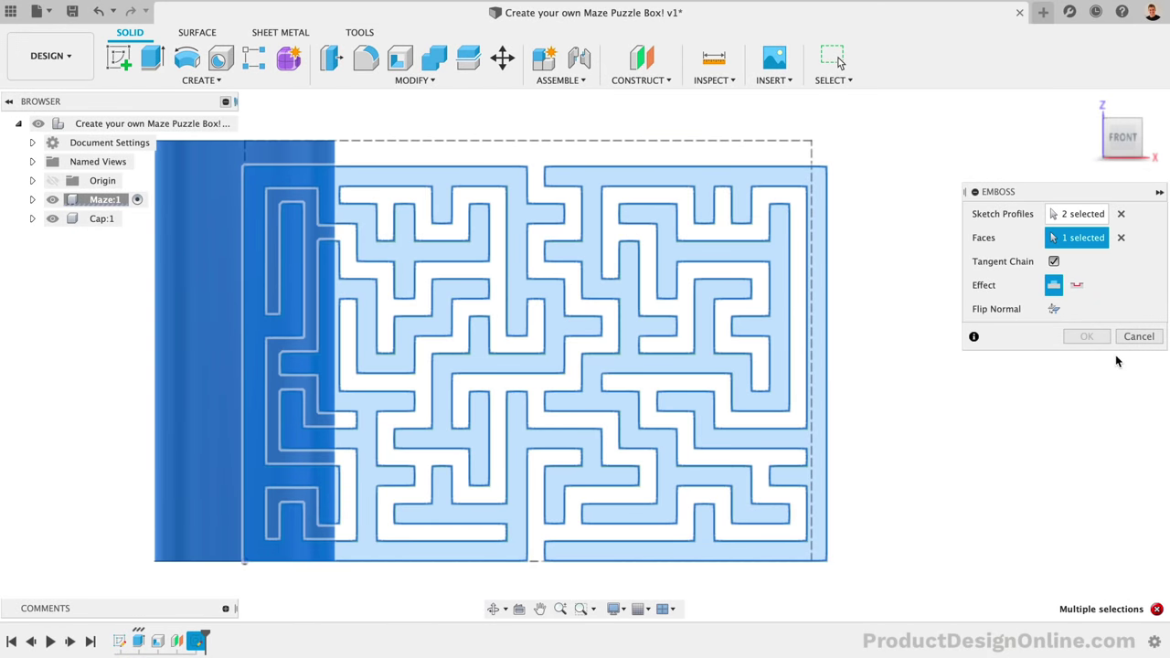
{"action": "left_click", "coordinate": [1136, 337]}
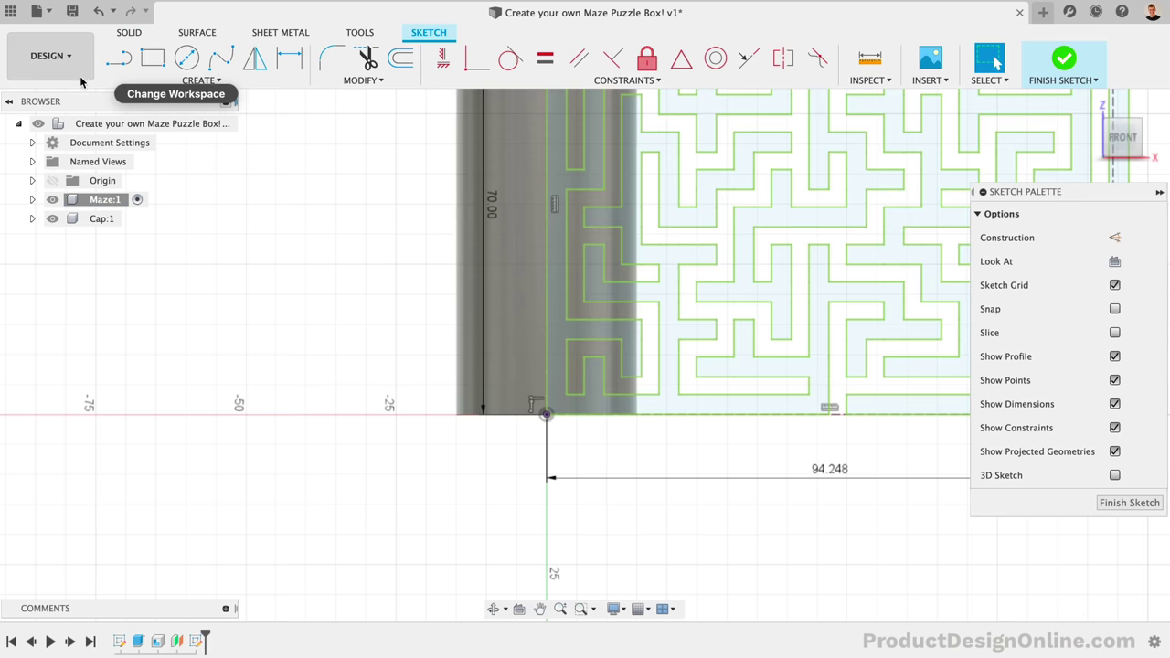
Undo the previous maze insertion and re-insert the maze SVG at scale 1.433.
{"action": "left_click", "coordinate": [97, 12]}
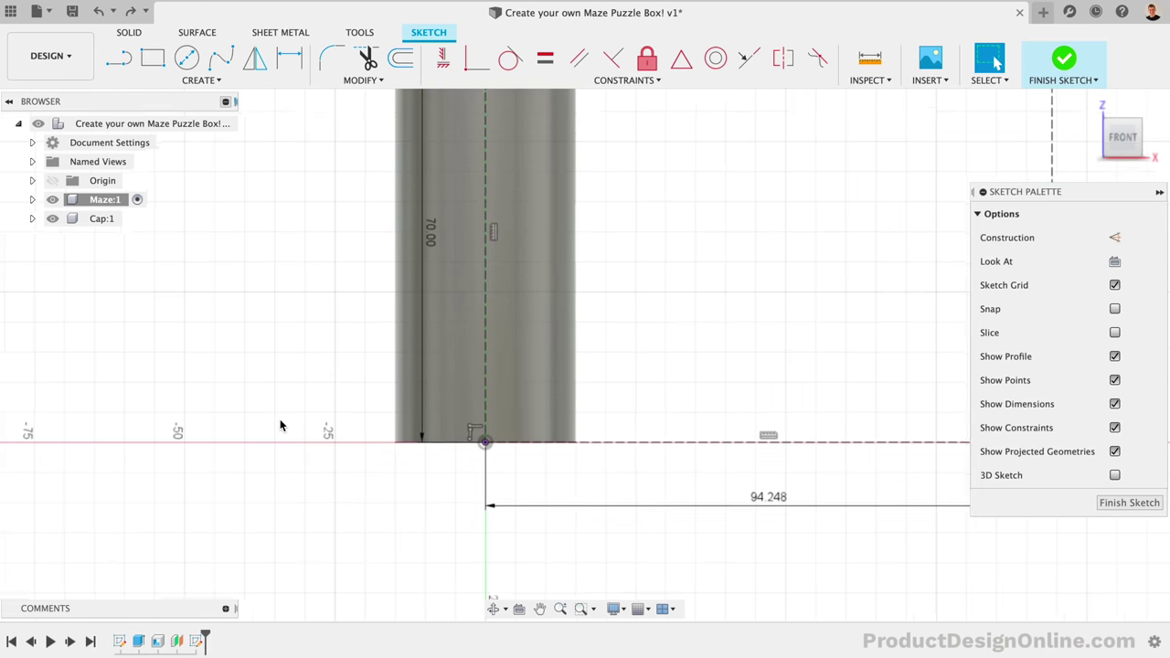
{"action": "left_click", "coordinate": [929, 75]}
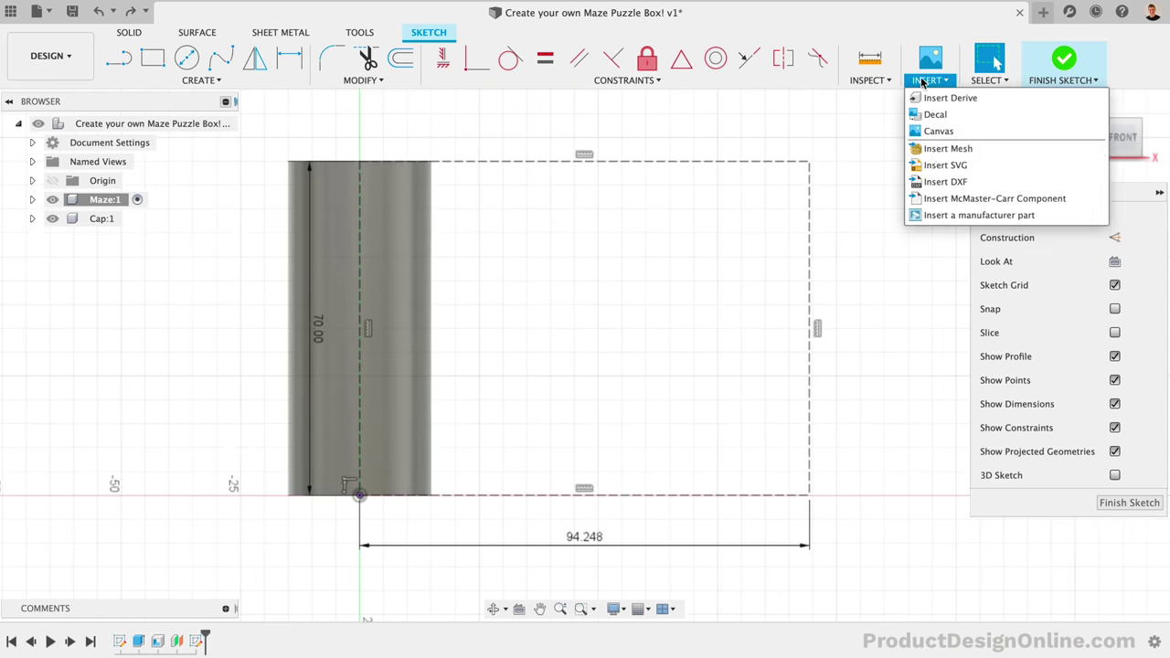
{"action": "left_click", "coordinate": [941, 162]}
{"action": "left_click", "coordinate": [984, 133]}
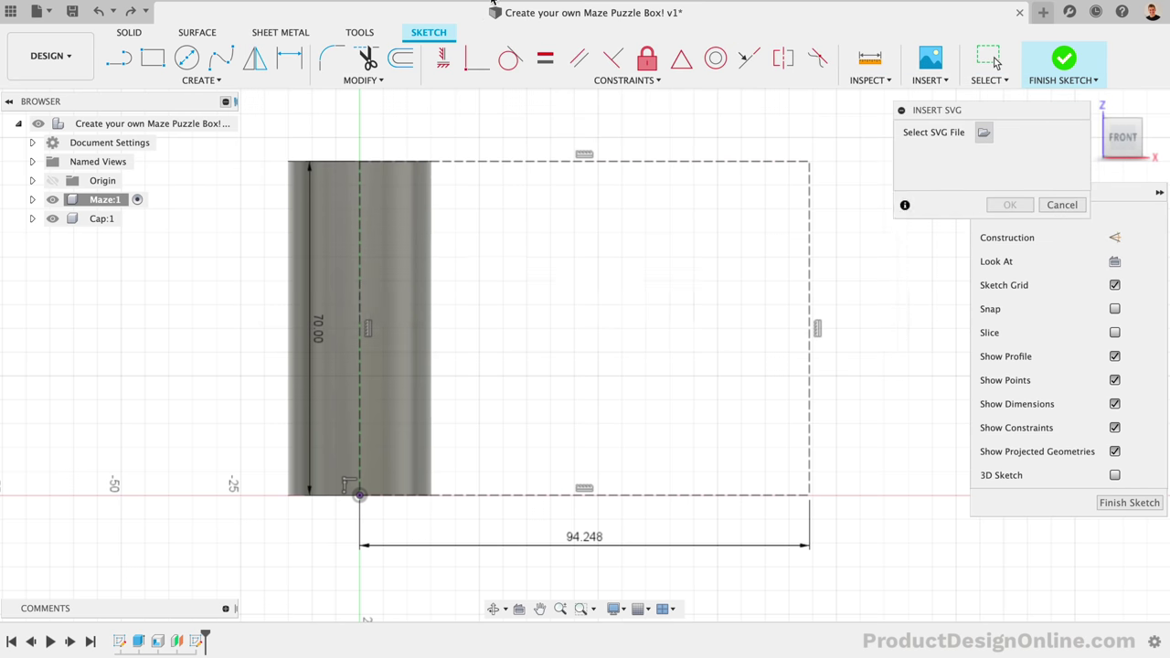
{"action": "left_click", "coordinate": [1042, 228]}
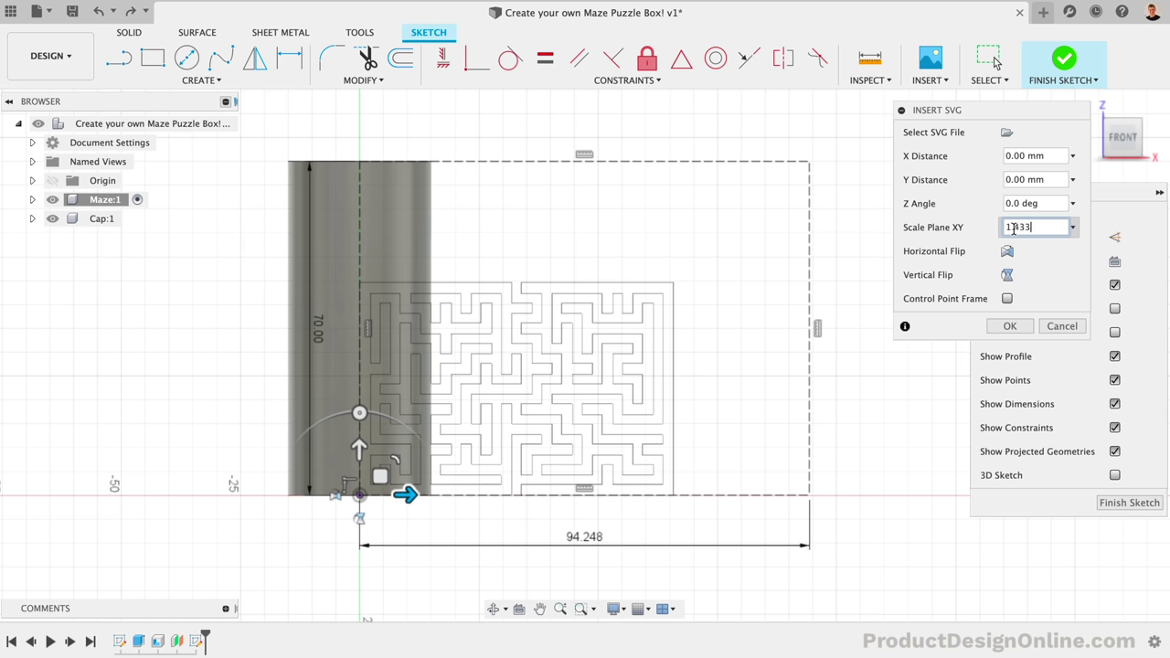
{"action": "key", "text": "Tab"}
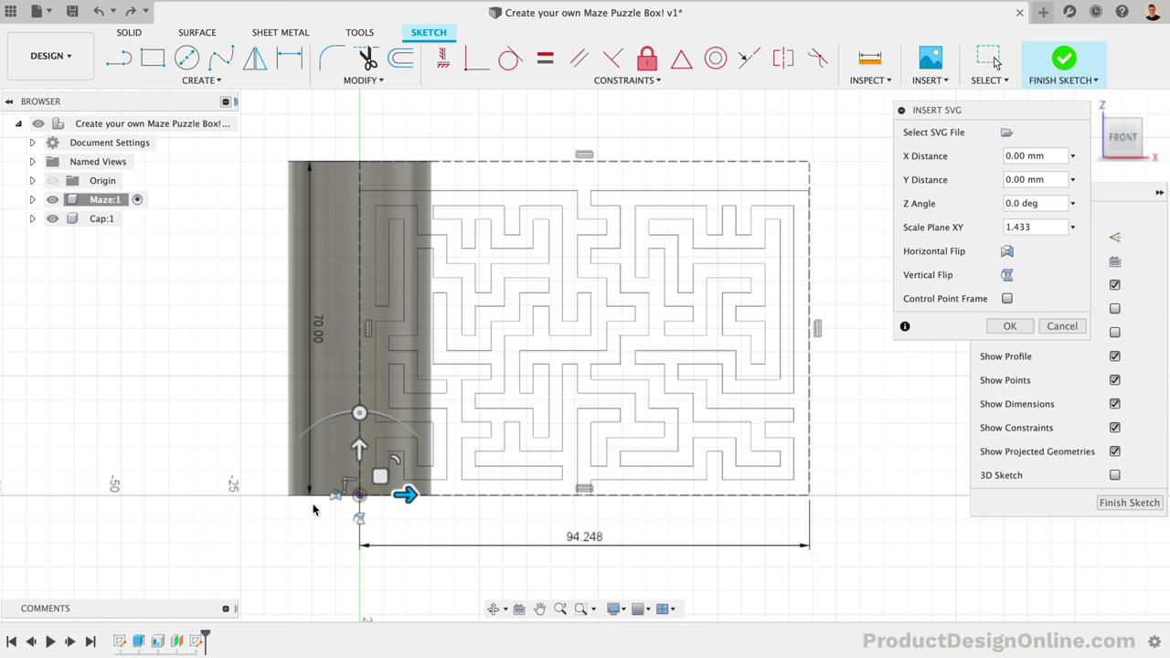
Set the maze's Y Distance to 3 mm and confirm the placement.
{"action": "scroll", "coordinate": [314, 509], "scroll_direction": "up", "scroll_amount": 5}
{"action": "scroll", "coordinate": [314, 509], "scroll_direction": "down", "scroll_amount": 3}
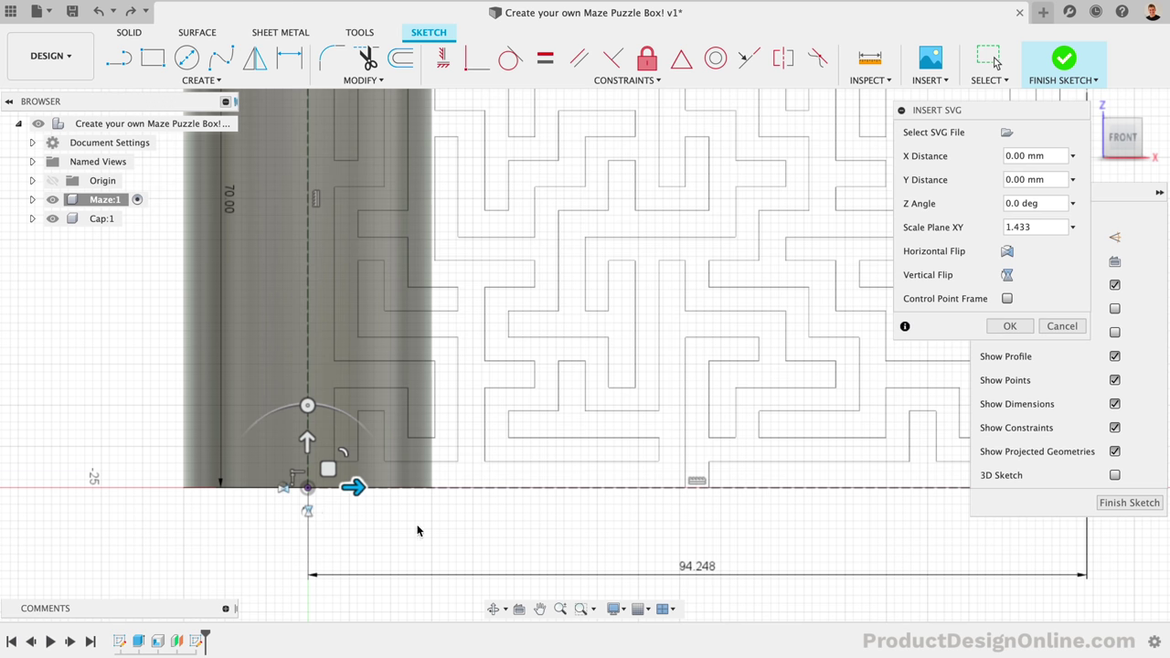
{"action": "scroll", "coordinate": [416, 530], "scroll_direction": "down", "scroll_amount": 3}
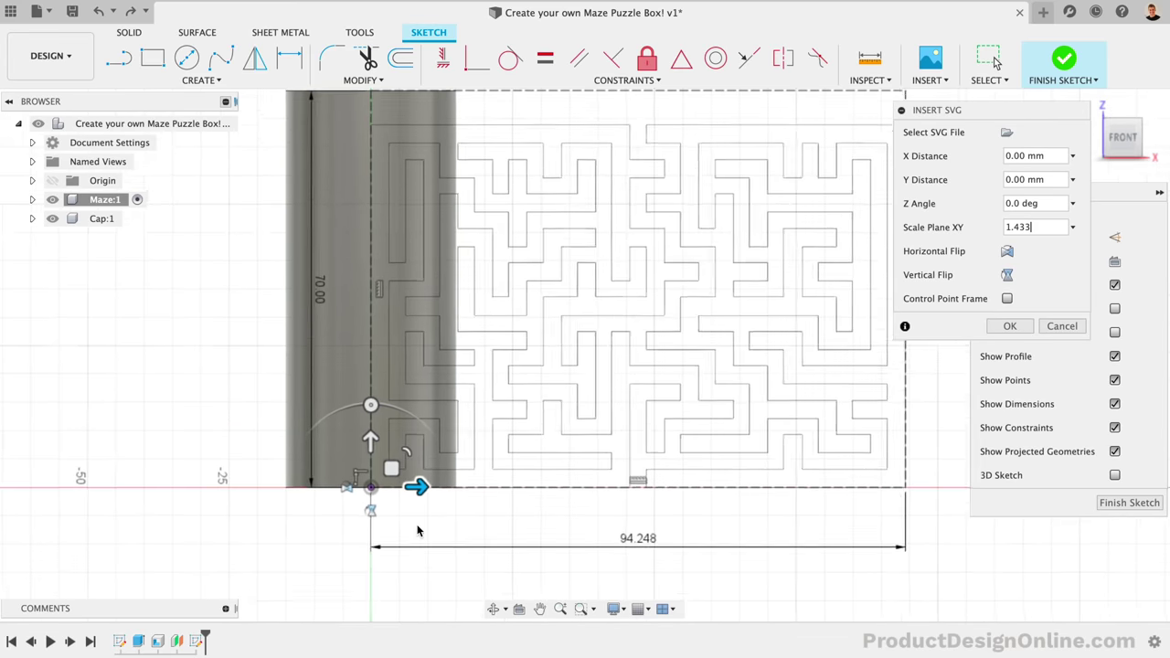
{"action": "scroll", "coordinate": [417, 530], "scroll_direction": "down", "scroll_amount": 2}
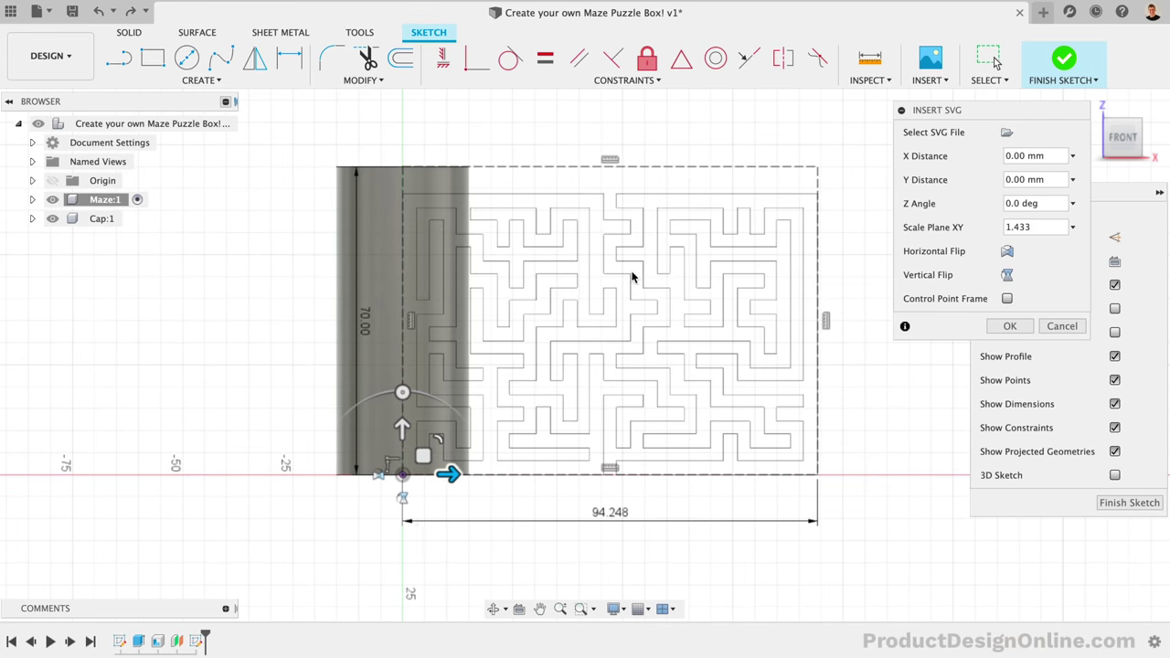
{"action": "left_click_drag", "start_coordinate": [402, 435], "coordinate": [400, 413]}
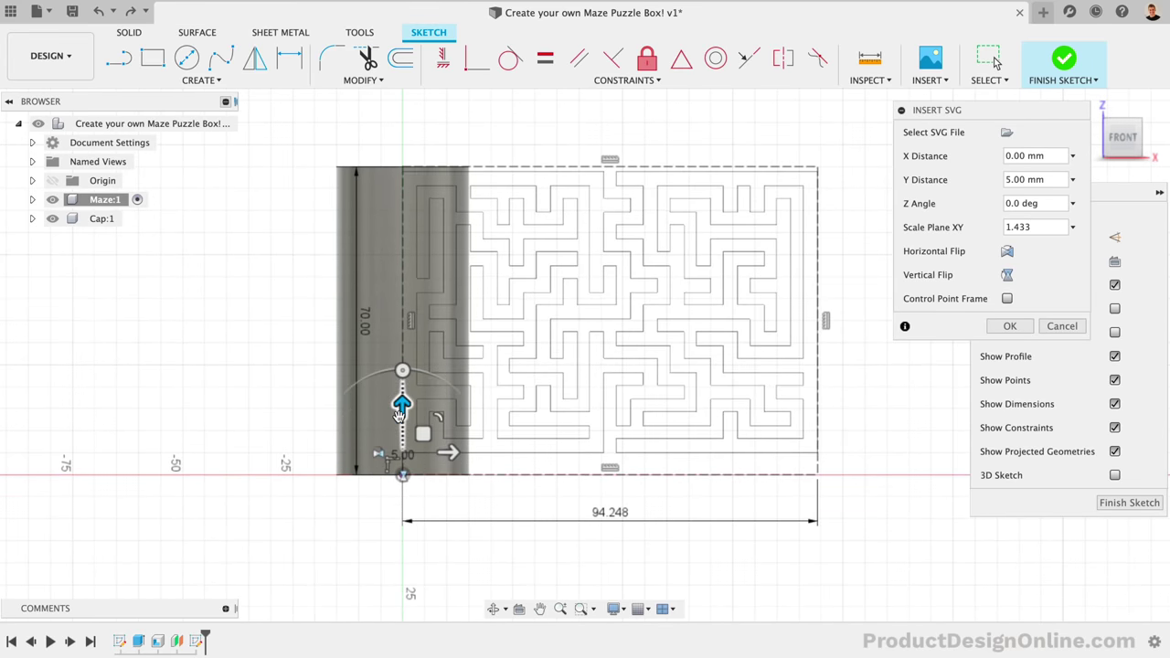
{"action": "left_click", "coordinate": [1005, 179]}
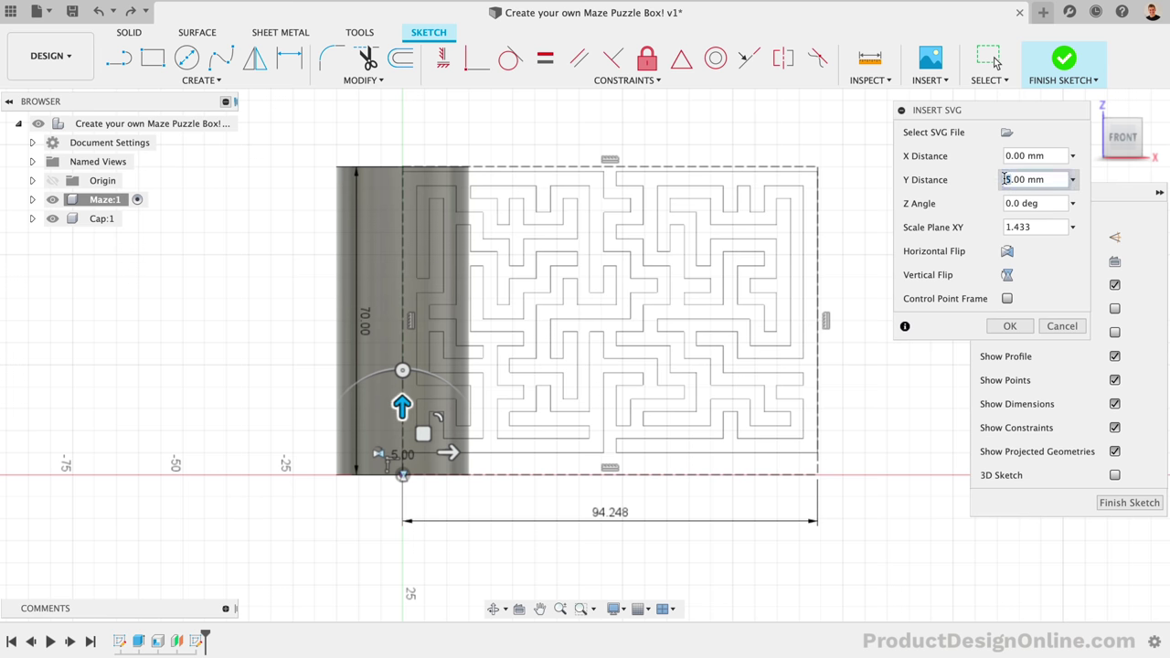
{"action": "key", "text": "Delete"}
{"action": "type", "text": "3"}
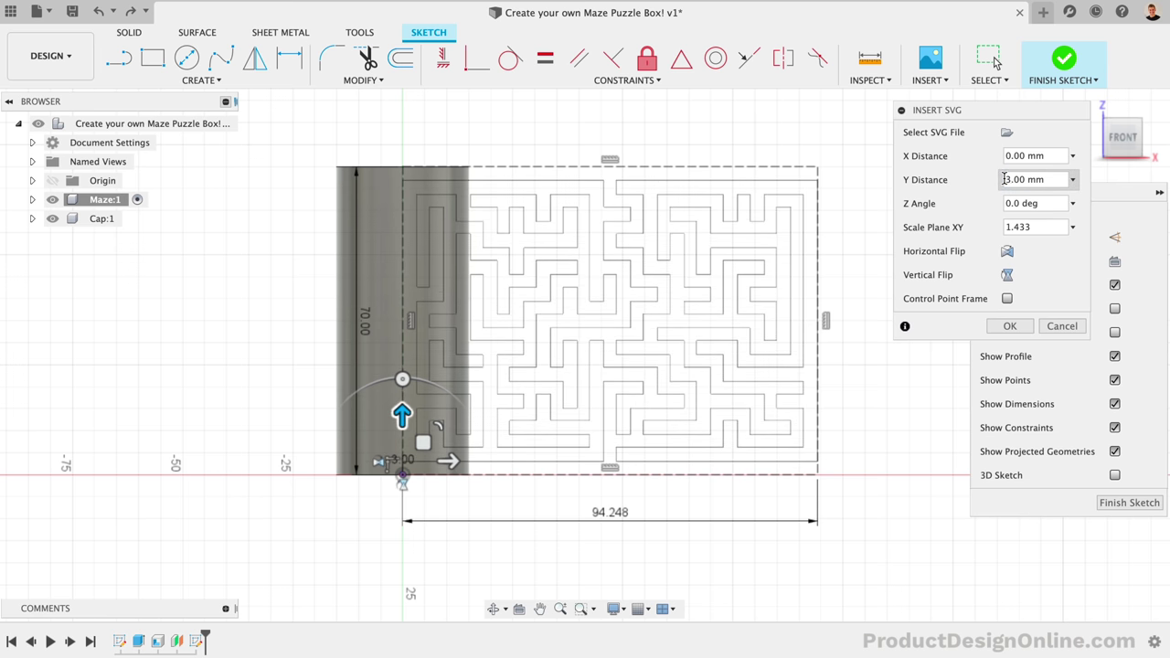
{"action": "left_click", "coordinate": [1007, 326]}
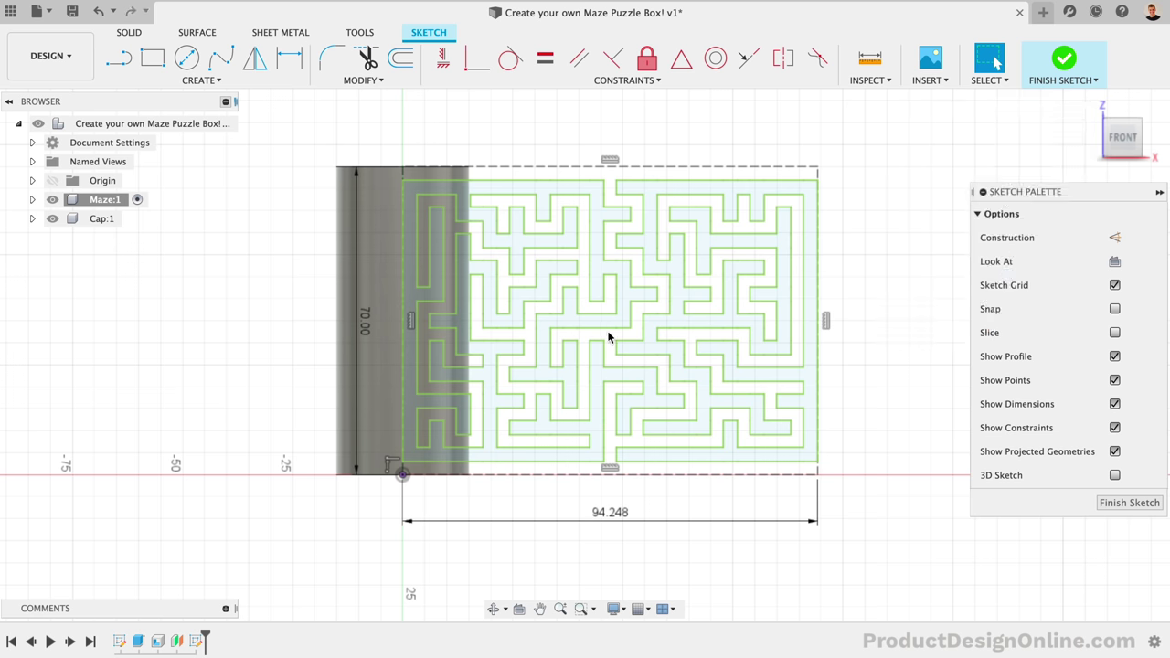
Emboss both maze profiles onto the cylinder's outer face as 2 mm raised walls.
{"action": "left_click", "coordinate": [129, 32]}
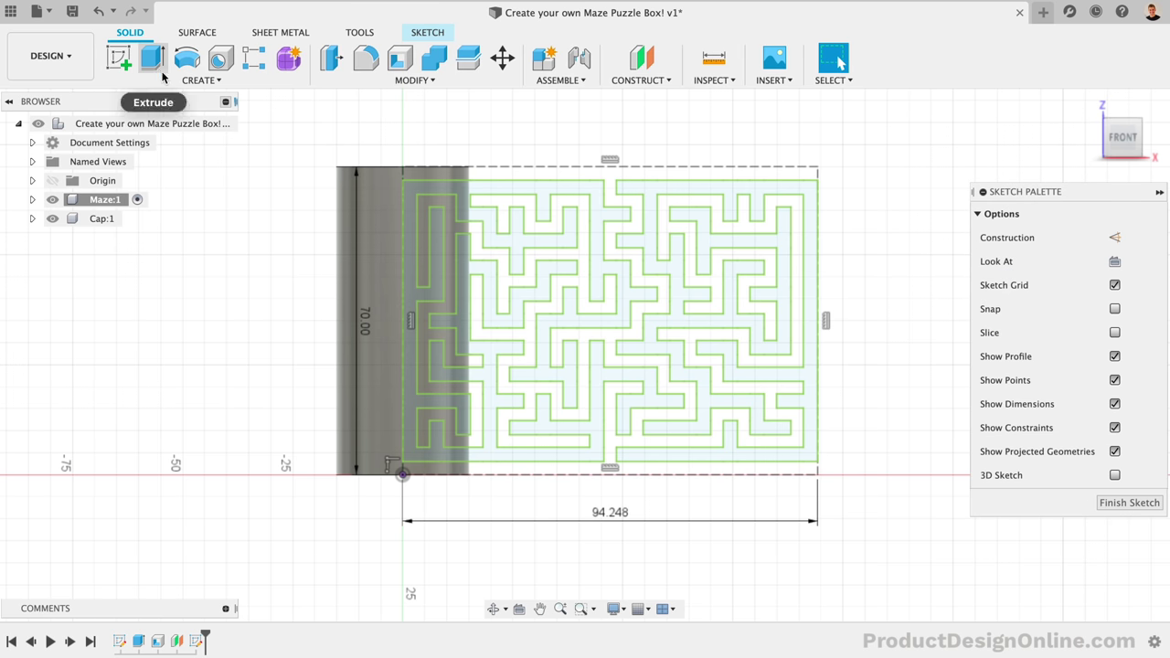
{"action": "left_click", "coordinate": [197, 80]}
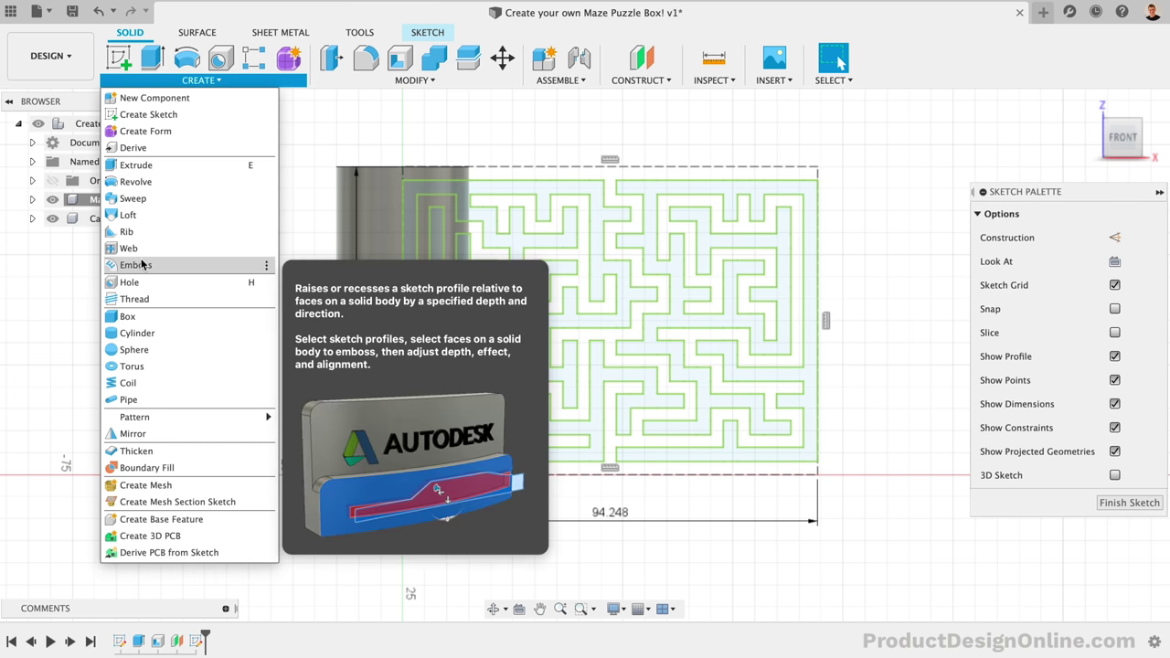
{"action": "left_click", "coordinate": [162, 264]}
{"action": "left_click", "coordinate": [479, 197]}
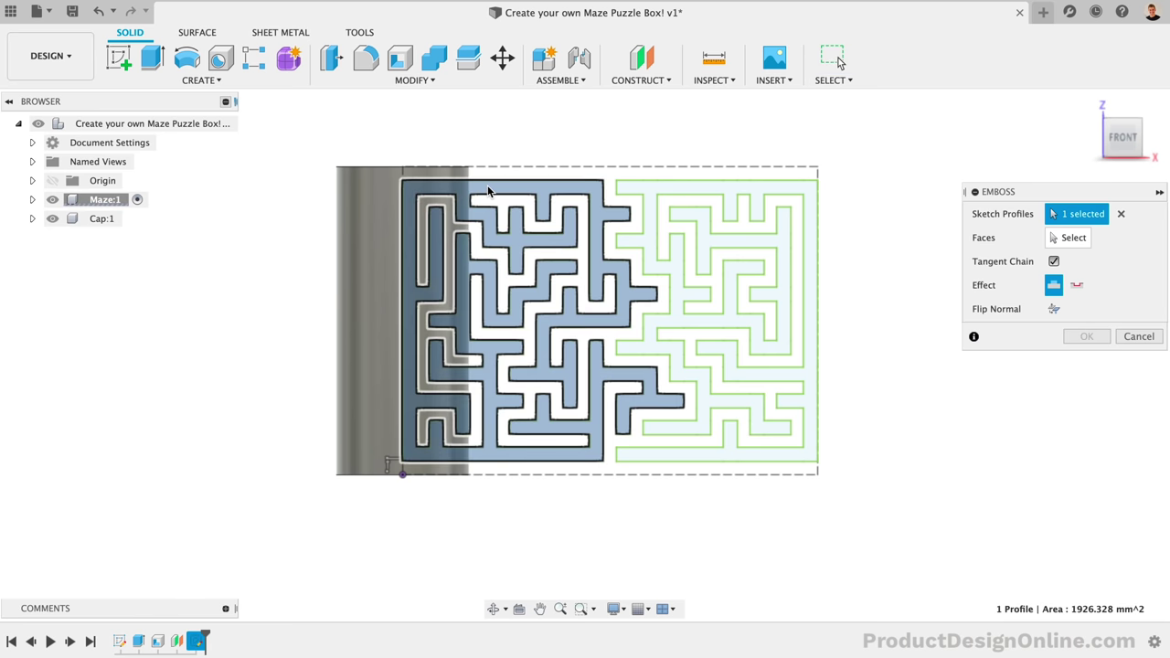
{"action": "left_click", "coordinate": [660, 192]}
{"action": "left_click", "coordinate": [1067, 237]}
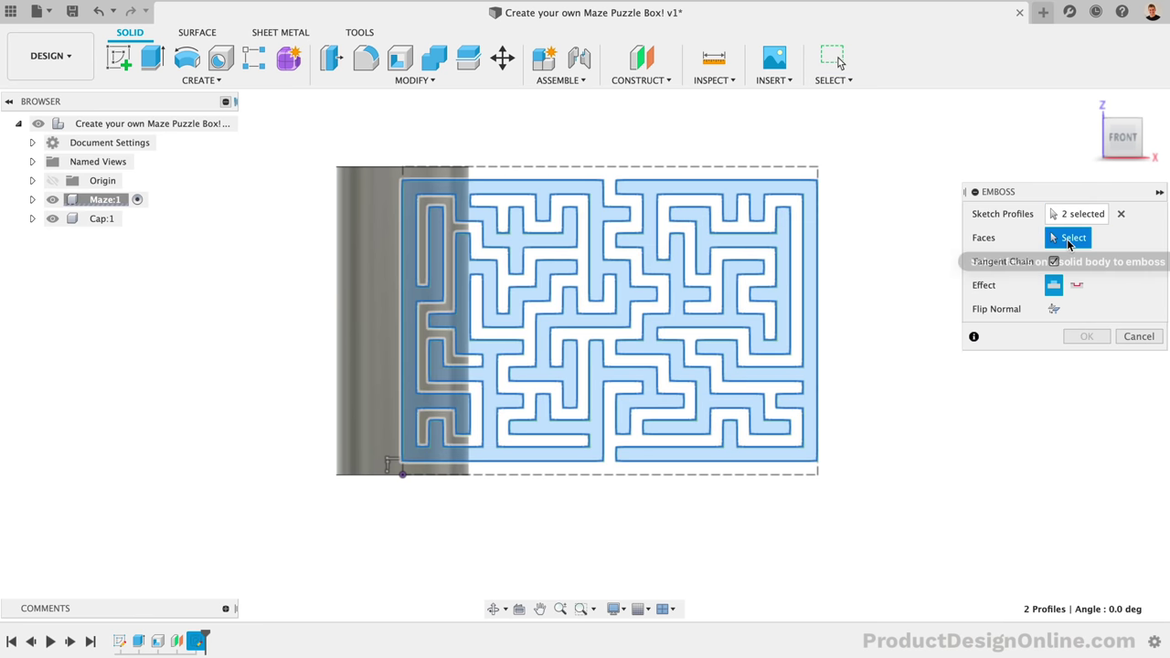
{"action": "left_click", "coordinate": [373, 260]}
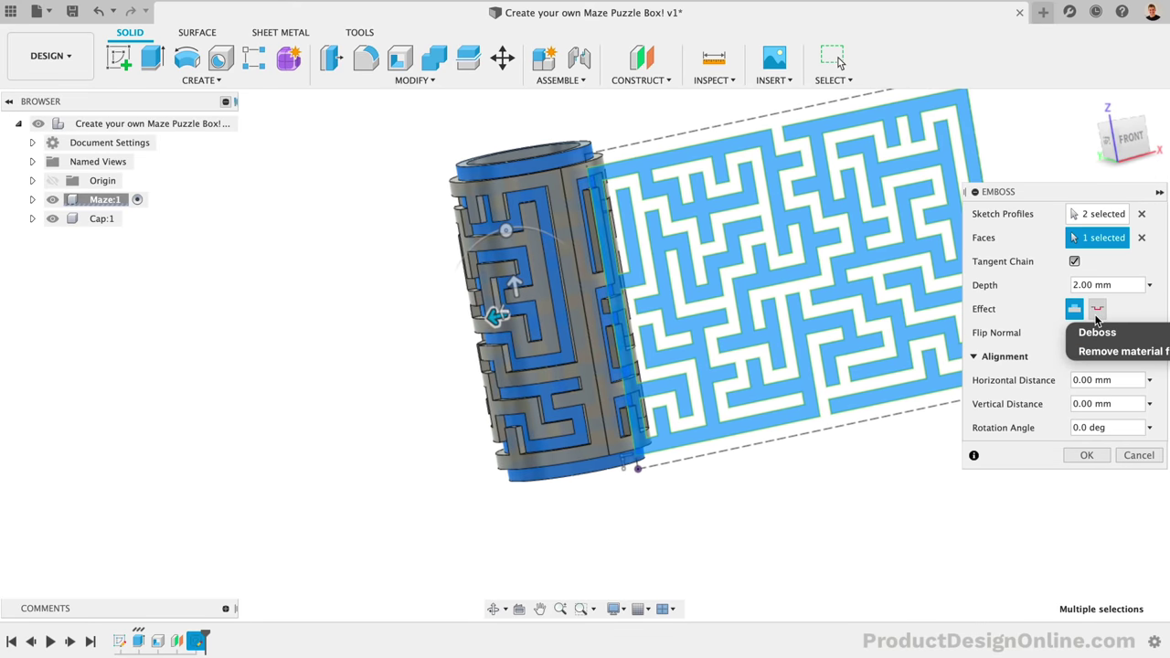
{"action": "left_click", "coordinate": [1096, 311]}
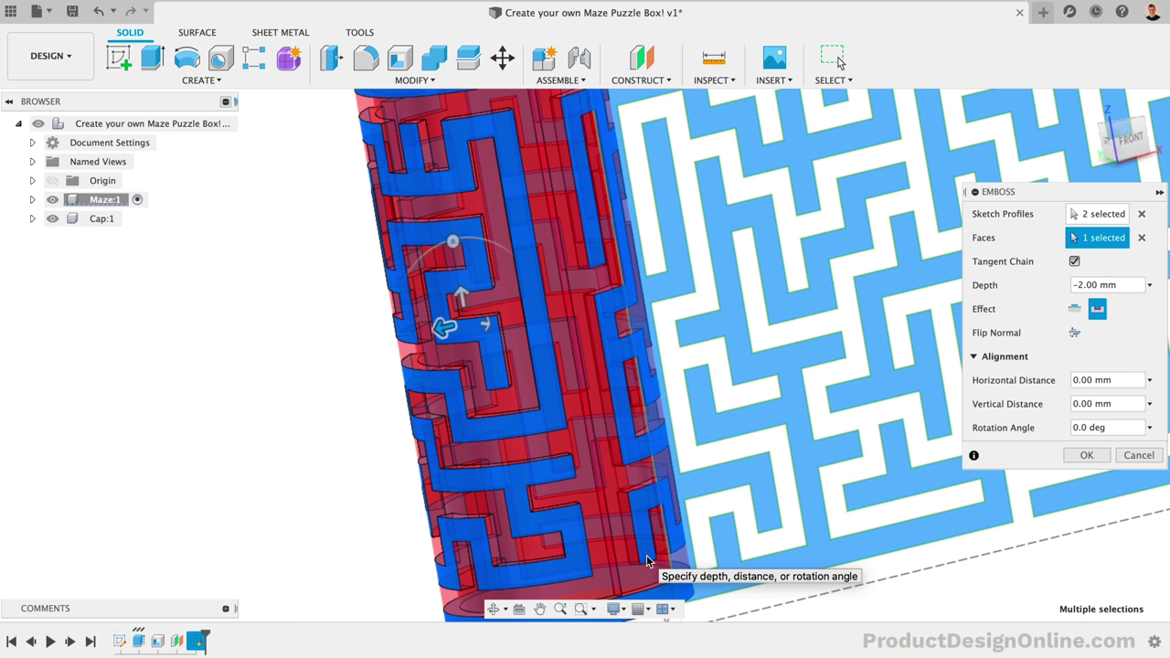
{"action": "left_click", "coordinate": [1075, 310]}
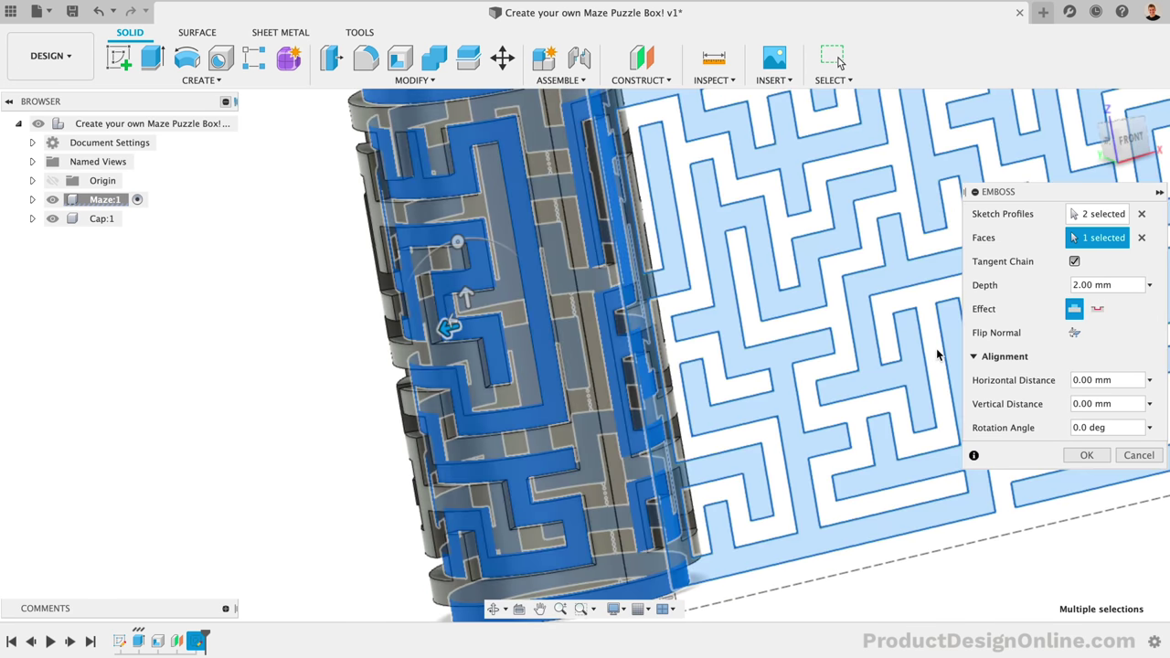
{"action": "left_click", "coordinate": [1083, 455]}
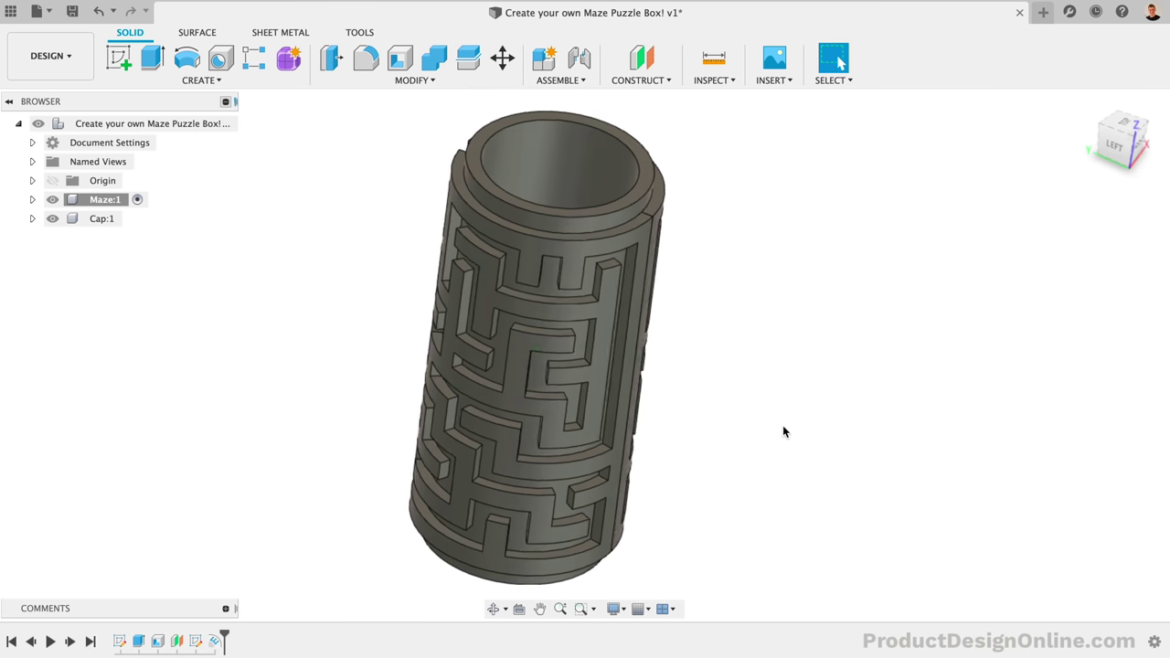
Cut-extrude the cylinder's top ring face To Object, up to the chosen bounding face.
{"action": "left_click", "coordinate": [152, 57]}
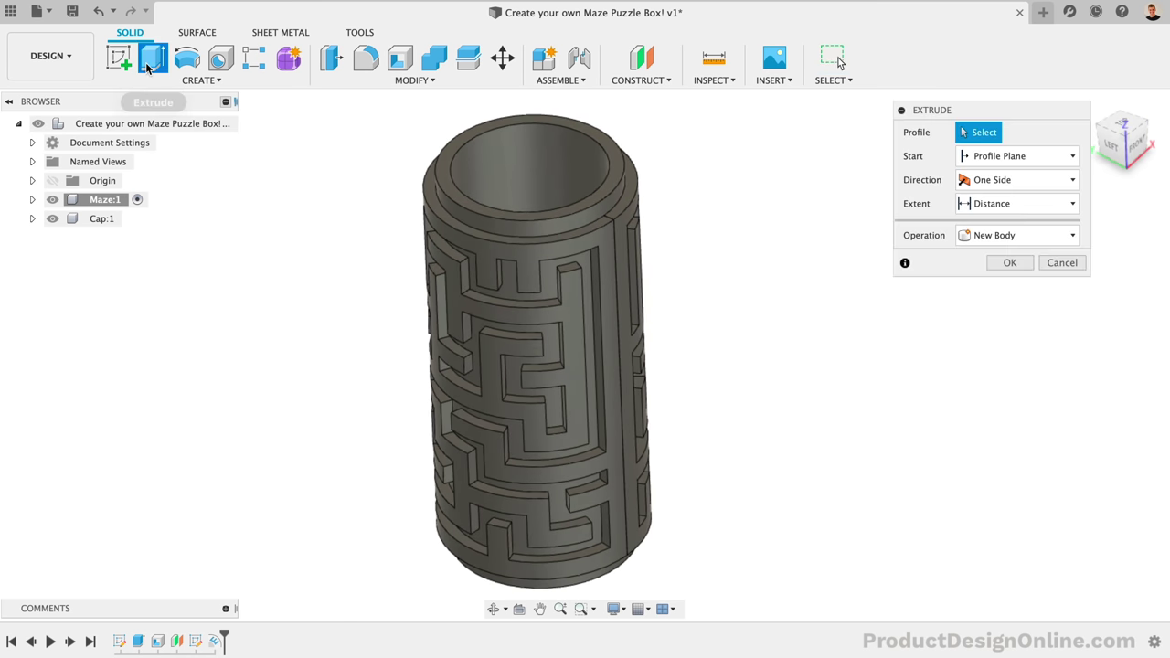
{"action": "left_click", "coordinate": [446, 184]}
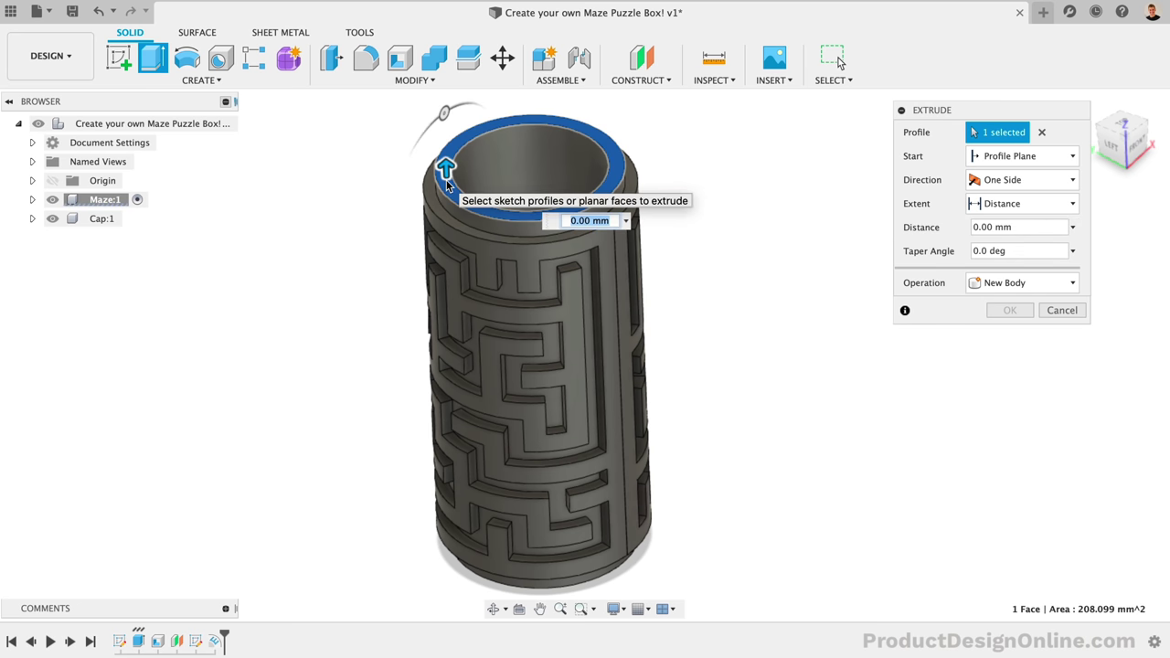
{"action": "left_click", "coordinate": [1024, 204]}
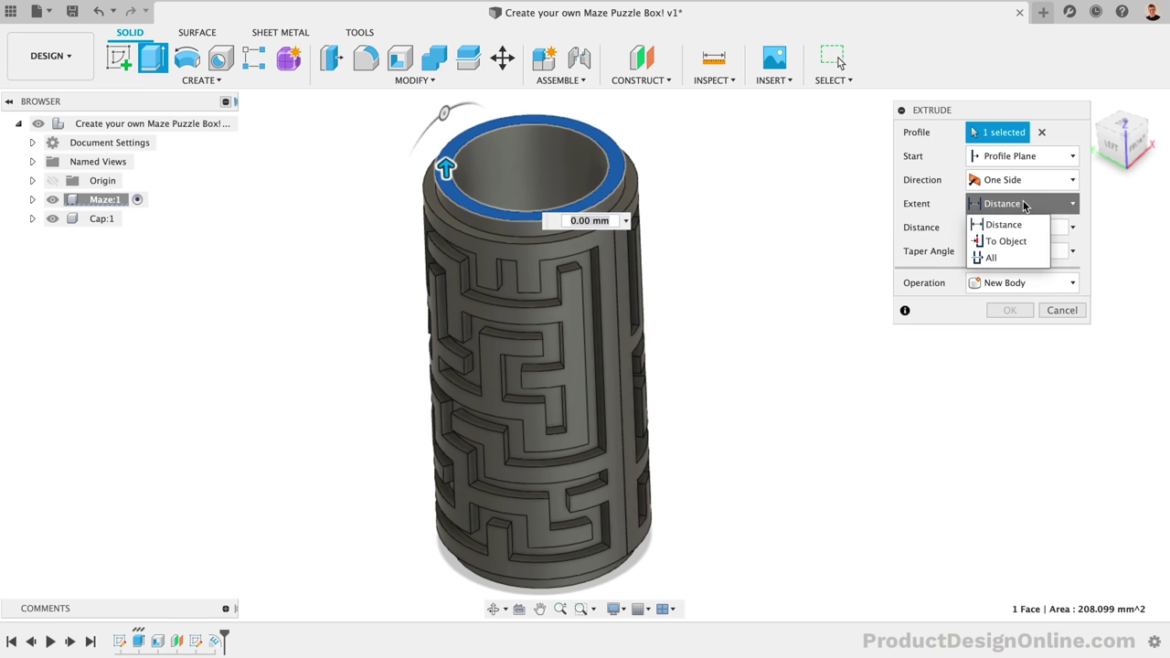
{"action": "left_click", "coordinate": [1025, 241]}
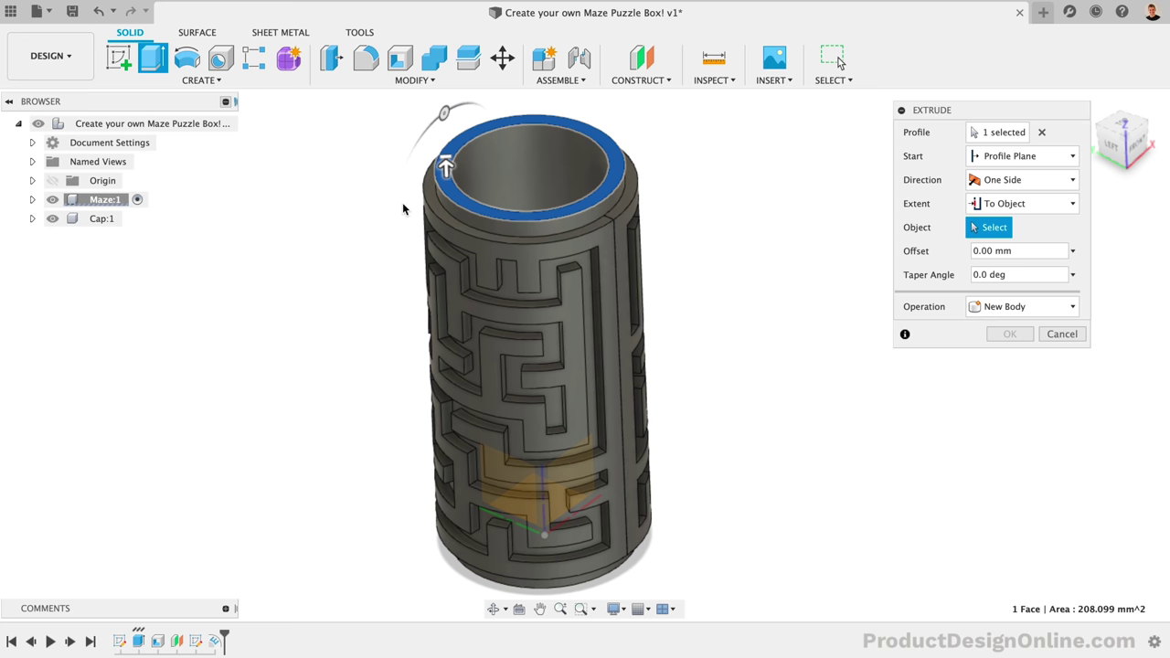
{"action": "left_click", "coordinate": [432, 198]}
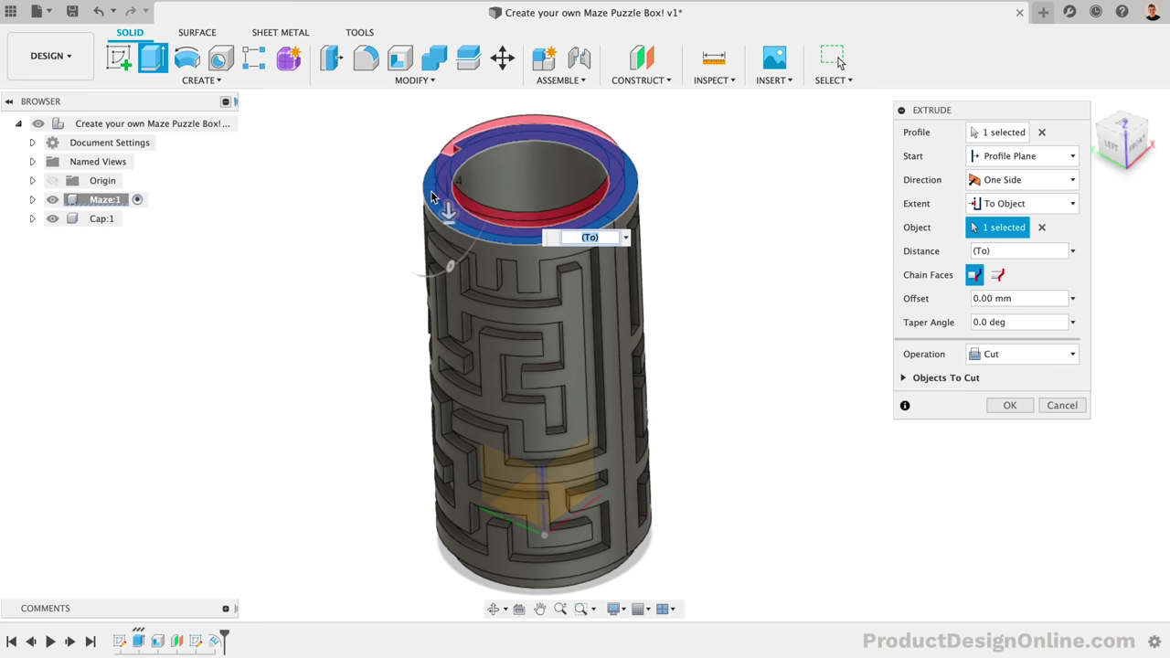
{"action": "left_click", "coordinate": [1014, 408]}
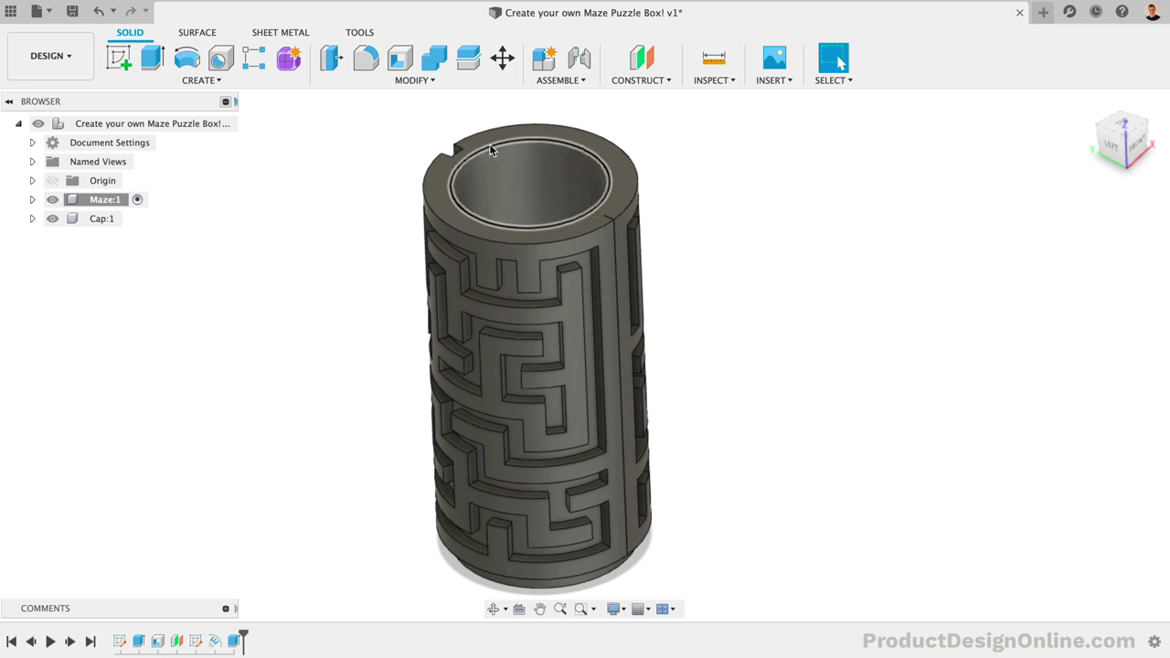
{"action": "left_click", "coordinate": [413, 79]}
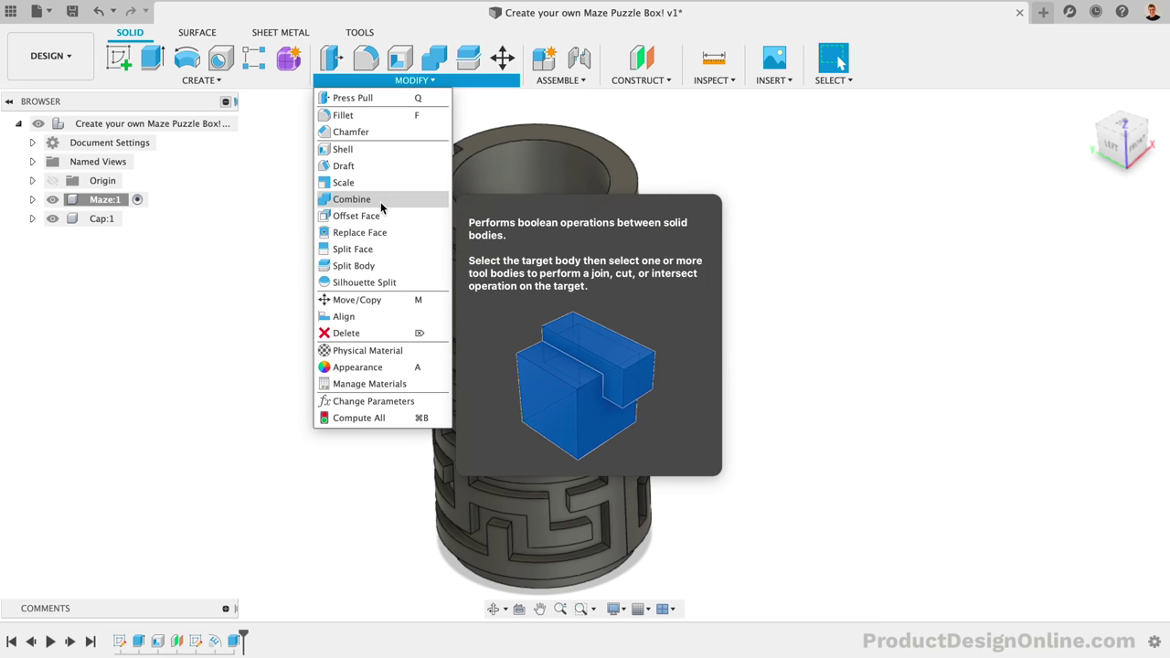
Start a chamfer with Select Edge Priority and pick the maze wall edges.
{"action": "left_click", "coordinate": [361, 132]}
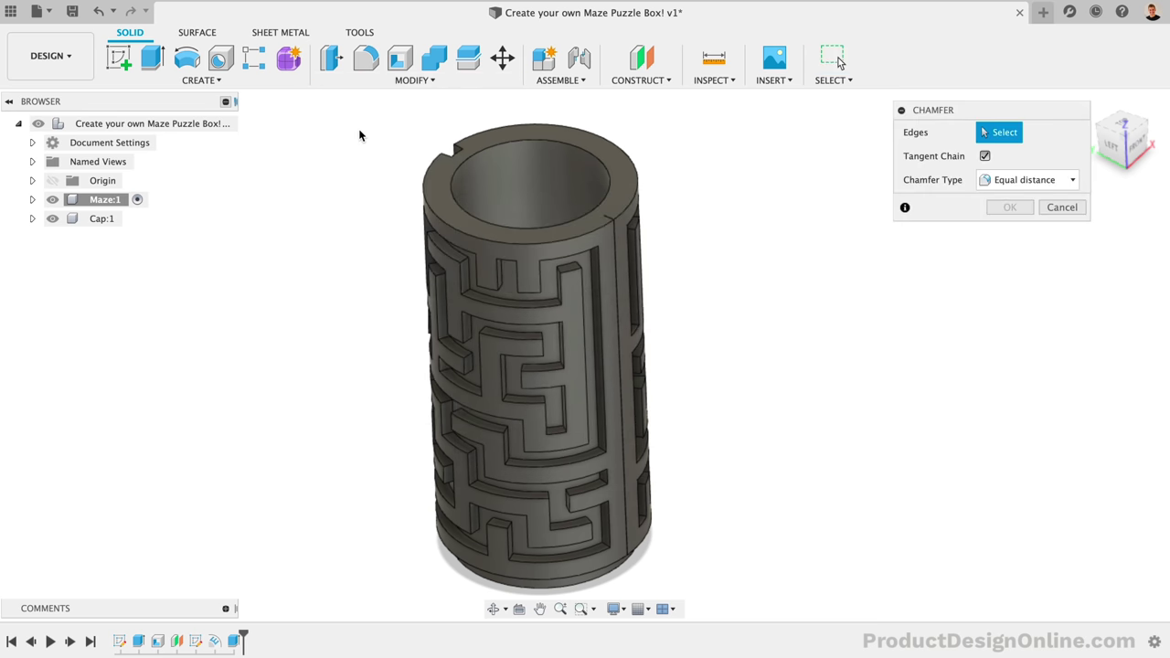
{"action": "left_click", "coordinate": [827, 79]}
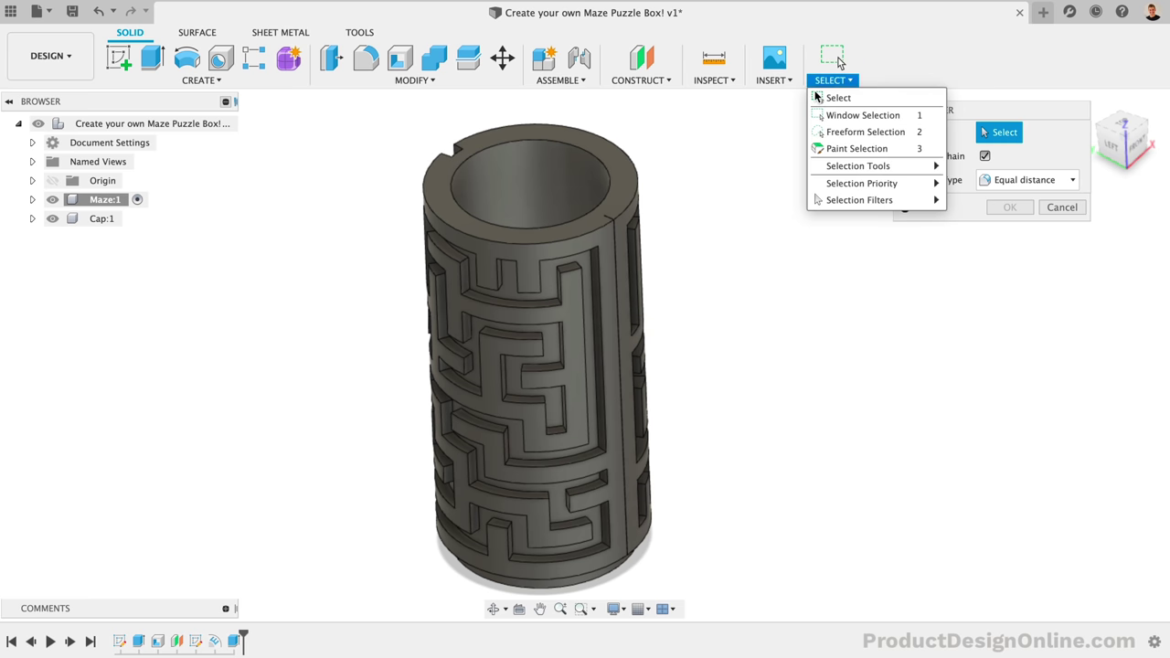
{"action": "mouse_move", "coordinate": [848, 184]}
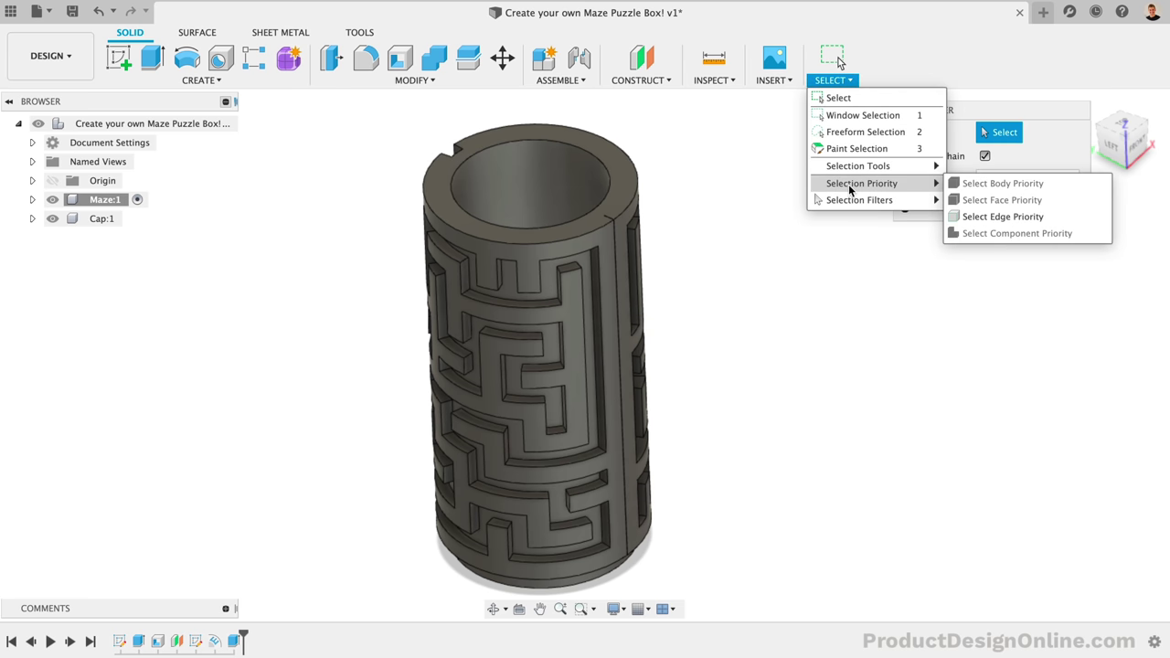
{"action": "left_click", "coordinate": [1005, 217]}
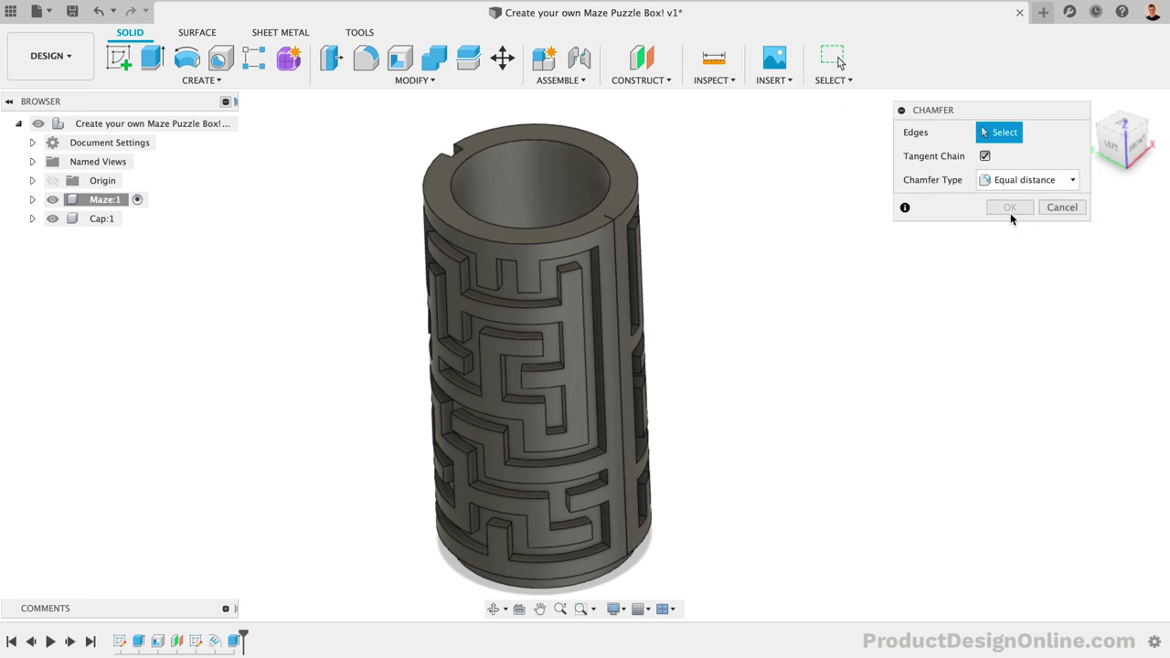
{"action": "left_click", "coordinate": [578, 279]}
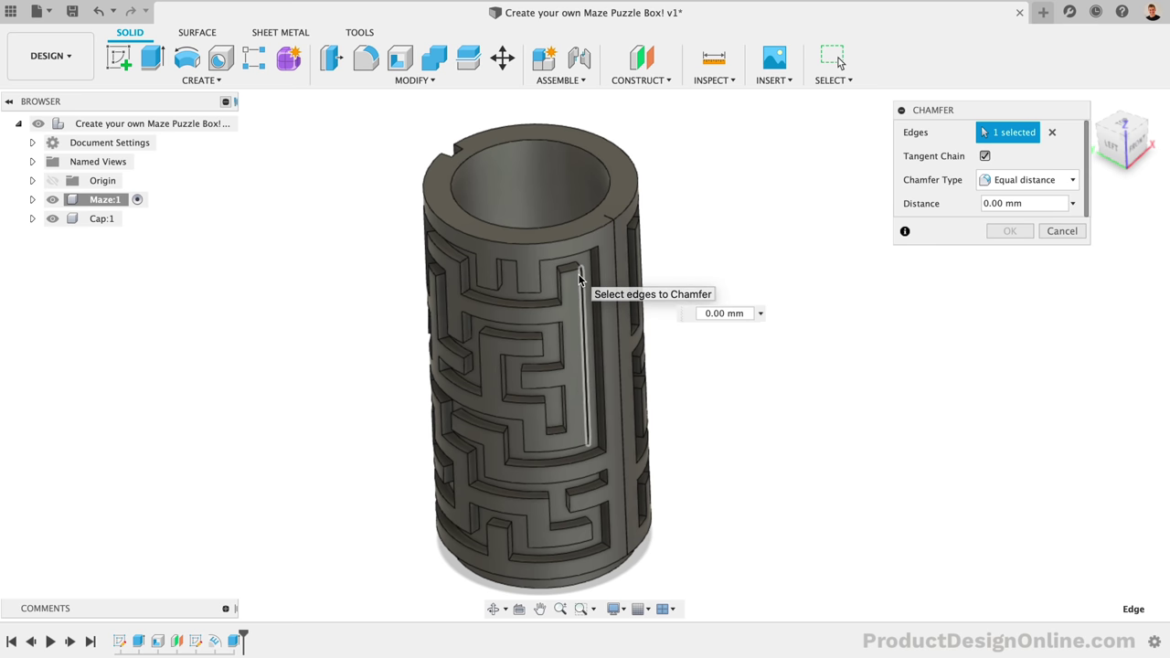
{"action": "left_click", "coordinate": [567, 264]}
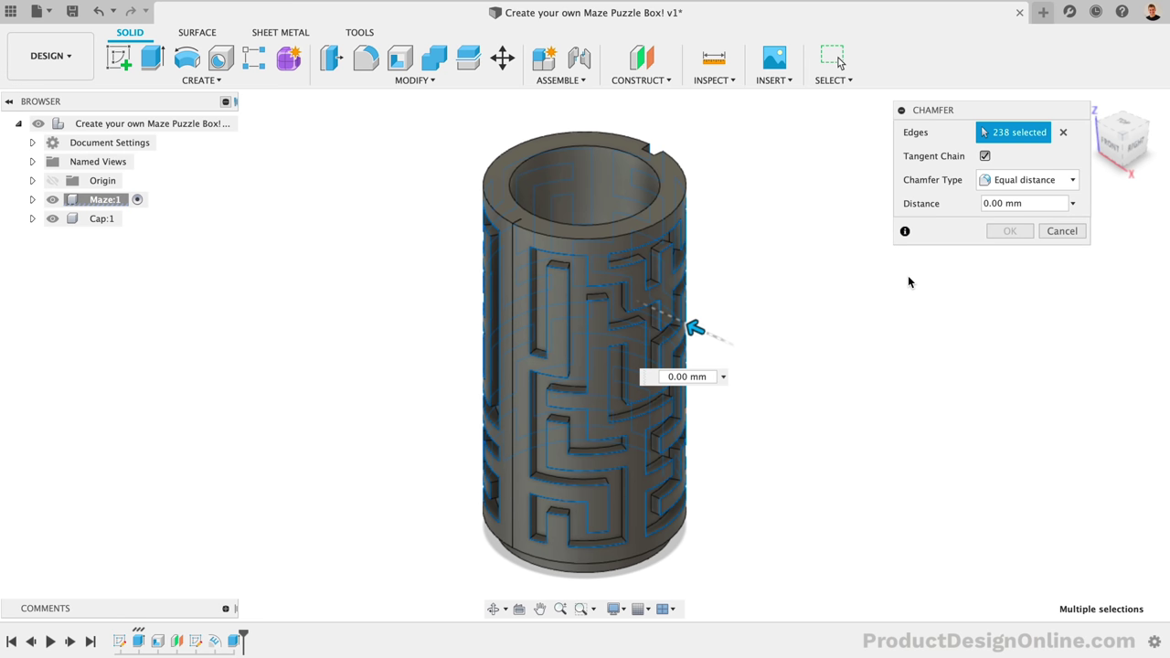
Set the chamfer type to Distance and angle with a 1.5 mm distance and apply it.
{"action": "left_click", "coordinate": [1039, 180]}
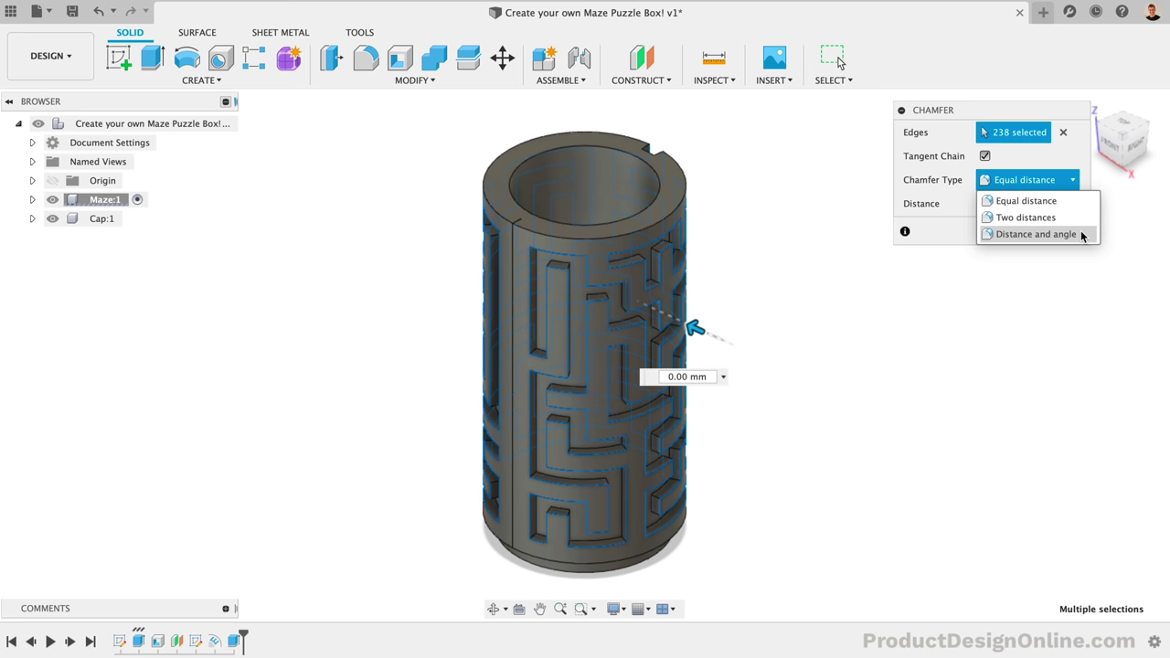
{"action": "left_click", "coordinate": [1036, 234]}
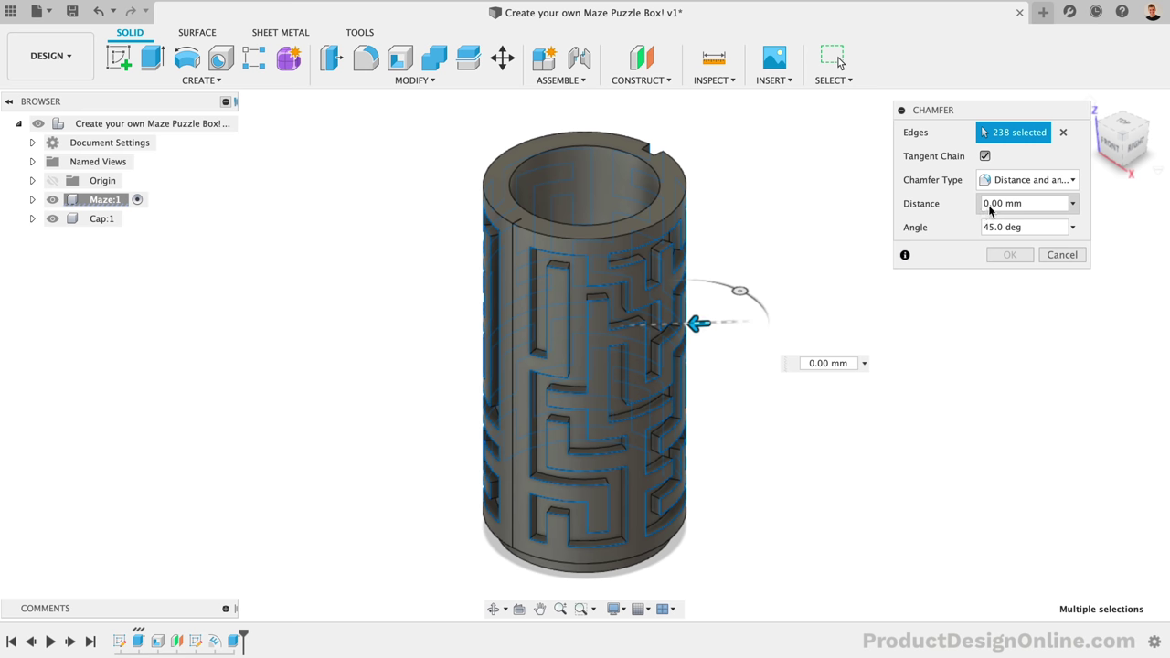
{"action": "left_click_drag", "start_coordinate": [995, 206], "coordinate": [979, 205]}
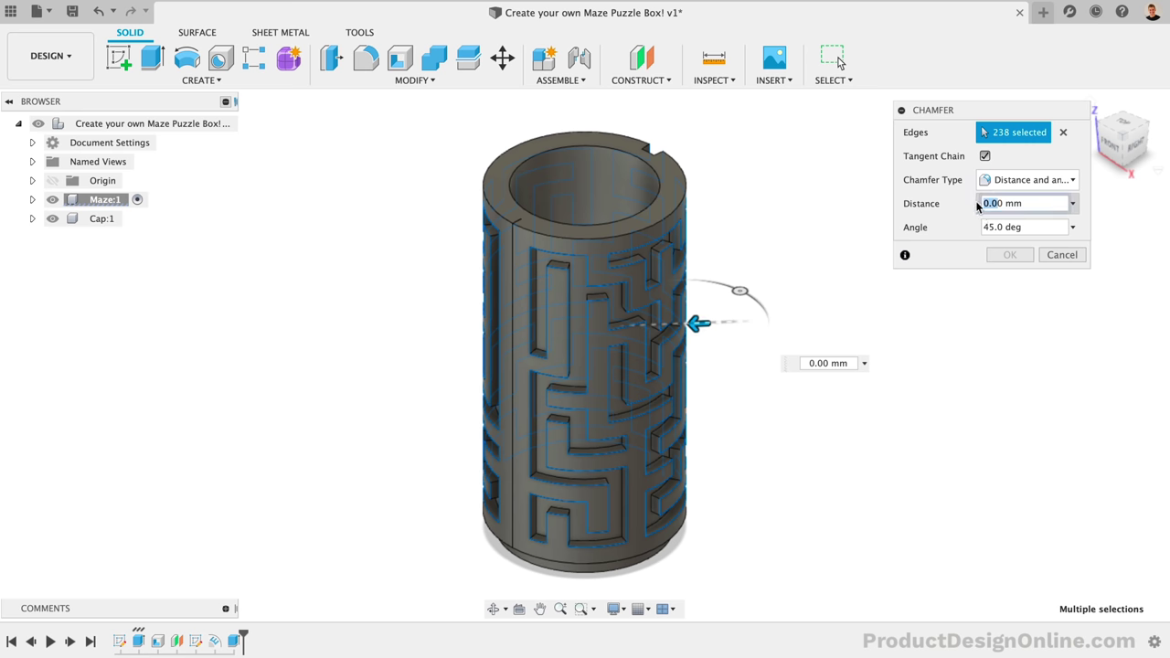
{"action": "type", "text": "1.5"}
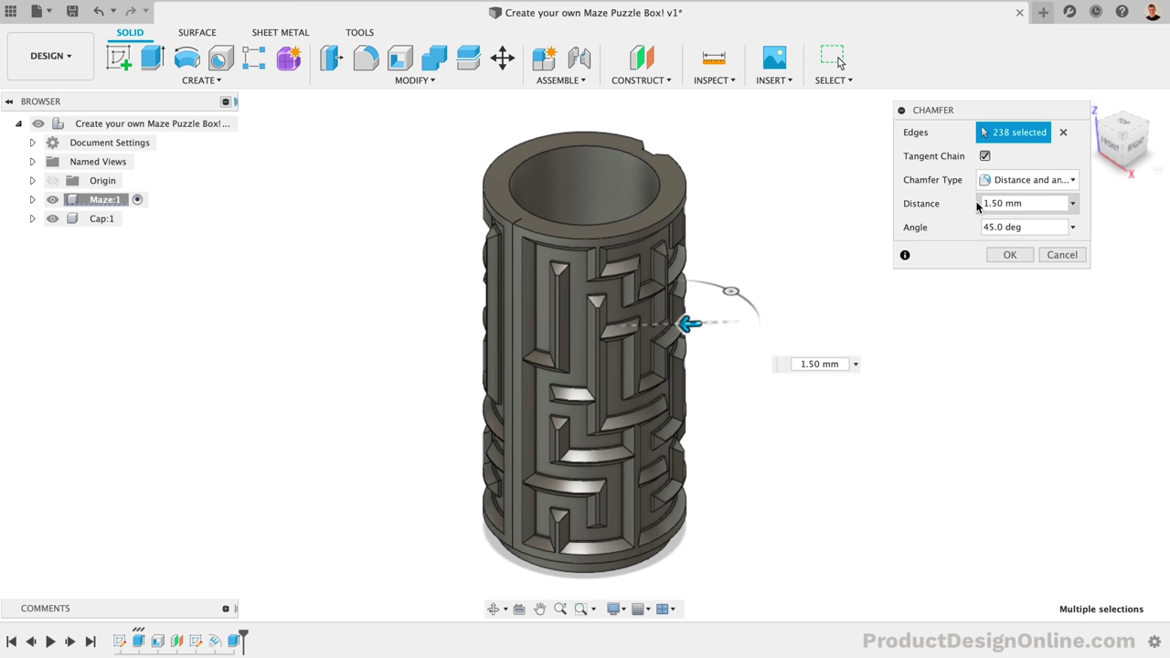
{"action": "left_click", "coordinate": [1004, 255]}
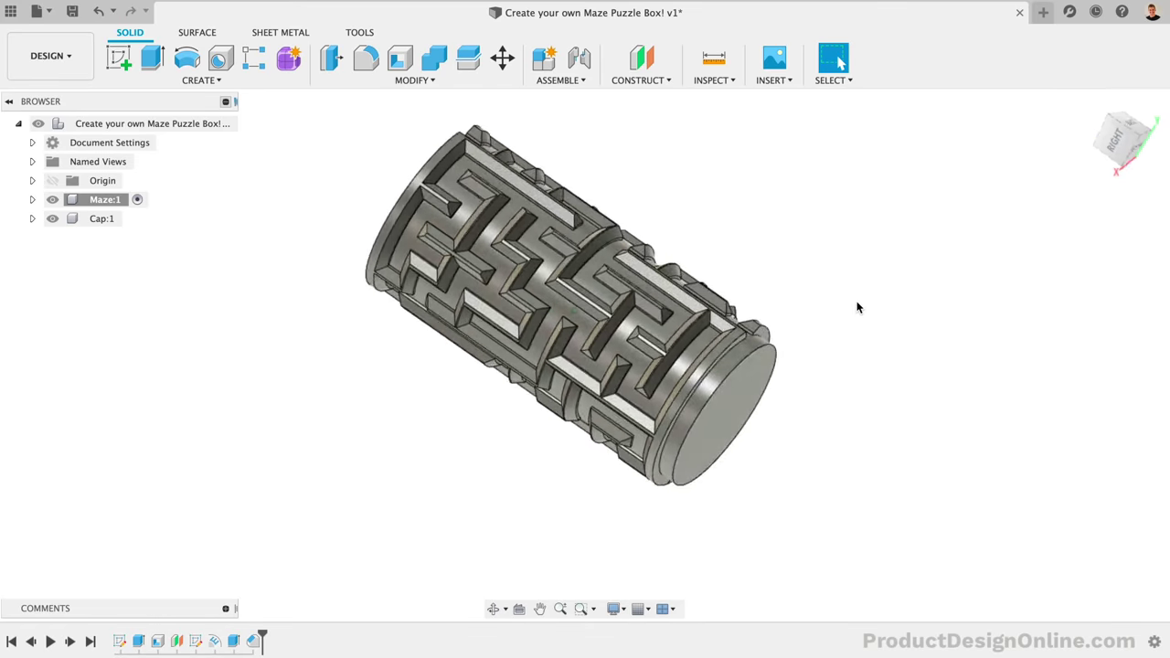
Start a sketch on the cylinder's end face and choose the Circumscribed Polygon tool.
{"action": "right_click", "coordinate": [666, 378]}
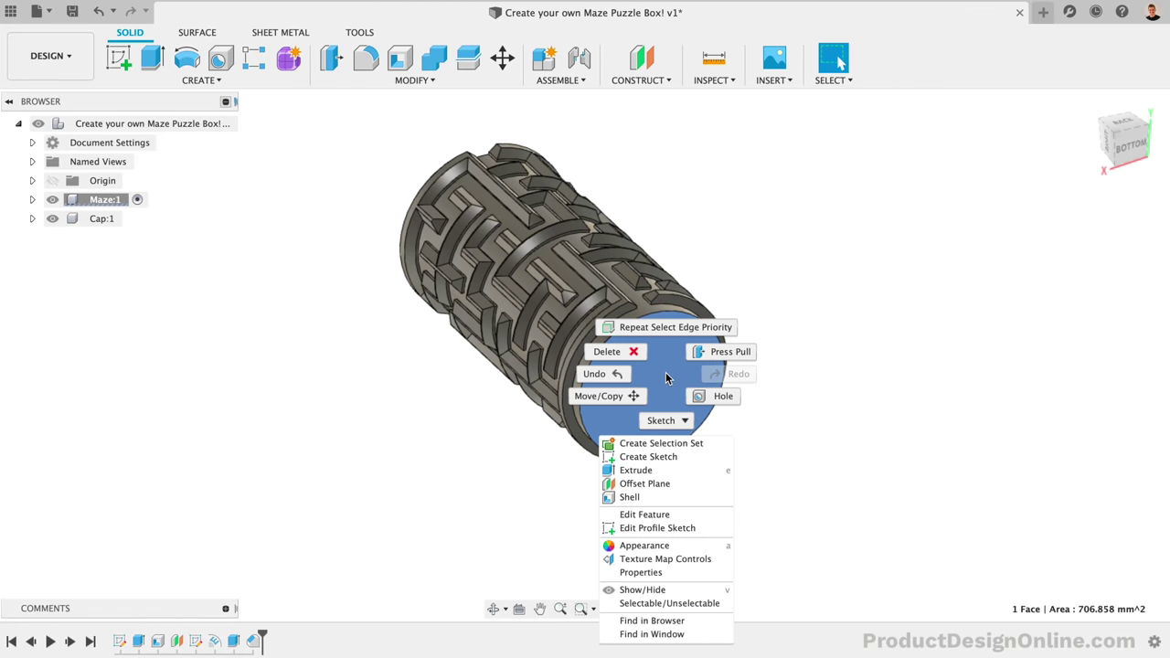
{"action": "left_click", "coordinate": [668, 453]}
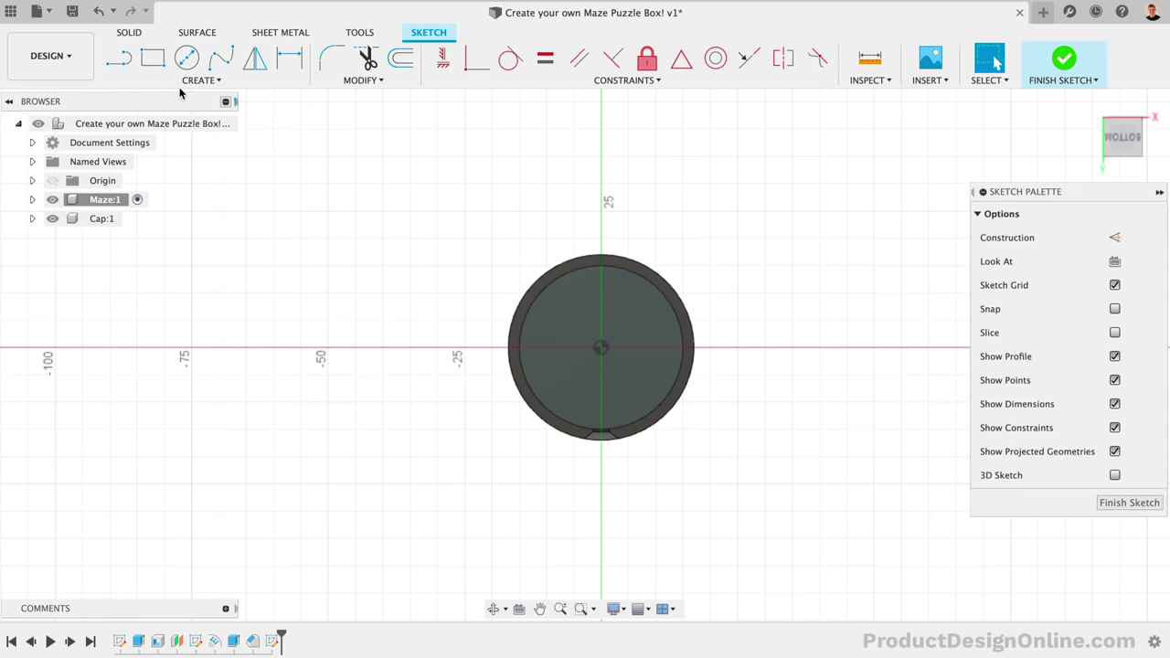
{"action": "left_click", "coordinate": [187, 81]}
{"action": "mouse_move", "coordinate": [182, 163]}
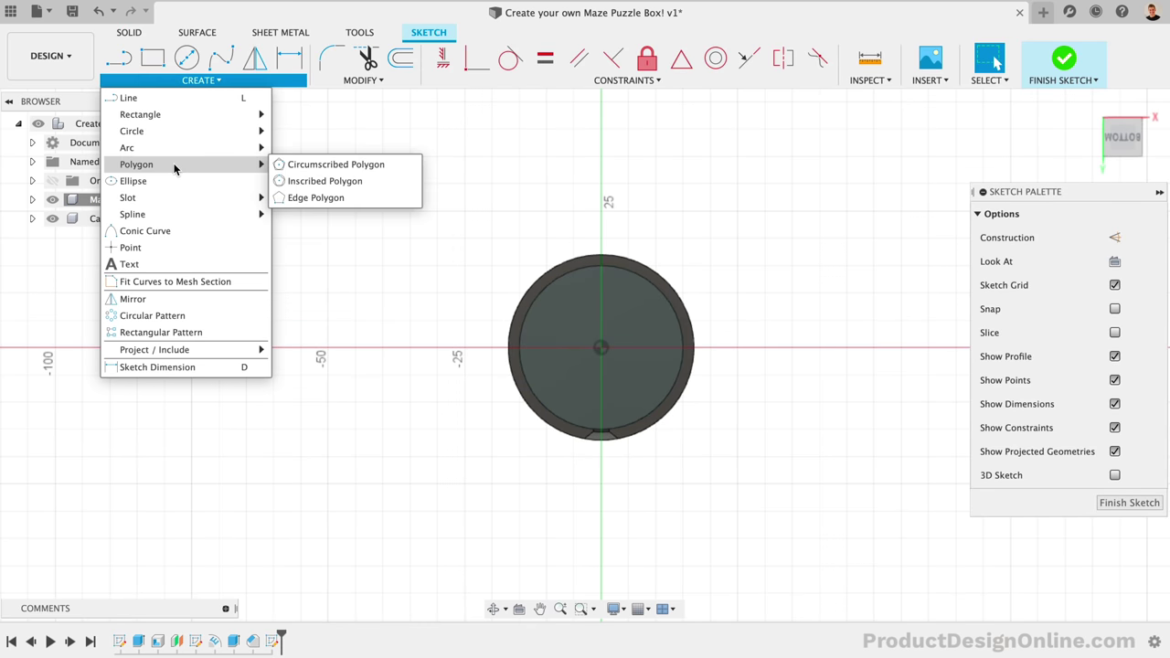
{"action": "left_click", "coordinate": [298, 165]}
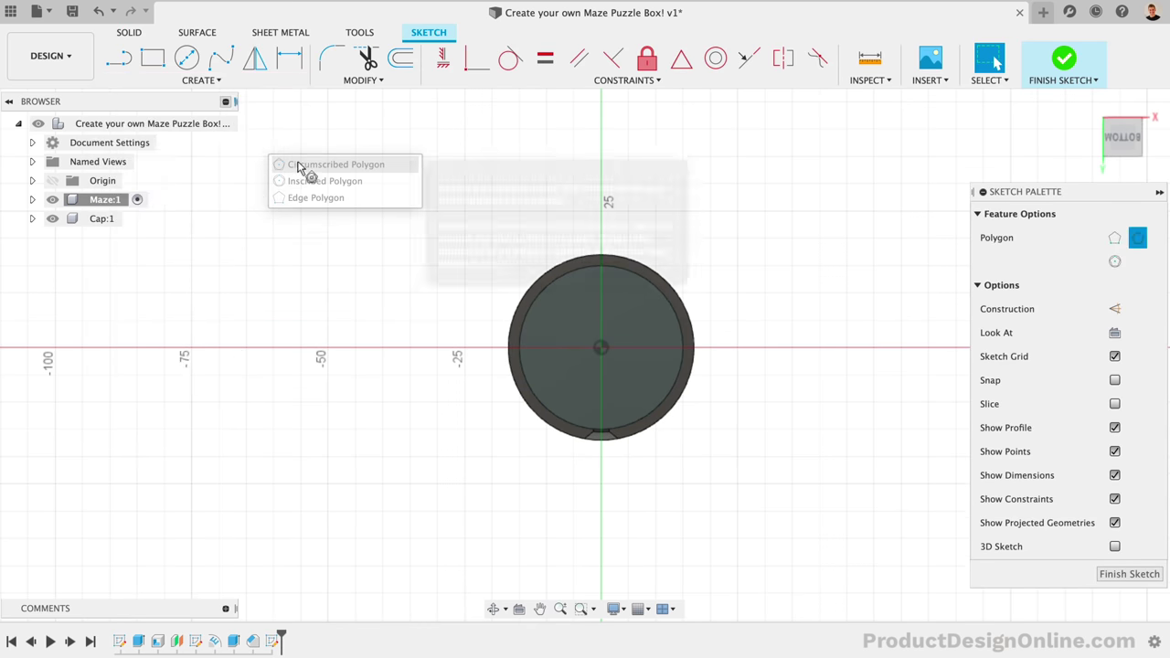
Draw a six-sided polygon of radius 20 centred on the origin.
{"action": "left_click", "coordinate": [600, 354]}
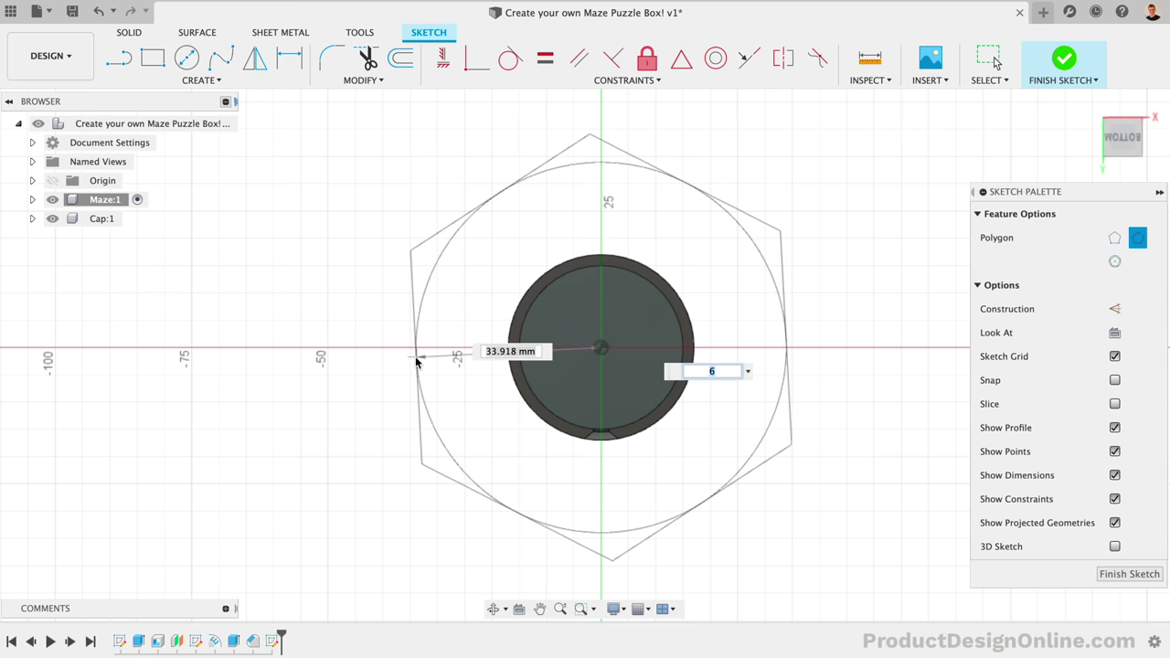
{"action": "type", "text": "20"}
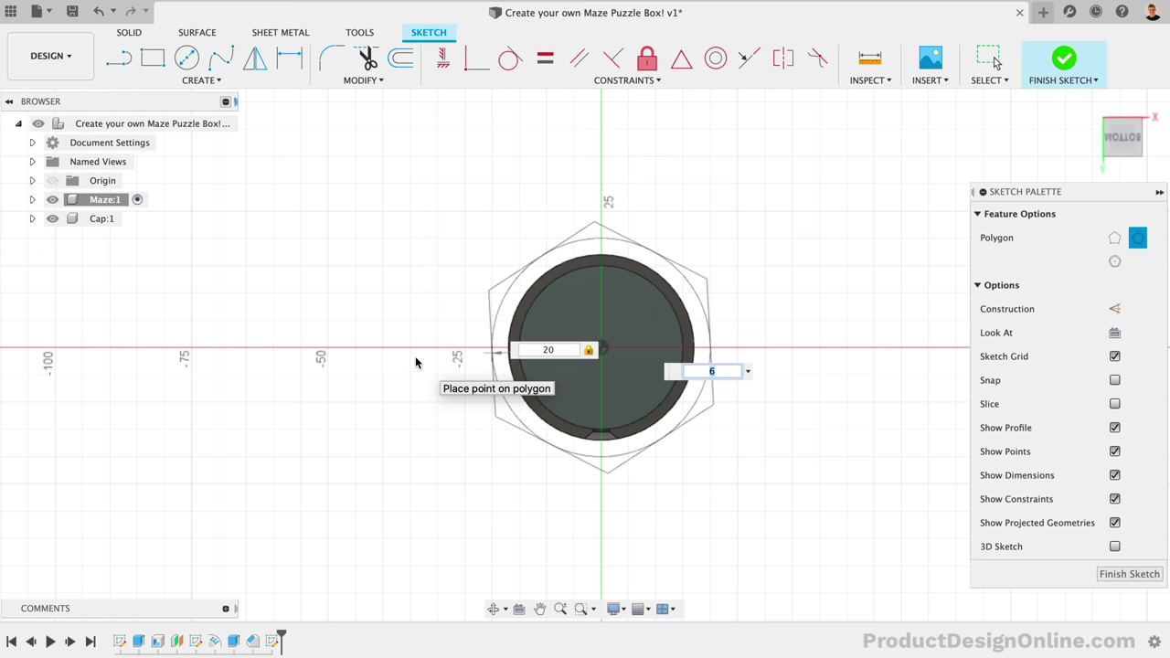
{"action": "key", "text": "Tab"}
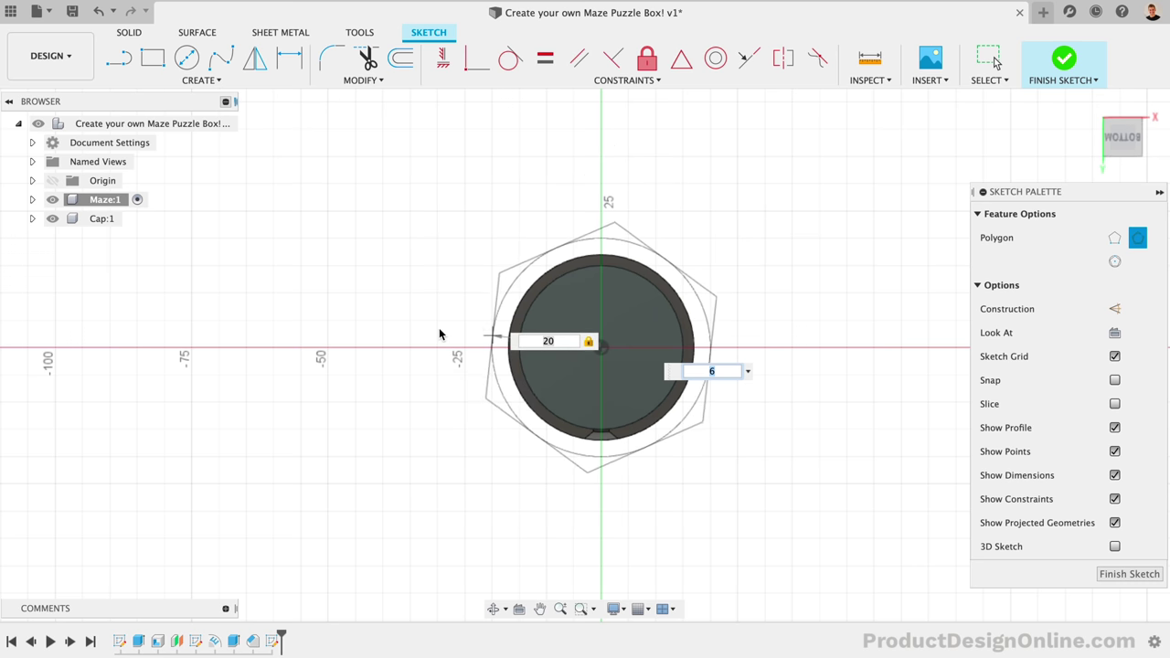
{"action": "left_click", "coordinate": [451, 321]}
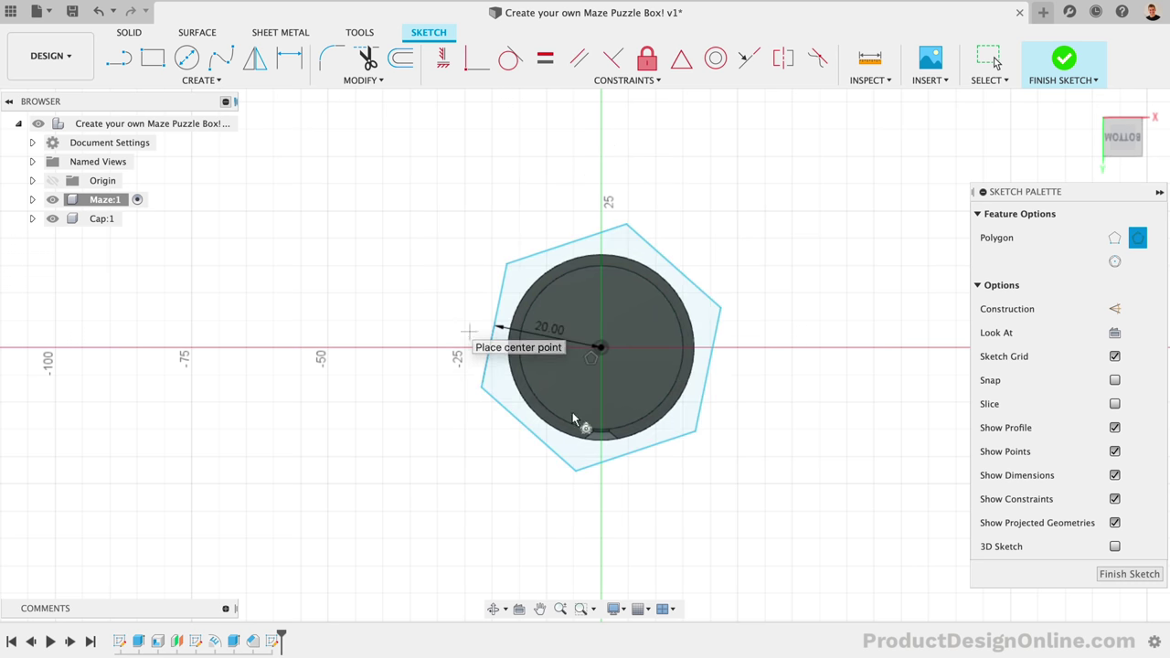
{"action": "scroll", "coordinate": [667, 484], "scroll_direction": "up", "scroll_amount": 2}
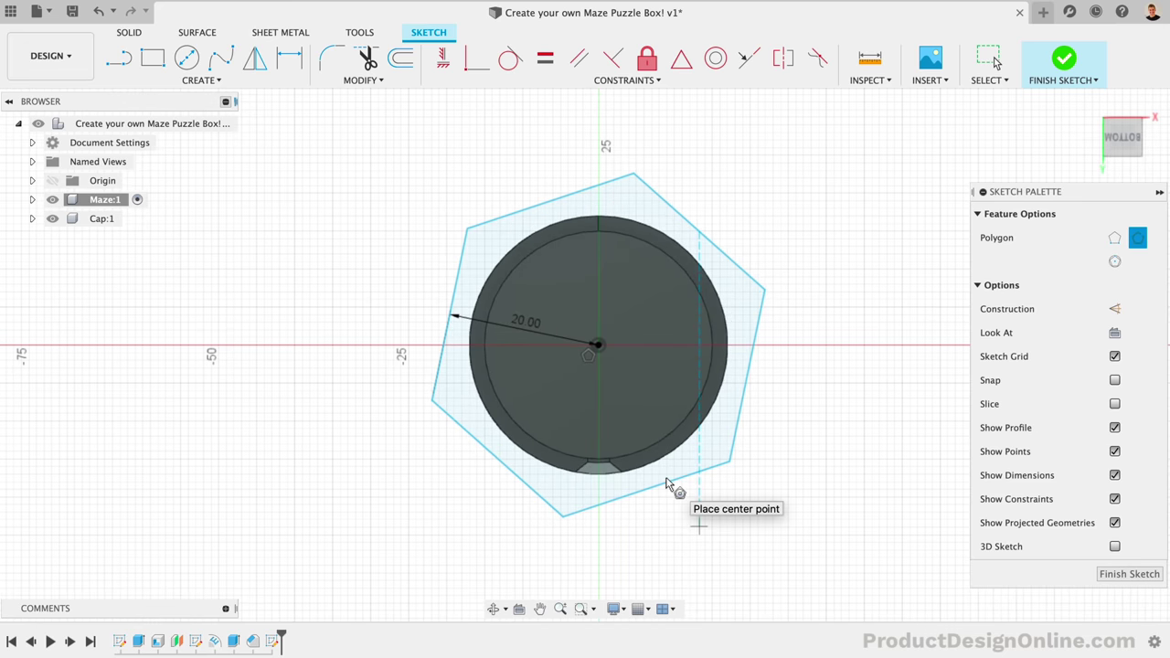
{"action": "scroll", "coordinate": [668, 485], "scroll_direction": "right", "scroll_amount": 10, "text": "shift"}
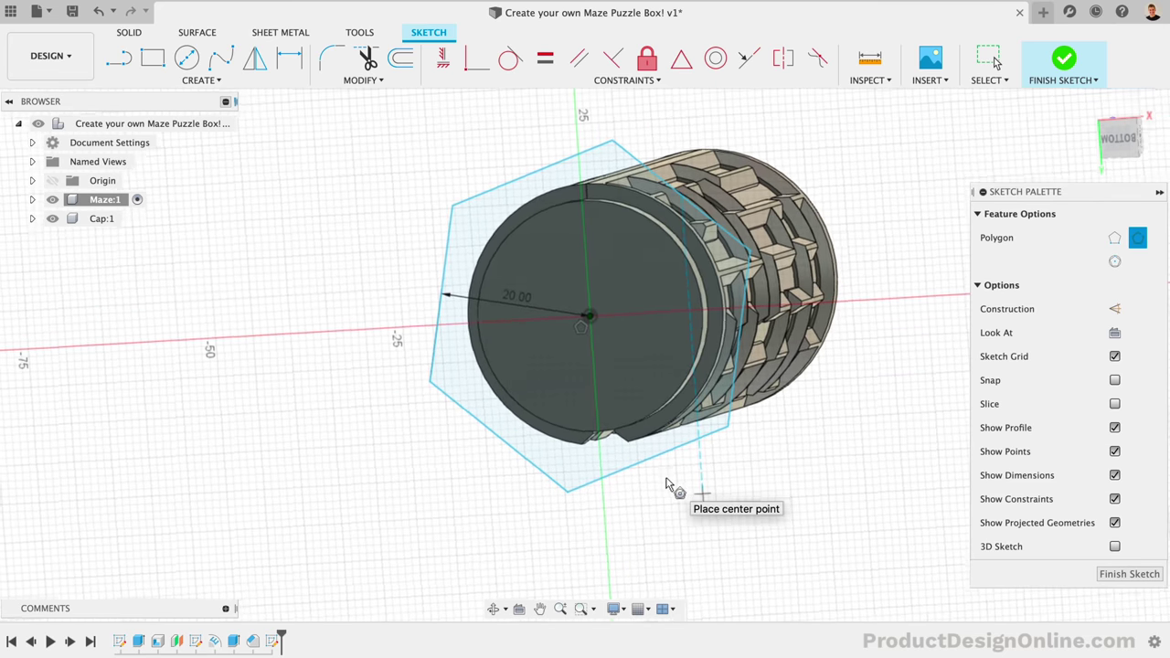
{"action": "scroll", "coordinate": [667, 484], "scroll_direction": "left", "scroll_amount": 6, "text": "shift"}
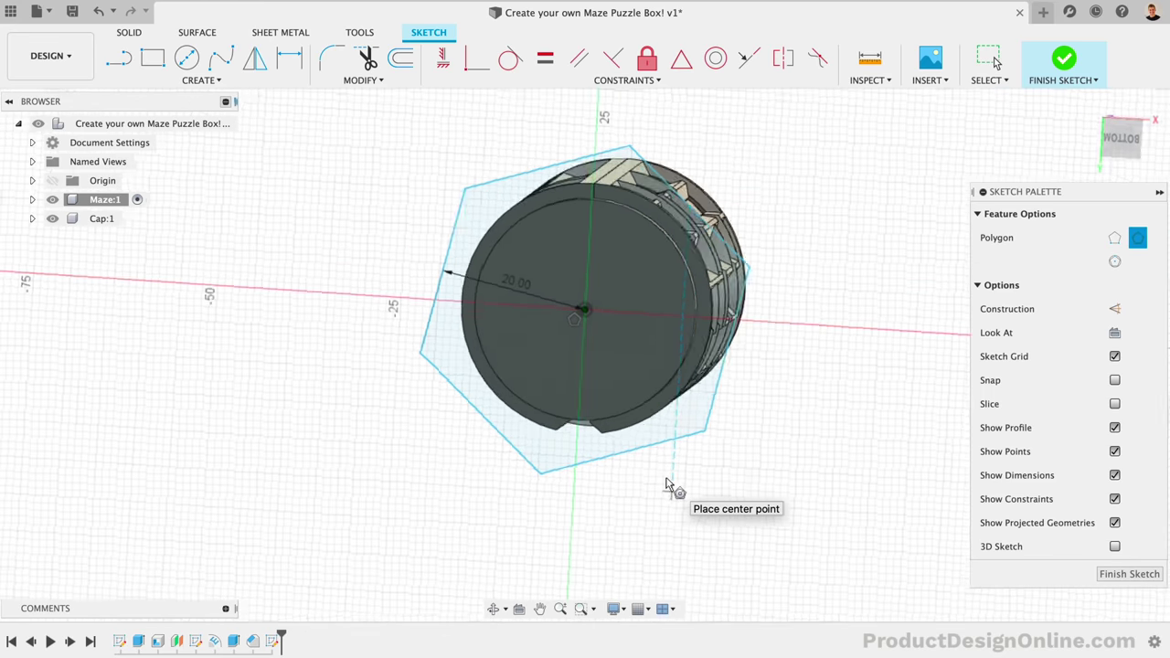
{"action": "scroll", "coordinate": [667, 484], "scroll_direction": "left", "scroll_amount": 8, "text": "shift"}
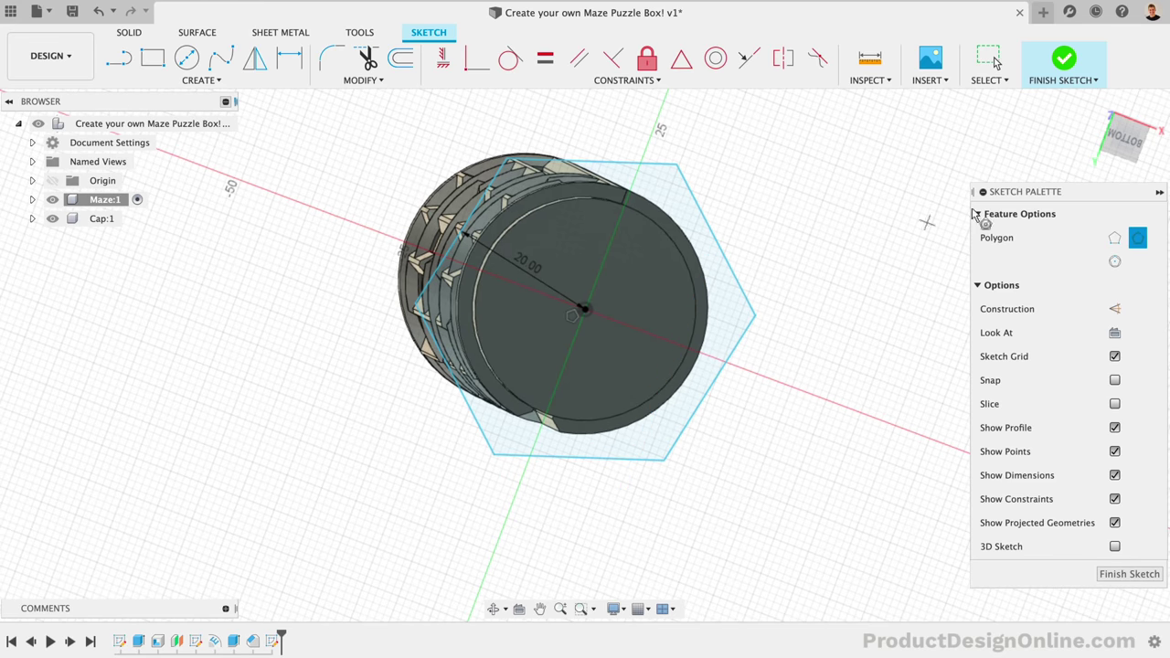
{"action": "left_click", "coordinate": [1124, 139]}
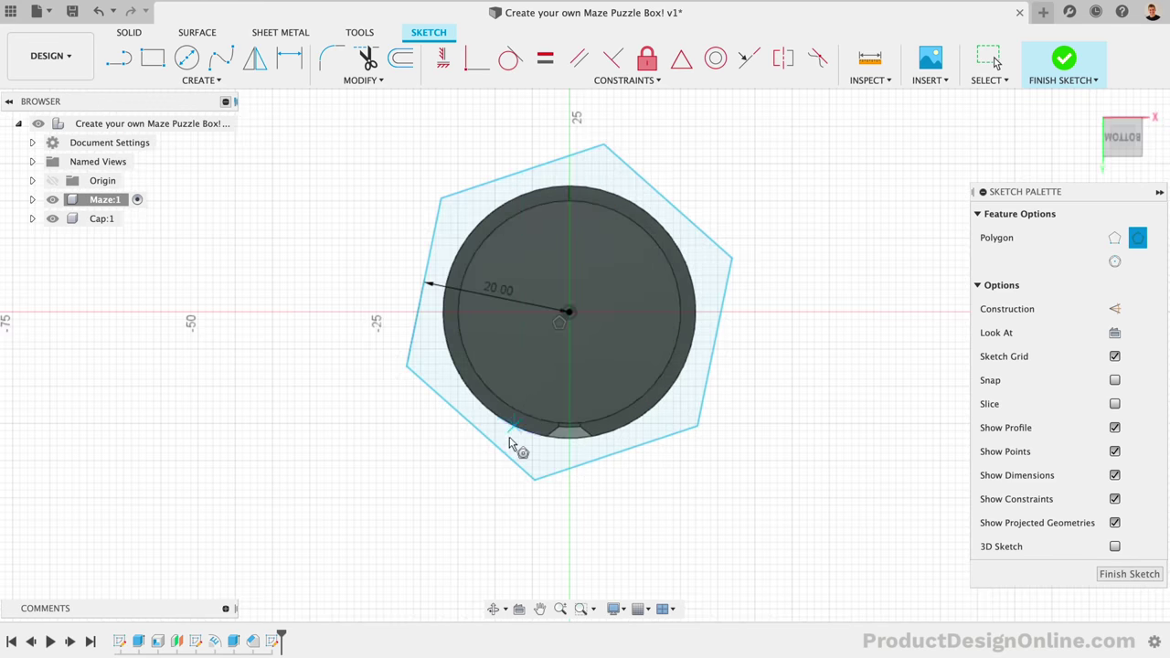
{"action": "key", "text": "Escape"}
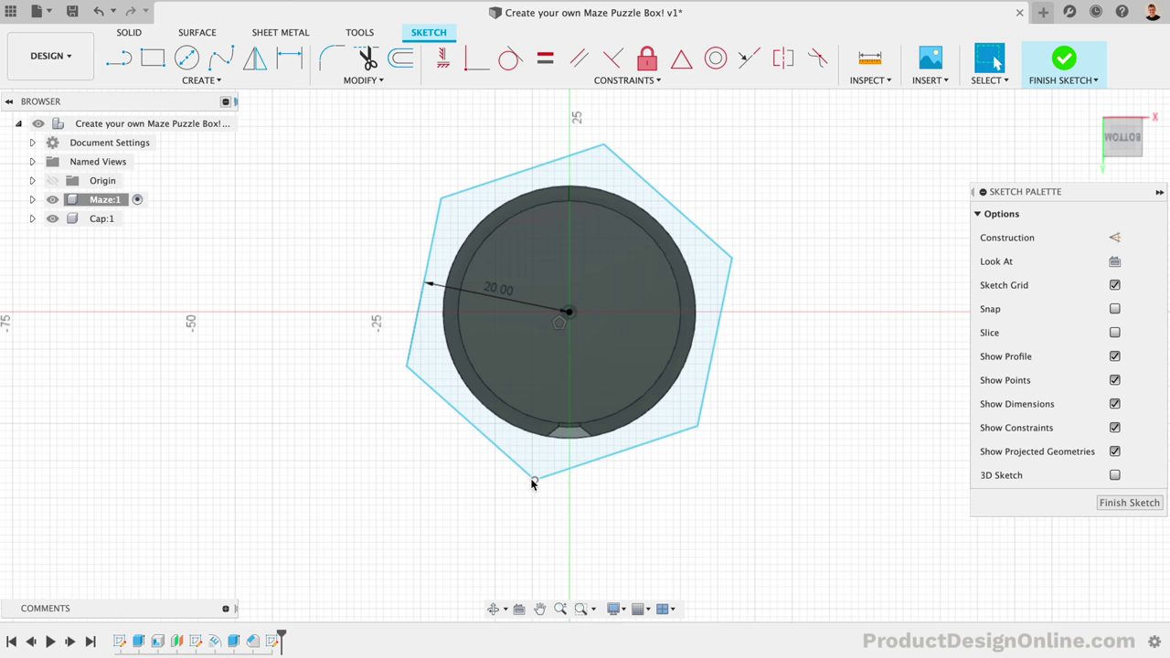
Rotate the hexagon flat and constrain its left corner horizontal to the centre point.
{"action": "left_click_drag", "start_coordinate": [532, 478], "coordinate": [473, 477]}
{"action": "left_click", "coordinate": [398, 311]}
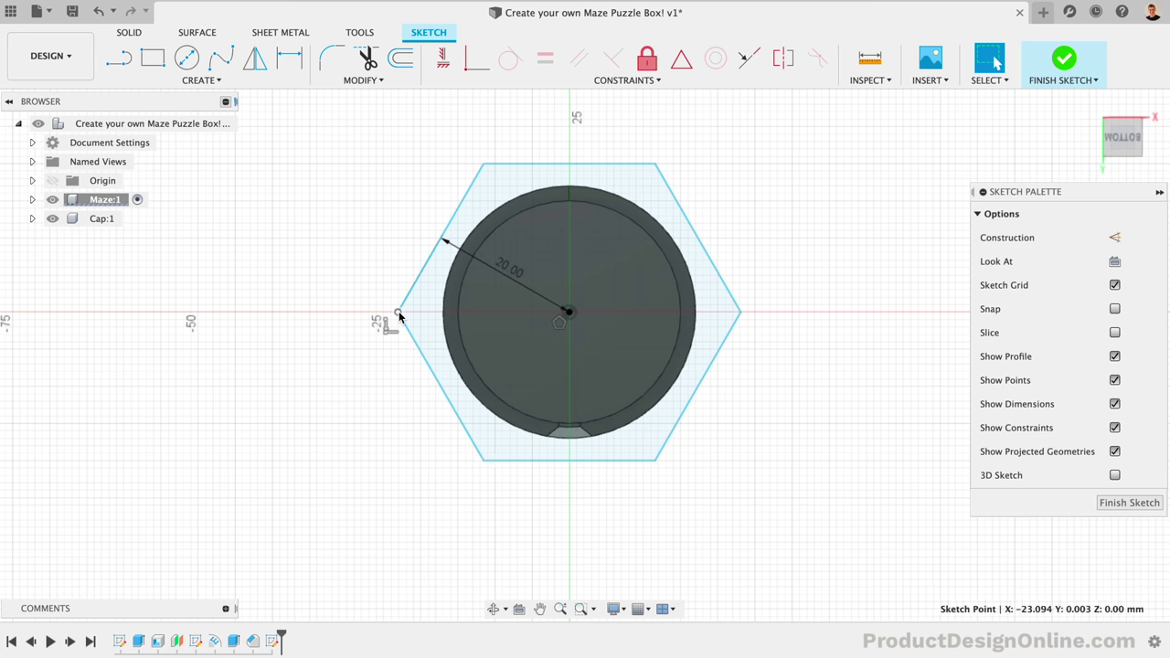
{"action": "left_click", "coordinate": [566, 314]}
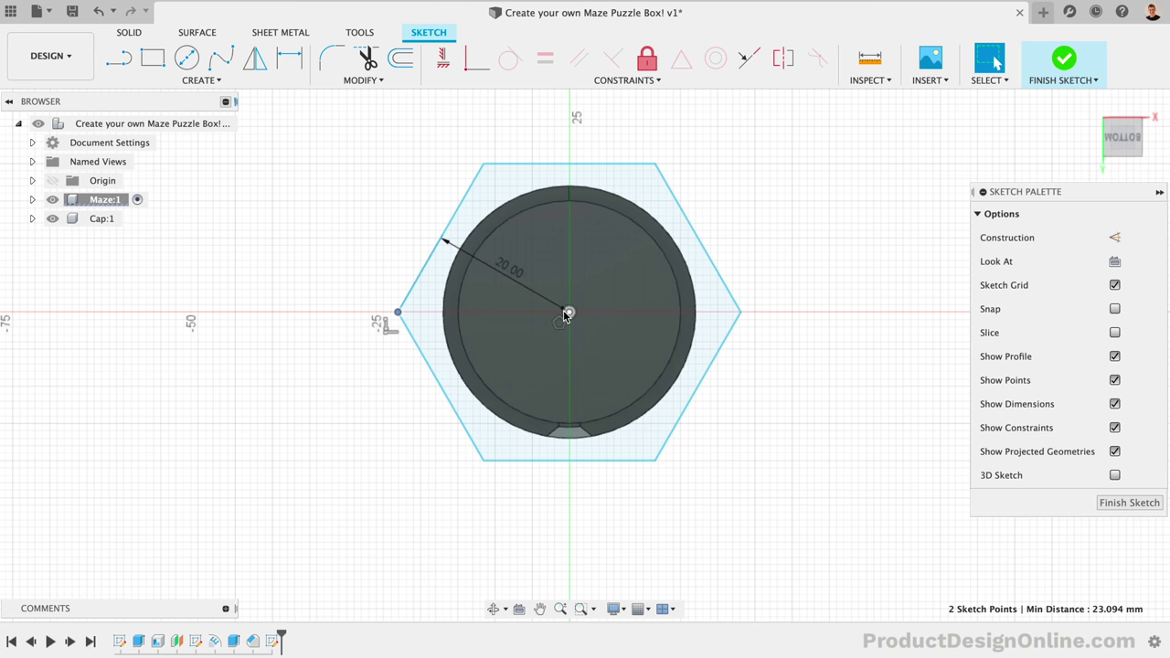
{"action": "left_click", "coordinate": [442, 58]}
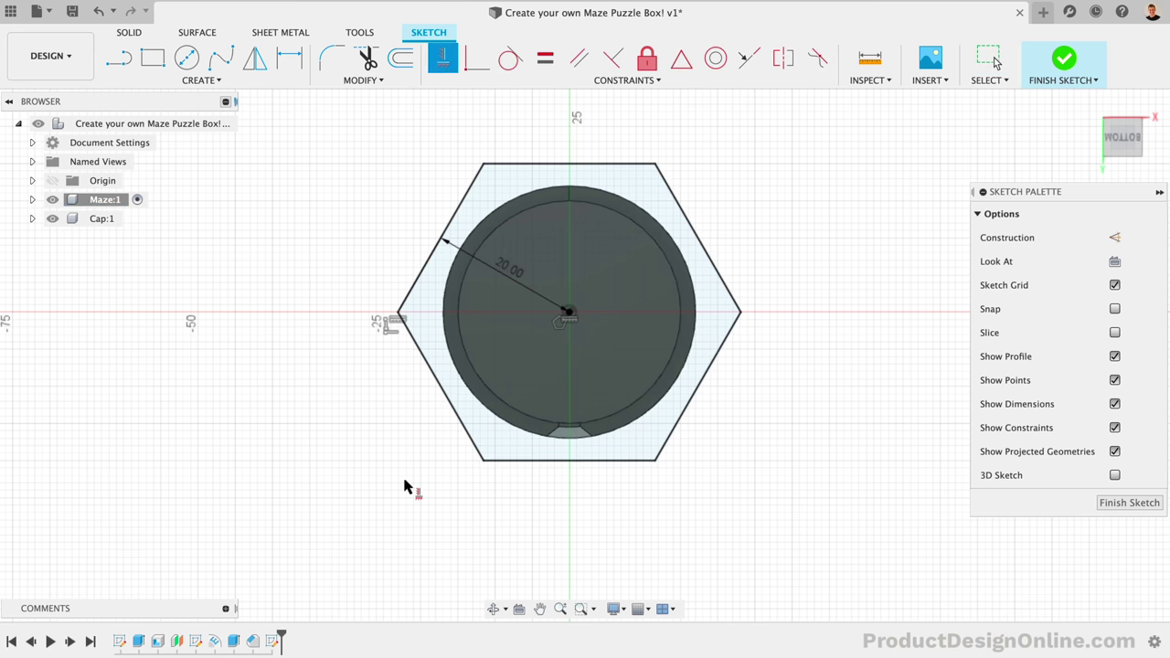
{"action": "key", "text": "Escape"}
{"action": "left_click", "coordinate": [563, 460]}
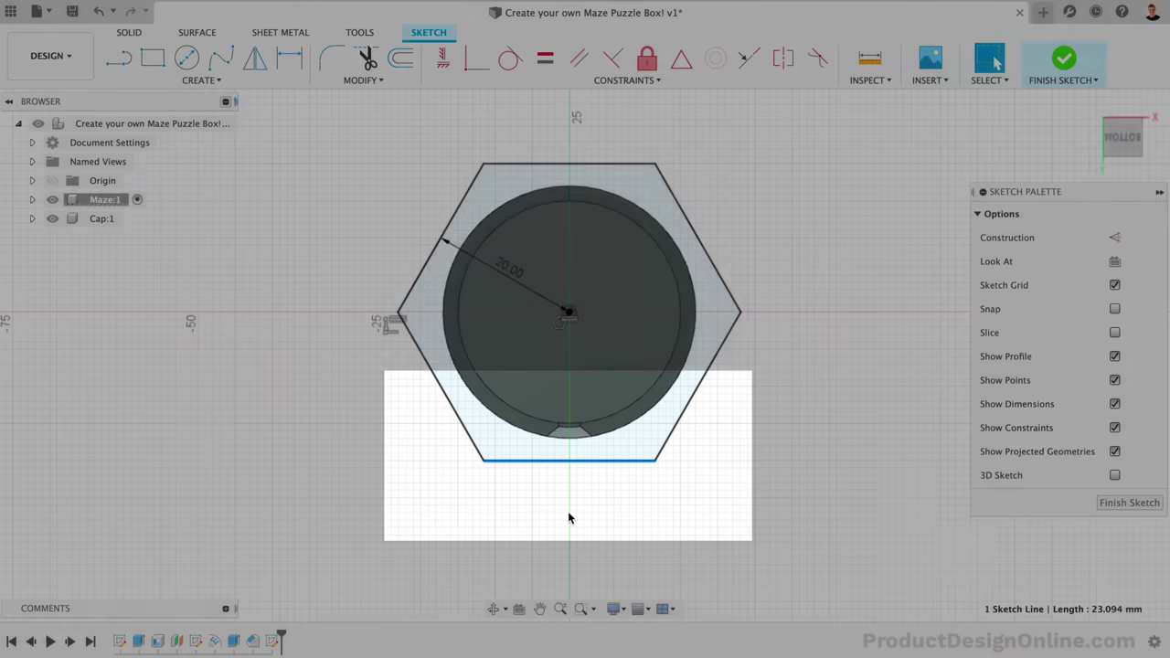
{"action": "left_click", "coordinate": [568, 516]}
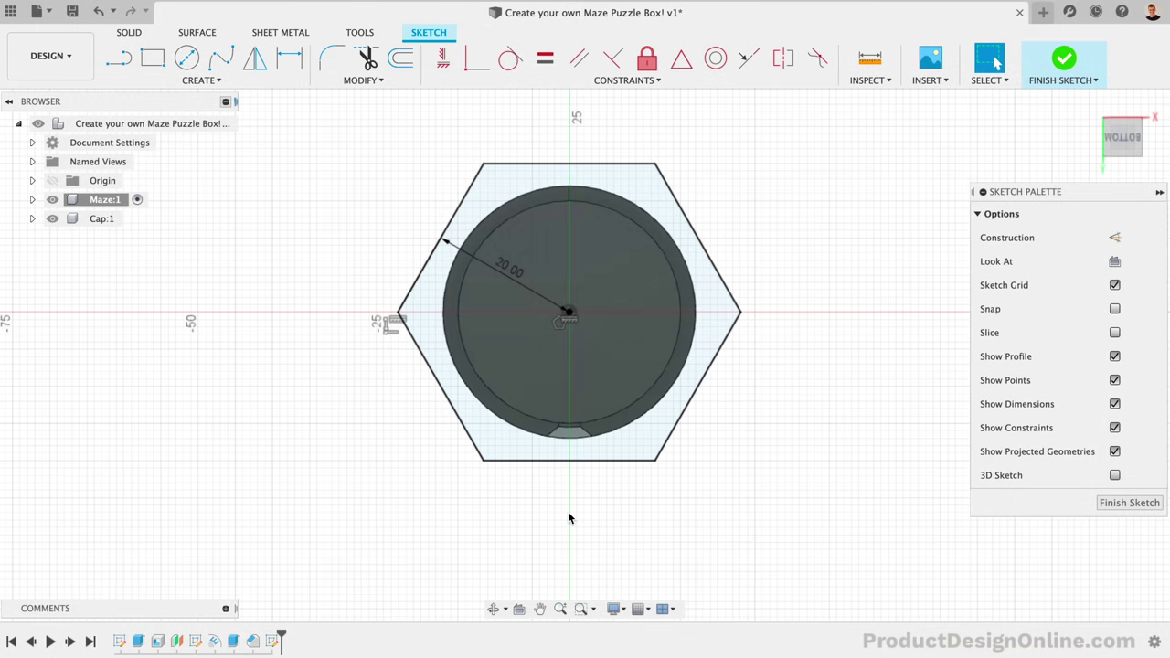
{"action": "left_click", "coordinate": [128, 32]}
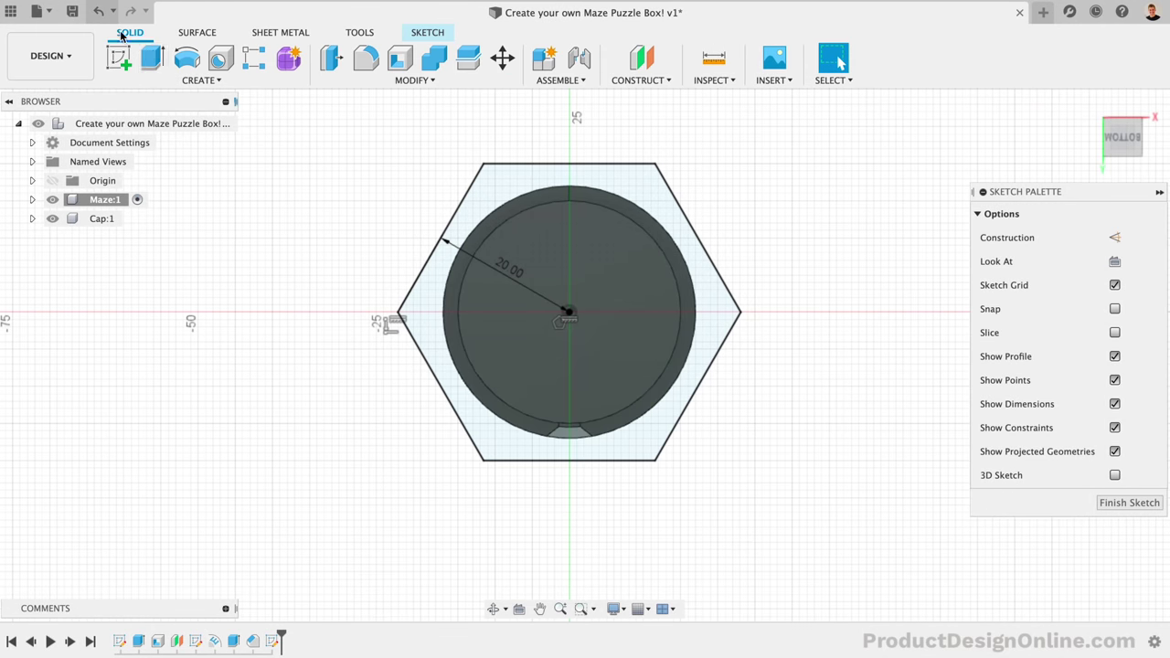
Extrude the circle and hexagon ring profiles in two directions.
{"action": "left_click", "coordinate": [151, 56]}
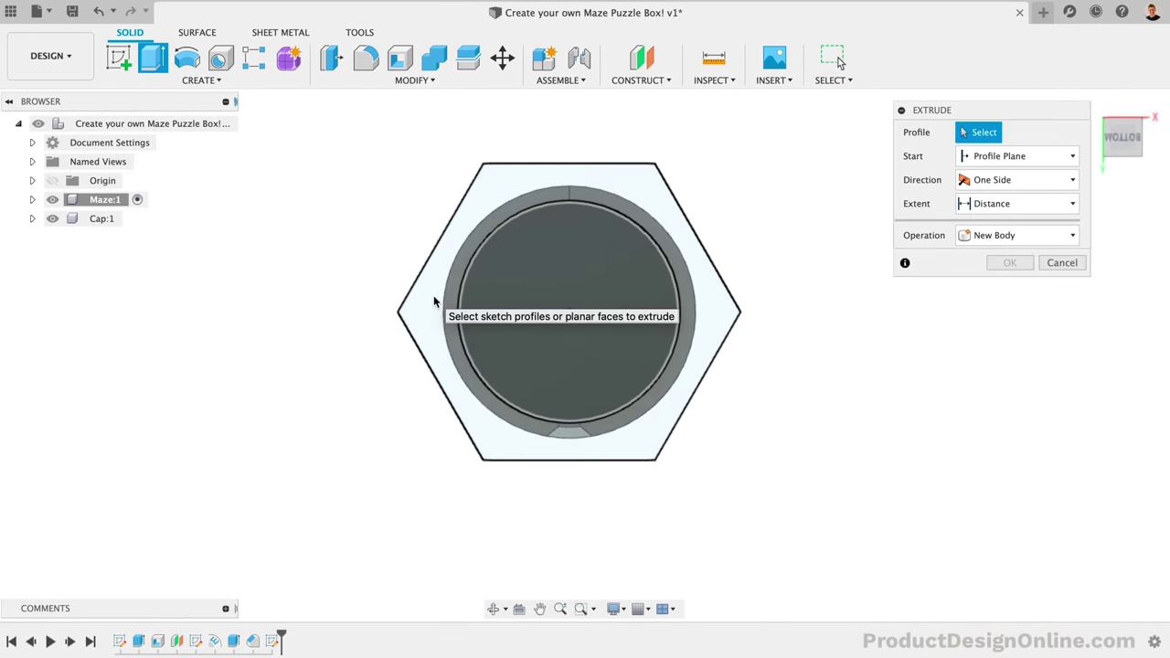
{"action": "left_click", "coordinate": [483, 306]}
{"action": "left_click", "coordinate": [488, 308]}
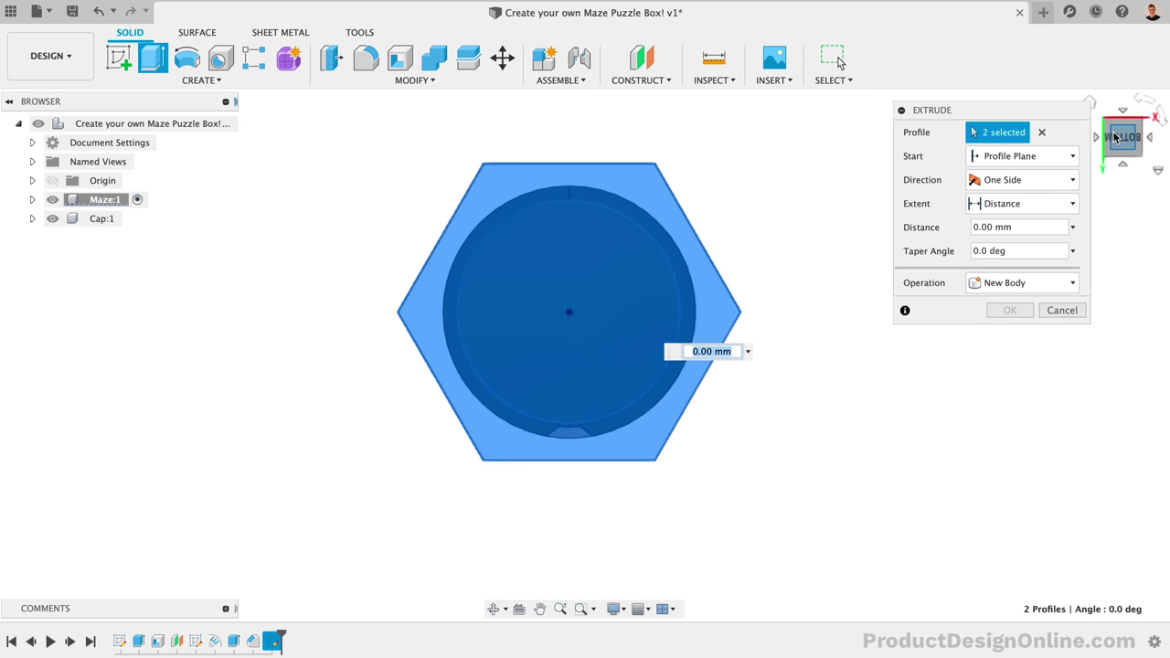
{"action": "left_click_drag", "start_coordinate": [1117, 141], "coordinate": [1108, 194]}
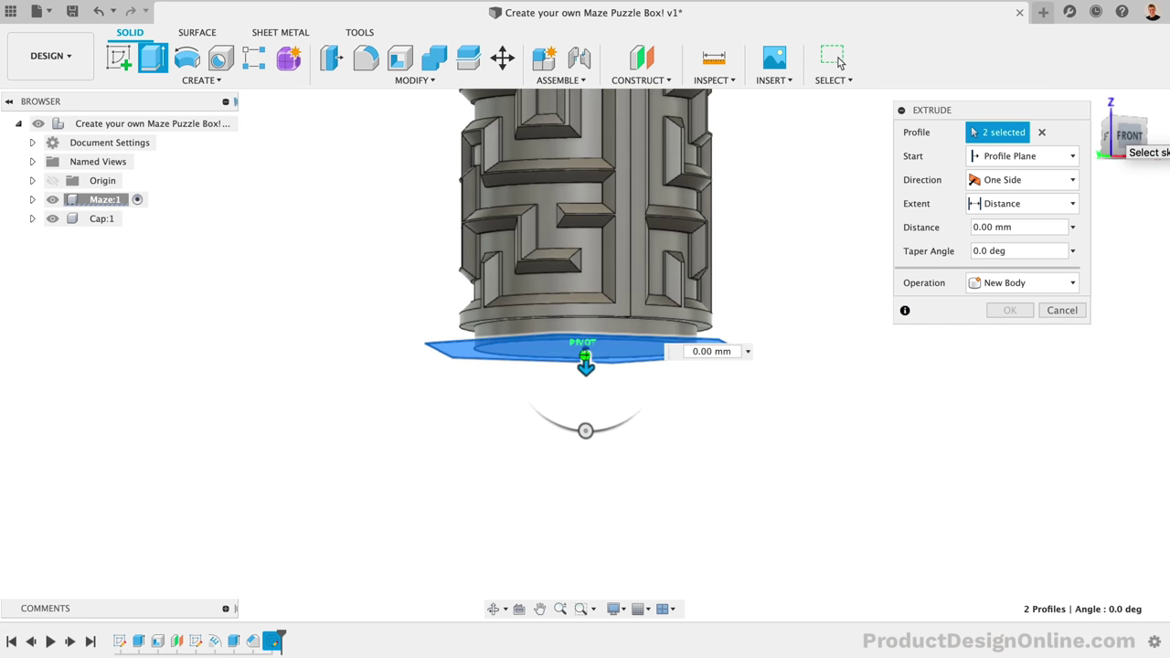
{"action": "left_click", "coordinate": [1027, 187]}
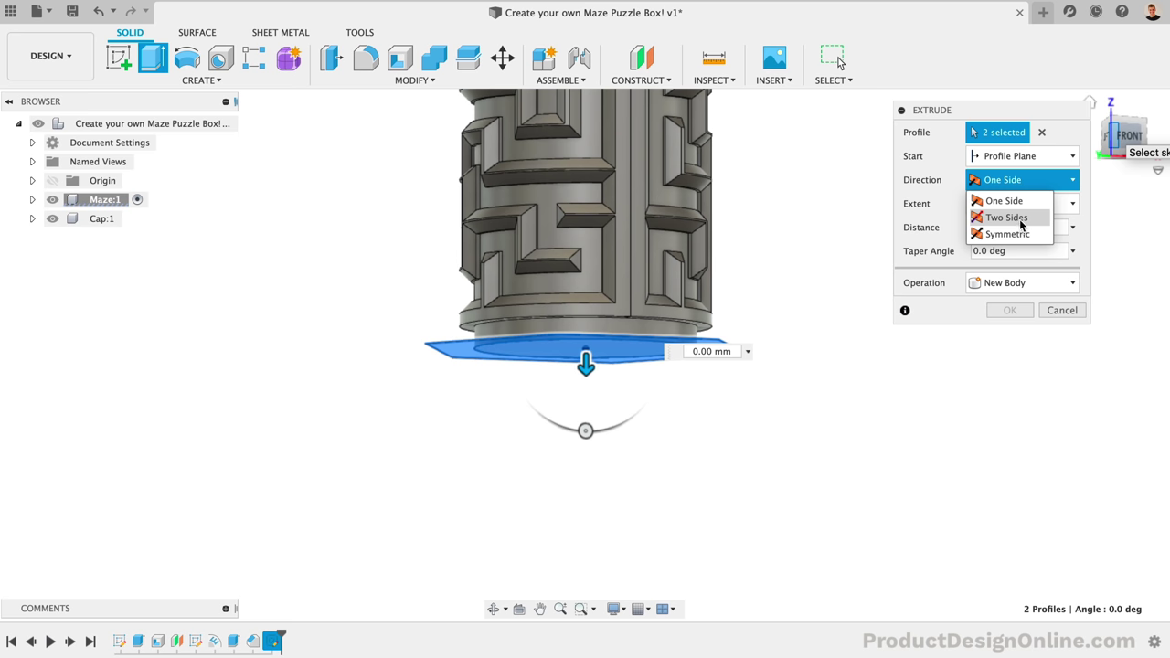
{"action": "left_click", "coordinate": [1021, 220]}
{"action": "left_click", "coordinate": [1133, 137]}
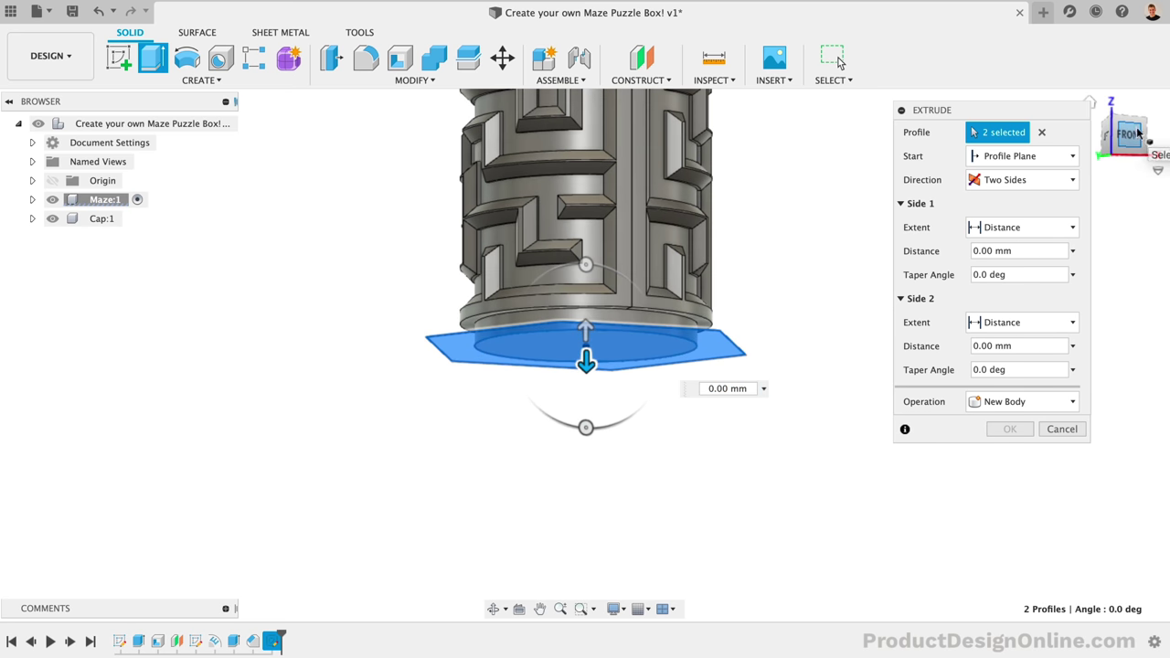
Extend side one to the maze end face and side two 7 mm, joined to the maze body.
{"action": "left_click", "coordinate": [1069, 226]}
{"action": "left_click", "coordinate": [1005, 263]}
{"action": "scroll", "coordinate": [599, 355], "scroll_direction": "up", "scroll_amount": 10}
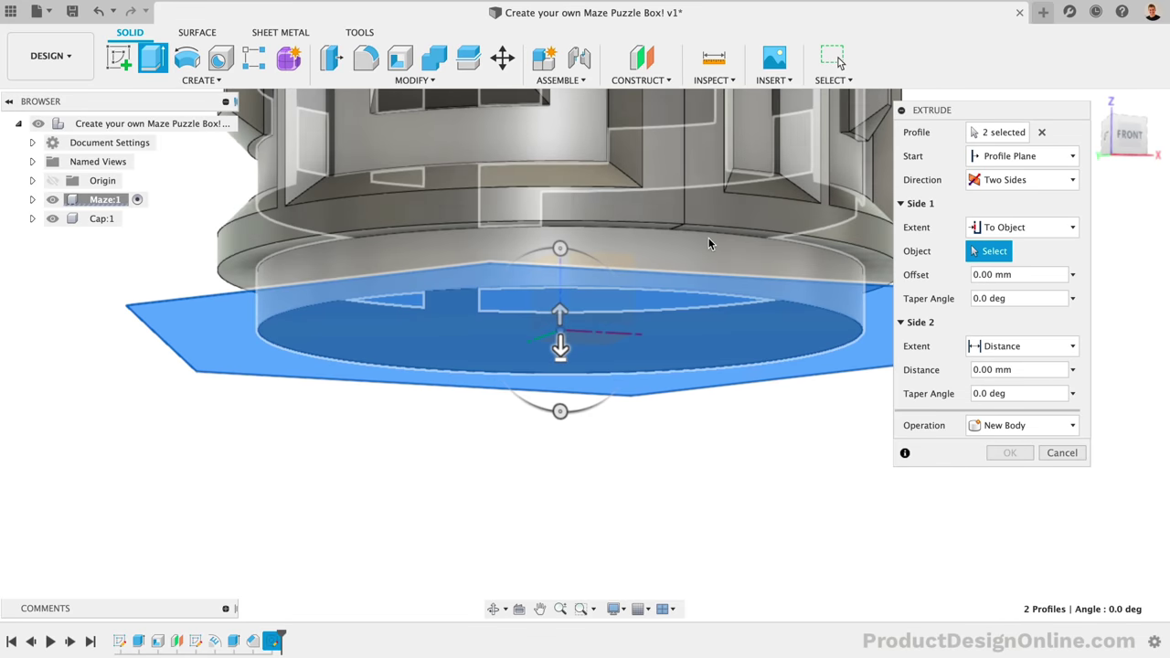
{"action": "left_click", "coordinate": [885, 274]}
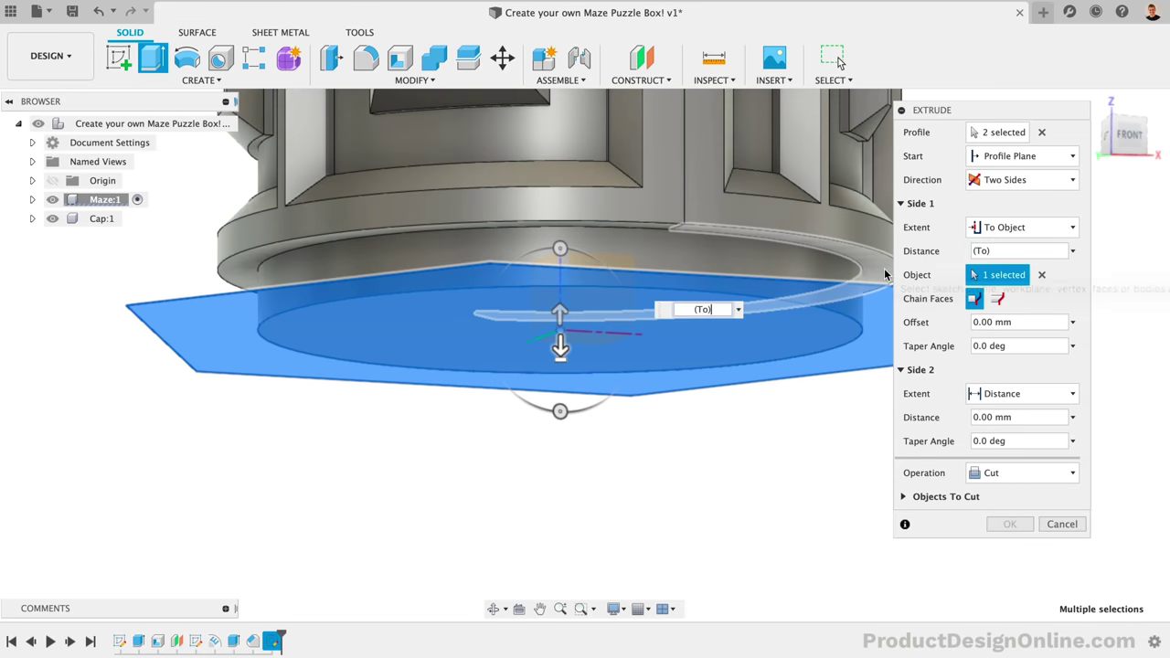
{"action": "left_click", "coordinate": [984, 474]}
{"action": "left_click", "coordinate": [989, 494]}
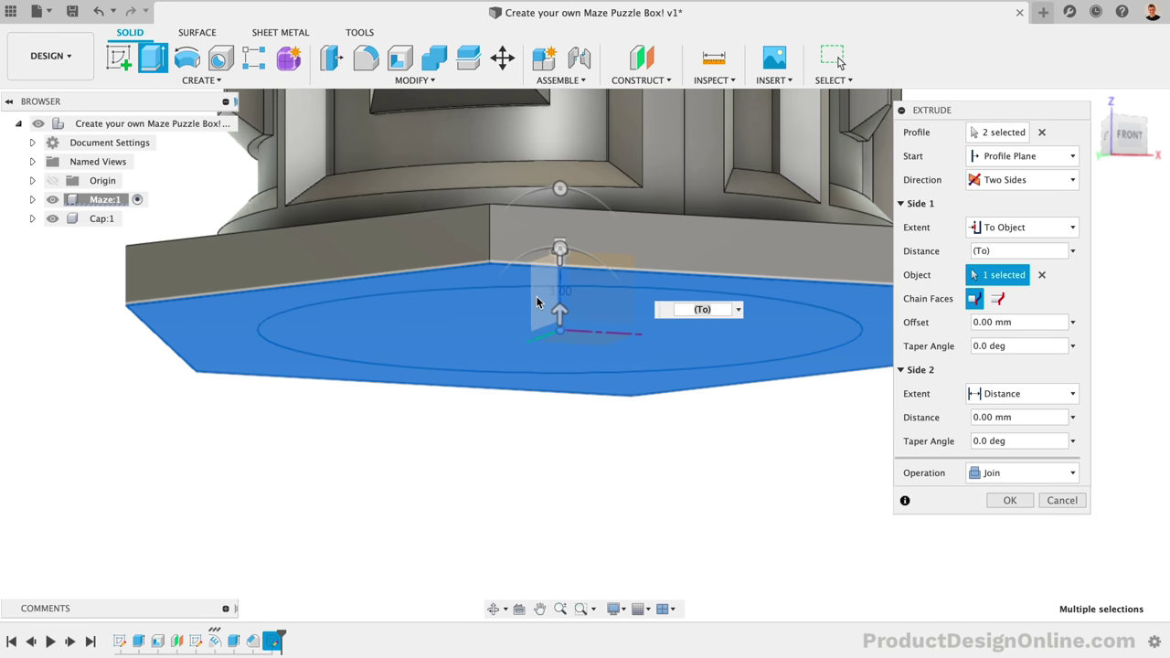
{"action": "left_click", "coordinate": [973, 418]}
{"action": "key", "text": "Delete"}
{"action": "type", "text": "7"}
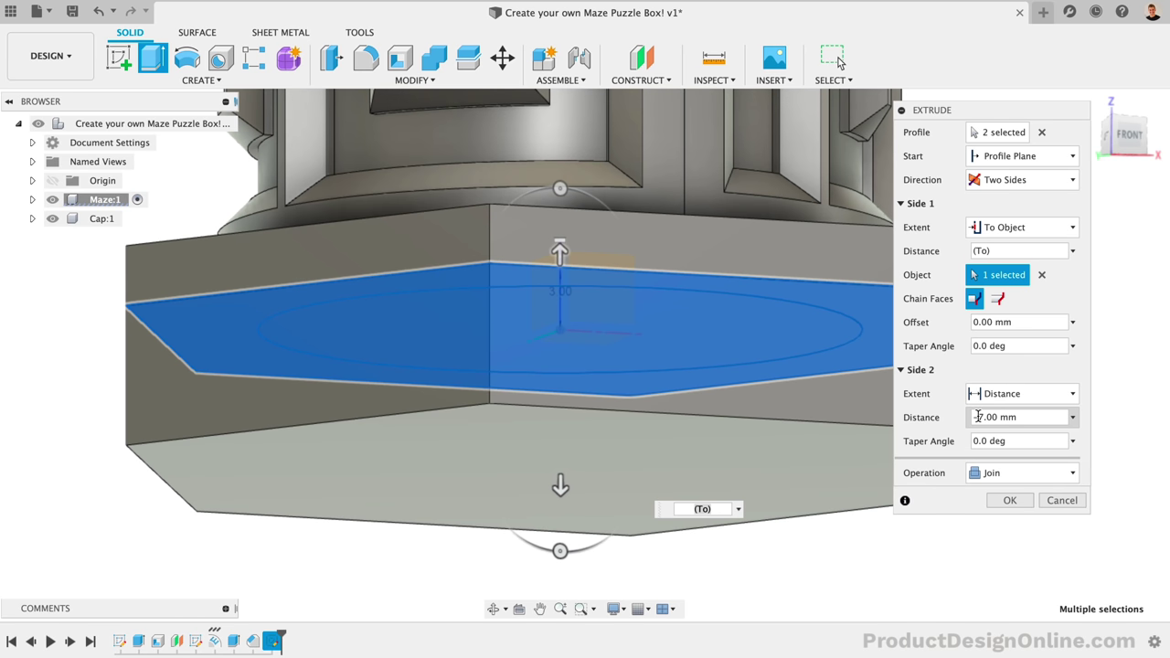
{"action": "scroll", "coordinate": [504, 462], "scroll_direction": "down", "scroll_amount": 5}
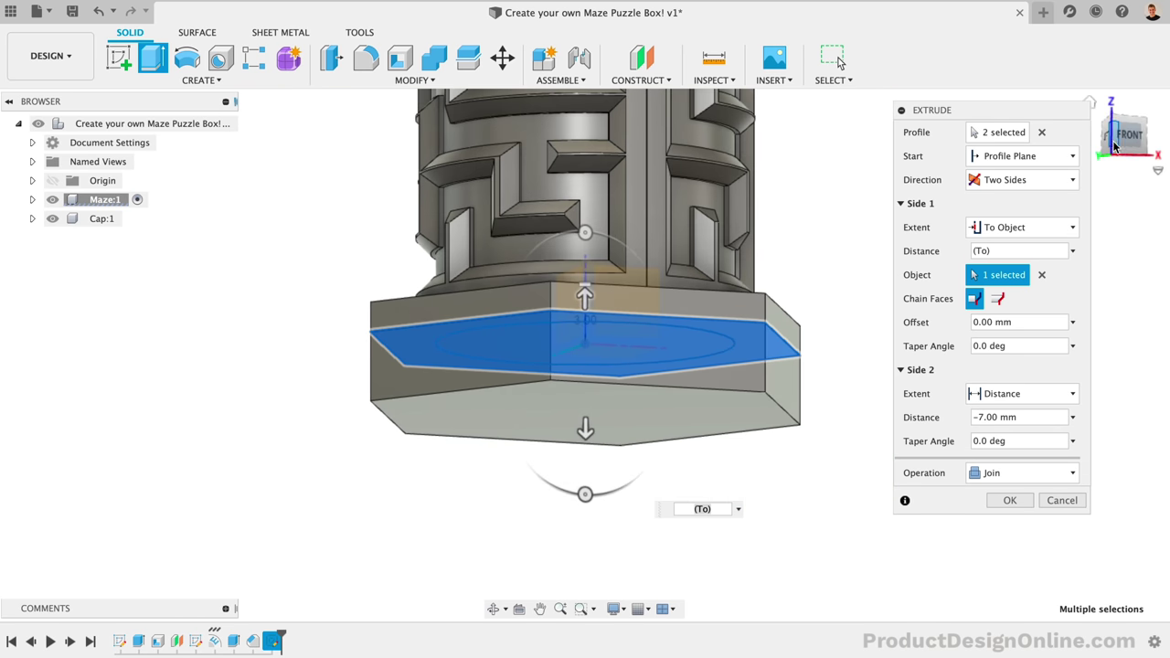
{"action": "left_click", "coordinate": [1122, 143]}
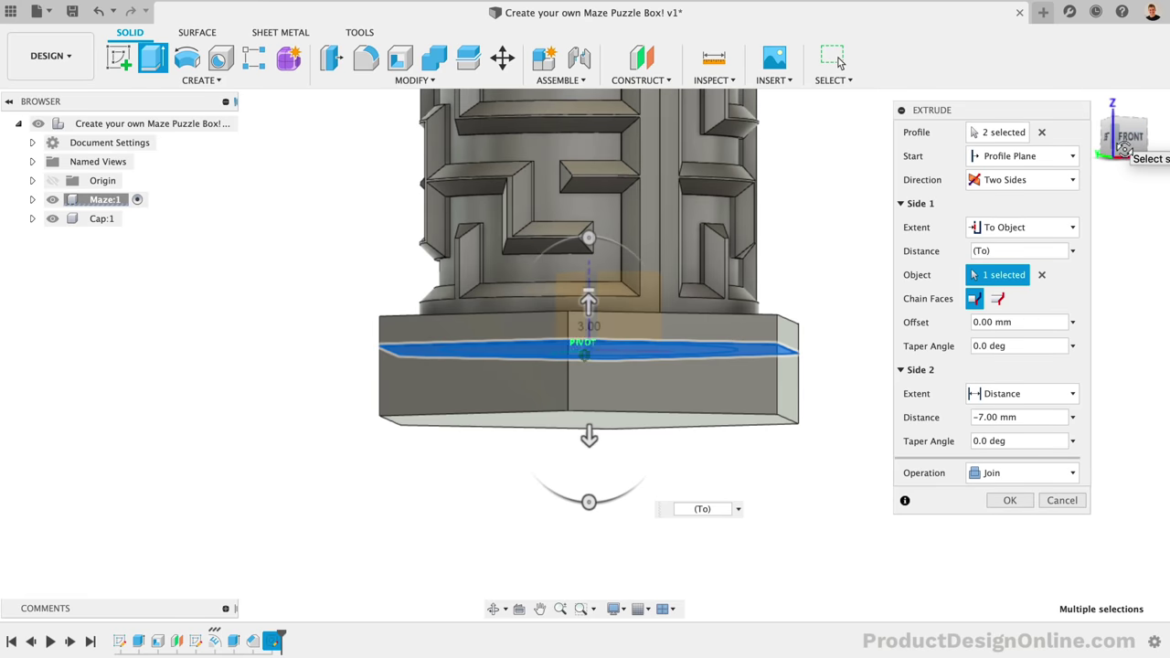
{"action": "left_click", "coordinate": [1009, 500]}
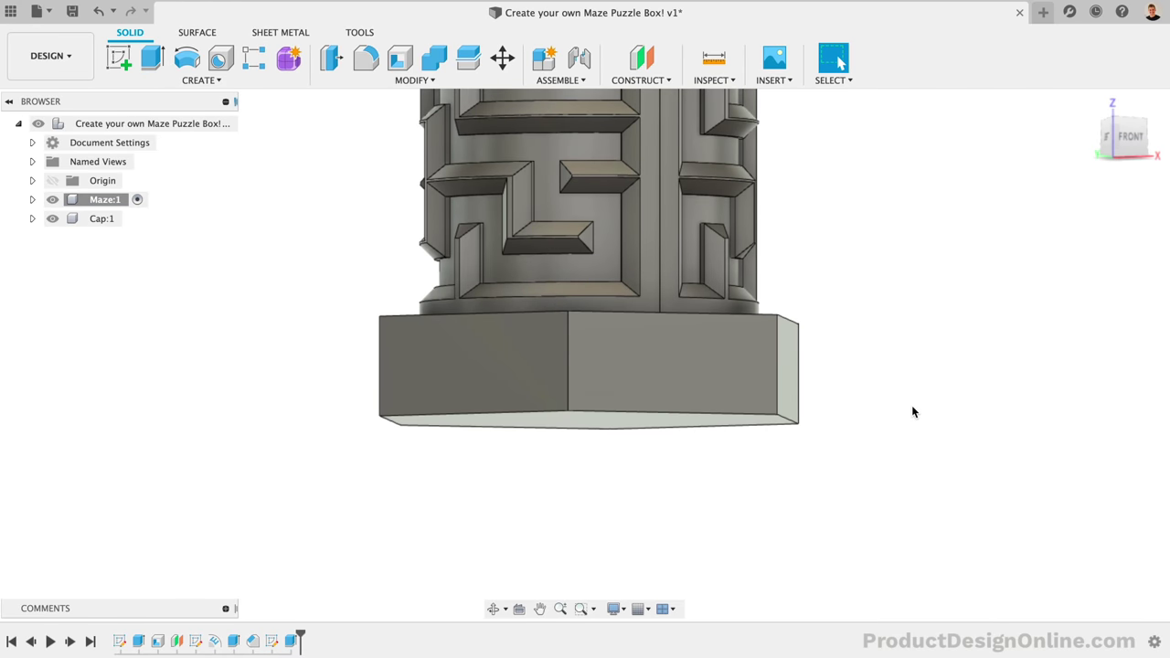
Activate the Cap:1 component in the Browser and clear the selection.
{"action": "left_click", "coordinate": [1089, 104]}
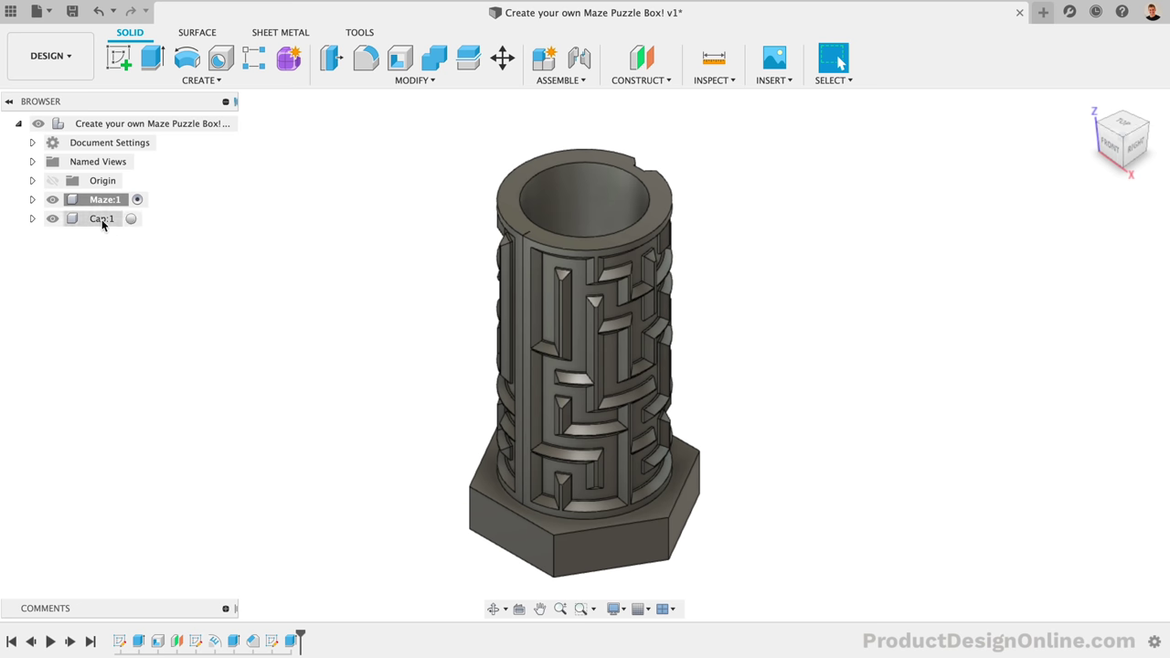
{"action": "left_click", "coordinate": [131, 220]}
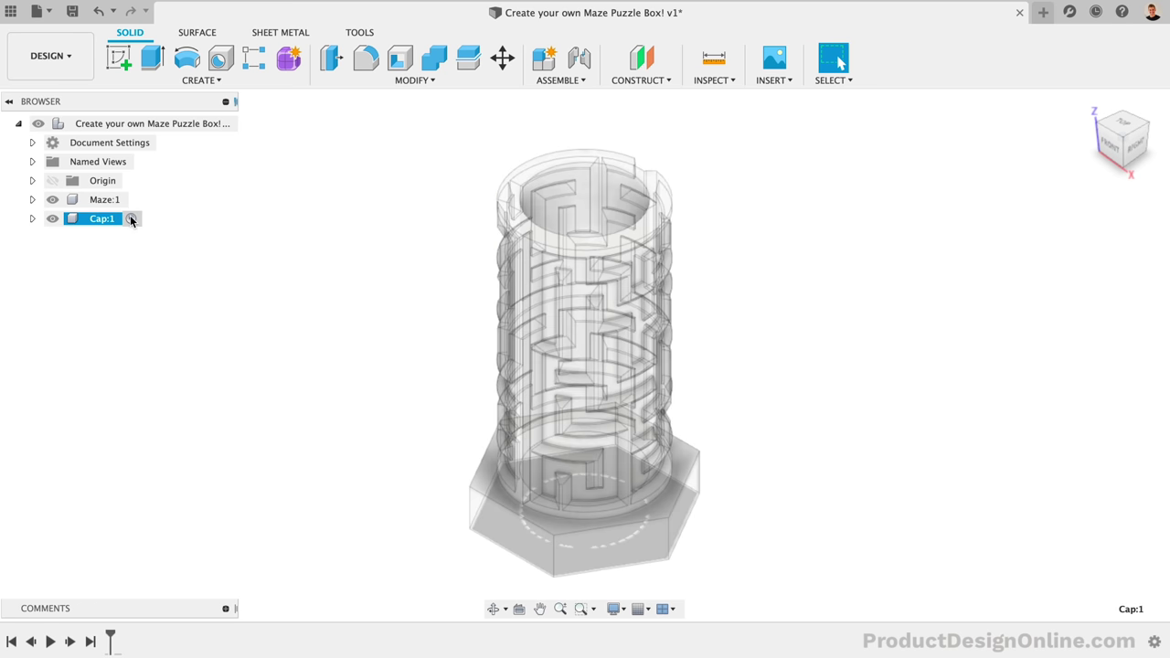
{"action": "left_click", "coordinate": [355, 413]}
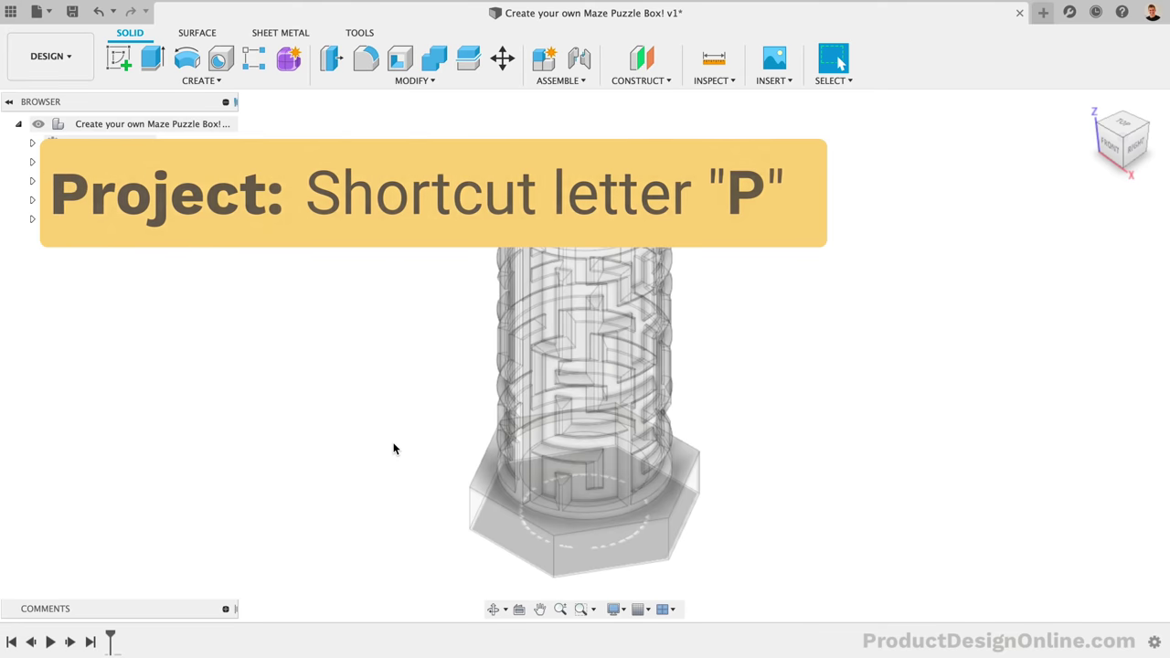
Project the base's hexagon face outline into a new Cap sketch on that face.
{"action": "key", "text": "p"}
{"action": "left_click", "coordinate": [560, 530]}
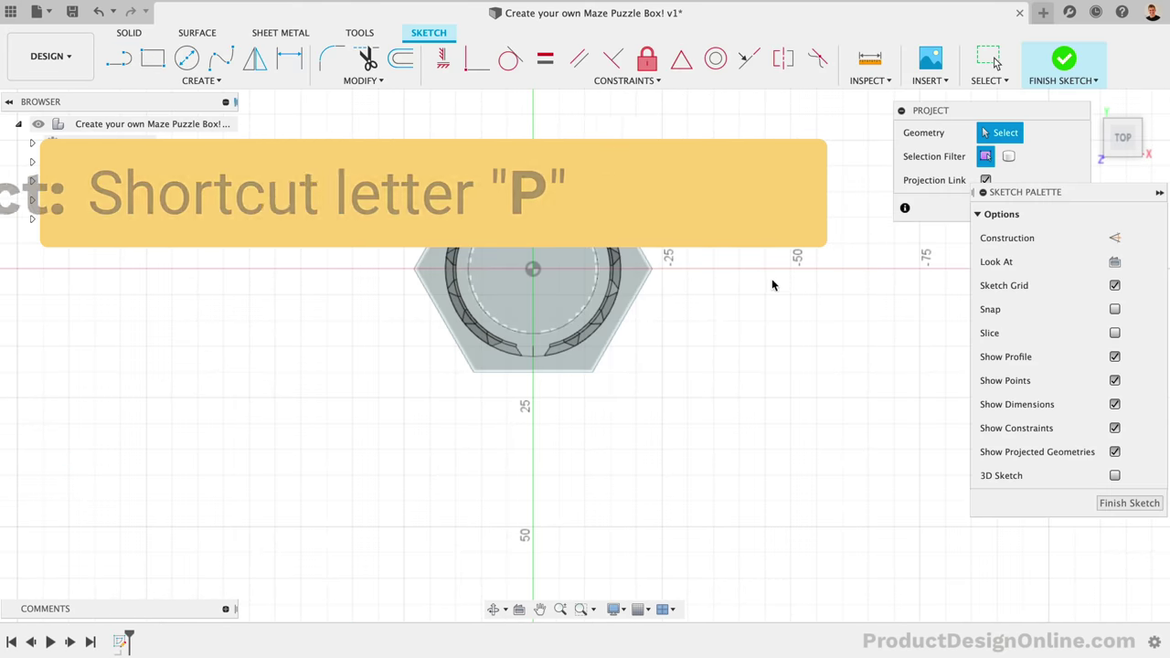
{"action": "left_click", "coordinate": [637, 270]}
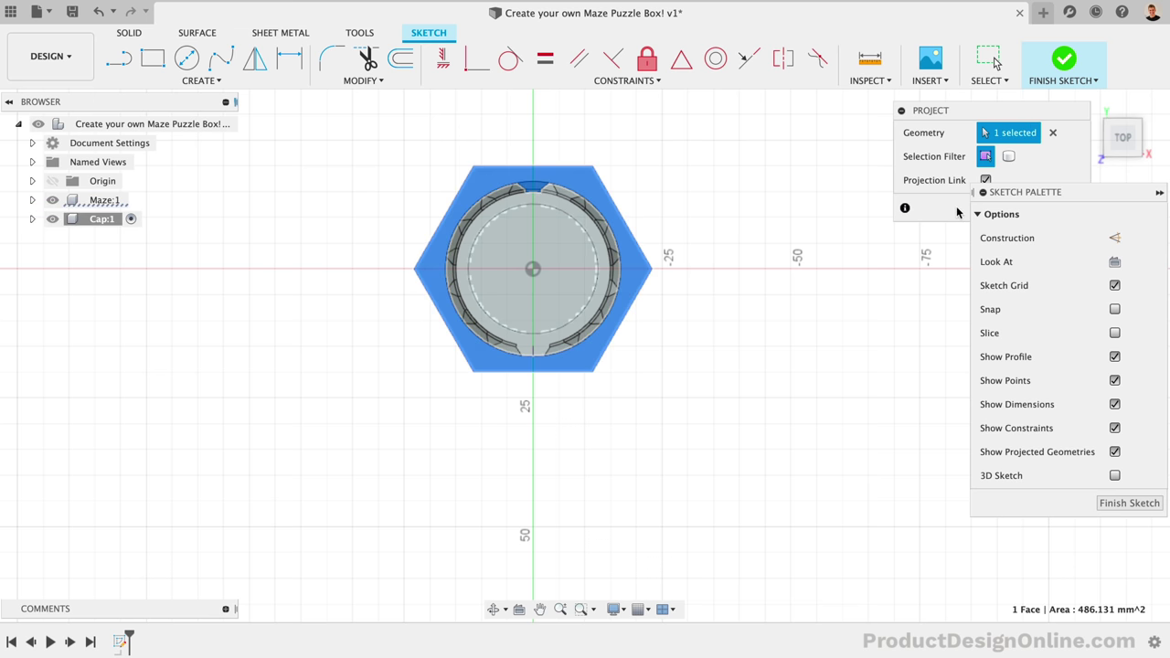
{"action": "left_click_drag", "start_coordinate": [976, 118], "coordinate": [850, 200]}
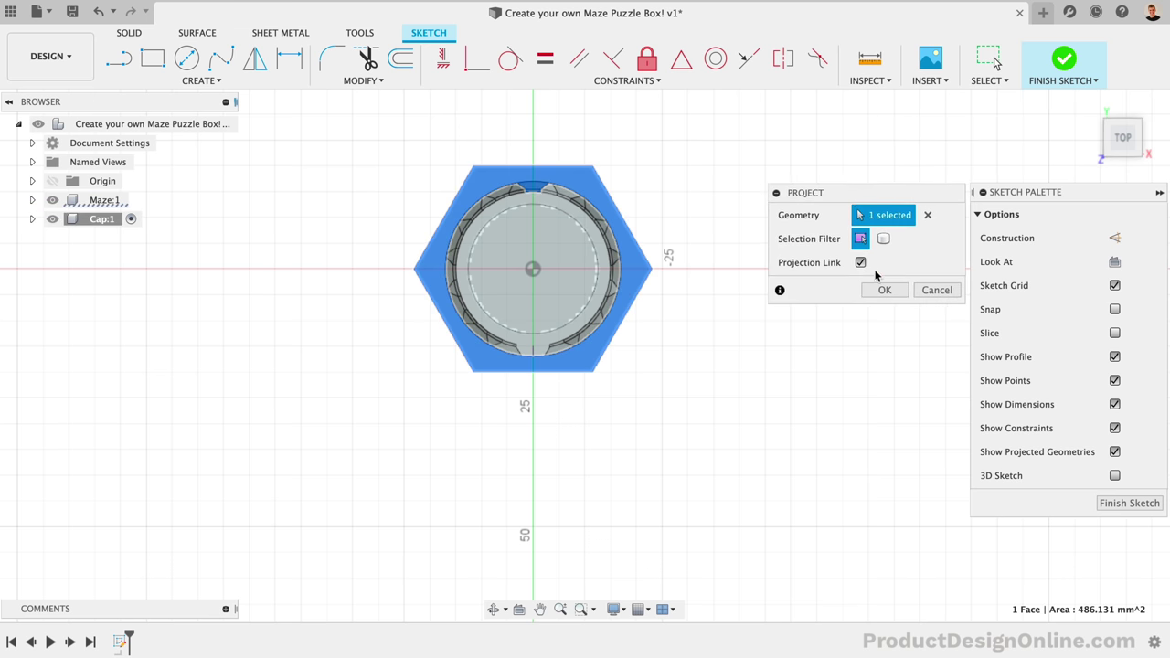
{"action": "left_click", "coordinate": [886, 290]}
{"action": "scroll", "coordinate": [640, 302], "scroll_direction": "up", "scroll_amount": 5}
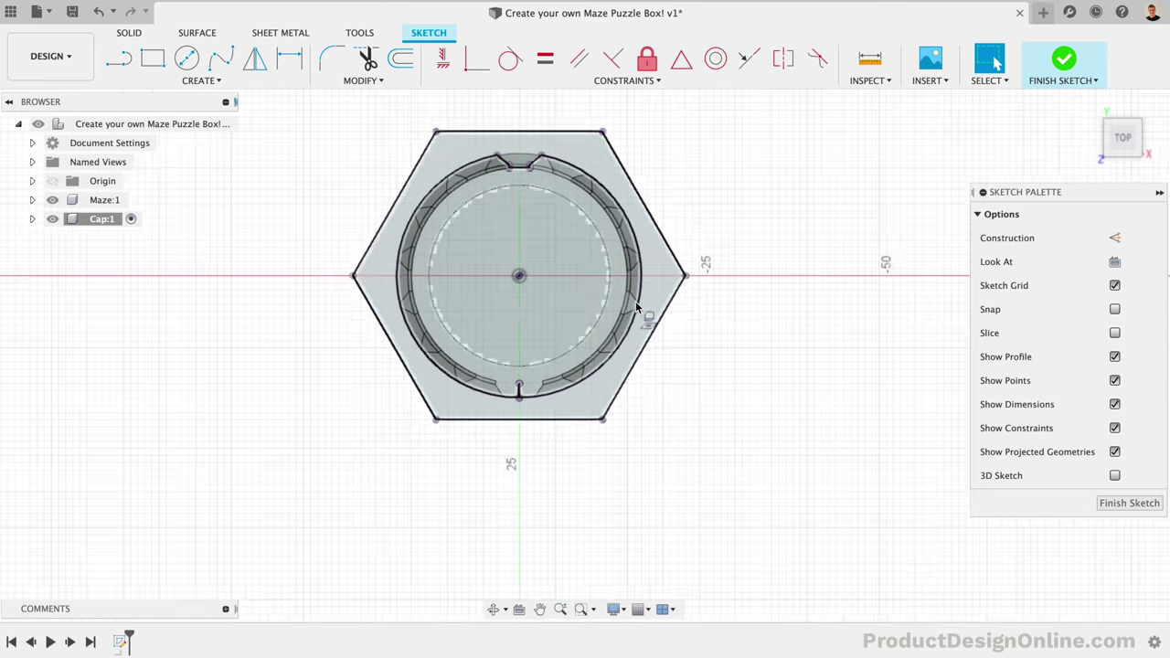
{"action": "scroll", "coordinate": [637, 307], "scroll_direction": "up", "scroll_amount": 4}
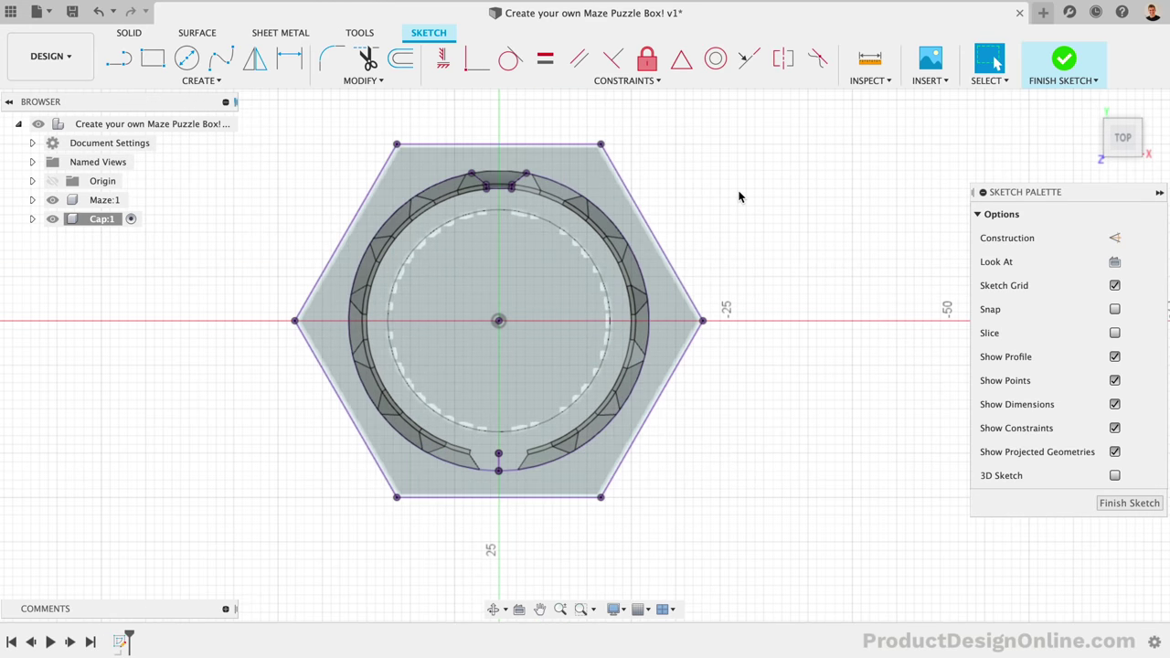
{"action": "mouse_move", "coordinate": [740, 197]}
{"action": "middle_mouse_down", "text": "shift"}
{"action": "mouse_move", "coordinate": [692, 194]}
{"action": "mouse_move", "coordinate": [681, 214]}
{"action": "mouse_move", "coordinate": [693, 199]}
{"action": "middle_mouse_up", "text": "shift"}
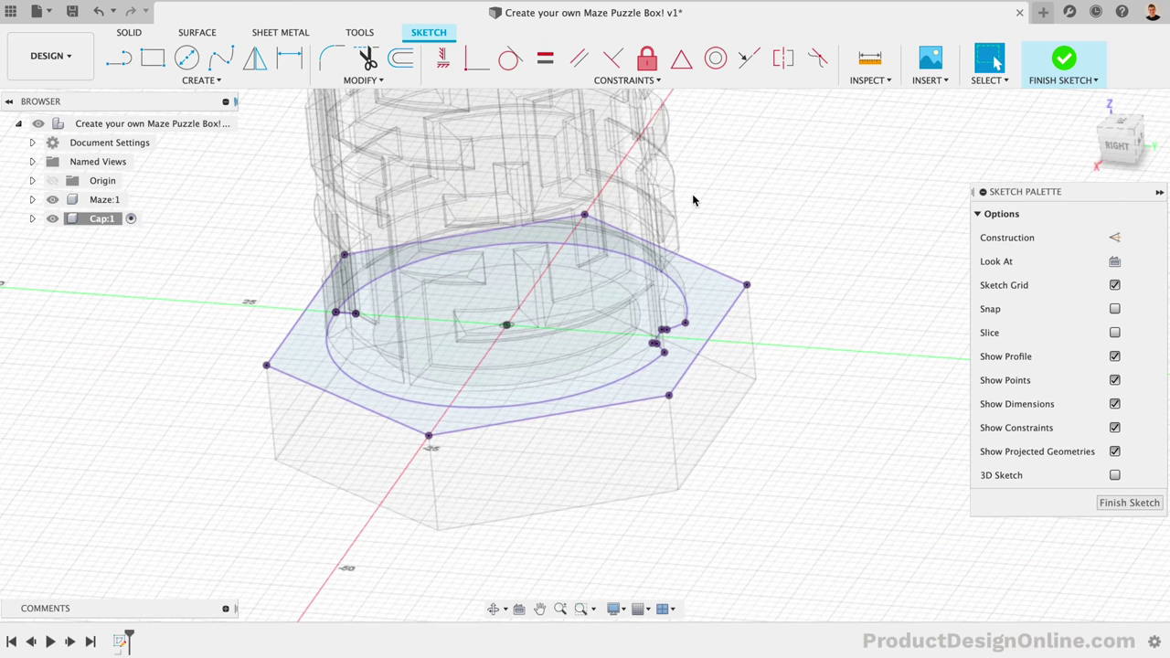
Draw a centre-diameter circle at the origin and dimension it 0.5 mm outside the maze circle.
{"action": "left_click", "coordinate": [186, 57]}
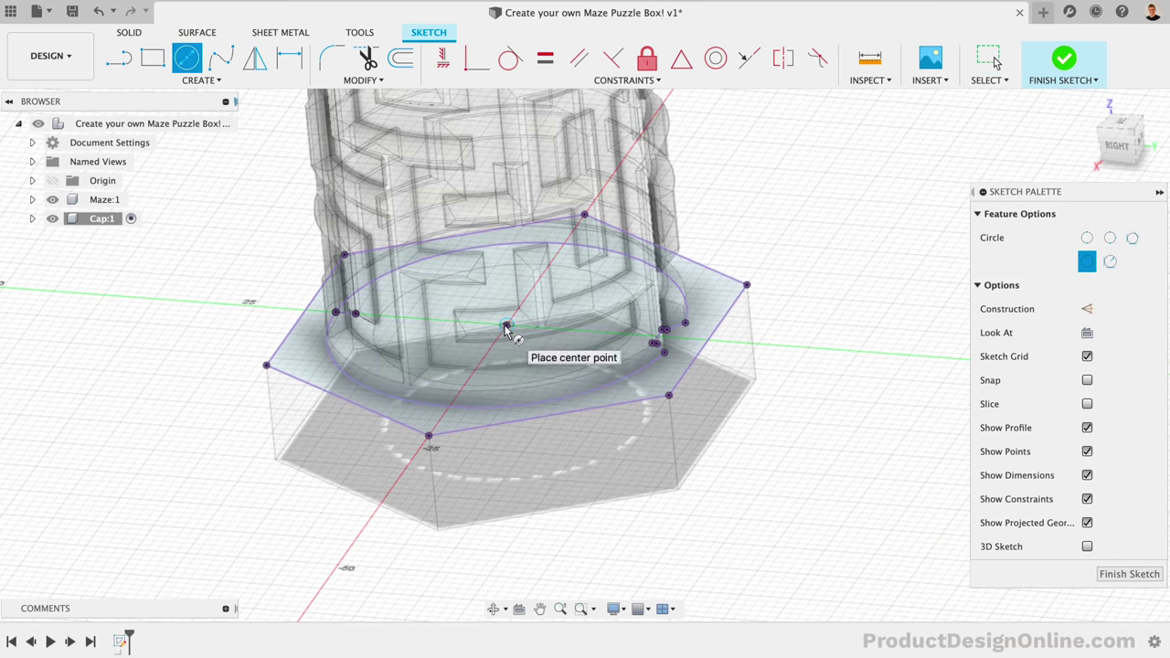
{"action": "left_click", "coordinate": [505, 327]}
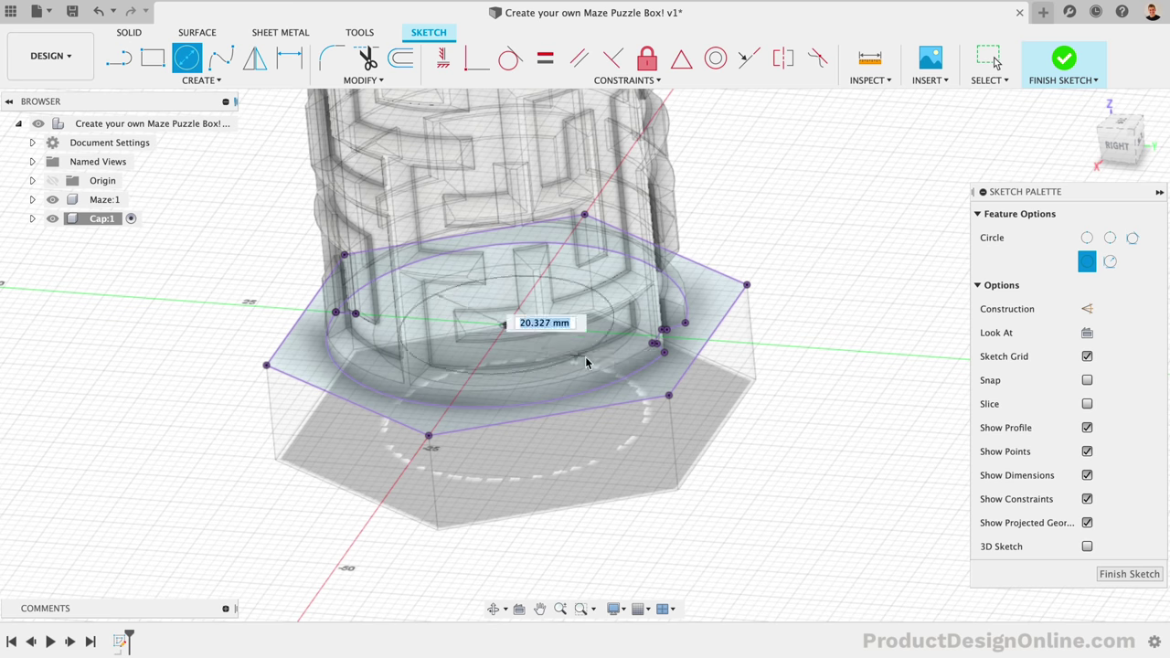
{"action": "left_click", "coordinate": [657, 386]}
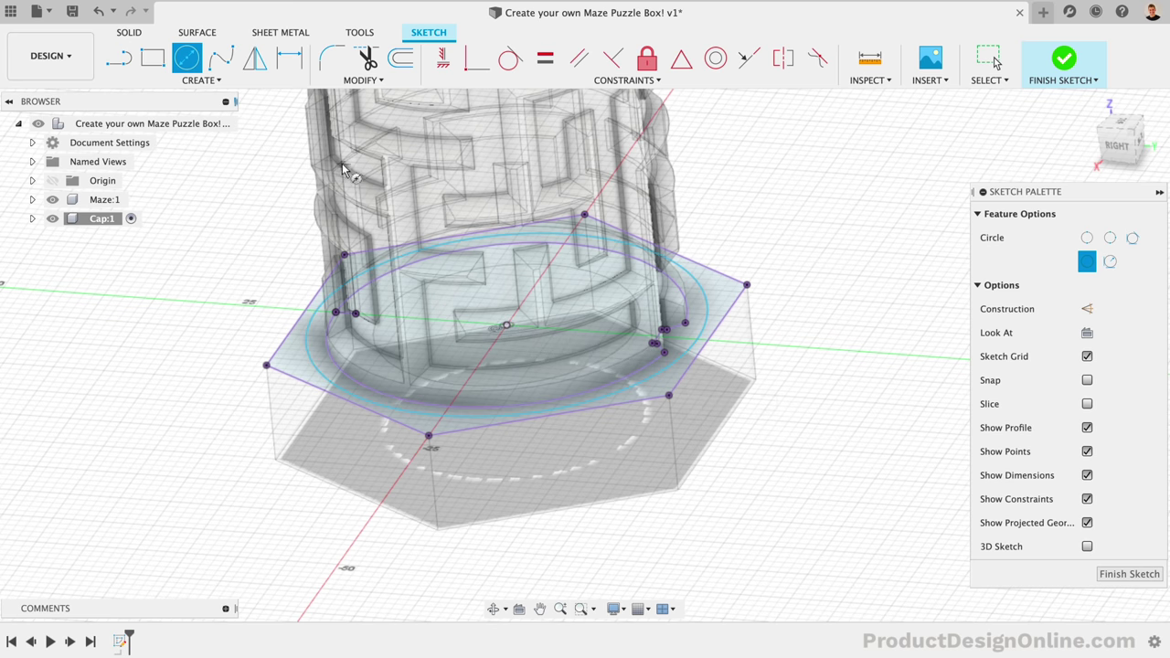
{"action": "left_click", "coordinate": [289, 58]}
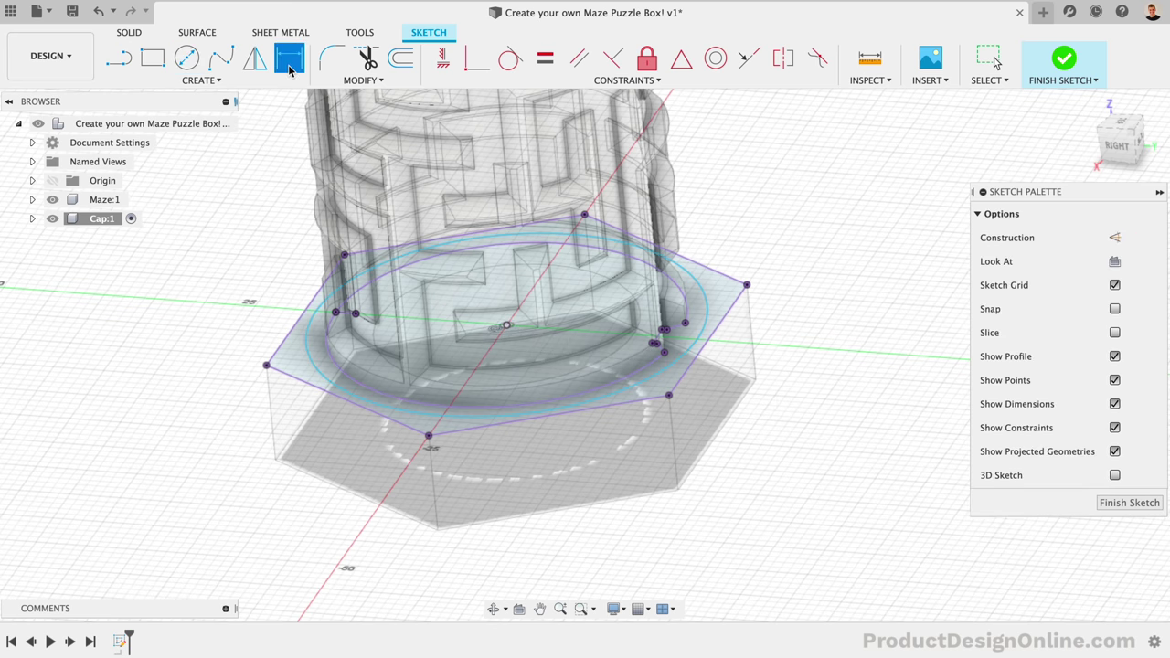
{"action": "left_click", "coordinate": [631, 383]}
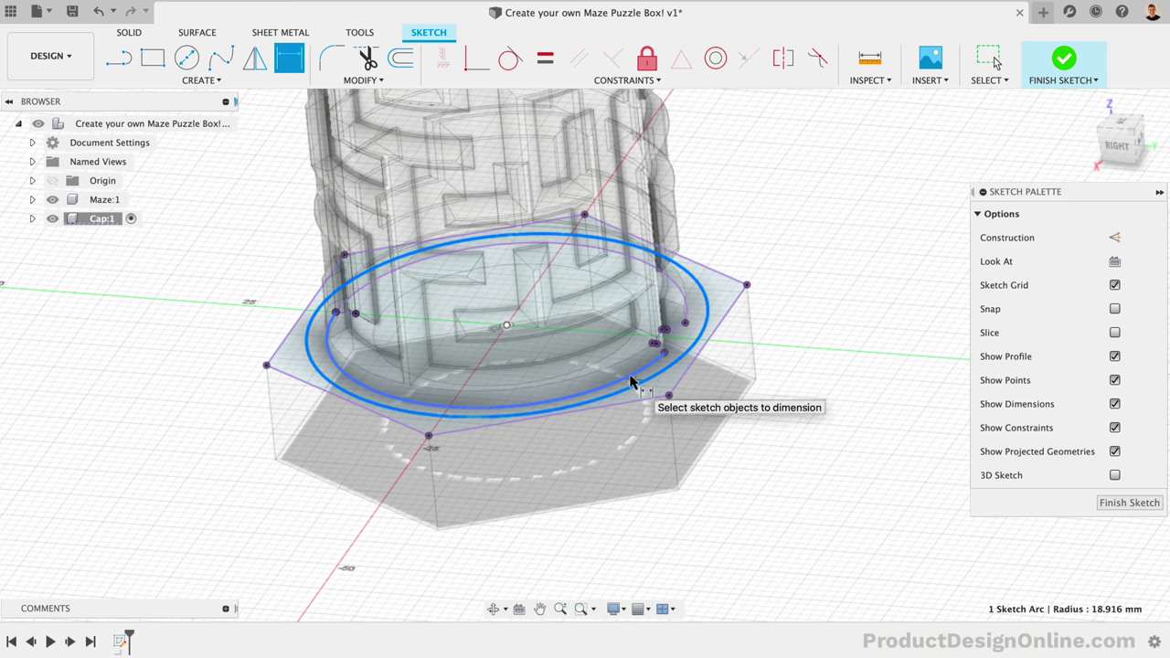
{"action": "left_click", "coordinate": [673, 388]}
{"action": "left_click", "coordinate": [793, 382]}
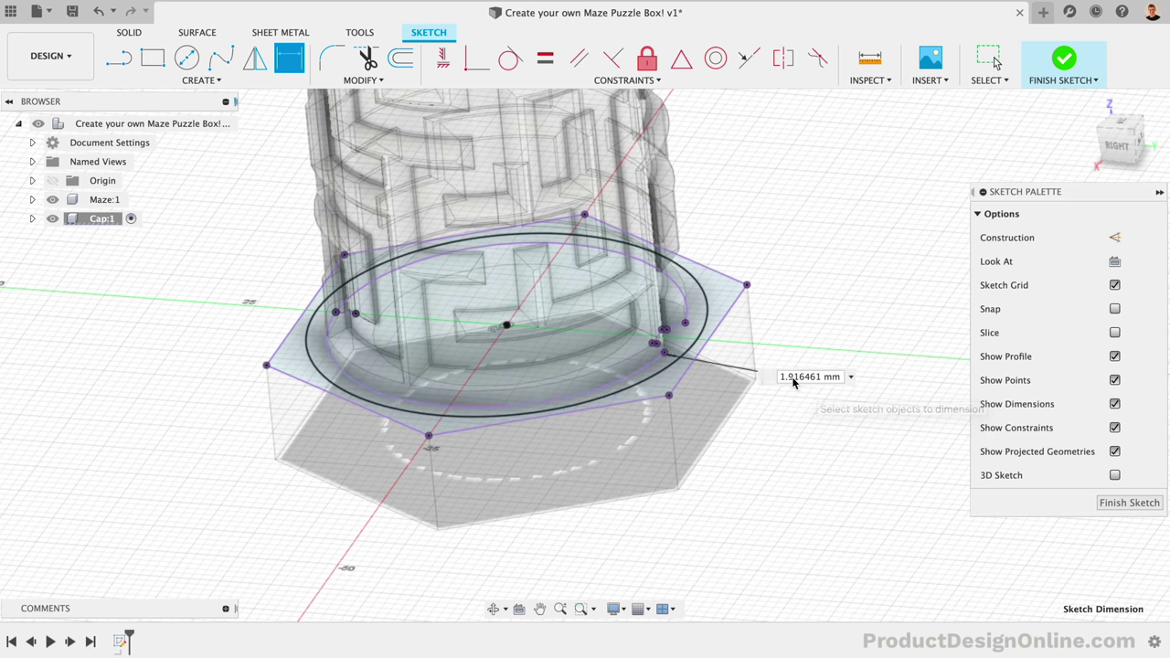
{"action": "key", "text": "BackSpace"}
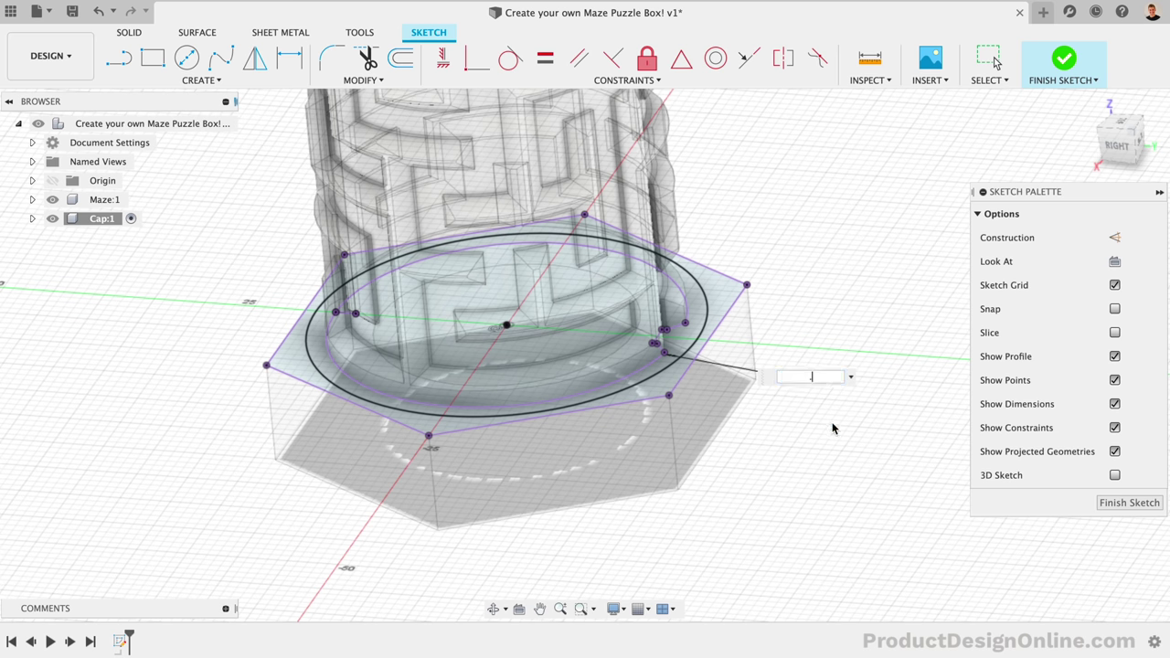
{"action": "key", "text": "Return"}
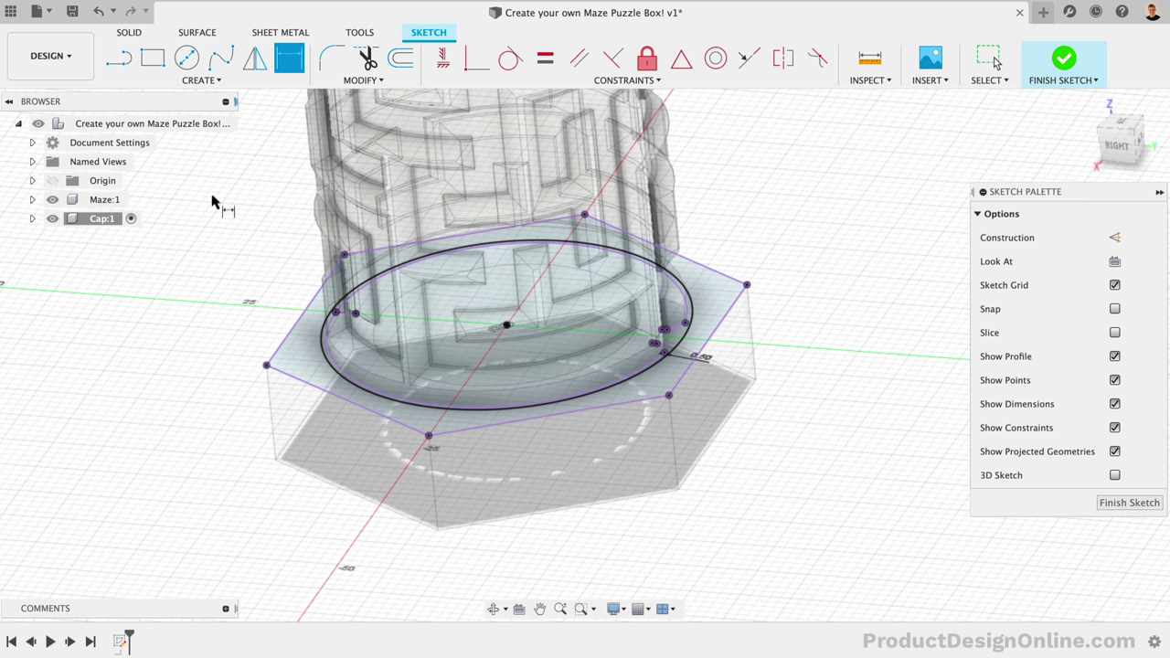
Extrude the hexagon ring as a new body from a 0.50 mm offset face up to the maze's top face.
{"action": "left_click", "coordinate": [129, 32]}
{"action": "left_click", "coordinate": [146, 60]}
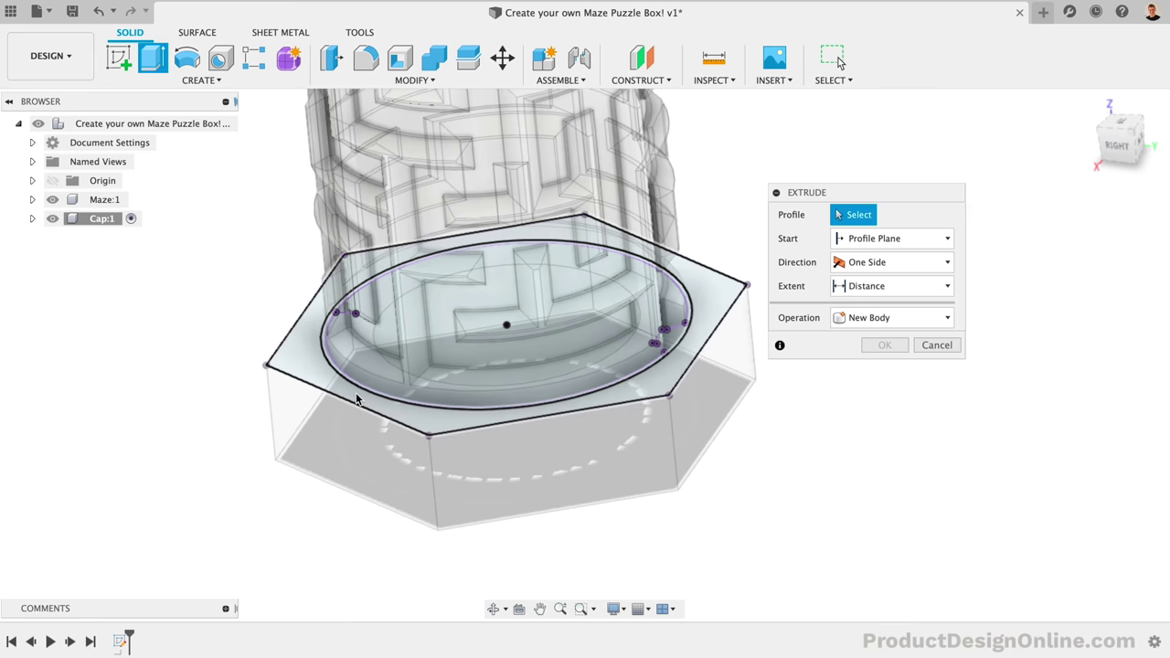
{"action": "left_click", "coordinate": [307, 373]}
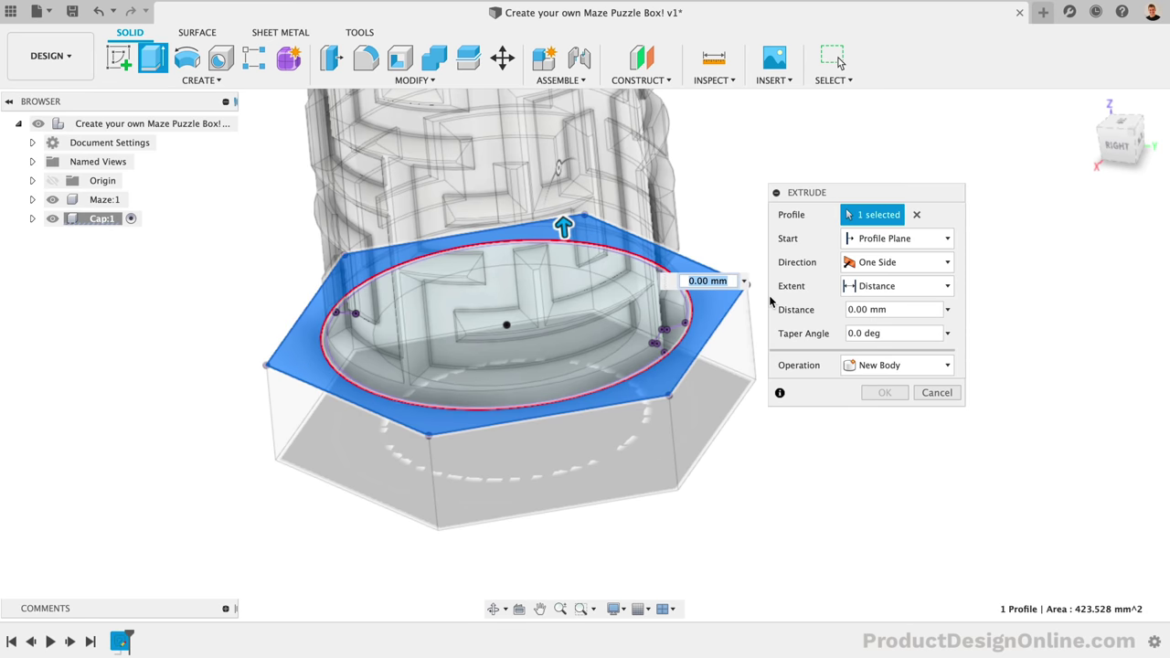
{"action": "left_click", "coordinate": [868, 290]}
{"action": "left_click", "coordinate": [875, 322]}
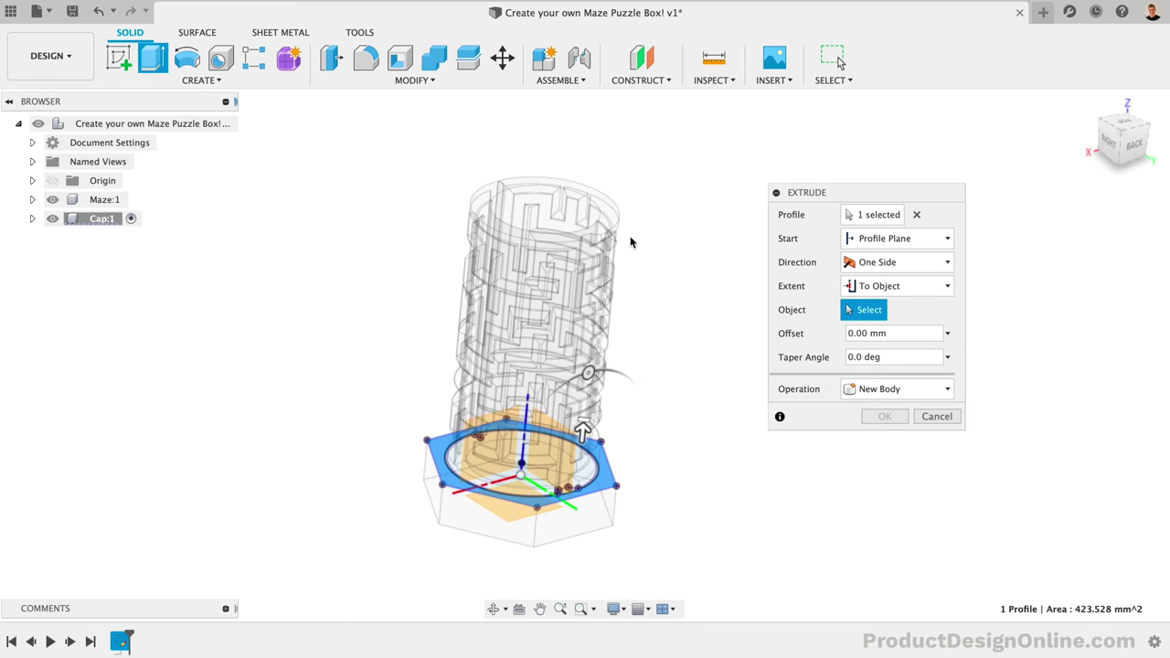
{"action": "left_click", "coordinate": [482, 216]}
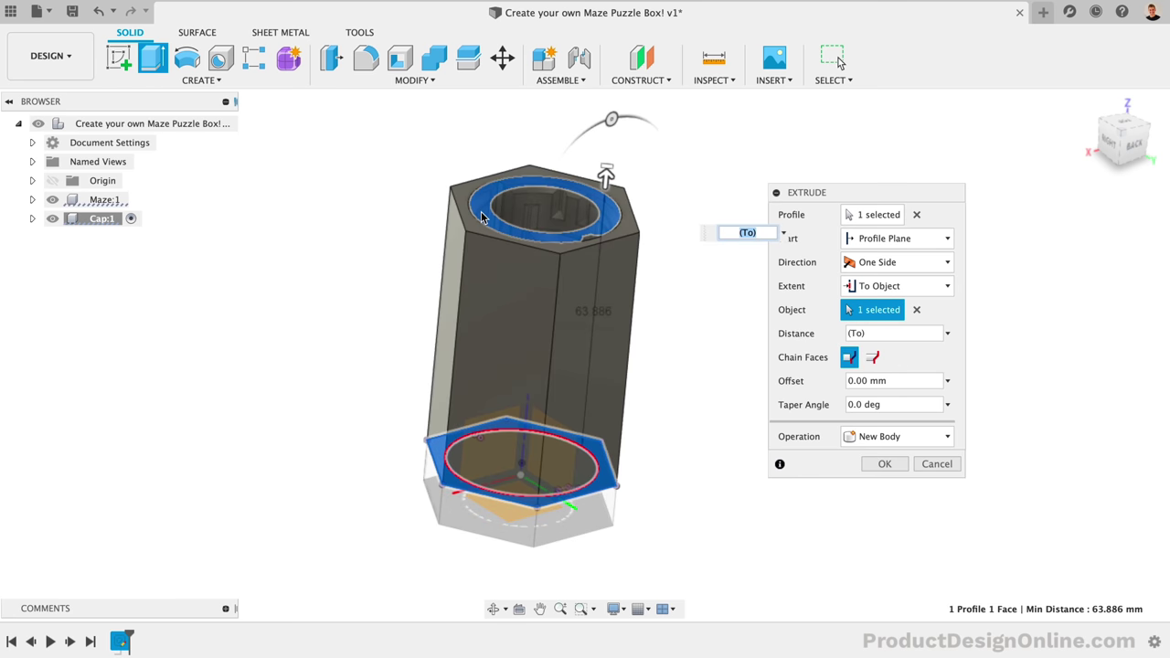
{"action": "left_click", "coordinate": [849, 239]}
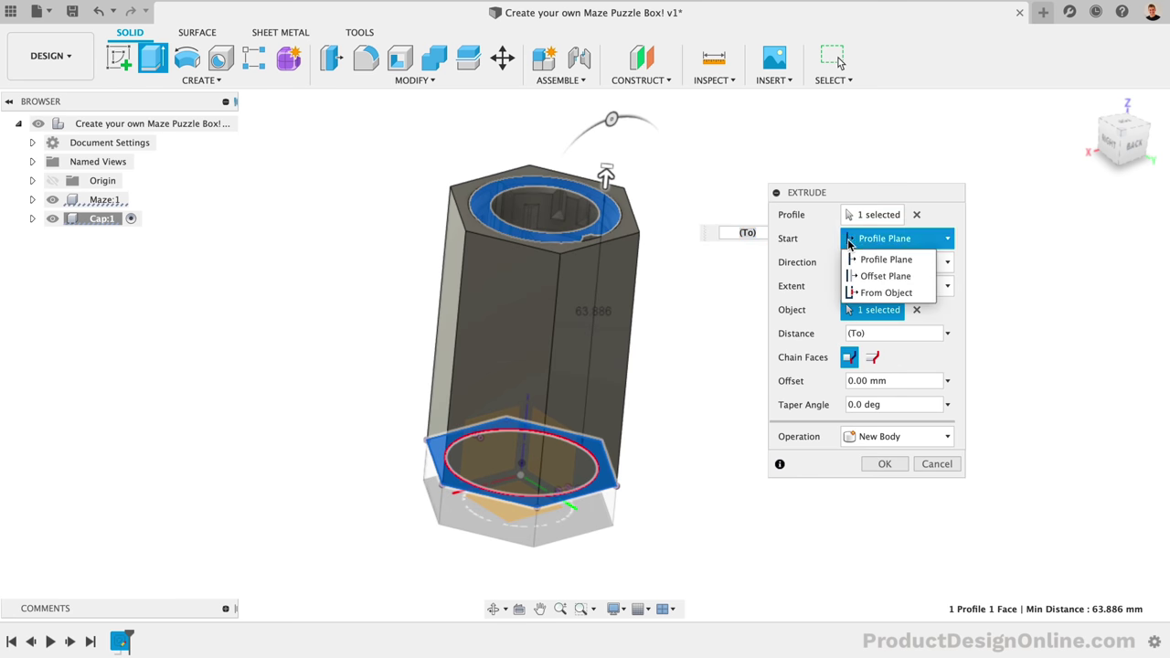
{"action": "left_click", "coordinate": [877, 293]}
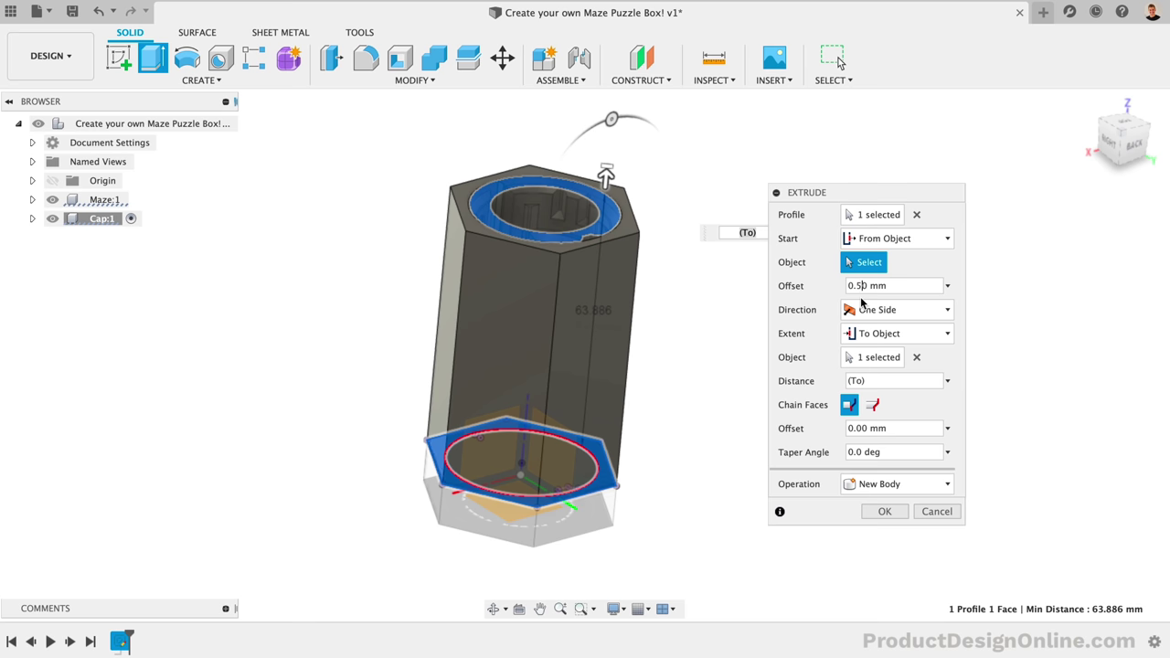
{"action": "left_click", "coordinate": [596, 495]}
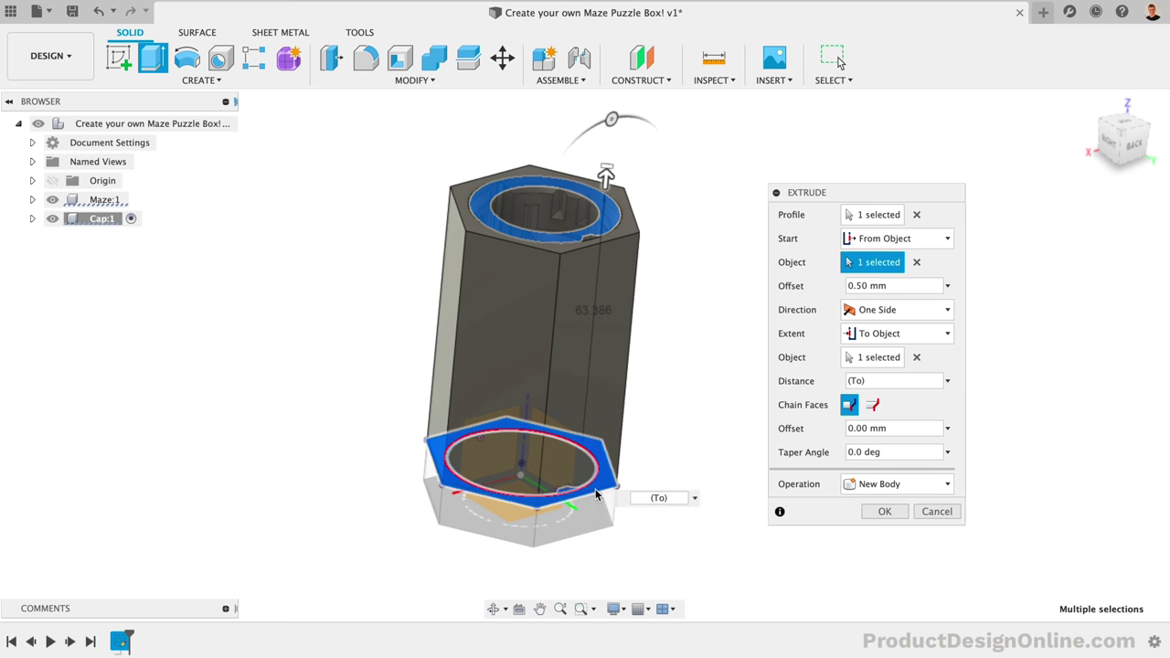
{"action": "left_click", "coordinate": [883, 512]}
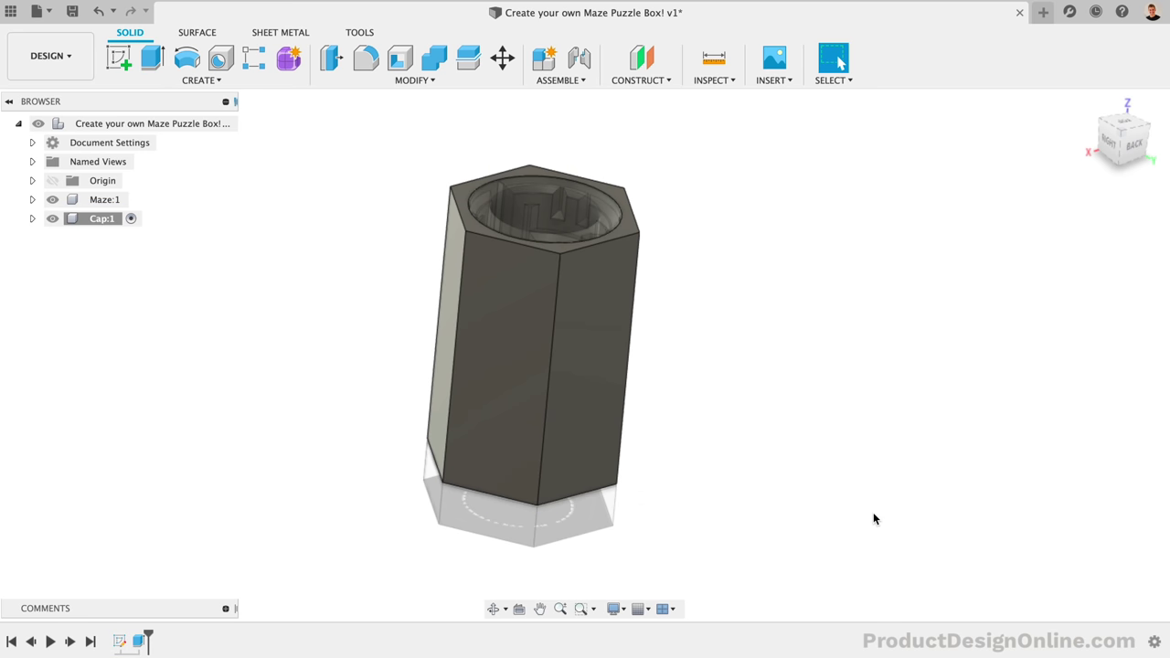
Project the sleeve's top hexagon face into a new sketch.
{"action": "left_click", "coordinate": [464, 194]}
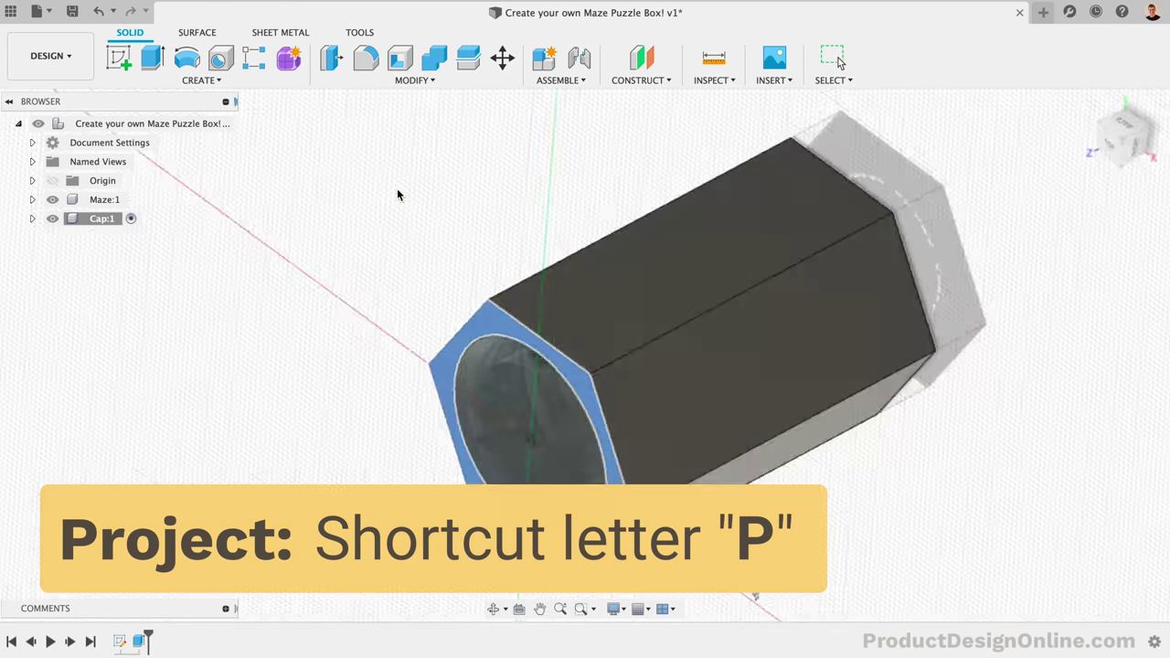
{"action": "key", "text": "p"}
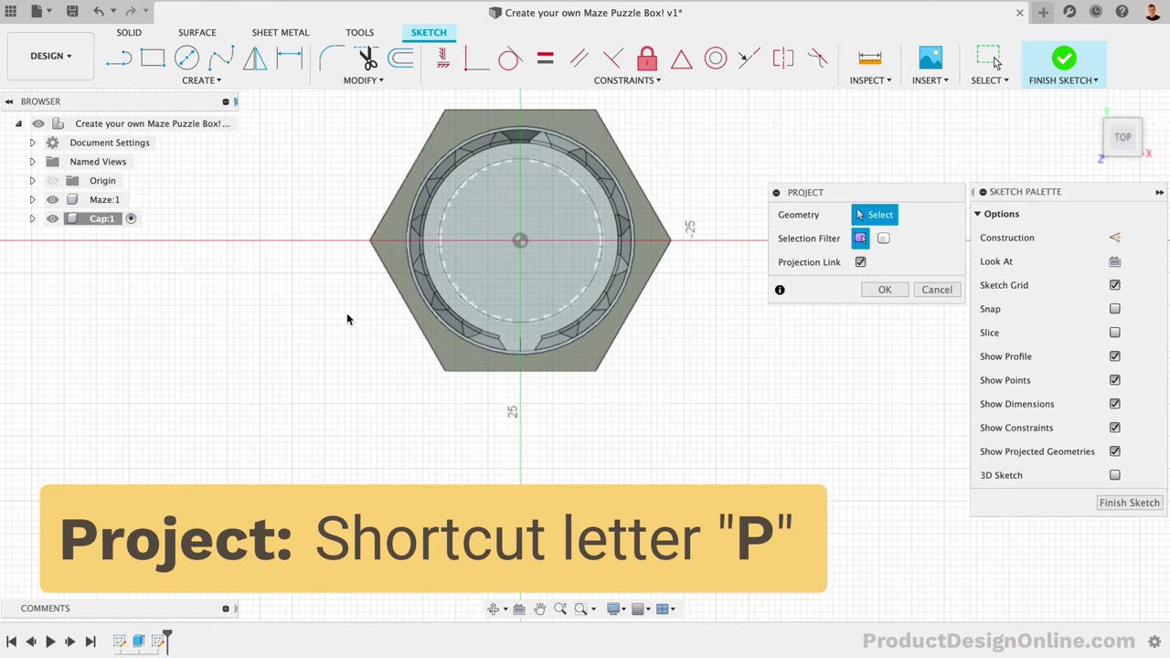
{"action": "left_click", "coordinate": [395, 248]}
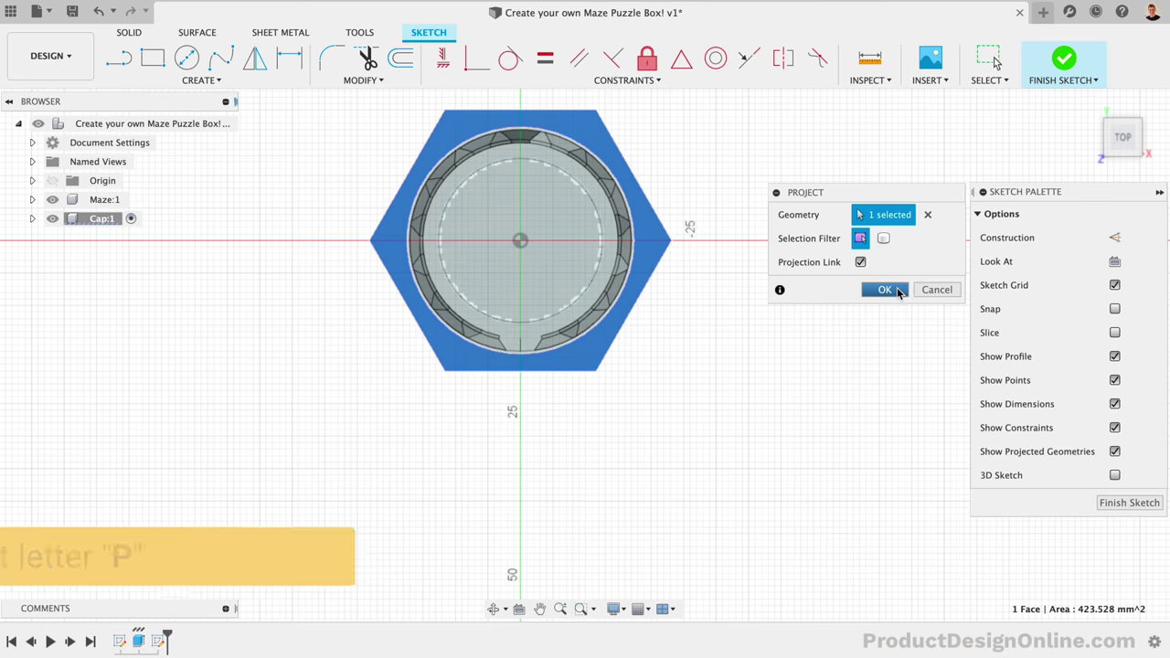
{"action": "left_click", "coordinate": [885, 289]}
Extrude the cap's top profiles 2 mm, joined to the cap body.
{"action": "left_click_drag", "start_coordinate": [1113, 144], "coordinate": [1084, 97]}
{"action": "key", "text": "e"}
{"action": "left_click", "coordinate": [481, 317]}
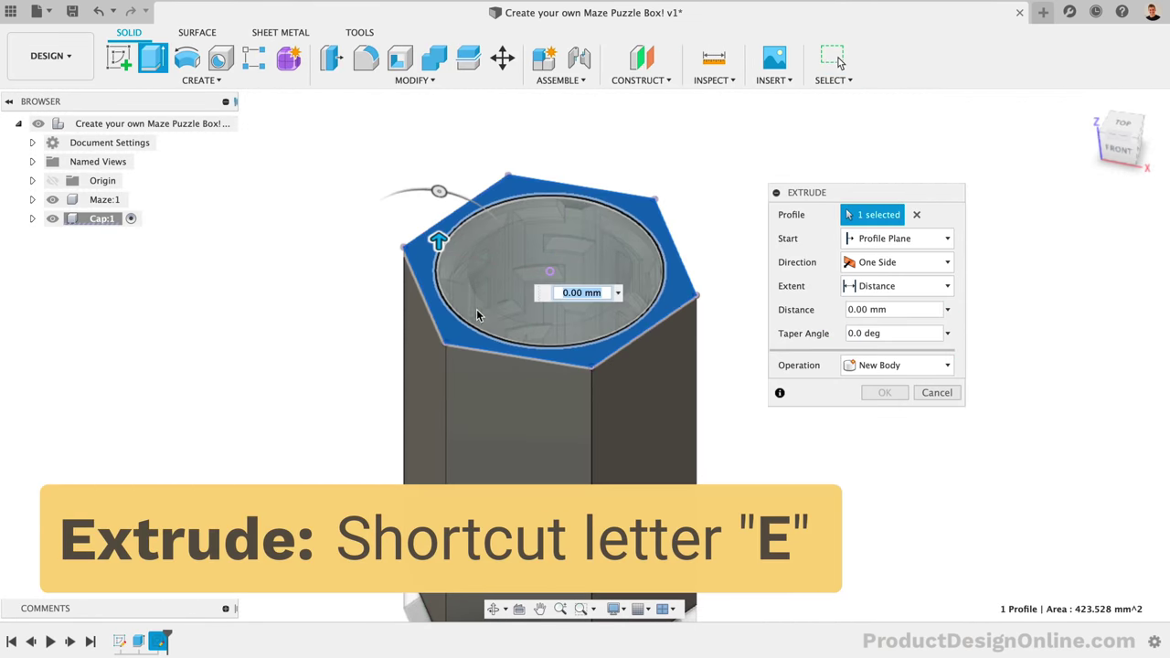
{"action": "left_click", "coordinate": [494, 310]}
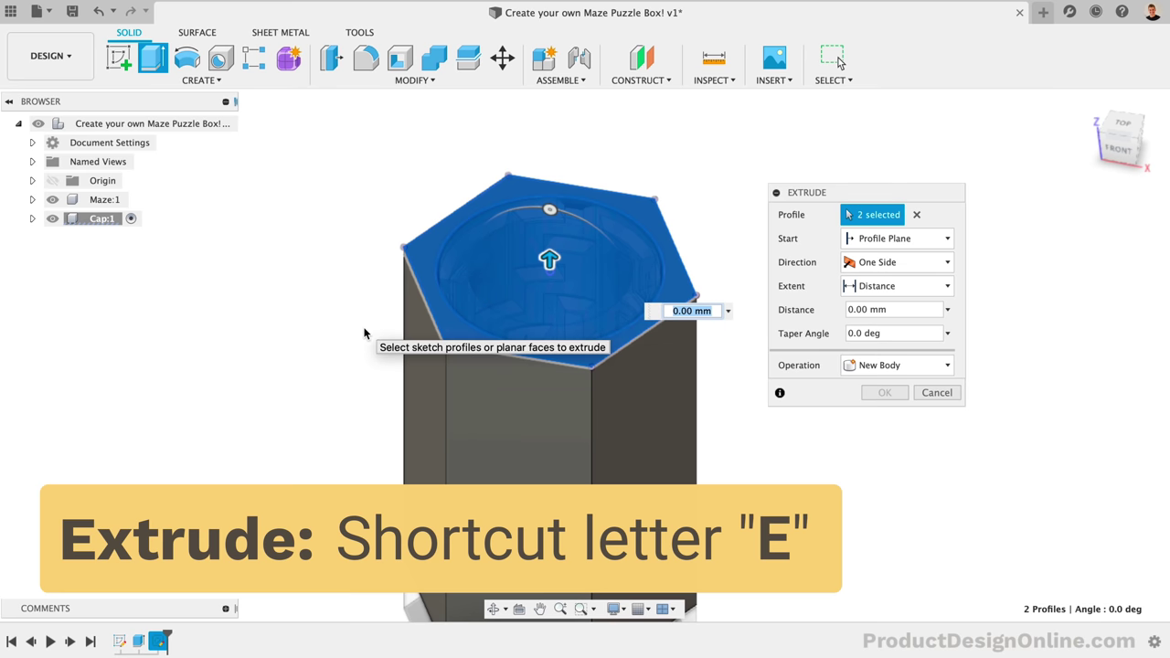
{"action": "type", "text": "2"}
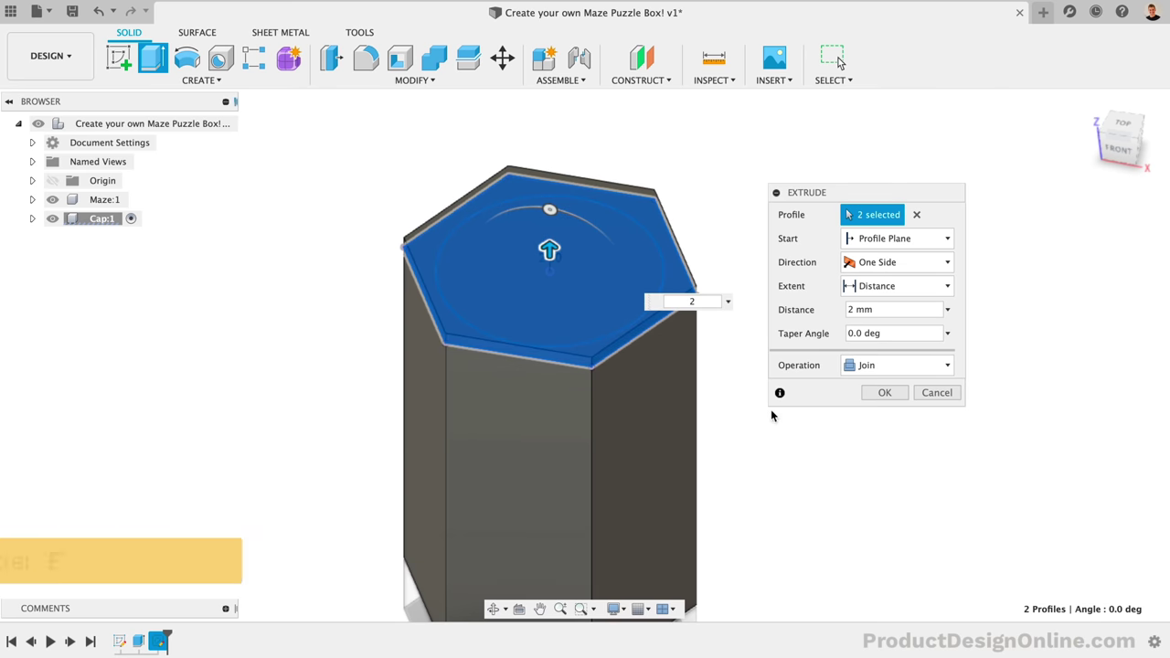
{"action": "left_click", "coordinate": [885, 392]}
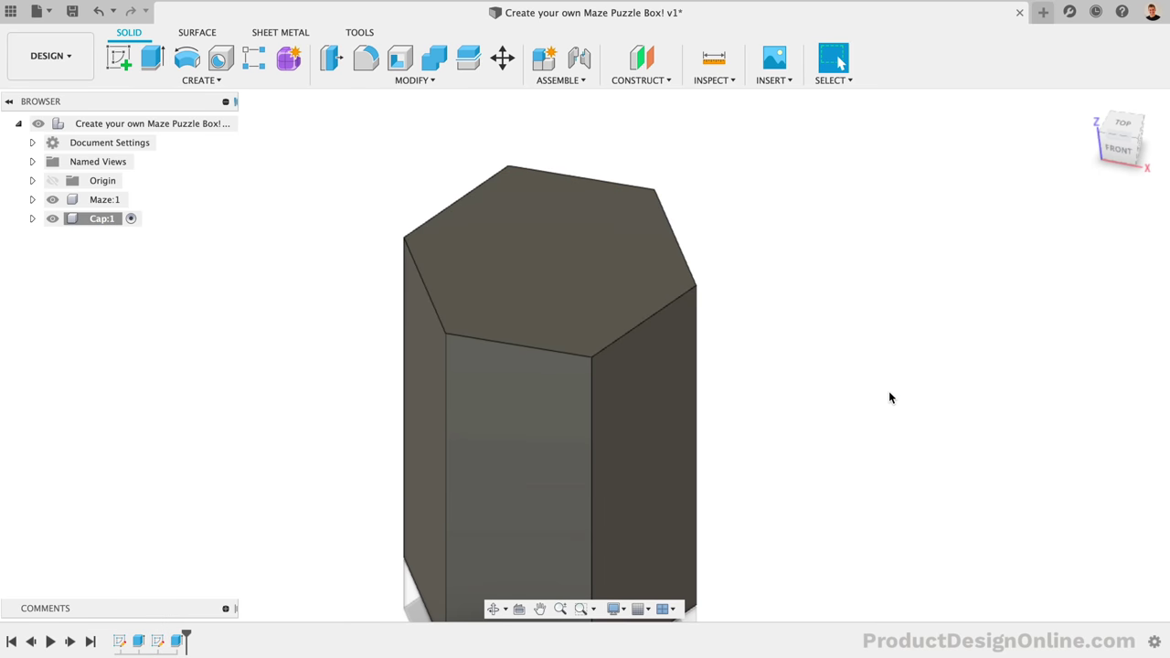
View the cap from below, hide the Maze body, and bring up the bottom face's context menu.
{"action": "scroll", "coordinate": [889, 398], "scroll_direction": "down", "scroll_amount": 5, "text": "shift"}
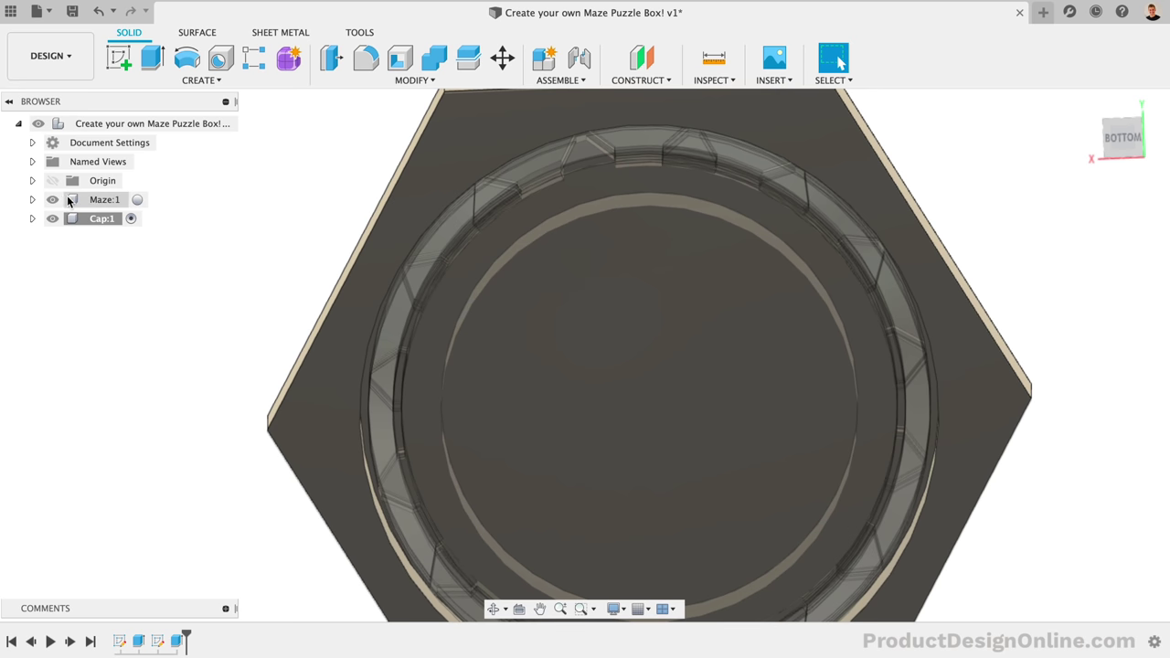
{"action": "left_click", "coordinate": [54, 200]}
{"action": "left_click", "coordinate": [53, 199]}
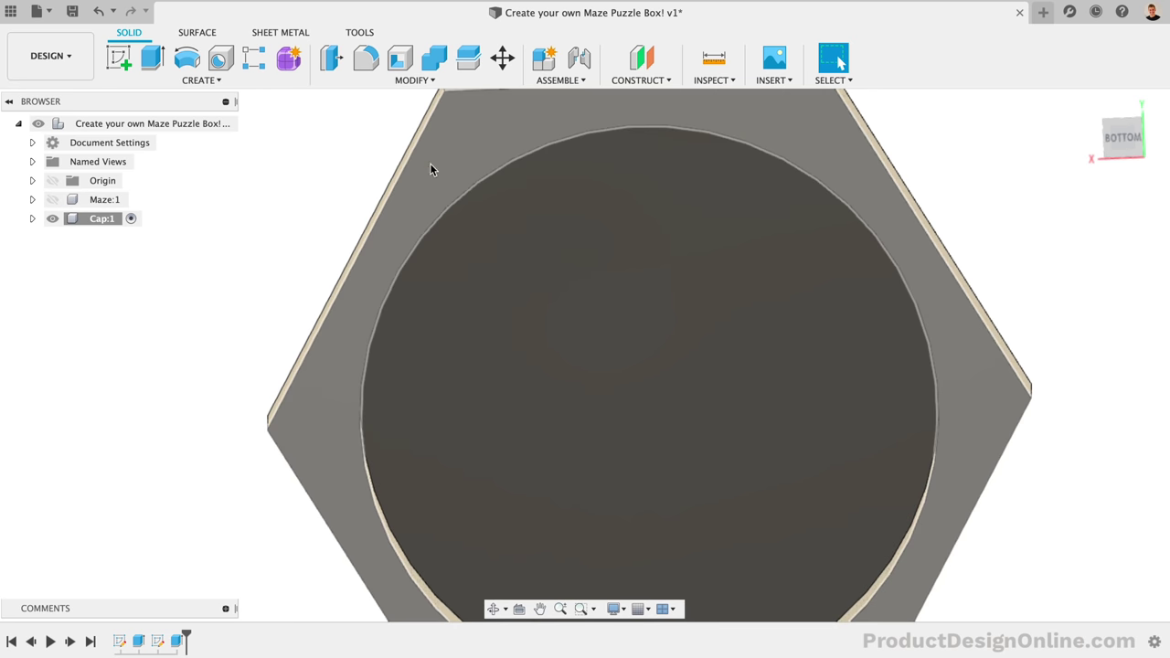
{"action": "left_click", "coordinate": [461, 163]}
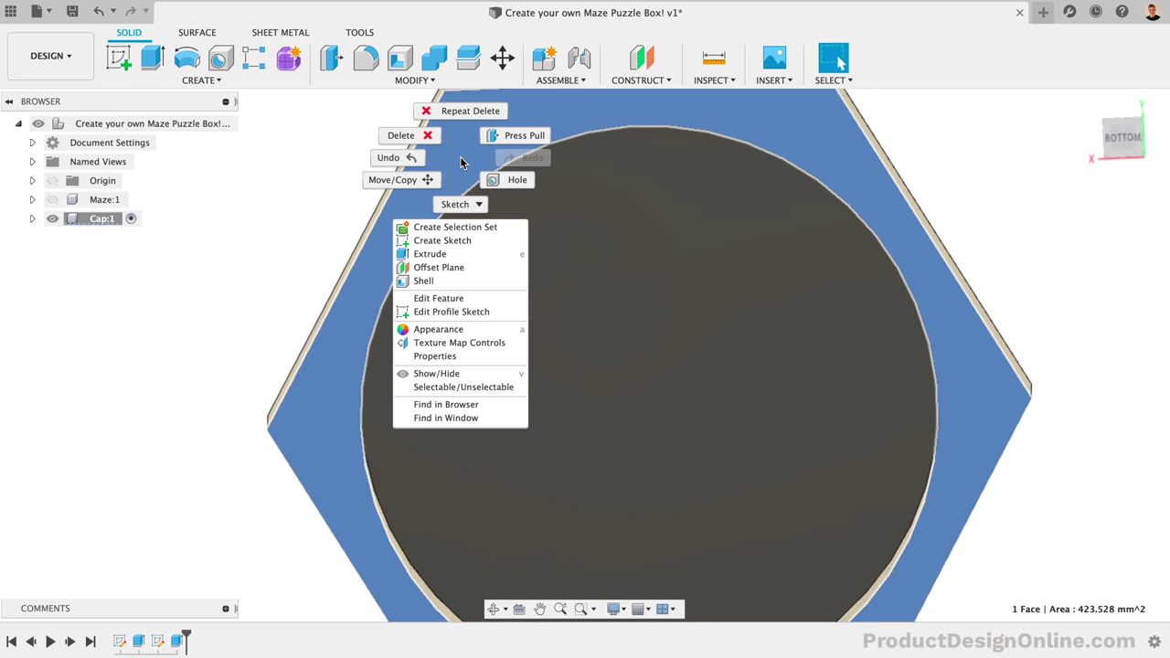
Start a sketch on the cap's bottom face and show the Maze body again.
{"action": "left_click", "coordinate": [459, 241]}
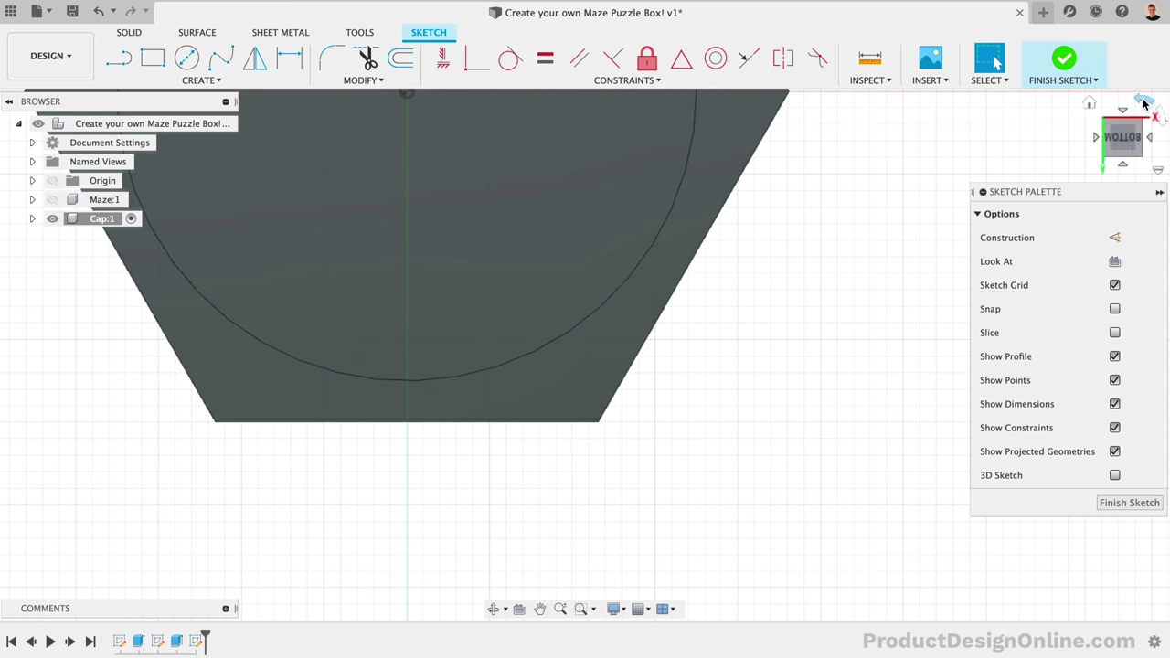
{"action": "left_click", "coordinate": [1144, 109]}
{"action": "left_click", "coordinate": [1124, 111]}
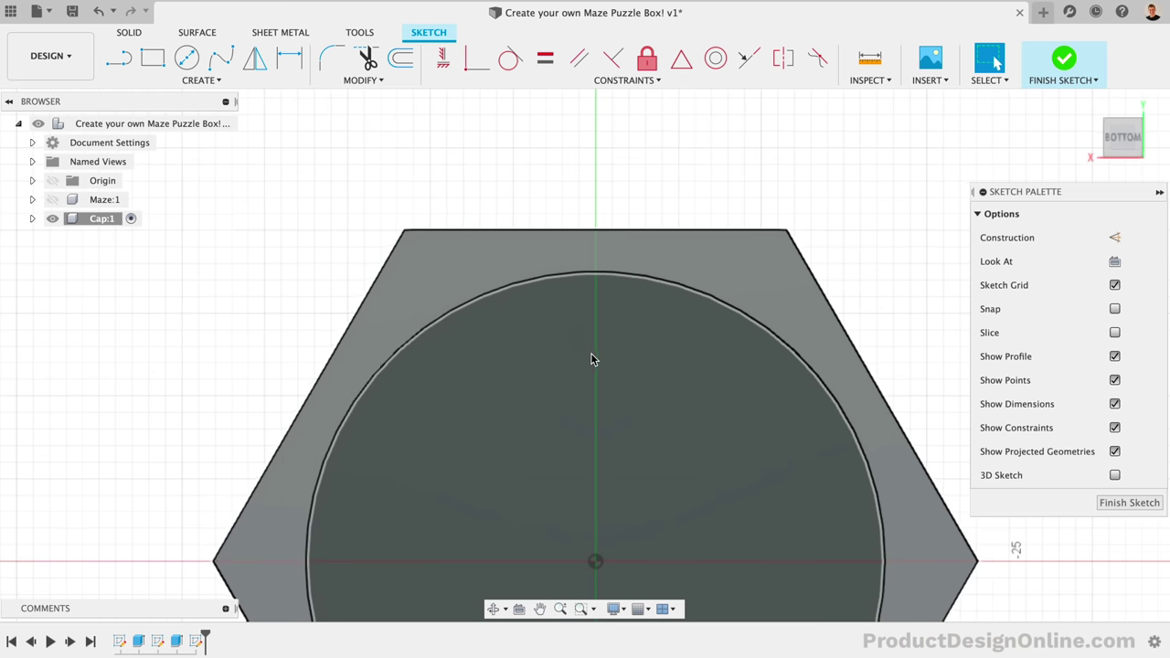
{"action": "left_click", "coordinate": [52, 199]}
{"action": "scroll", "coordinate": [631, 371], "scroll_direction": "up", "scroll_amount": 5}
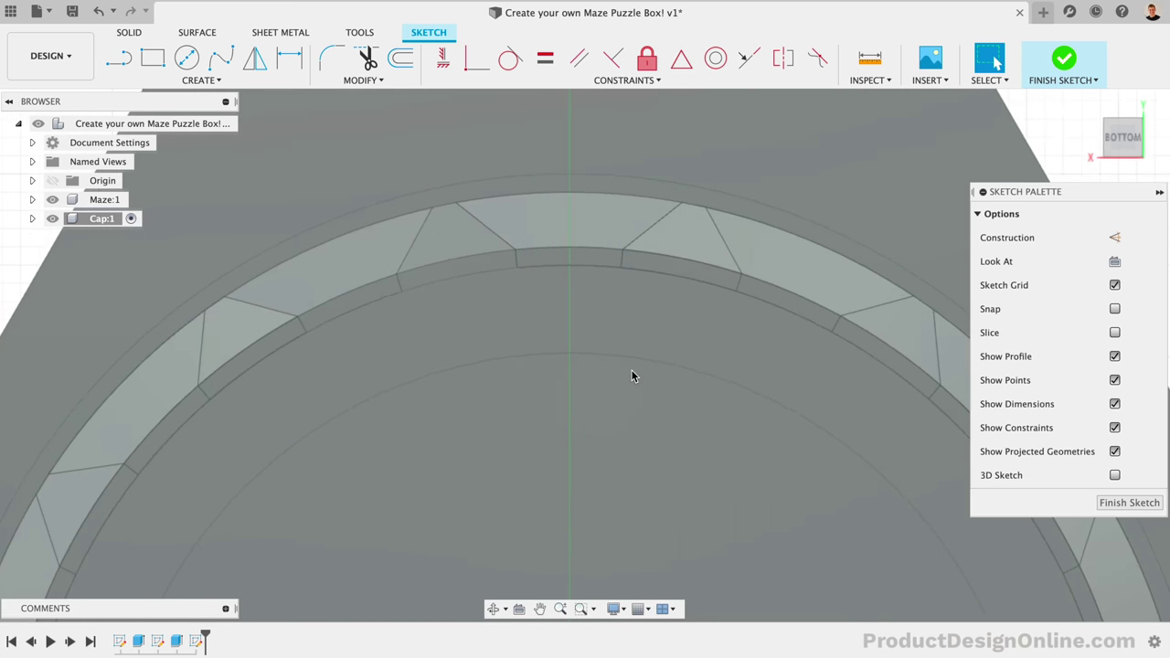
{"action": "scroll", "coordinate": [610, 392], "scroll_direction": "up", "scroll_amount": 2}
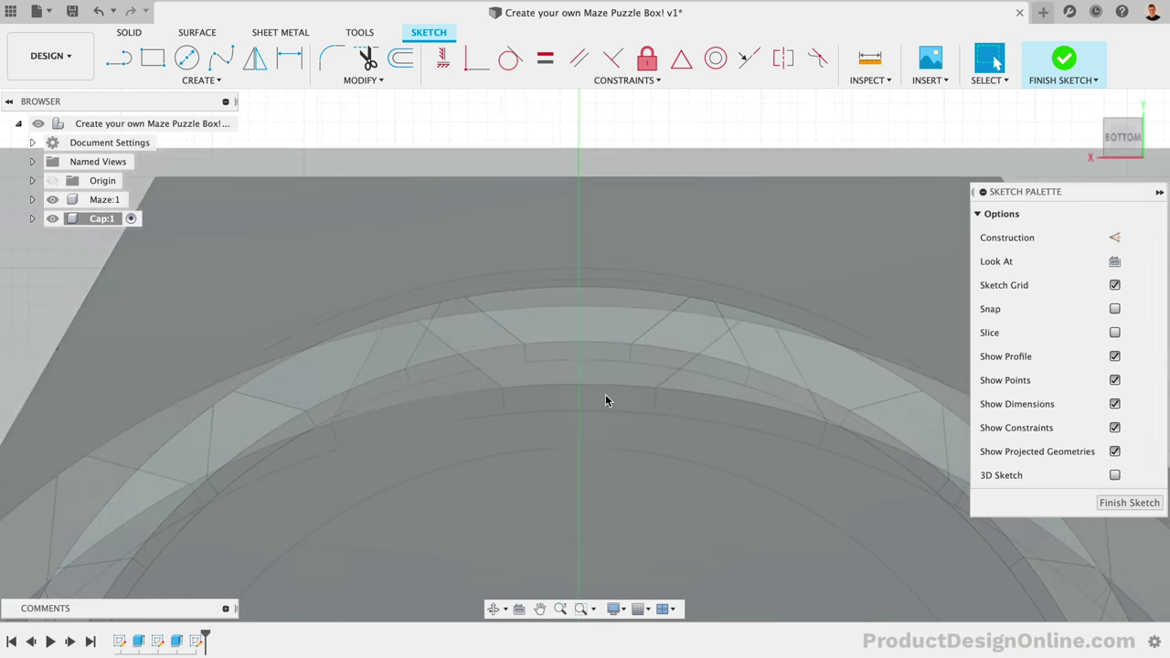
Draw a vertical construction line upward from the ring's centre.
{"action": "key", "text": "l"}
{"action": "left_click", "coordinate": [1115, 239]}
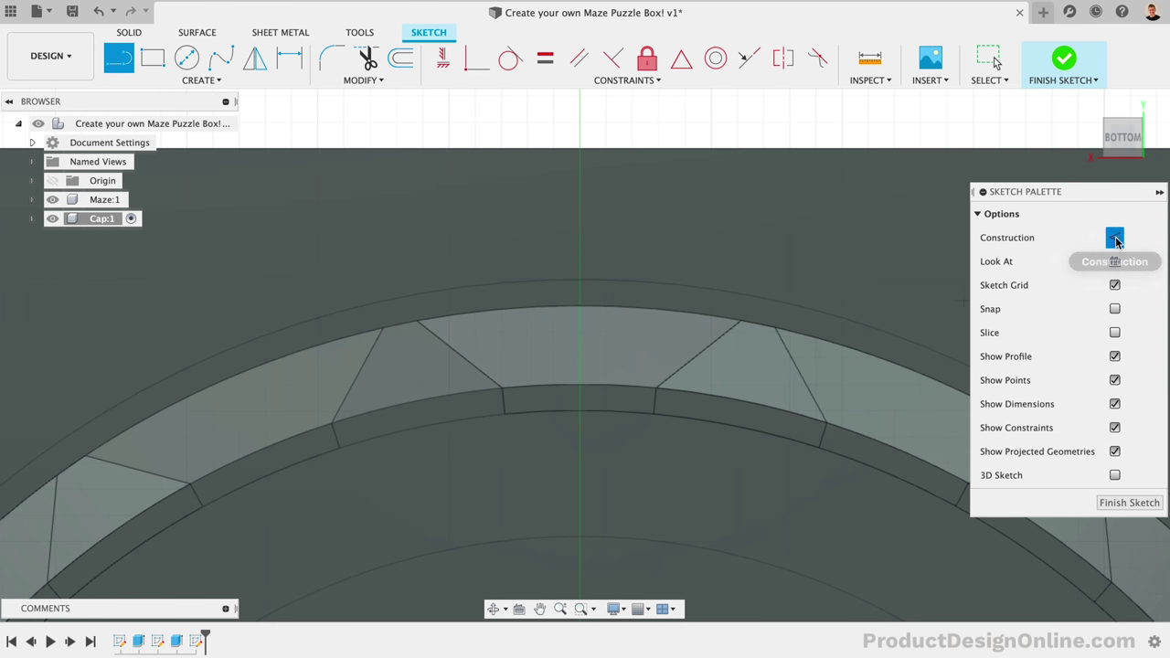
{"action": "left_click", "coordinate": [579, 413]}
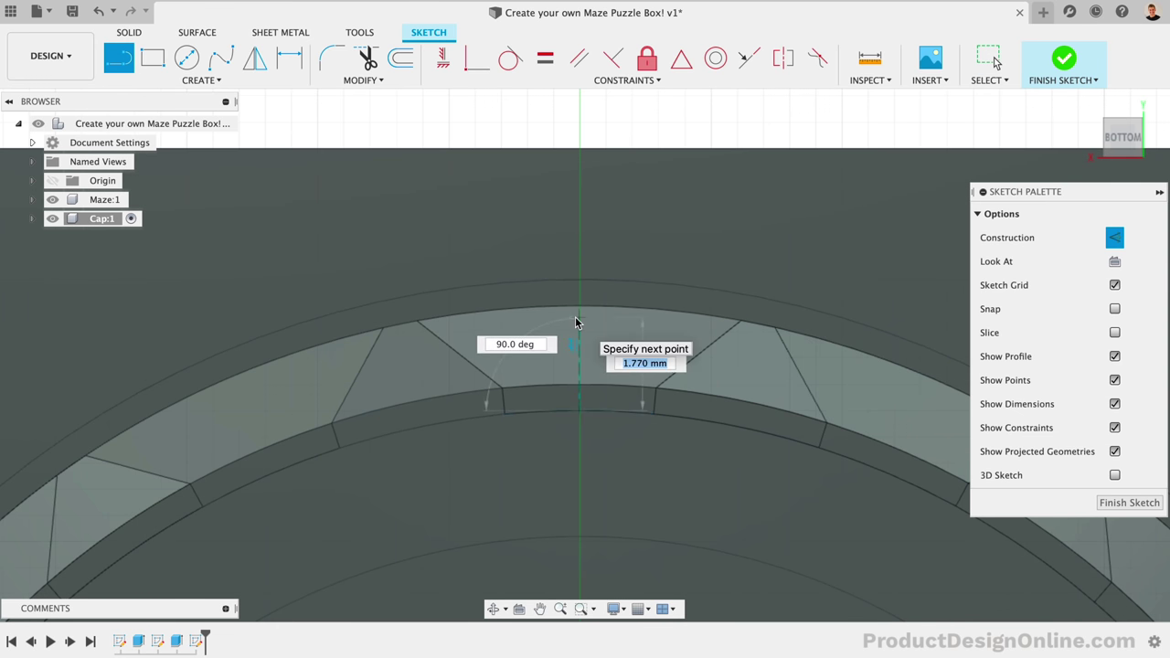
{"action": "left_click", "coordinate": [578, 192]}
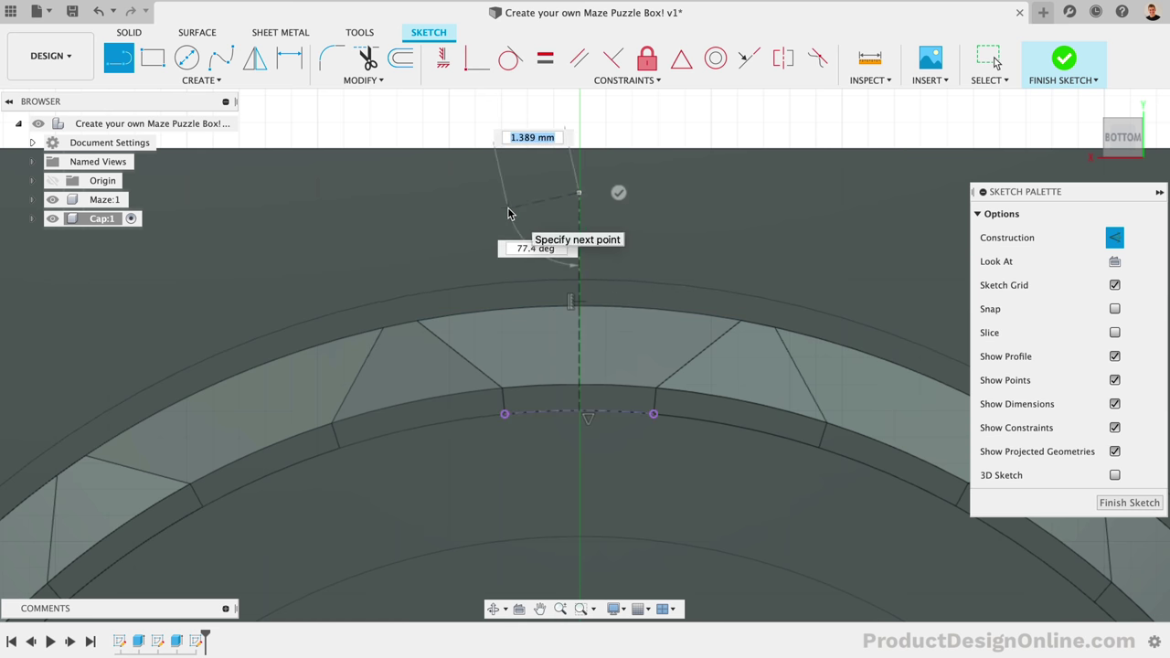
{"action": "key", "text": "Escape"}
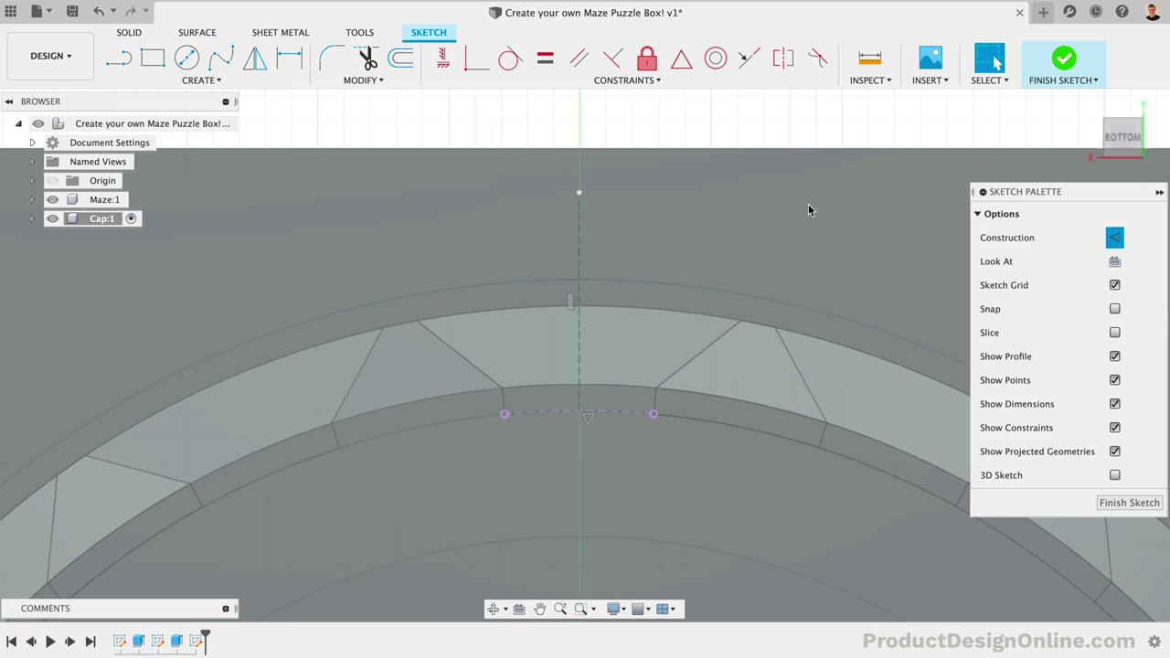
Draw a four-segment line profile with a vertical, horizontal and slanted side, closing on the construction line.
{"action": "left_click", "coordinate": [1114, 237]}
{"action": "key", "text": "l"}
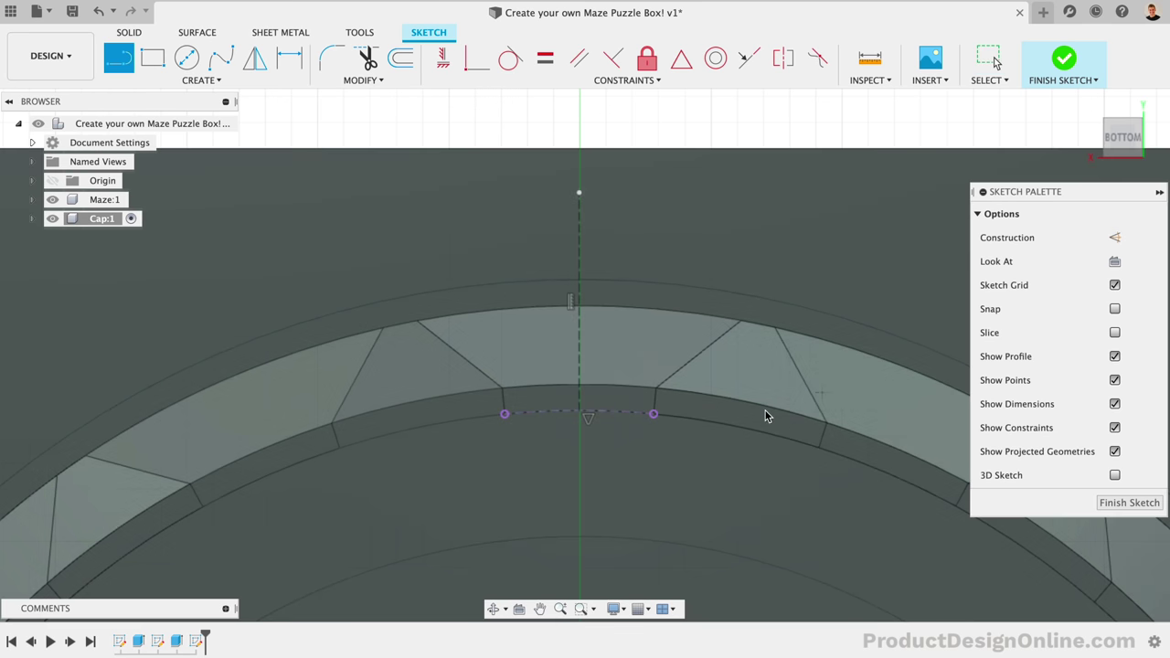
{"action": "left_click", "coordinate": [578, 308]}
{"action": "left_click", "coordinate": [576, 373]}
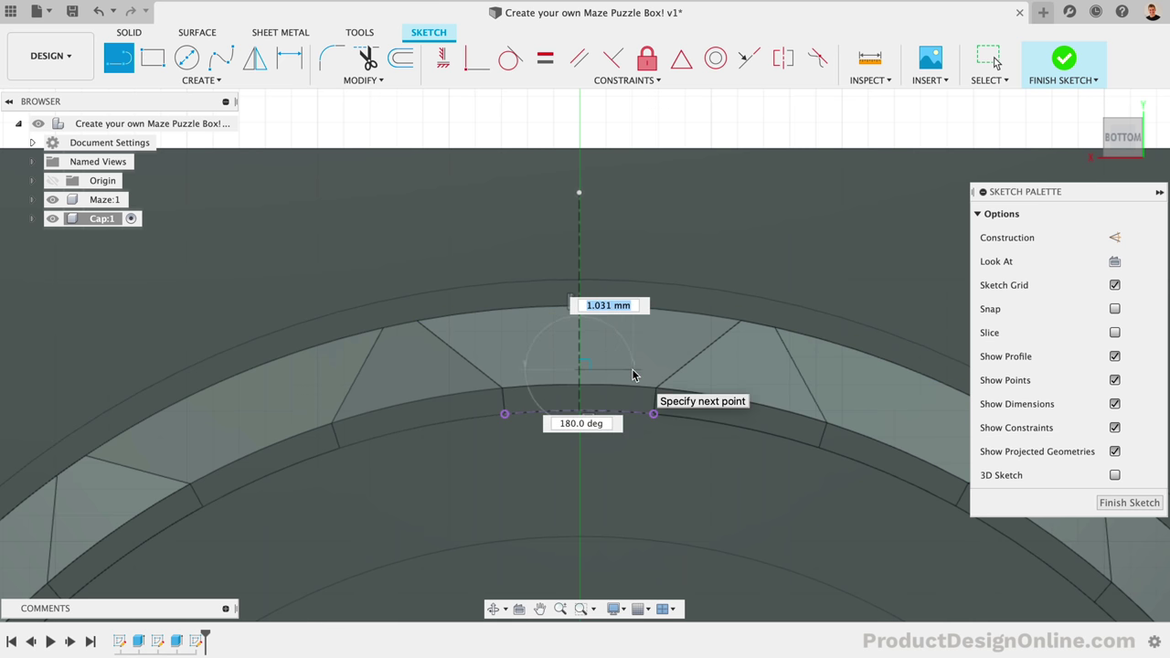
{"action": "left_click", "coordinate": [631, 370]}
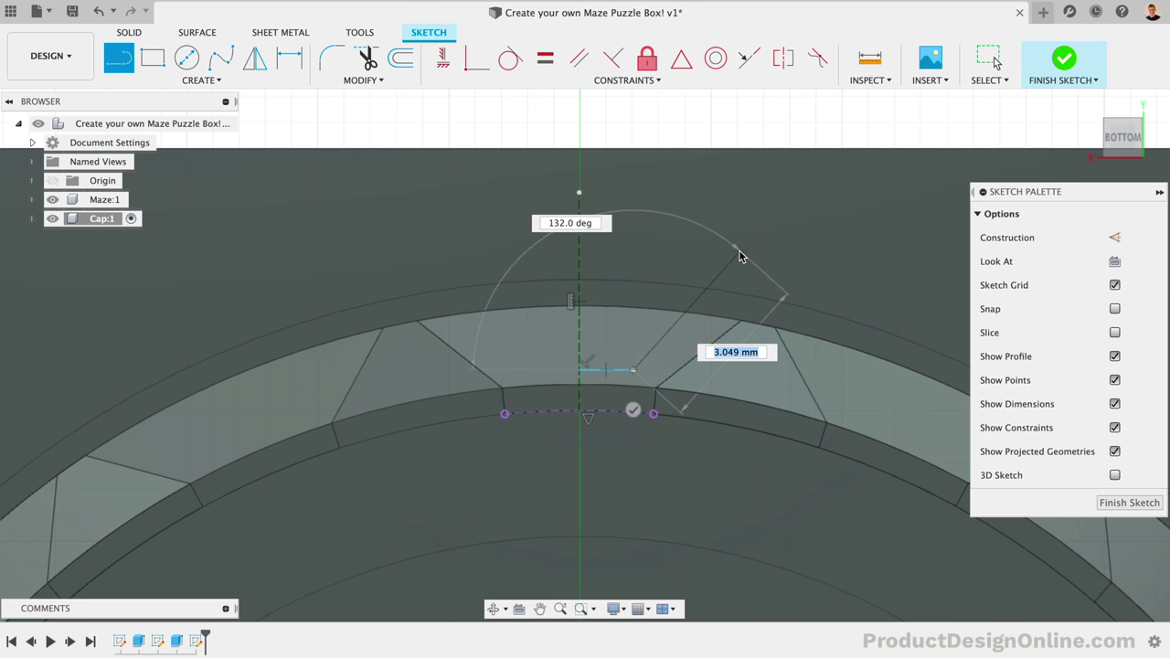
{"action": "left_click", "coordinate": [739, 250]}
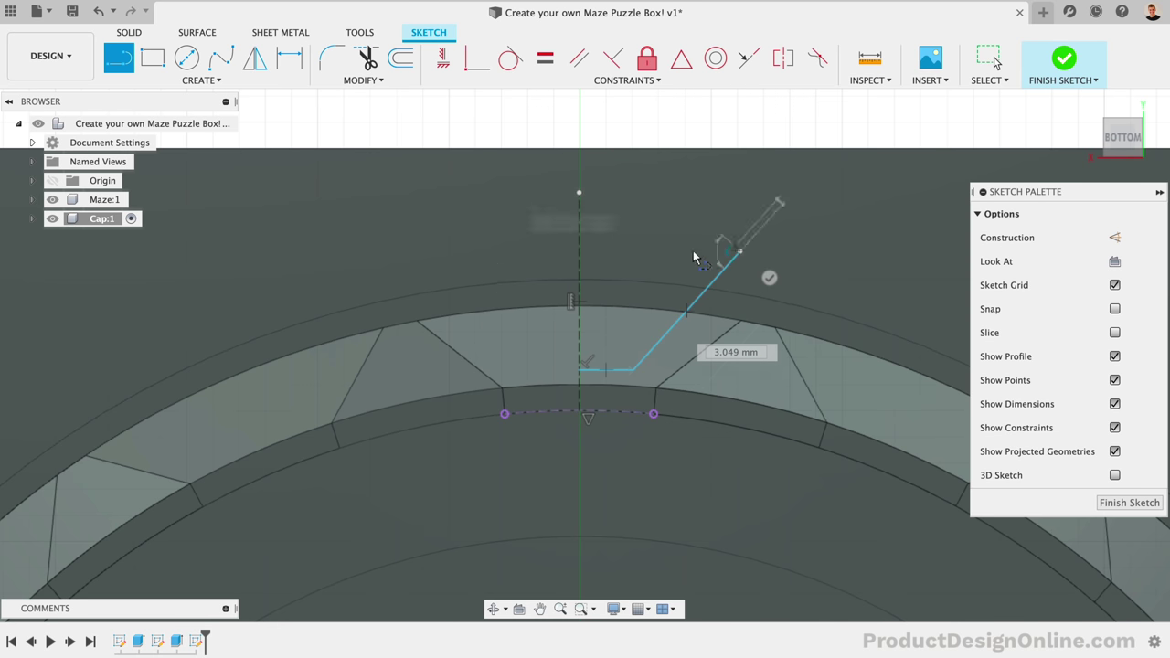
{"action": "left_click", "coordinate": [580, 251]}
{"action": "key", "text": "Escape"}
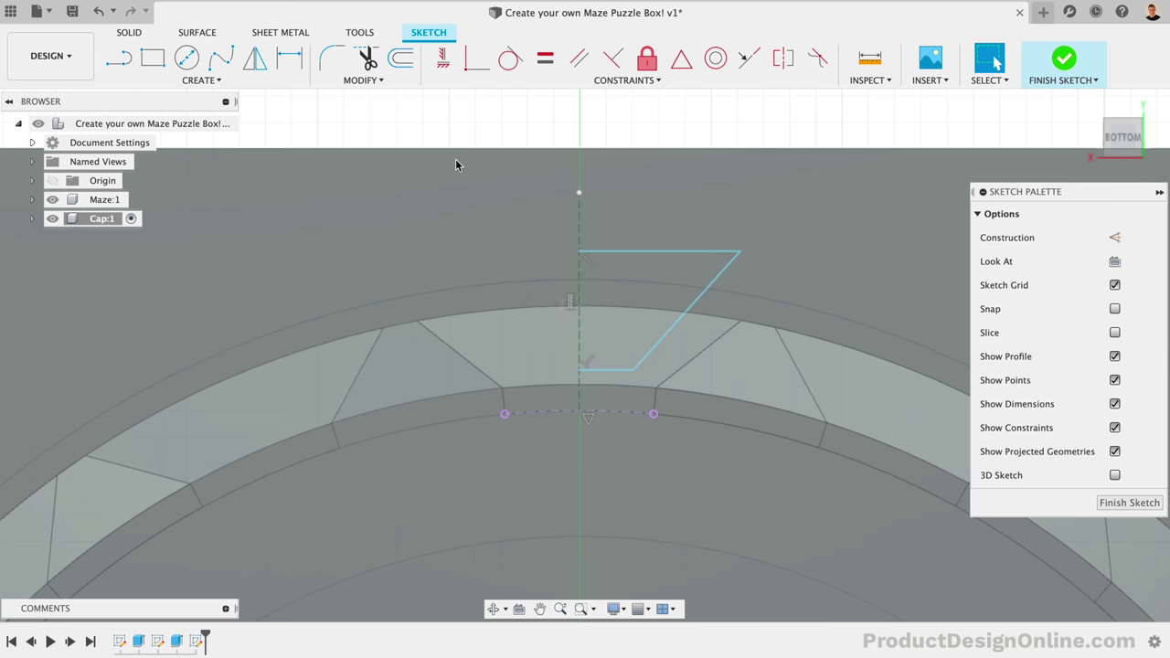
Constrain the profile's top and bottom end points to be vertically aligned.
{"action": "left_click", "coordinate": [442, 62]}
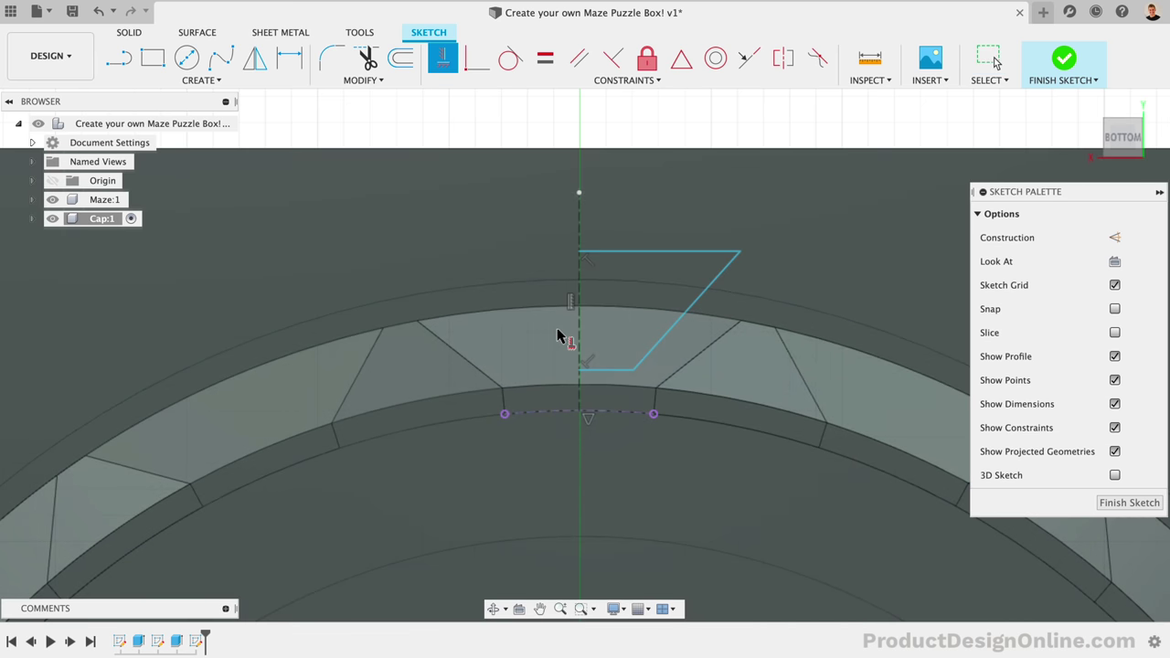
{"action": "left_click", "coordinate": [578, 251]}
{"action": "key", "text": "Escape"}
Add a sketch point at the ring's centre on the construction line and begin dimensioning the profile's lower end.
{"action": "left_click", "coordinate": [163, 81]}
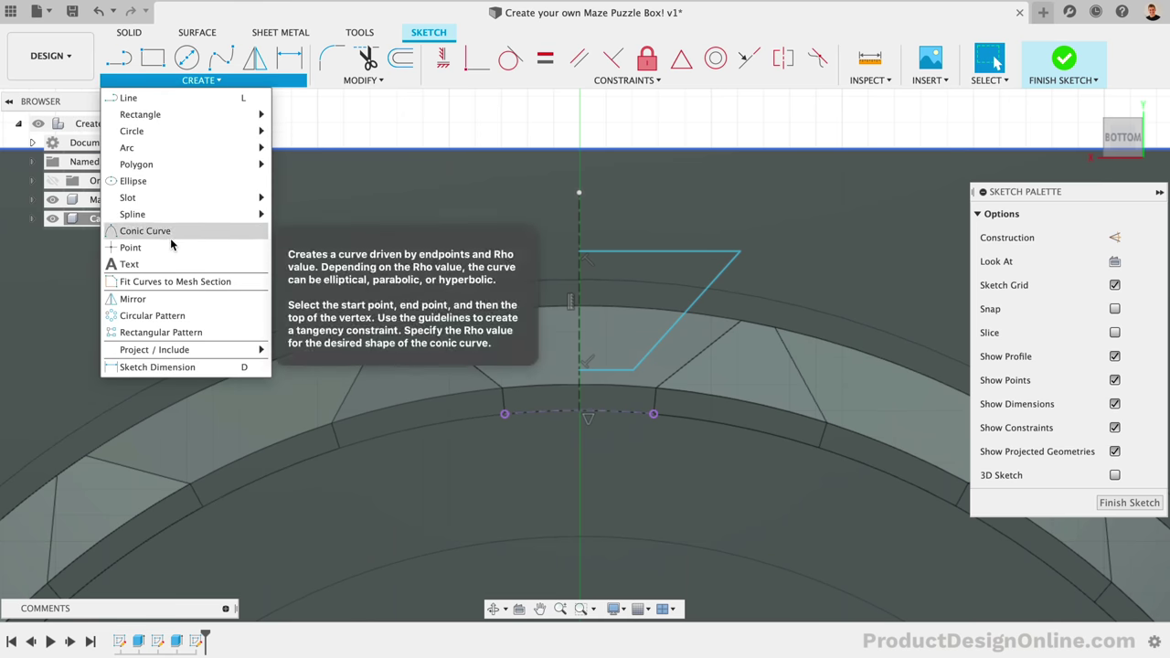
{"action": "left_click", "coordinate": [134, 247]}
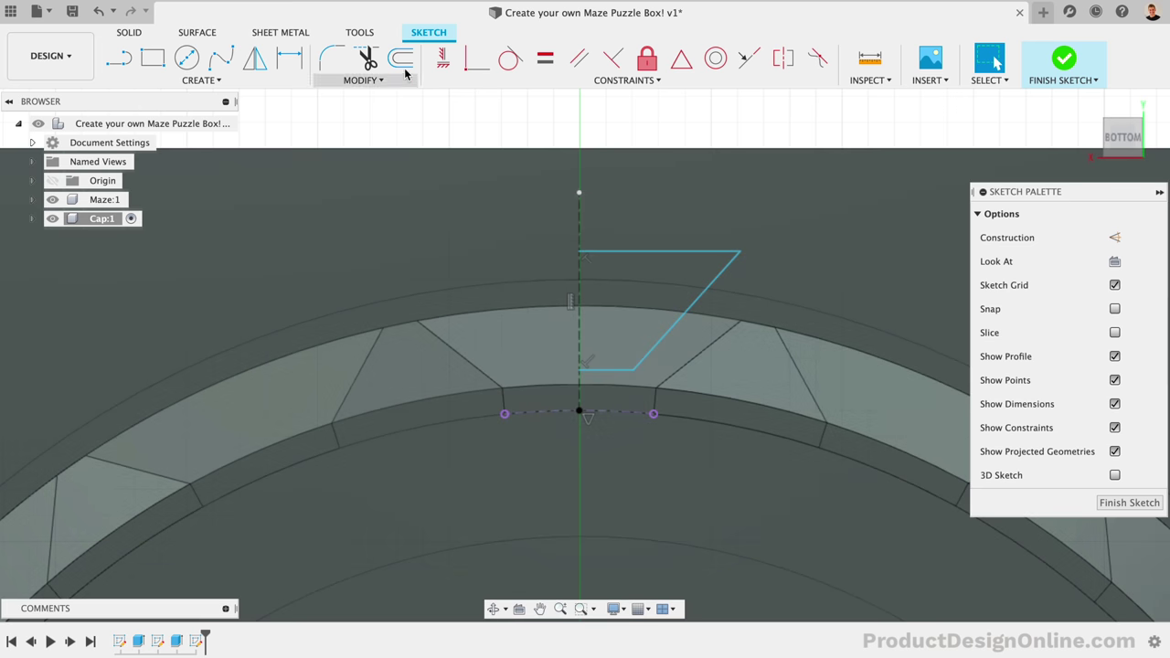
{"action": "left_click", "coordinate": [441, 59]}
{"action": "left_click", "coordinate": [580, 410]}
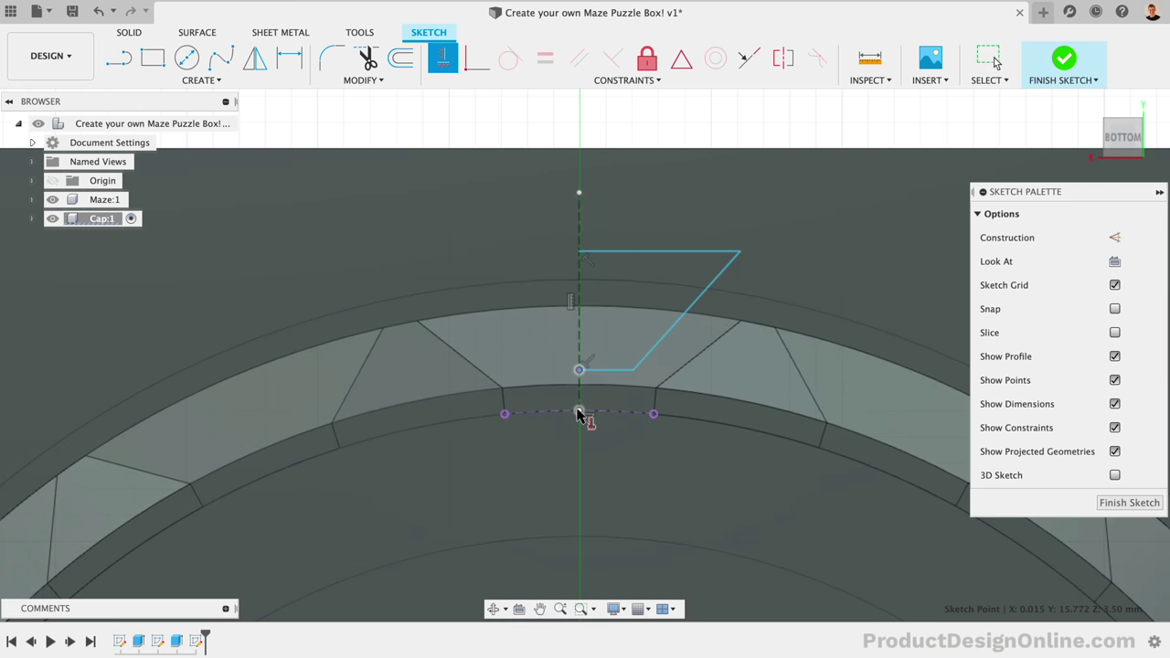
{"action": "left_click", "coordinate": [578, 314]}
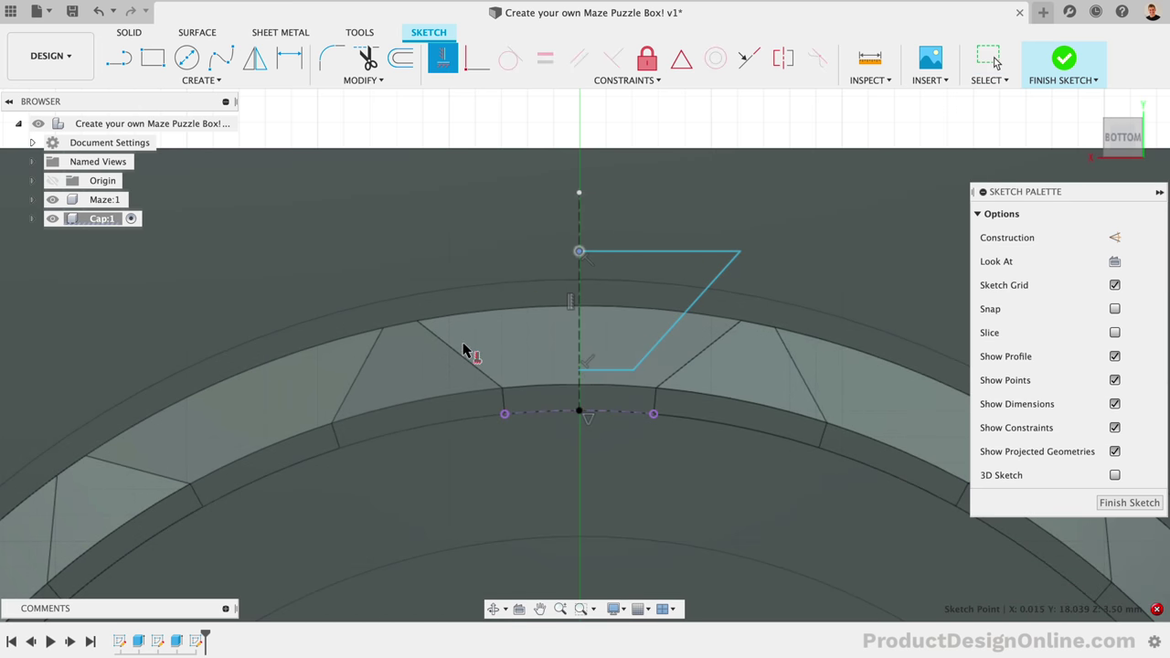
{"action": "key", "text": "Escape"}
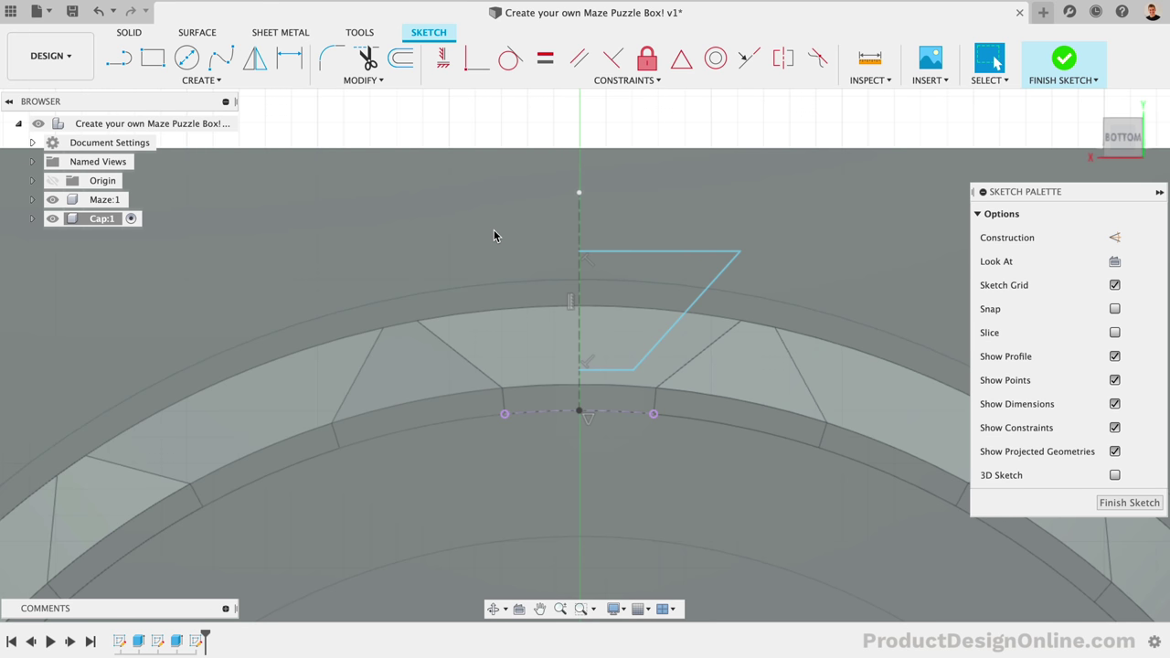
{"action": "key", "text": "d"}
{"action": "left_click", "coordinate": [579, 370]}
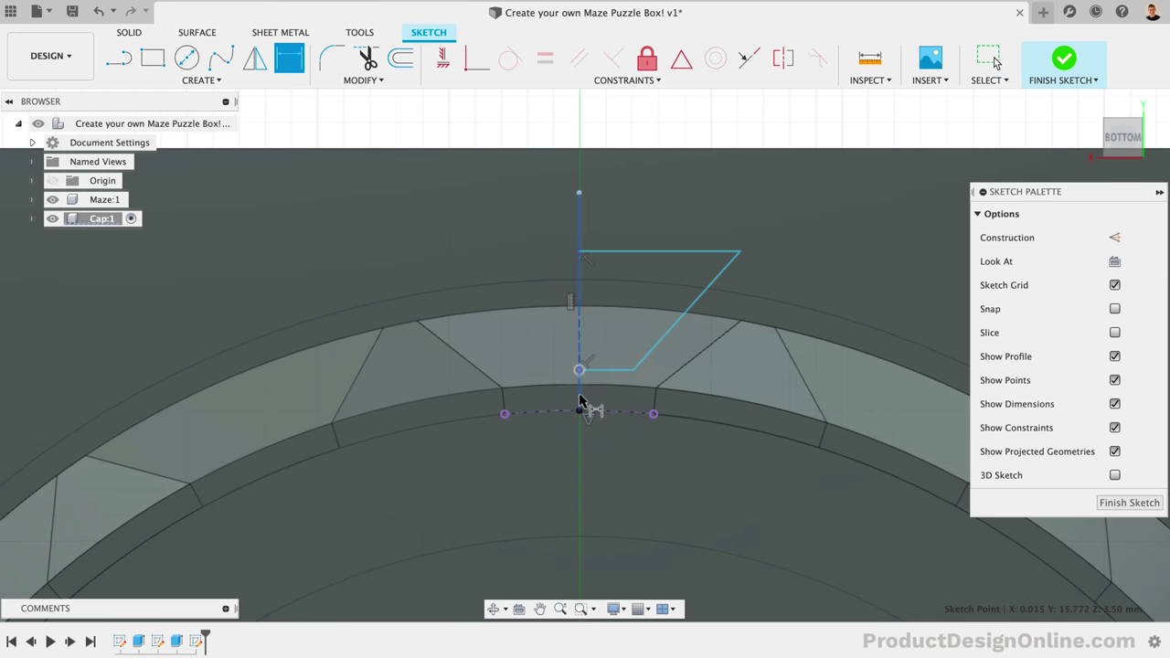
Dimension the profile's gap to the ring at 0.4 mm and the slanted line's angle at 140°.
{"action": "left_click", "coordinate": [595, 406]}
{"action": "left_click", "coordinate": [647, 412]}
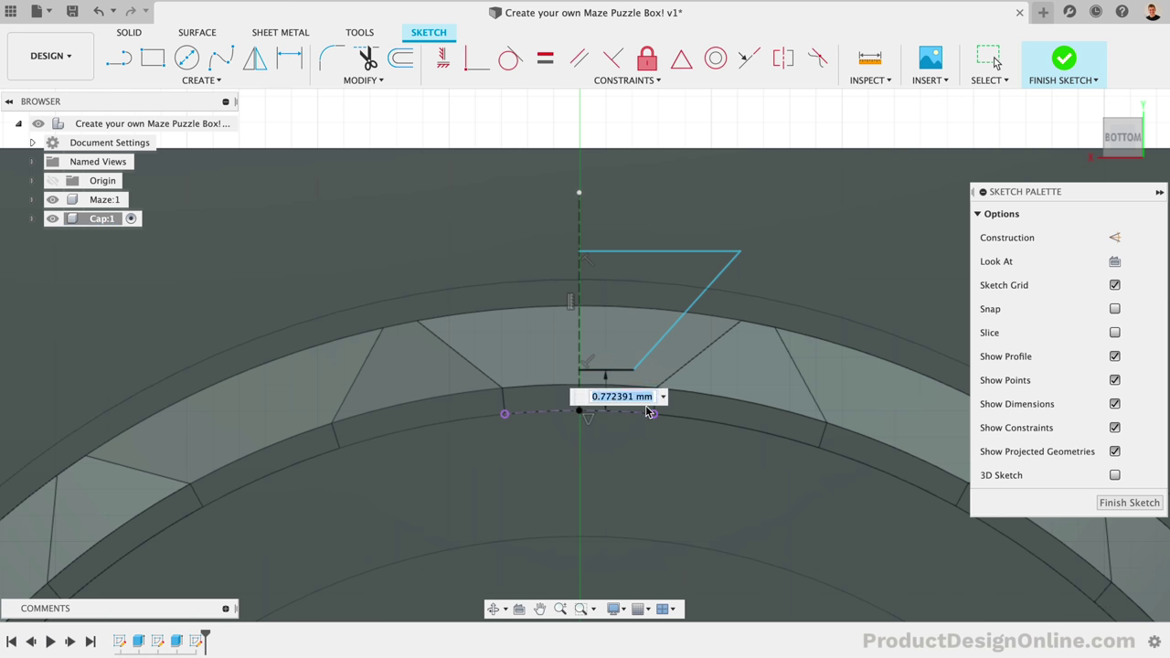
{"action": "type", "text": ".4"}
{"action": "key", "text": "Return"}
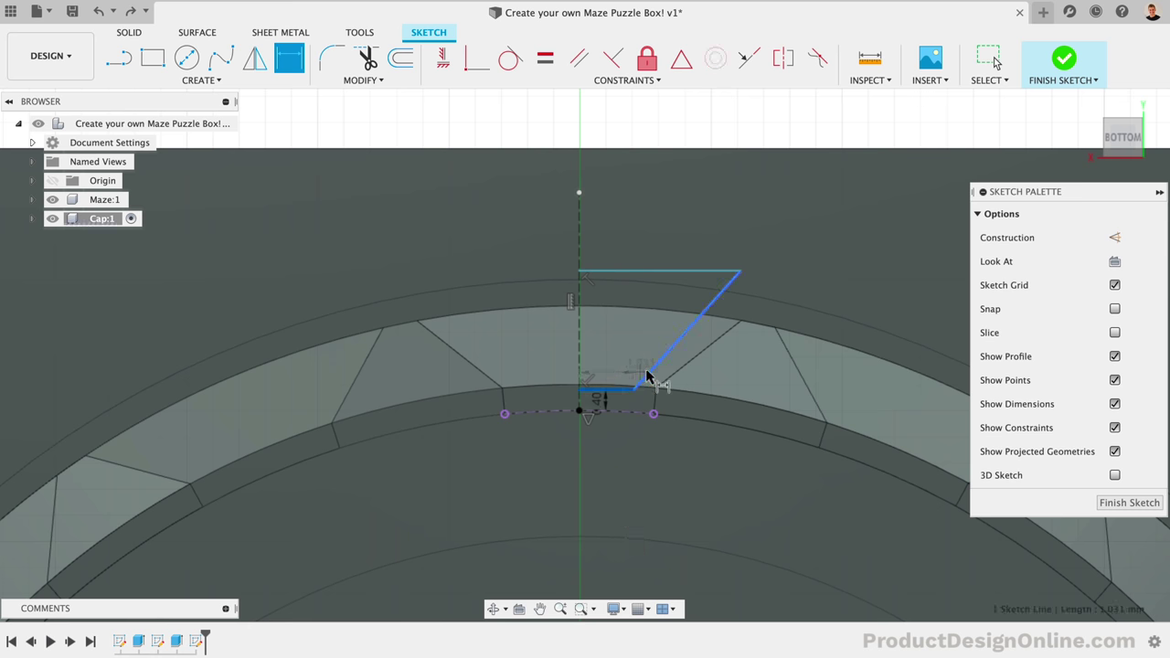
{"action": "left_click", "coordinate": [645, 373]}
{"action": "left_click", "coordinate": [627, 340]}
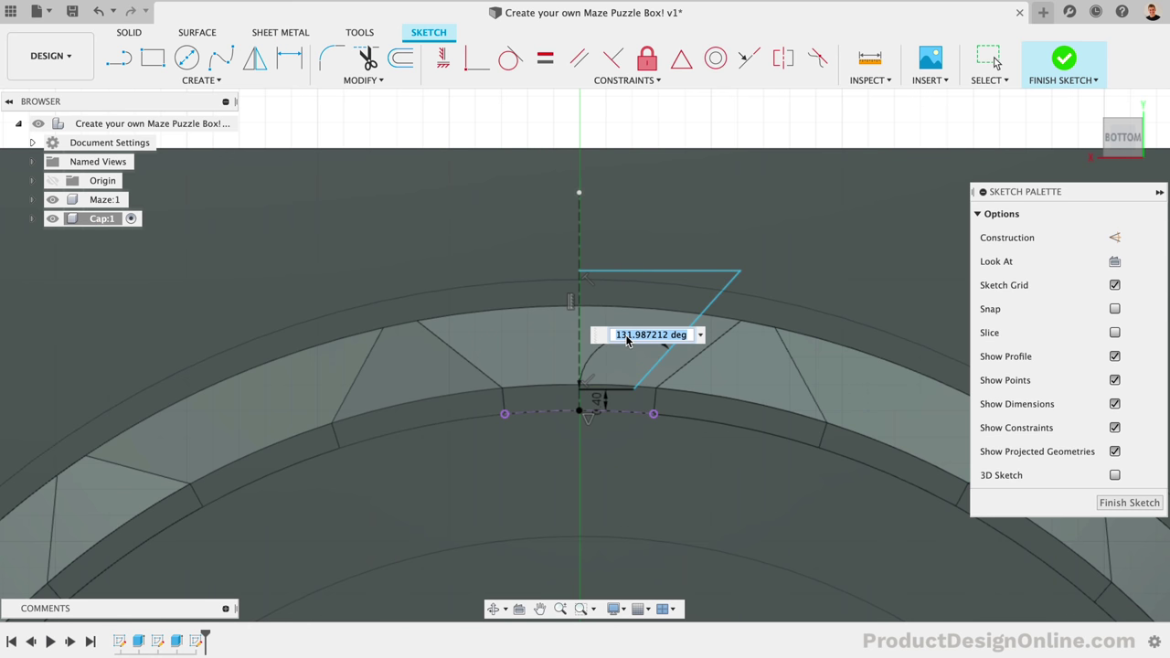
{"action": "type", "text": "140"}
{"action": "key", "text": "Return"}
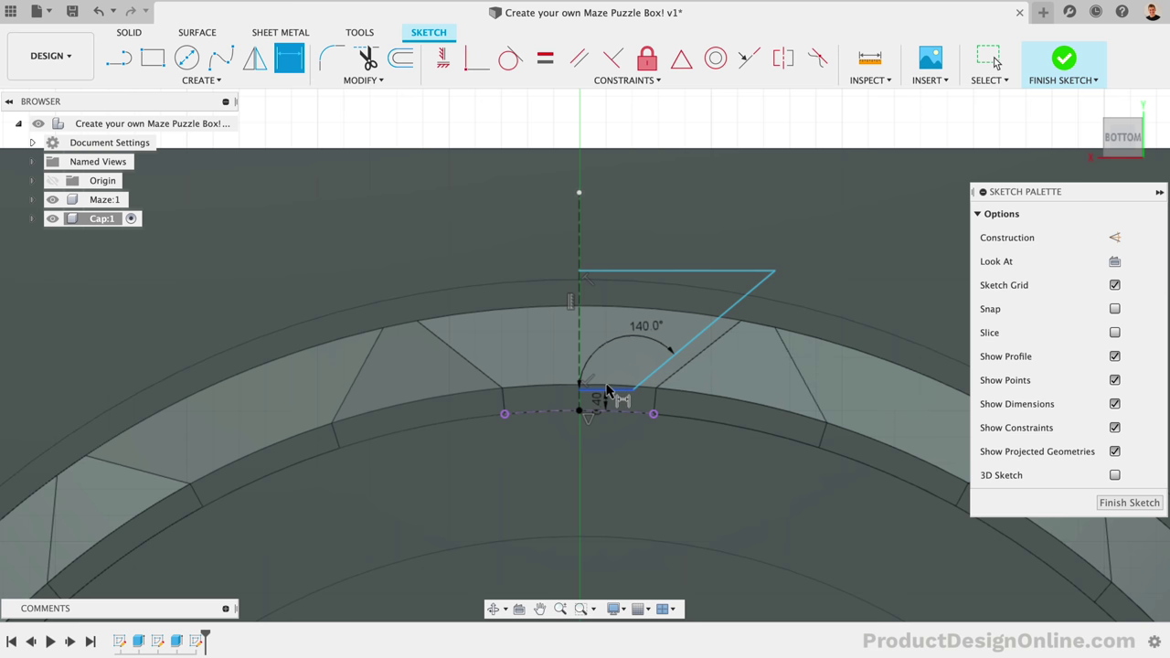
Set the short flat edge to 0.50 mm and the slanted side to 4.00 mm, moving the 140° dimension aside.
{"action": "left_click", "coordinate": [609, 376]}
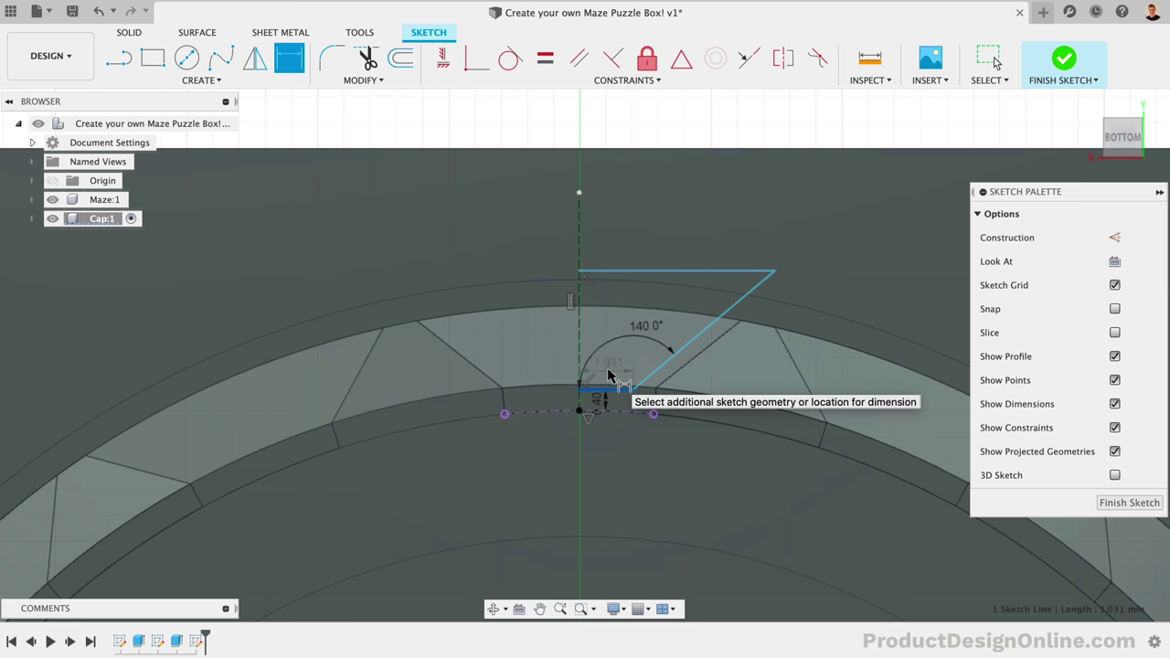
{"action": "left_click", "coordinate": [609, 374]}
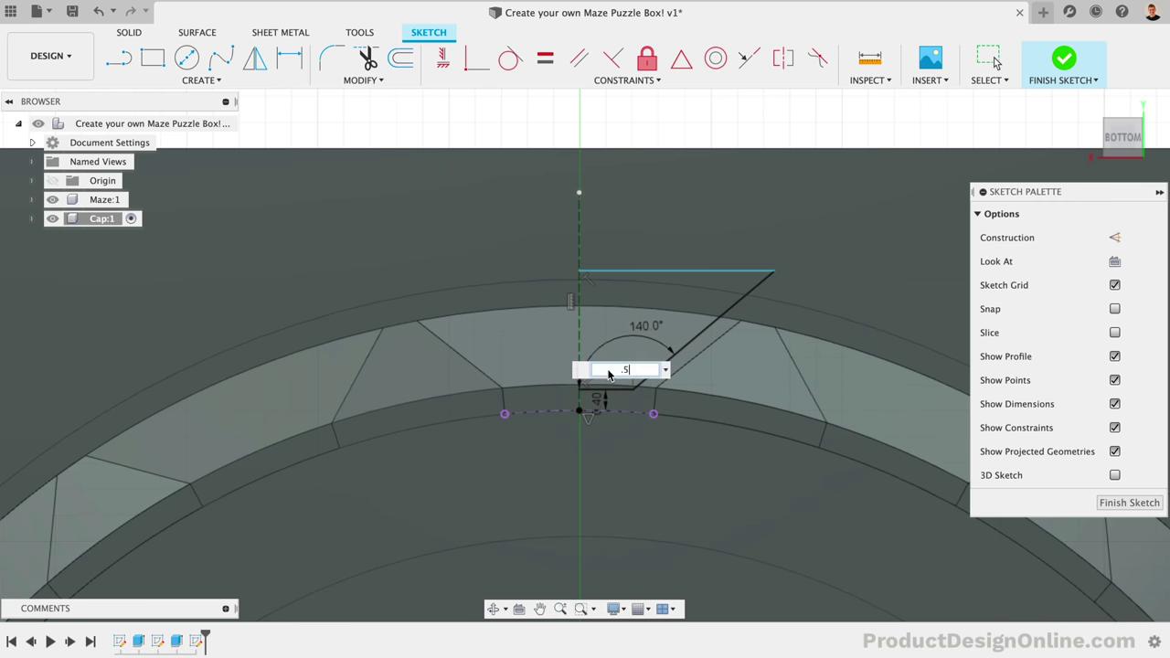
{"action": "key", "text": "Return"}
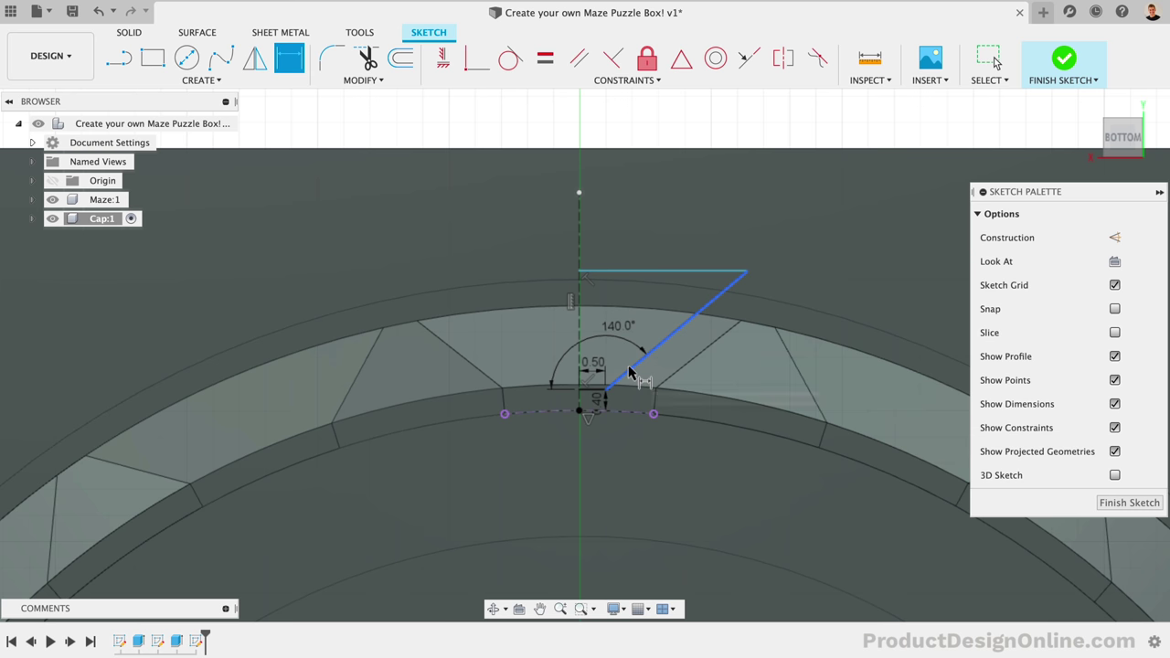
{"action": "left_click", "coordinate": [629, 371]}
{"action": "left_click", "coordinate": [614, 360]}
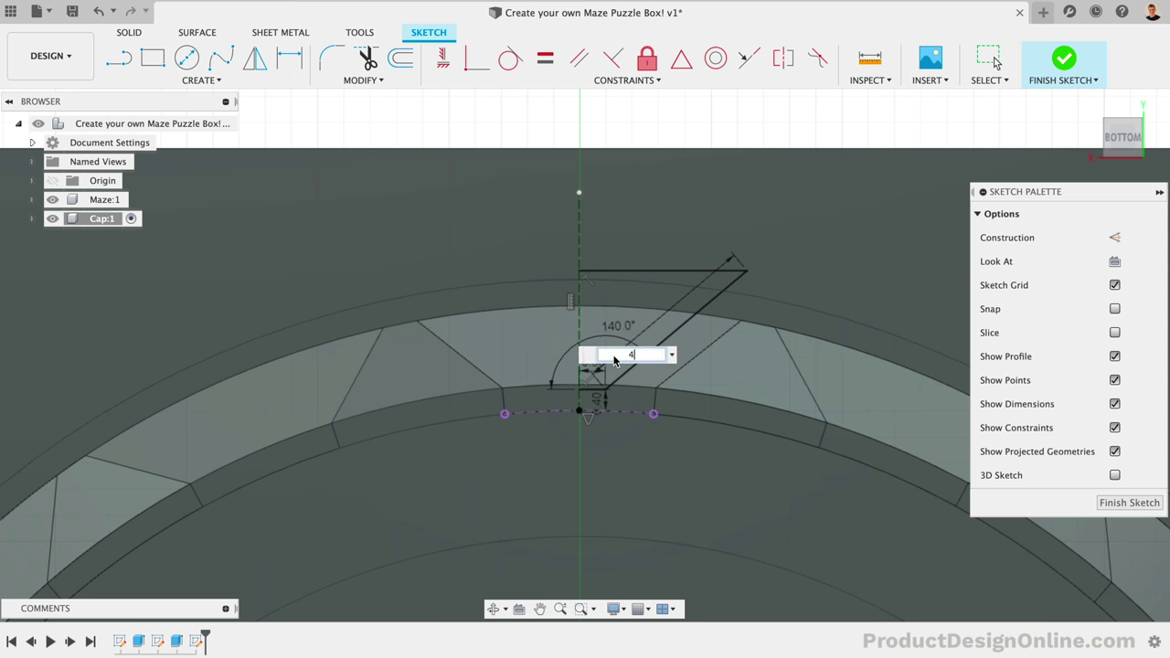
{"action": "key", "text": "Return"}
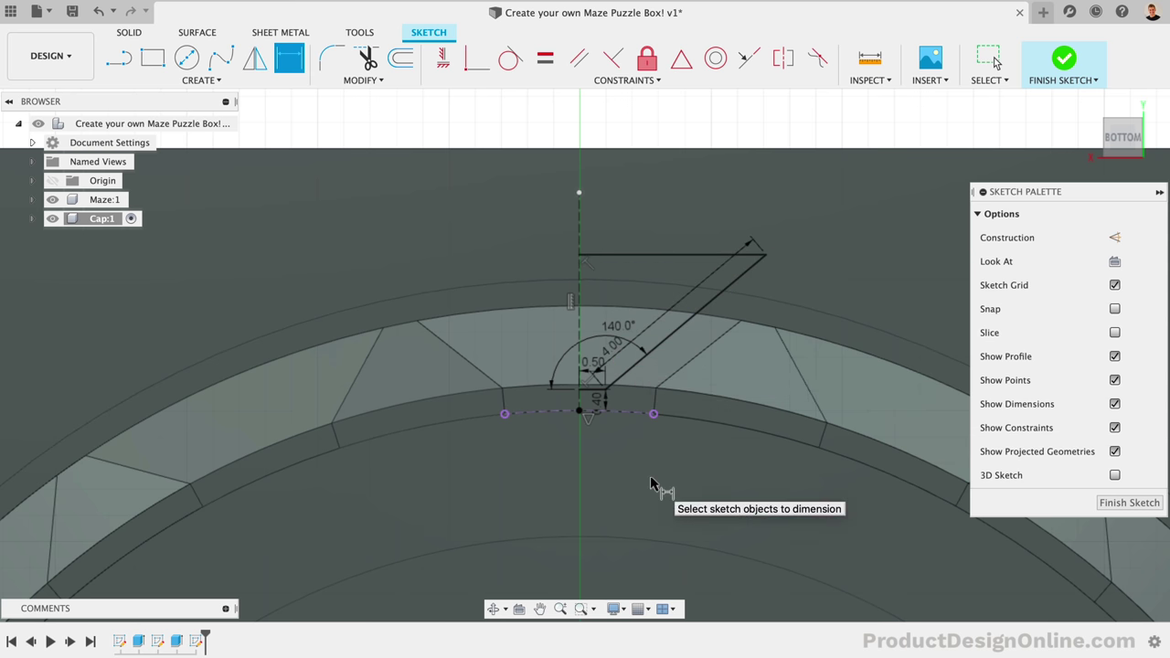
{"action": "key", "text": "Escape"}
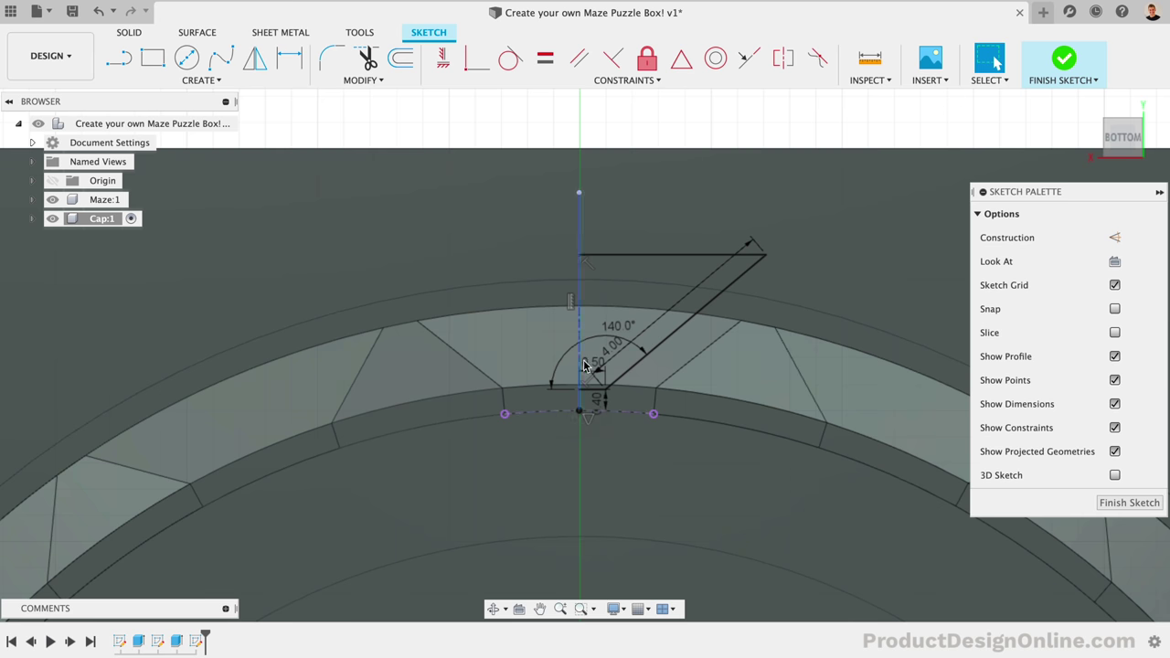
{"action": "left_click_drag", "start_coordinate": [592, 340], "coordinate": [700, 460]}
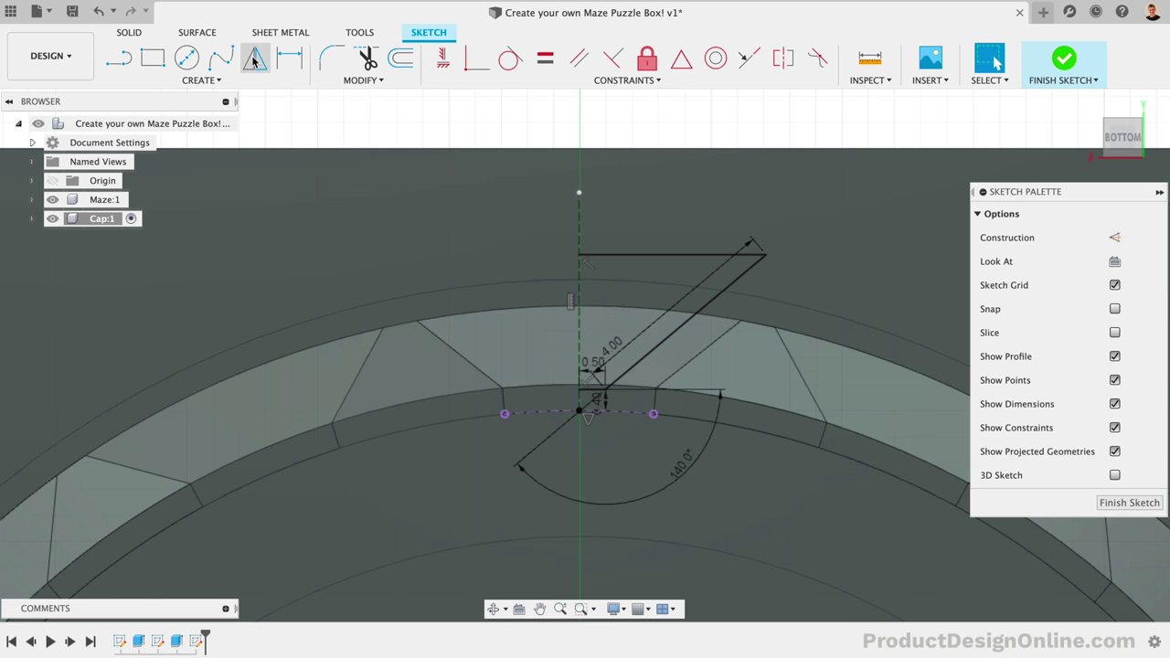
{"action": "left_click", "coordinate": [254, 61]}
Mirror the slanted line across the vertical centre line, then hide the Maze body.
{"action": "scroll", "coordinate": [642, 380], "scroll_direction": "up", "scroll_amount": 2}
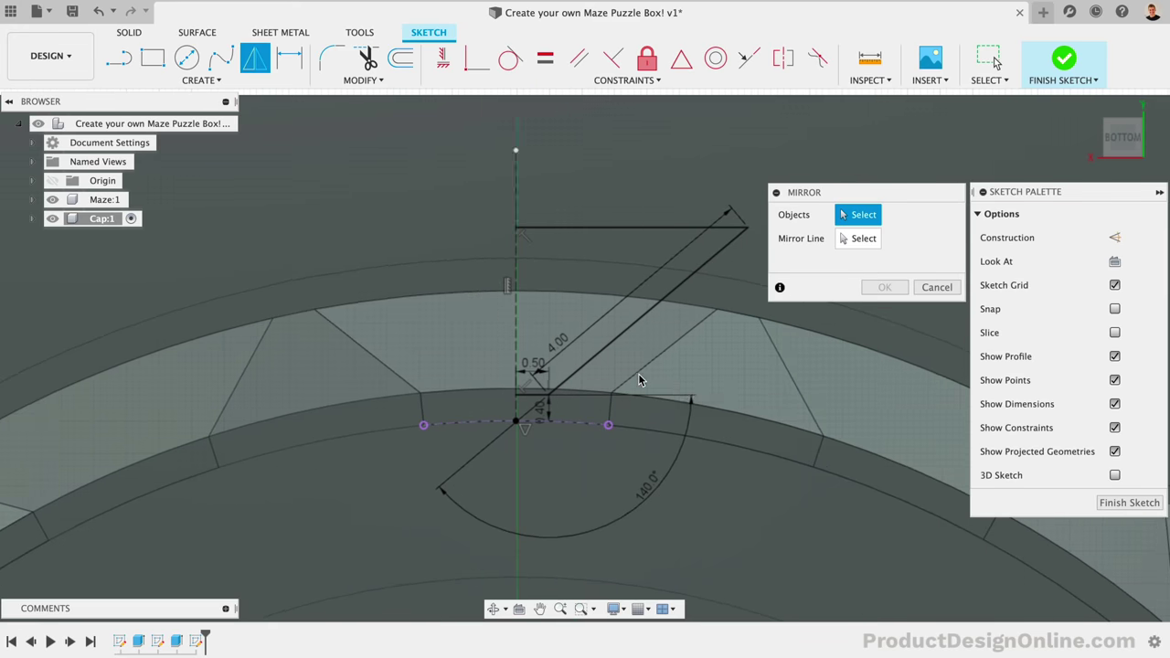
{"action": "left_click", "coordinate": [620, 302]}
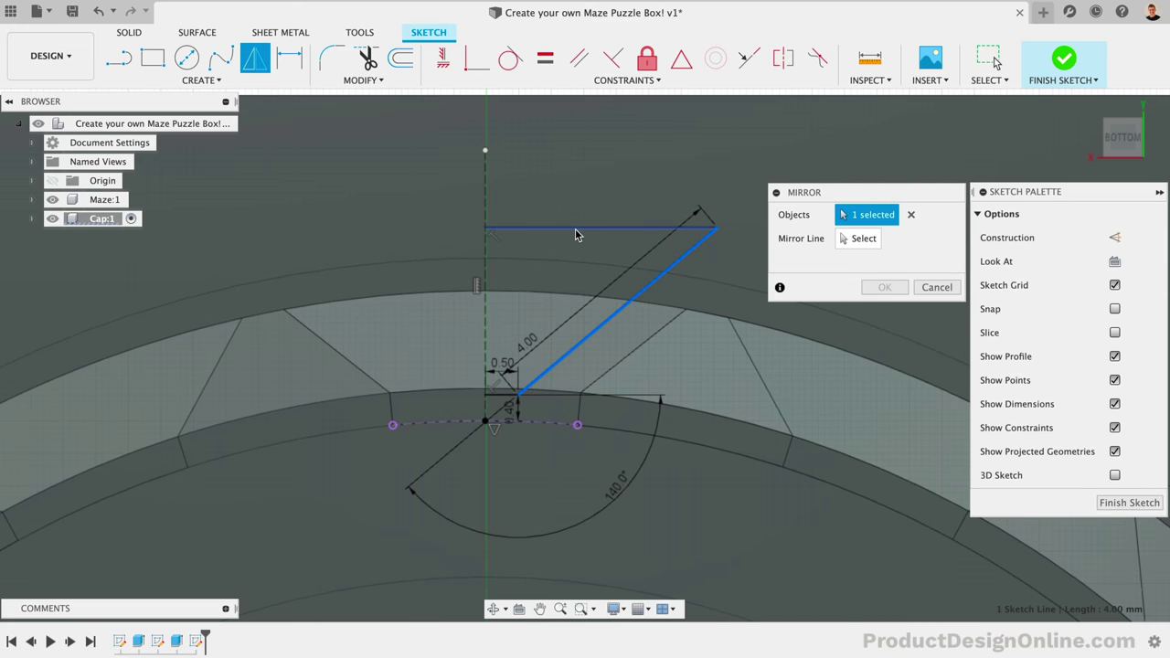
{"action": "left_click", "coordinate": [838, 241]}
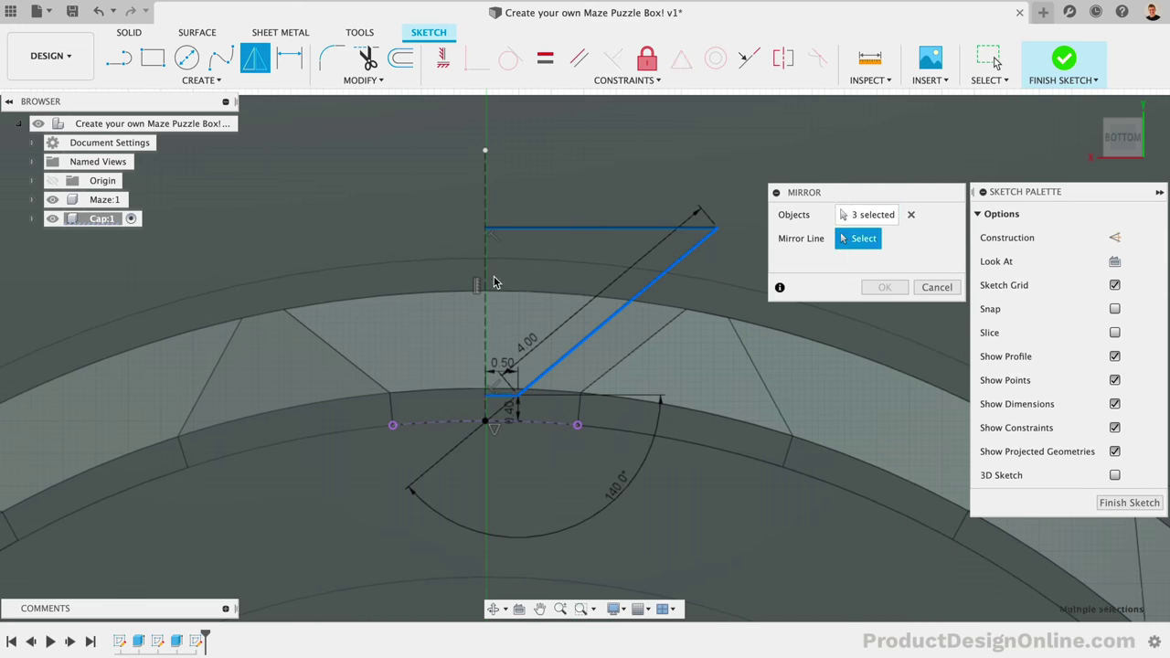
{"action": "left_click", "coordinate": [484, 291]}
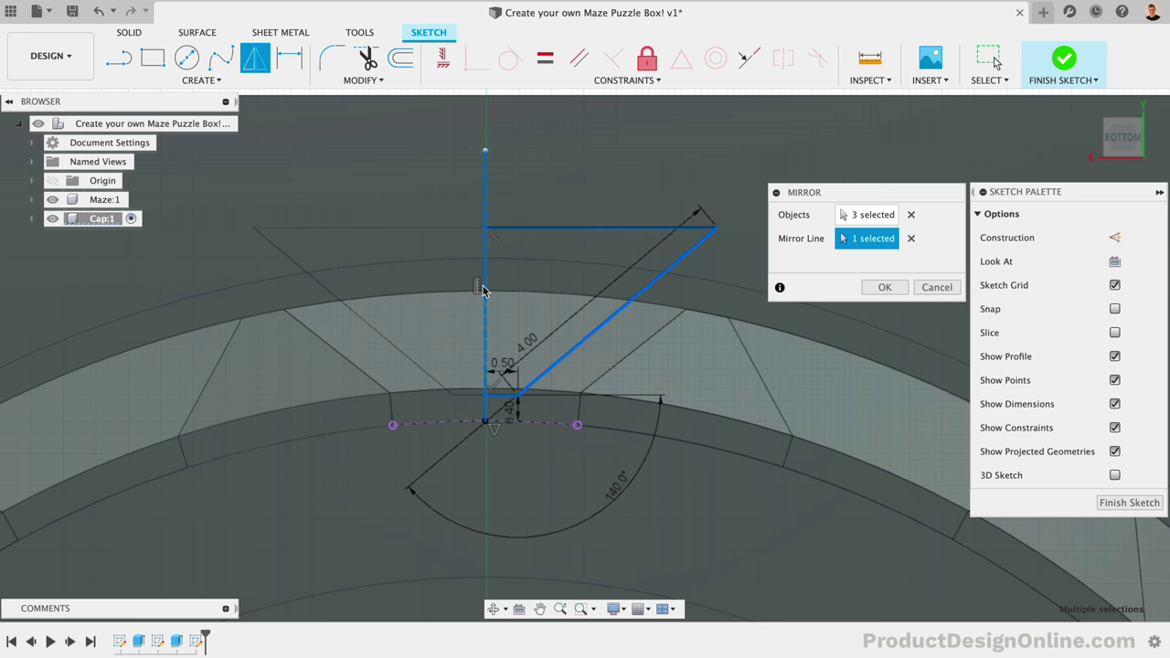
{"action": "left_click", "coordinate": [879, 287]}
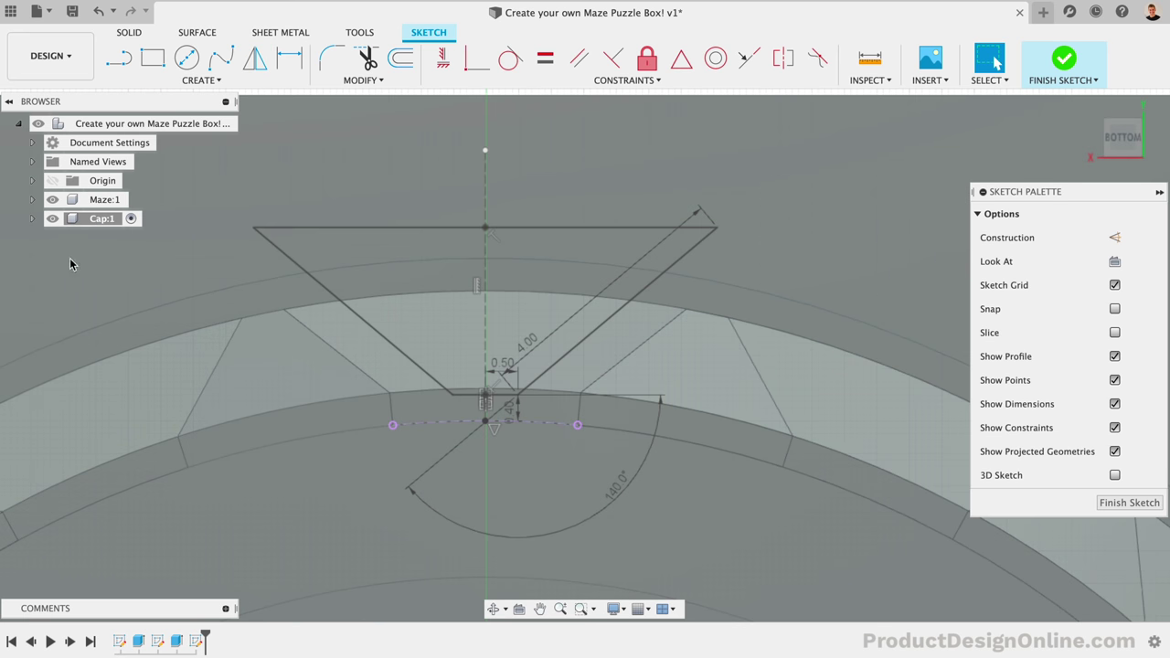
{"action": "left_click", "coordinate": [52, 199]}
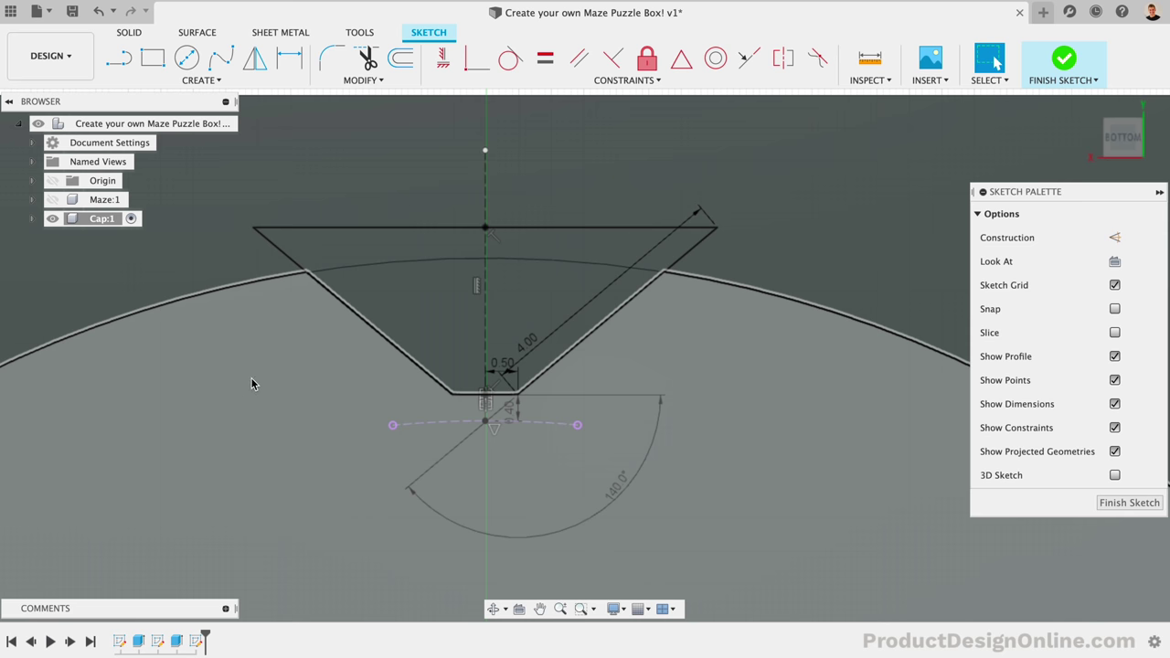
{"action": "middle_click_drag", "start_coordinate": [251, 378], "coordinate": [294, 197], "text": "shift"}
Extrude both triangle-mark profiles -5 mm as a Join into the cap body.
{"action": "key", "text": "e"}
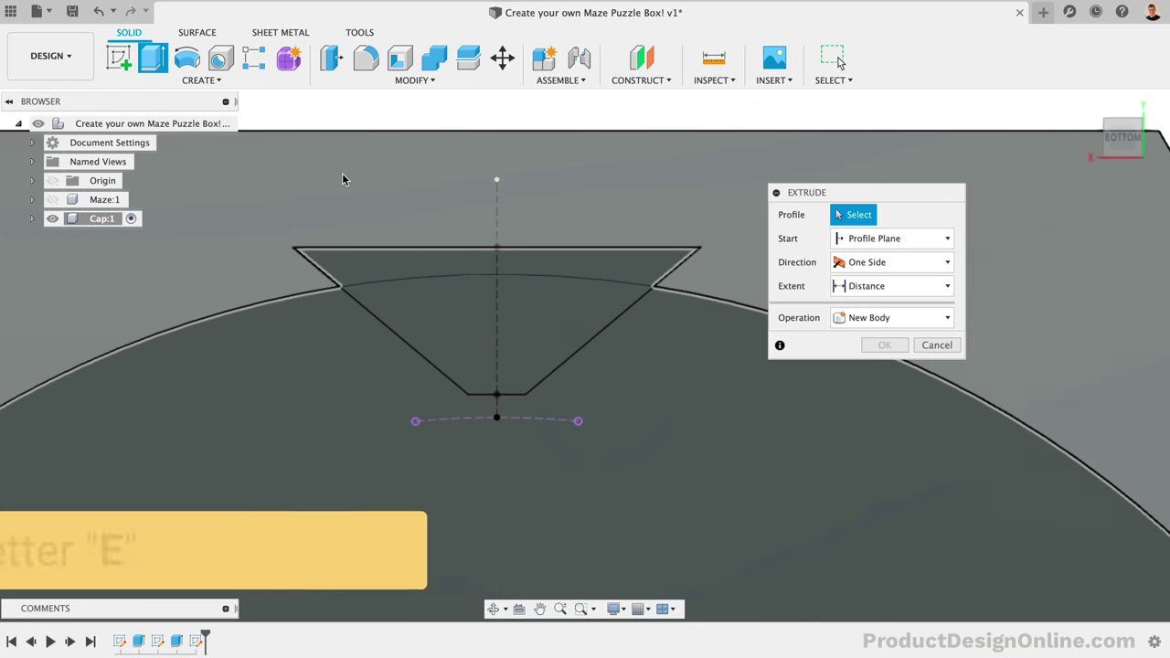
{"action": "left_click", "coordinate": [393, 265]}
{"action": "left_click", "coordinate": [435, 323]}
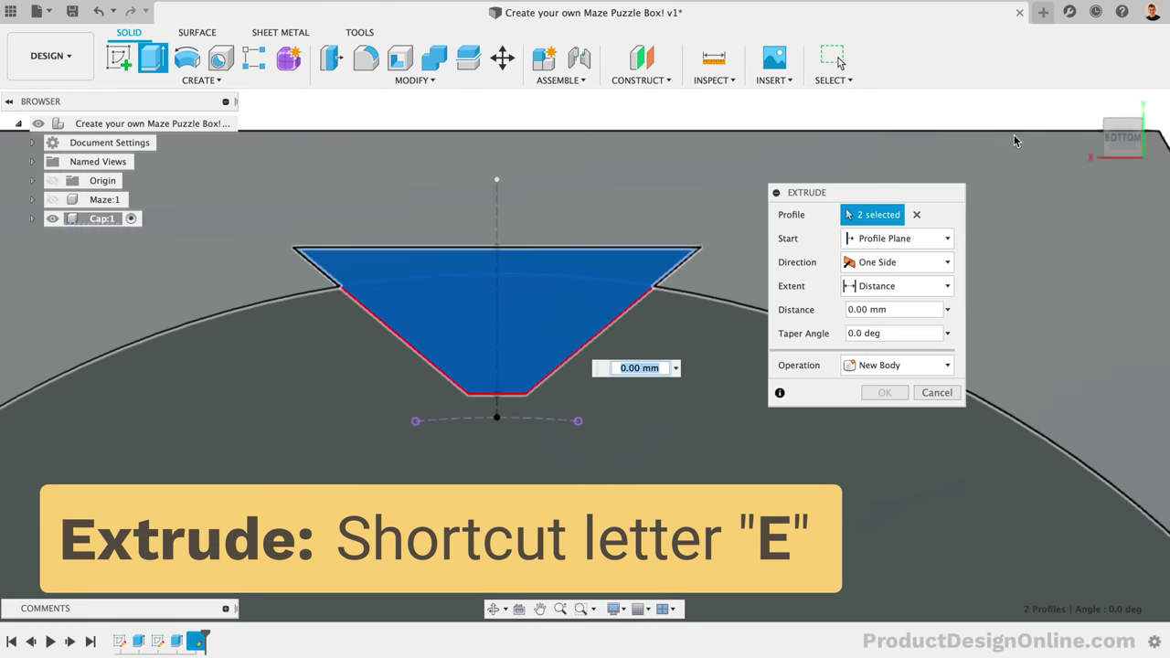
{"action": "middle_click_drag", "start_coordinate": [1119, 142], "coordinate": [1120, 141], "text": "shift"}
{"action": "middle_click_drag", "start_coordinate": [523, 331], "coordinate": [501, 299], "text": "shift"}
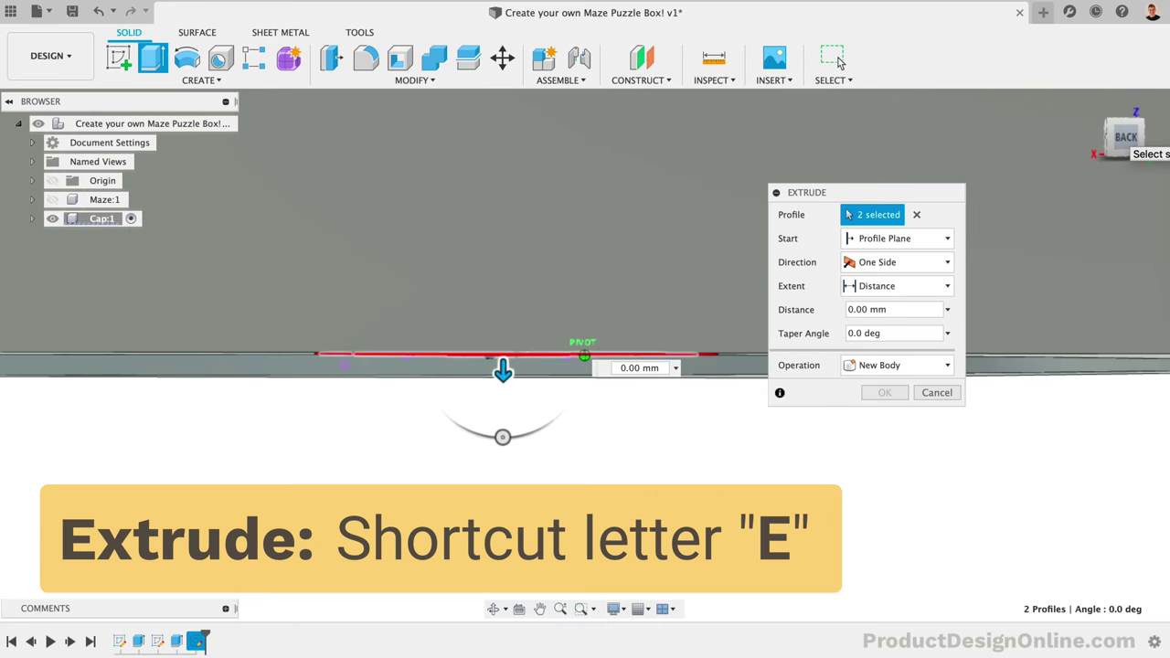
{"action": "left_click_drag", "start_coordinate": [503, 370], "coordinate": [504, 165]}
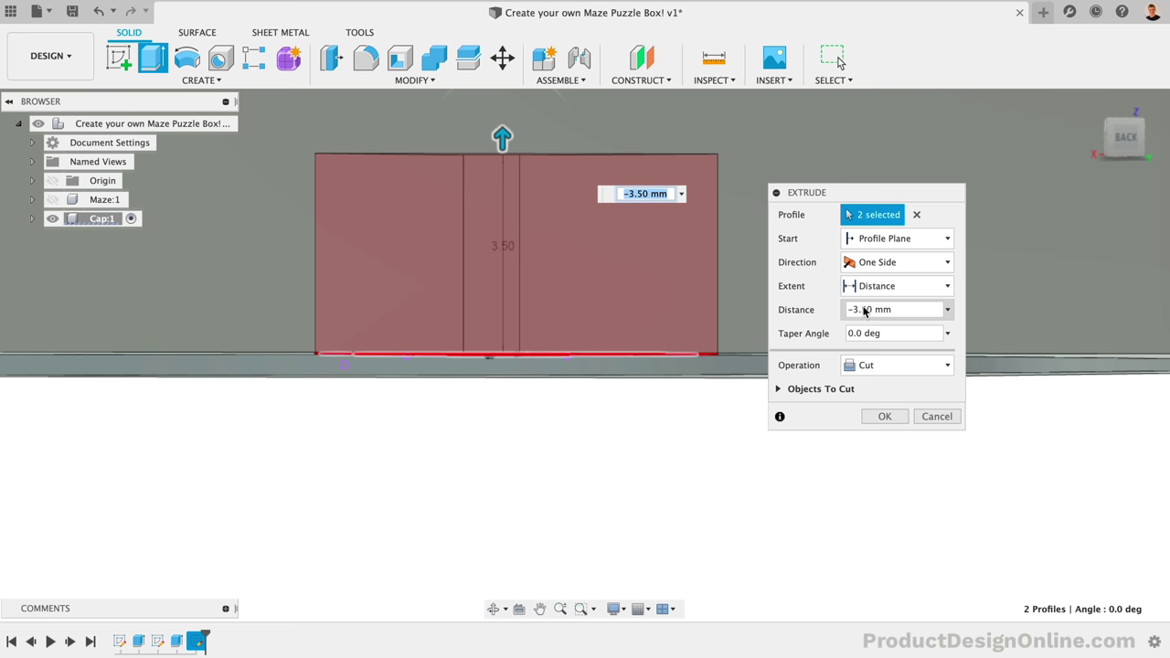
{"action": "double_click", "coordinate": [863, 310]}
{"action": "type", "text": "50"}
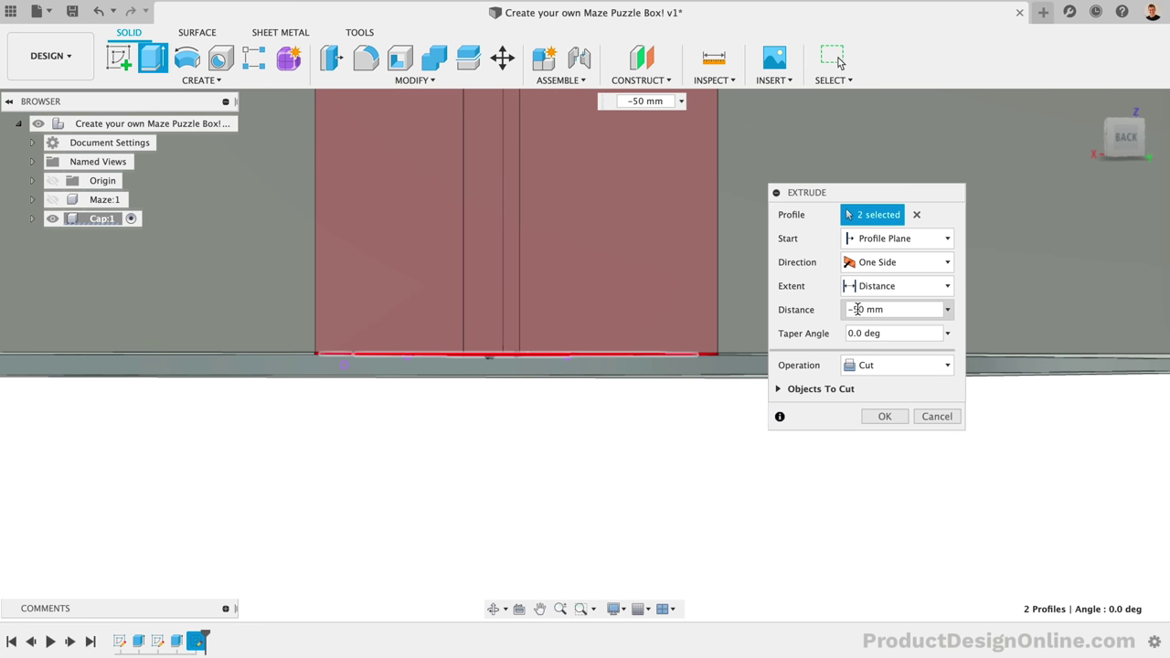
{"action": "type", "text": "."}
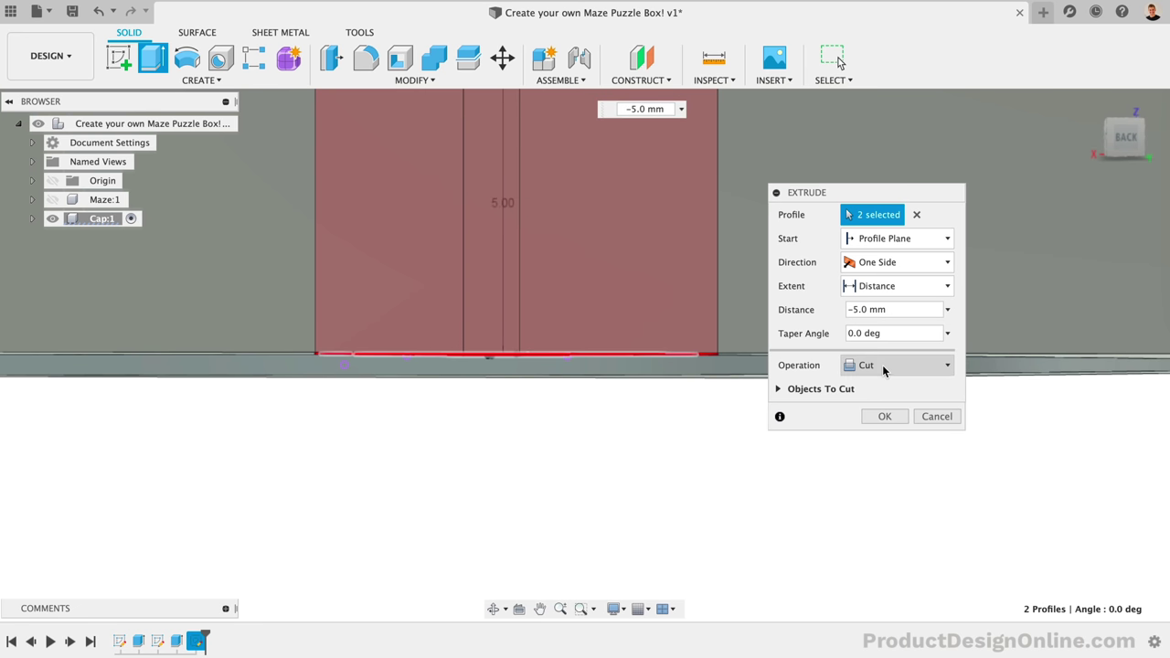
{"action": "left_click", "coordinate": [885, 365]}
{"action": "left_click", "coordinate": [884, 388]}
{"action": "left_click", "coordinate": [884, 392]}
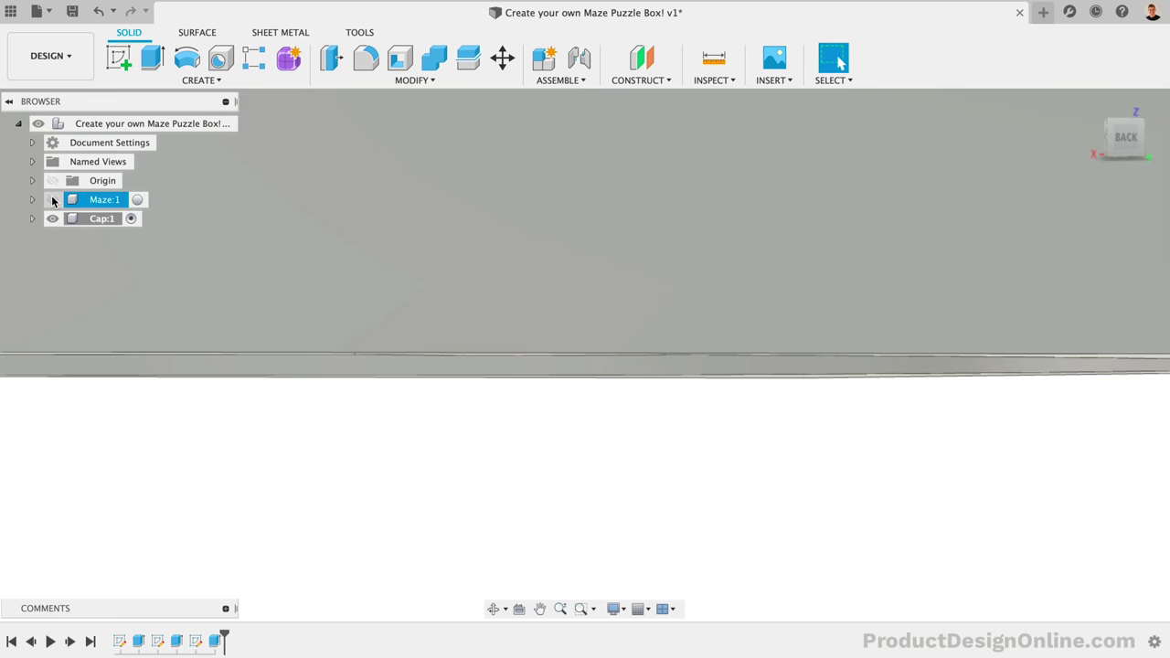
Show the Maze body again and set the Cap component's opacity to 10%.
{"action": "left_click", "coordinate": [52, 199]}
{"action": "scroll", "coordinate": [338, 548], "scroll_direction": "down", "scroll_amount": 5}
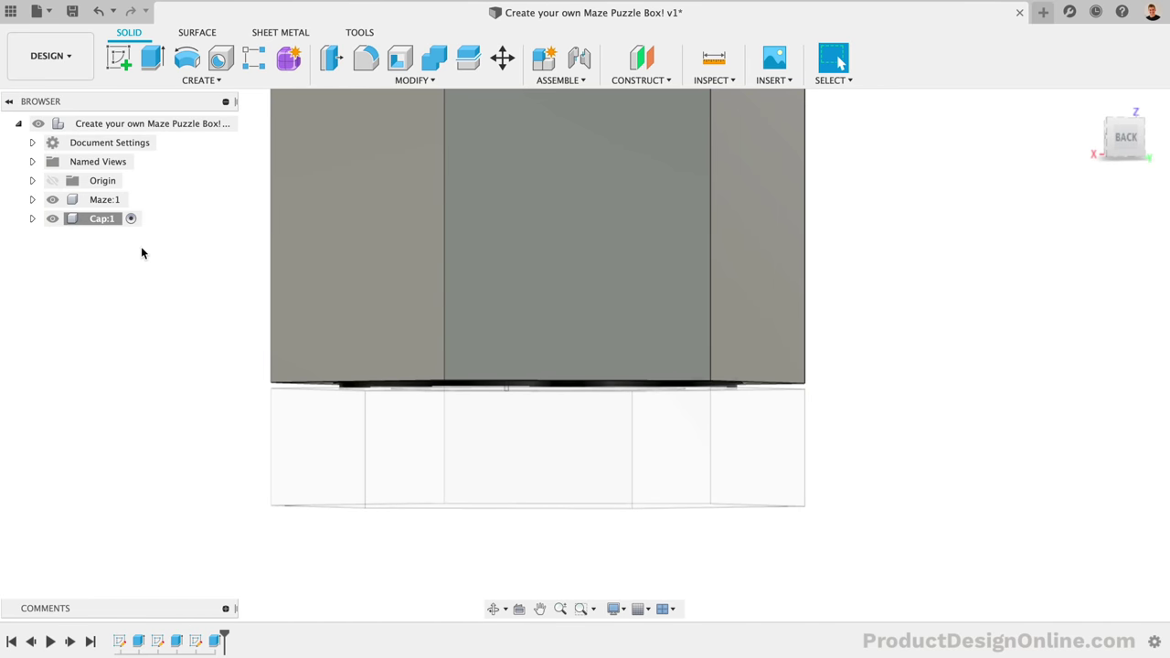
{"action": "right_click", "coordinate": [101, 219]}
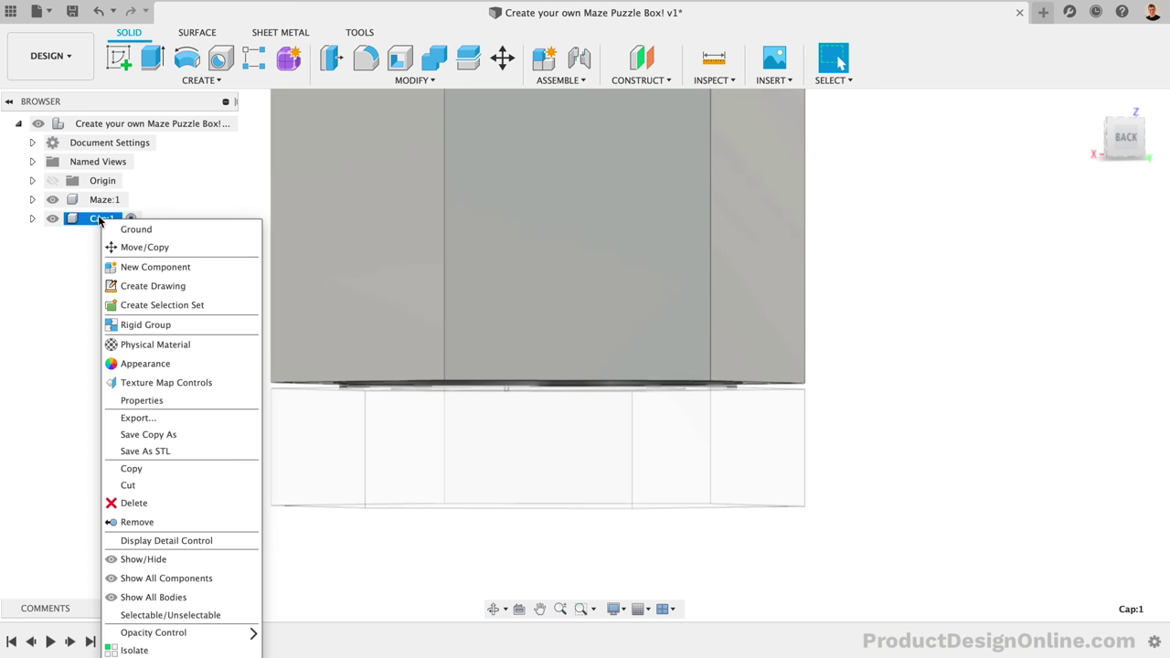
{"action": "mouse_move", "coordinate": [235, 632]}
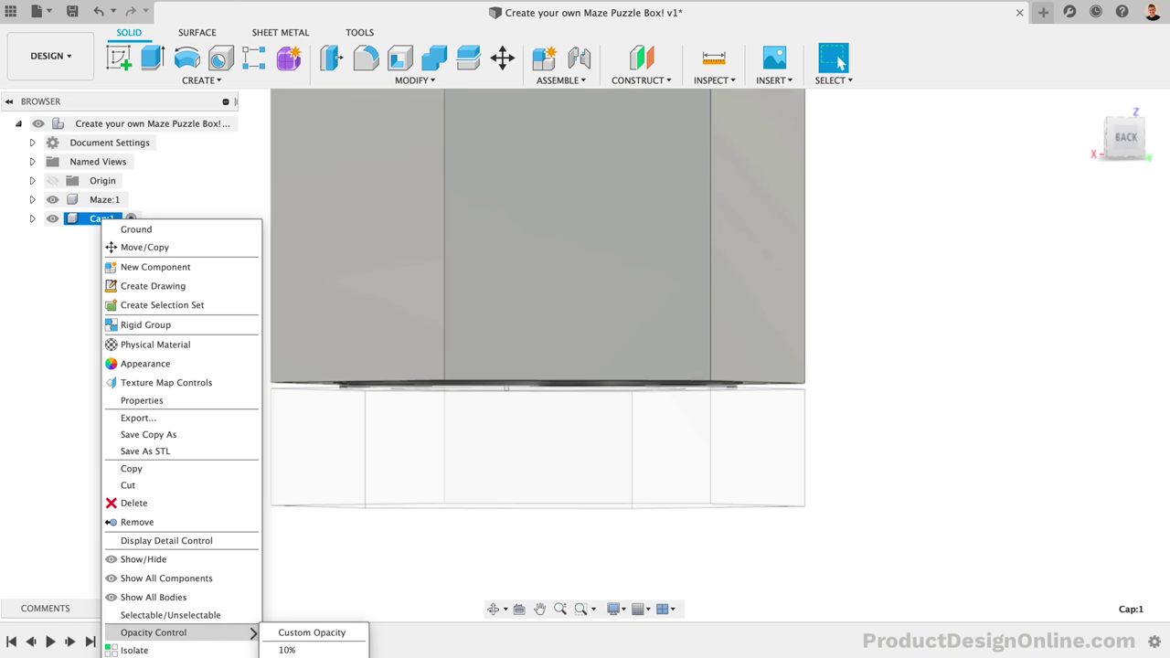
{"action": "left_click", "coordinate": [287, 650]}
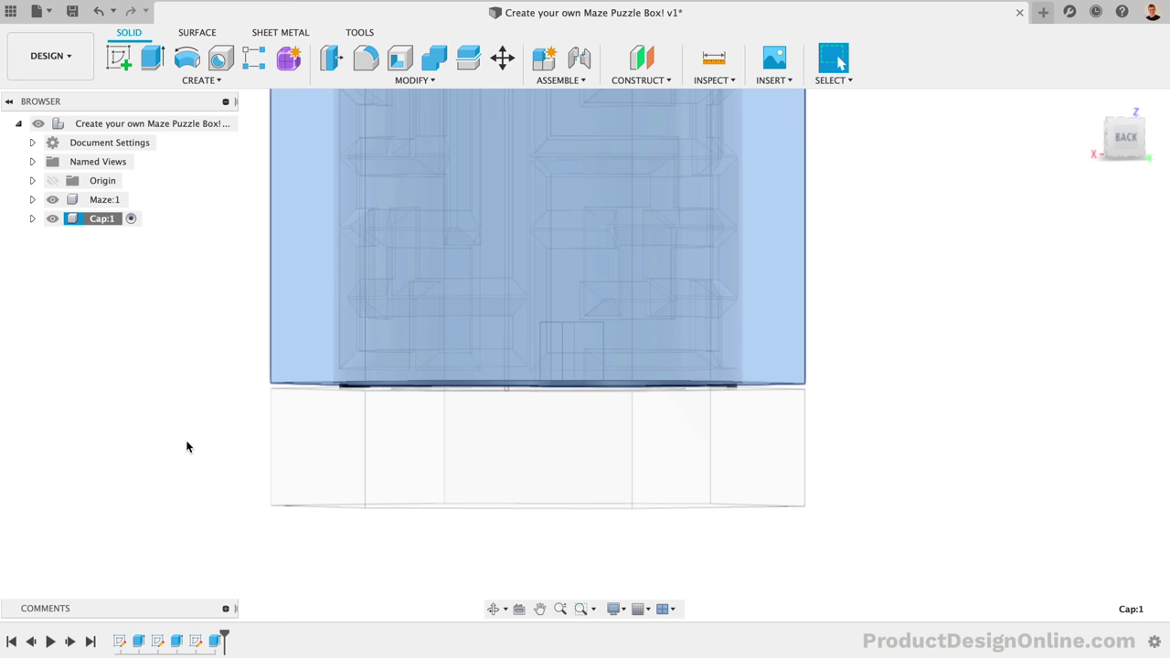
{"action": "middle_click_drag", "start_coordinate": [201, 424], "coordinate": [462, 457], "text": "shift"}
{"action": "scroll", "coordinate": [615, 387], "scroll_direction": "up", "scroll_amount": 1}
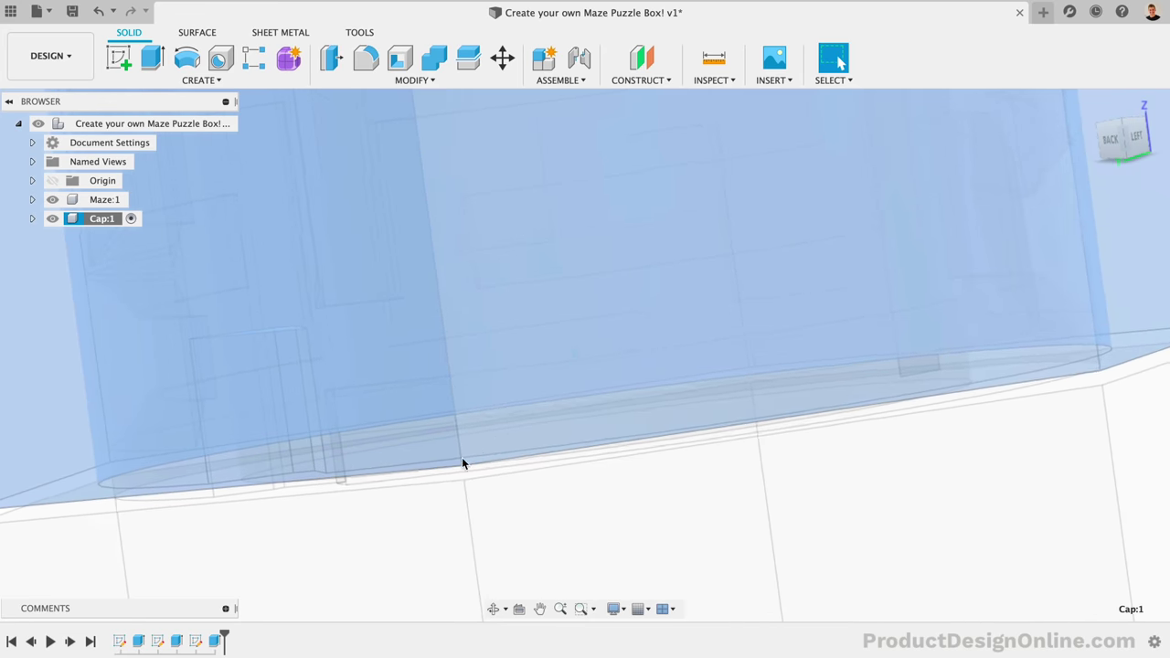
Re-edit the triangle mark's extrusion to start from an offset plane at -2.5 mm.
{"action": "double_click", "coordinate": [214, 641]}
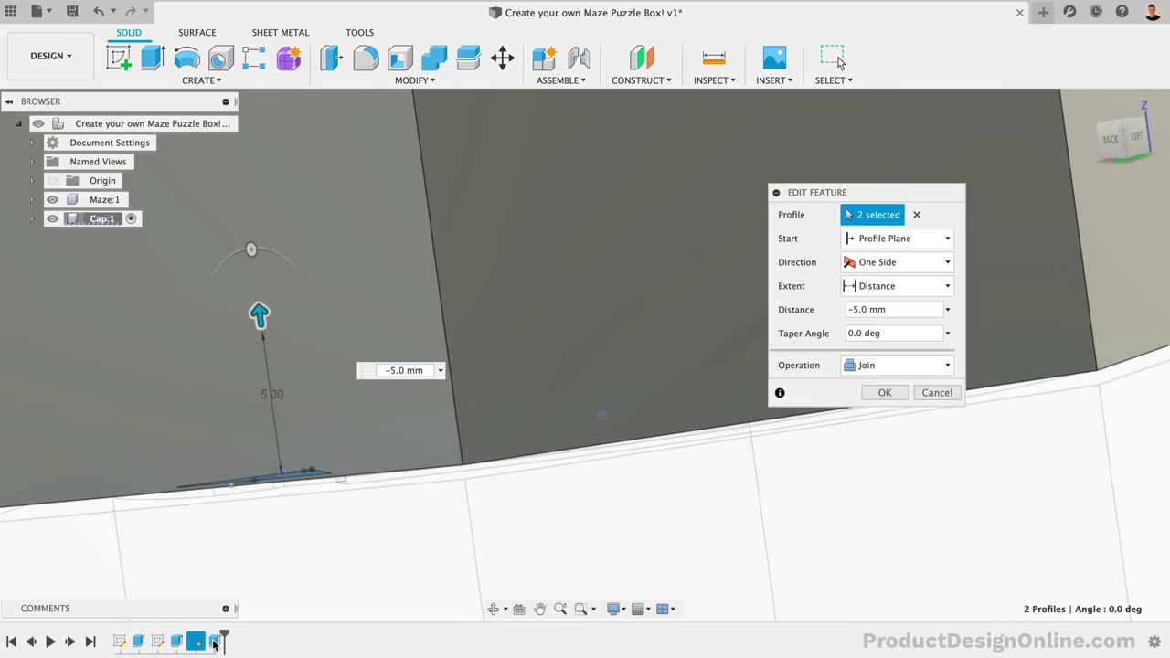
{"action": "left_click", "coordinate": [868, 238]}
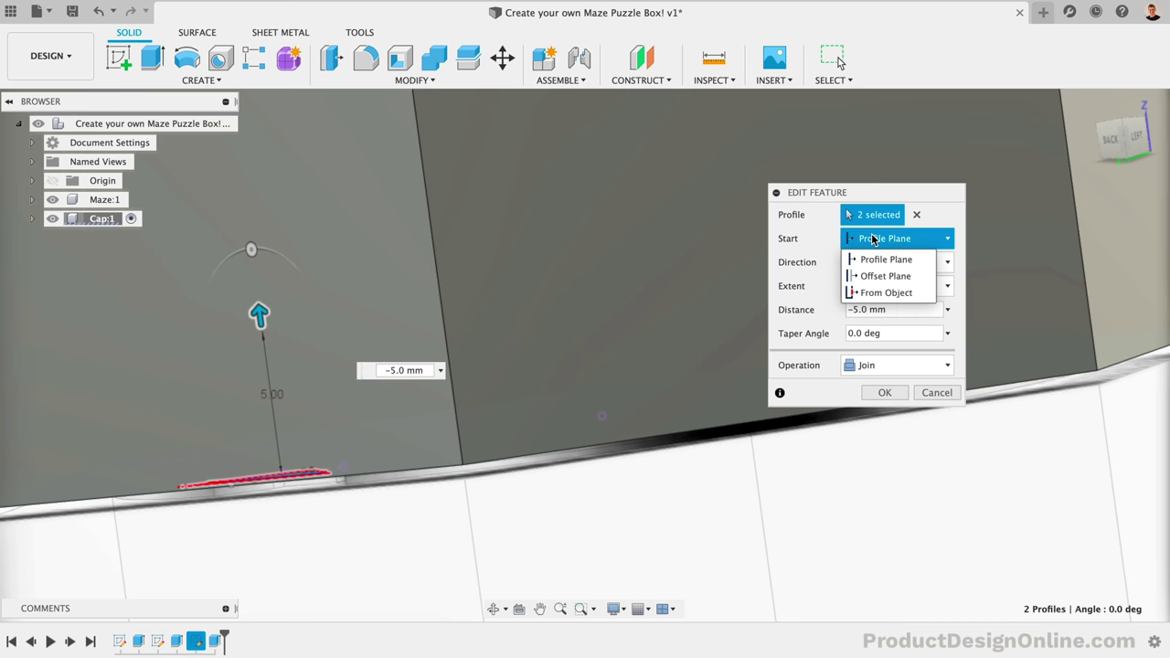
{"action": "left_click", "coordinate": [912, 277]}
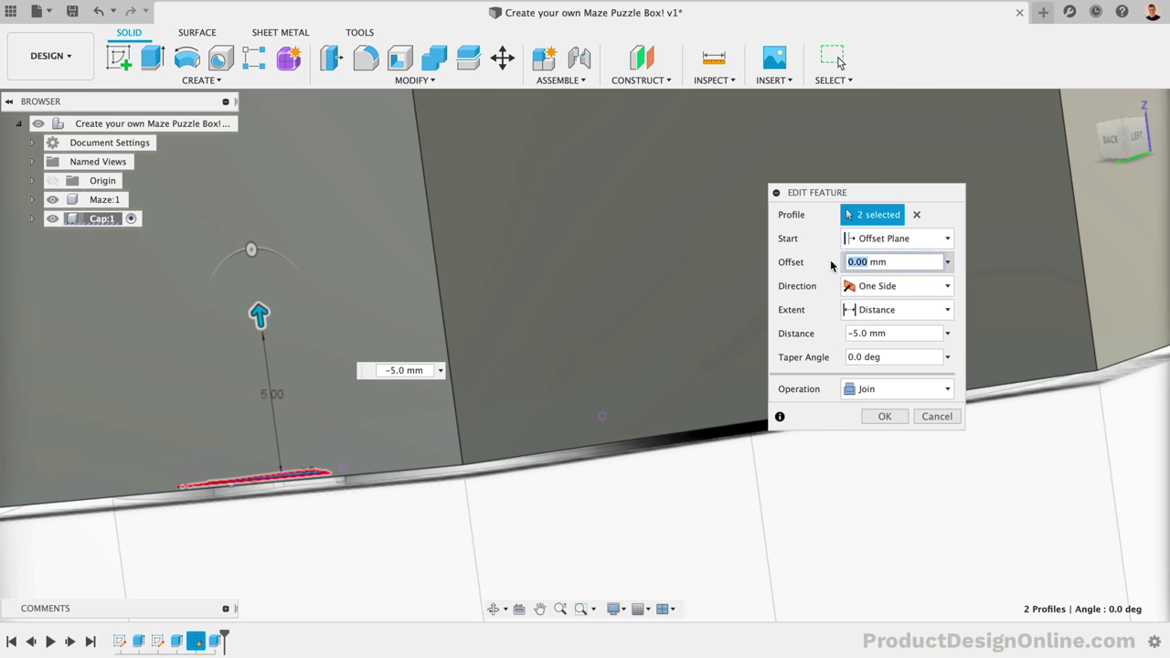
{"action": "key", "text": "Return"}
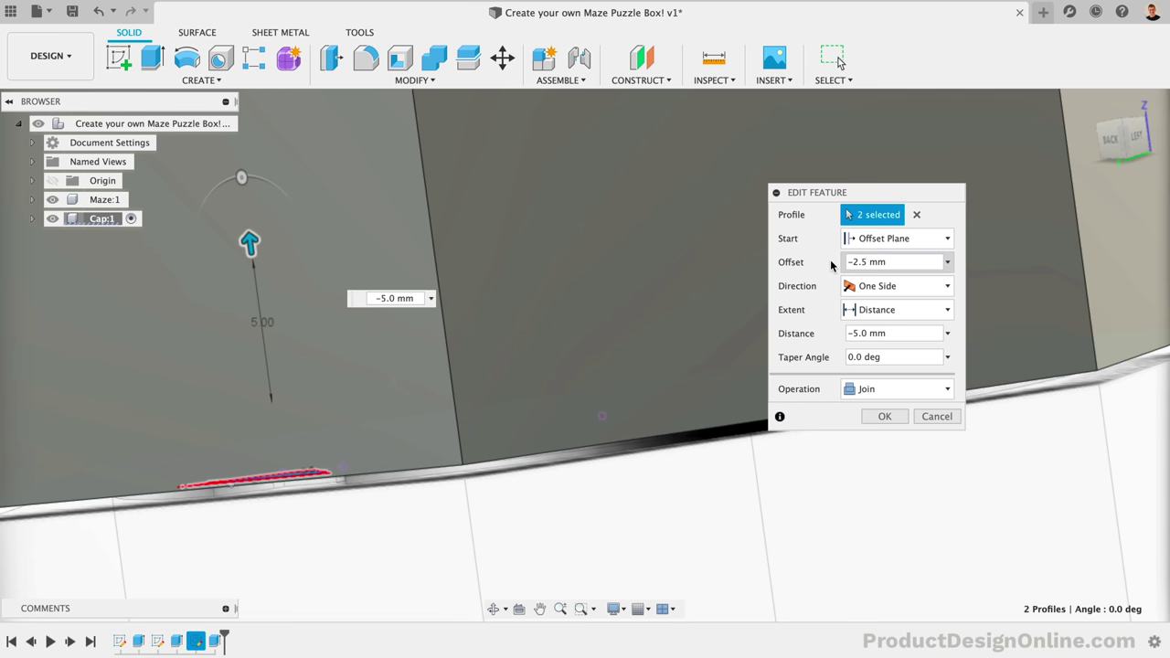
{"action": "left_click", "coordinate": [884, 416]}
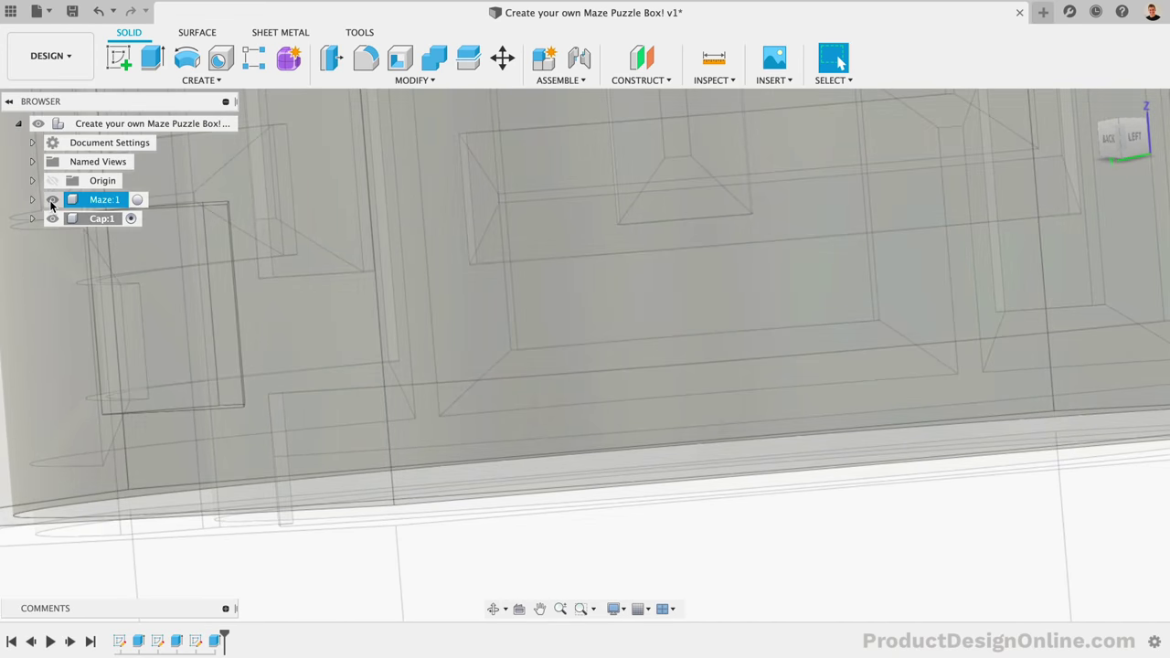
Hide Maze:1 and zoom in on the triangular alignment pocket under the cap.
{"action": "left_click", "coordinate": [52, 199]}
{"action": "scroll", "coordinate": [557, 370], "scroll_direction": "down", "scroll_amount": 5}
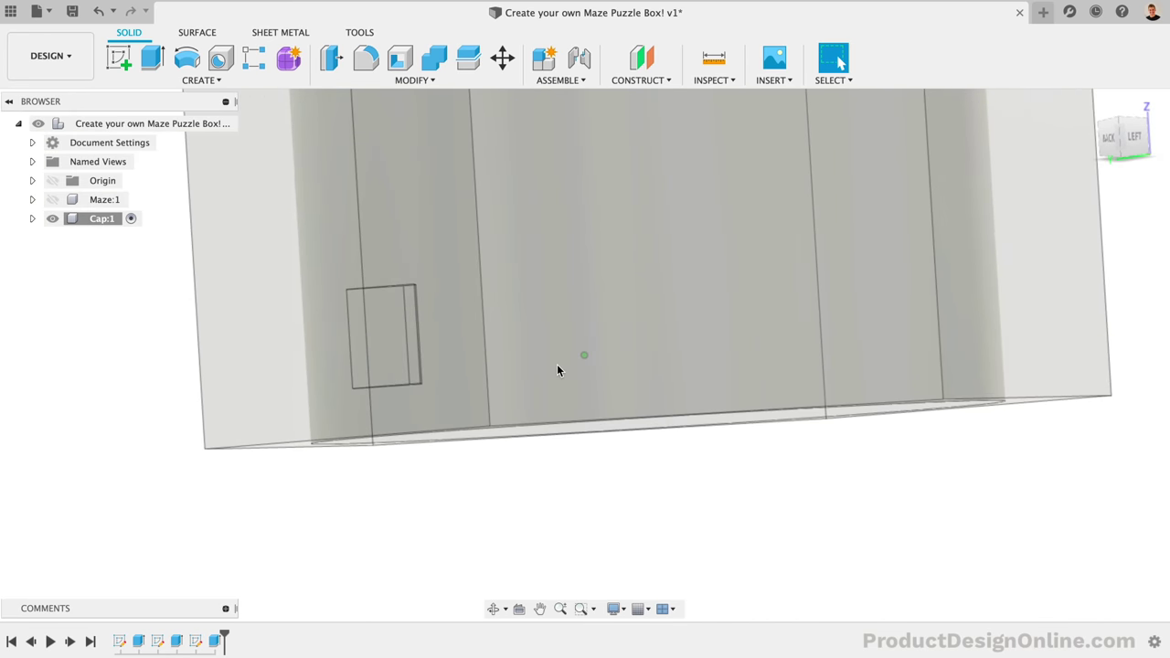
{"action": "middle_click_drag", "start_coordinate": [557, 370], "coordinate": [558, 370], "text": "shift"}
{"action": "scroll", "coordinate": [556, 364], "scroll_direction": "up", "scroll_amount": 3}
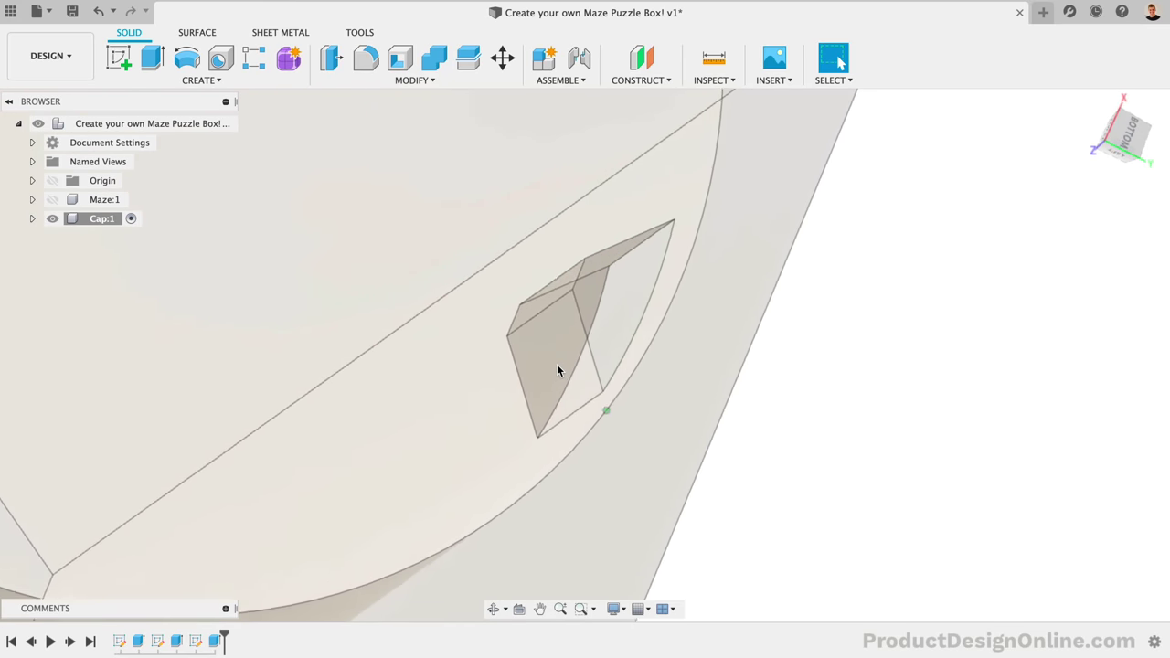
Chamfer the cap's six triangle-mark edges with 1.5 mm distance at 45°.
{"action": "left_click", "coordinate": [406, 80]}
{"action": "left_click", "coordinate": [370, 131]}
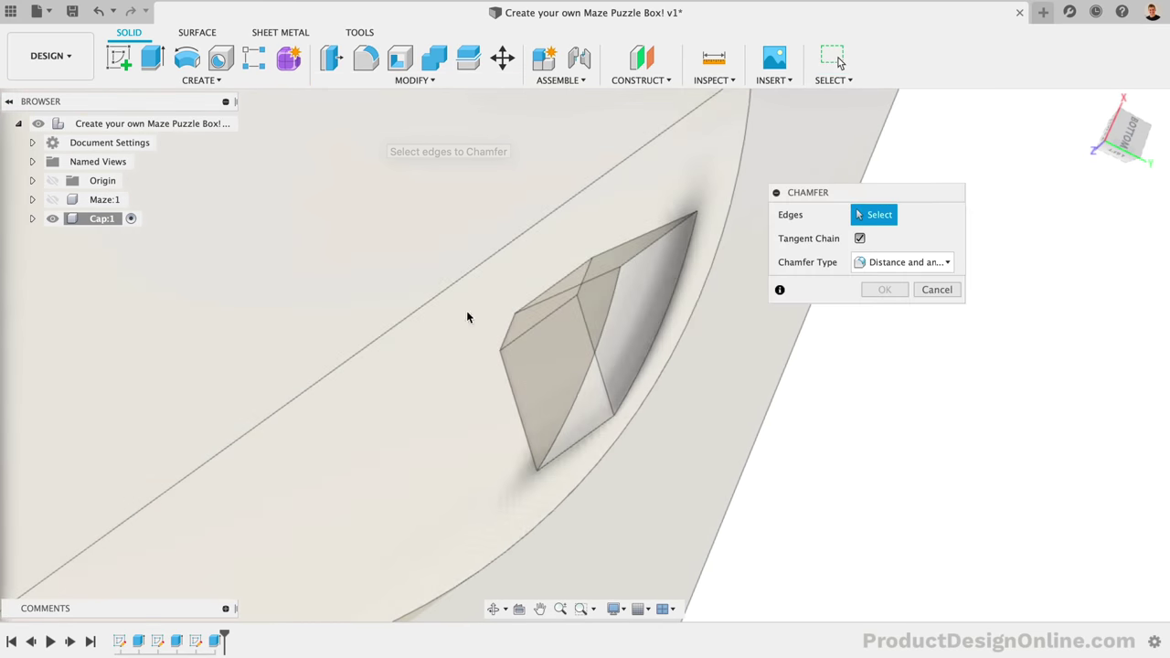
{"action": "left_click", "coordinate": [597, 364]}
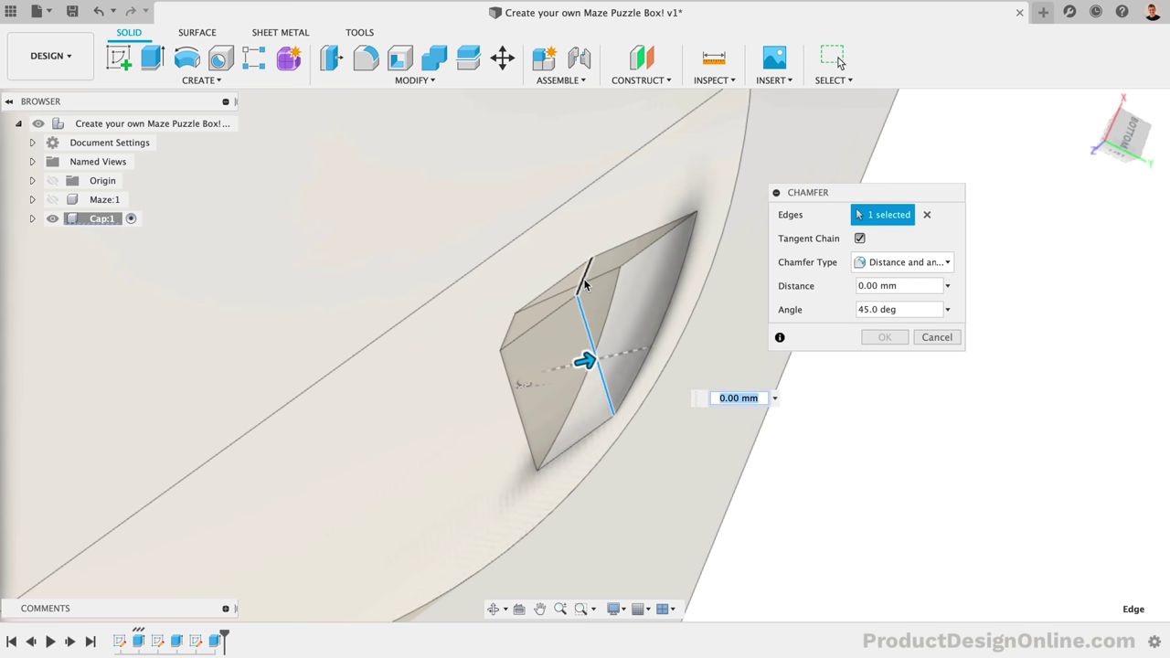
{"action": "left_click", "coordinate": [610, 254]}
{"action": "left_click", "coordinate": [514, 338]}
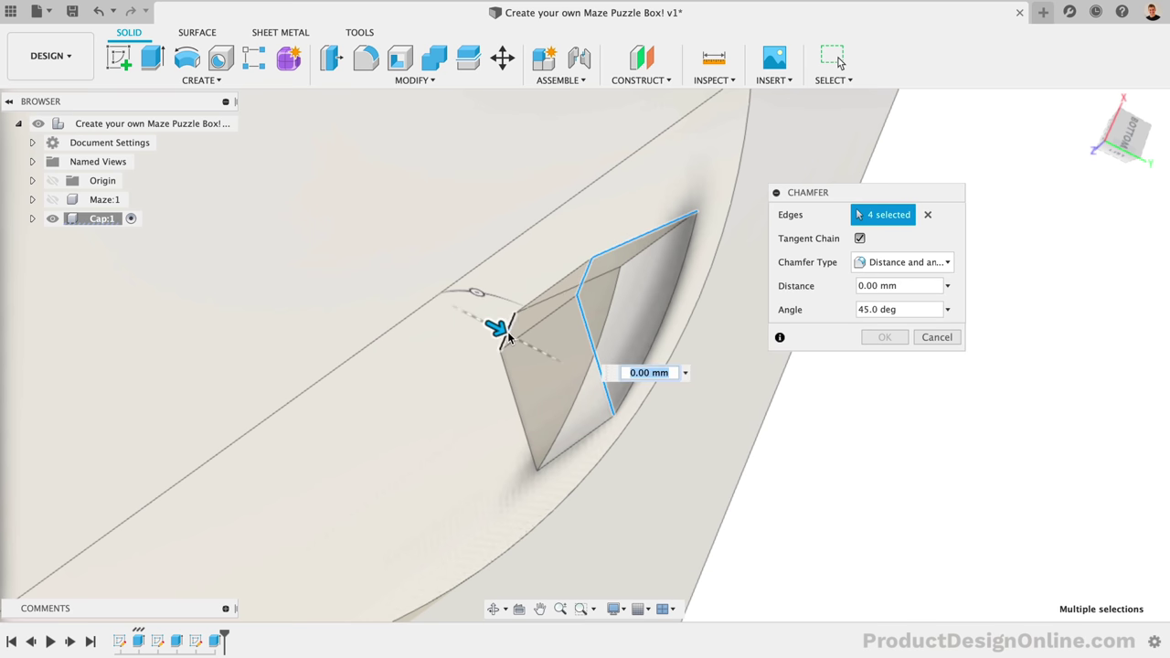
{"action": "left_click", "coordinate": [510, 372]}
{"action": "left_click", "coordinate": [543, 307]}
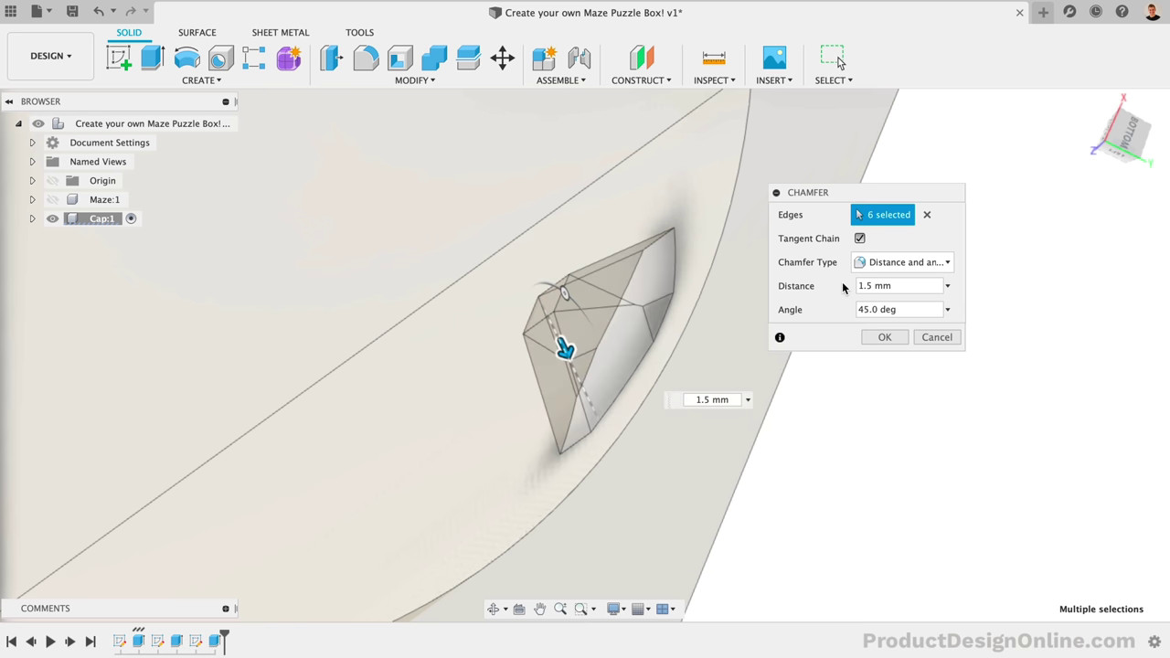
{"action": "left_click", "coordinate": [884, 338]}
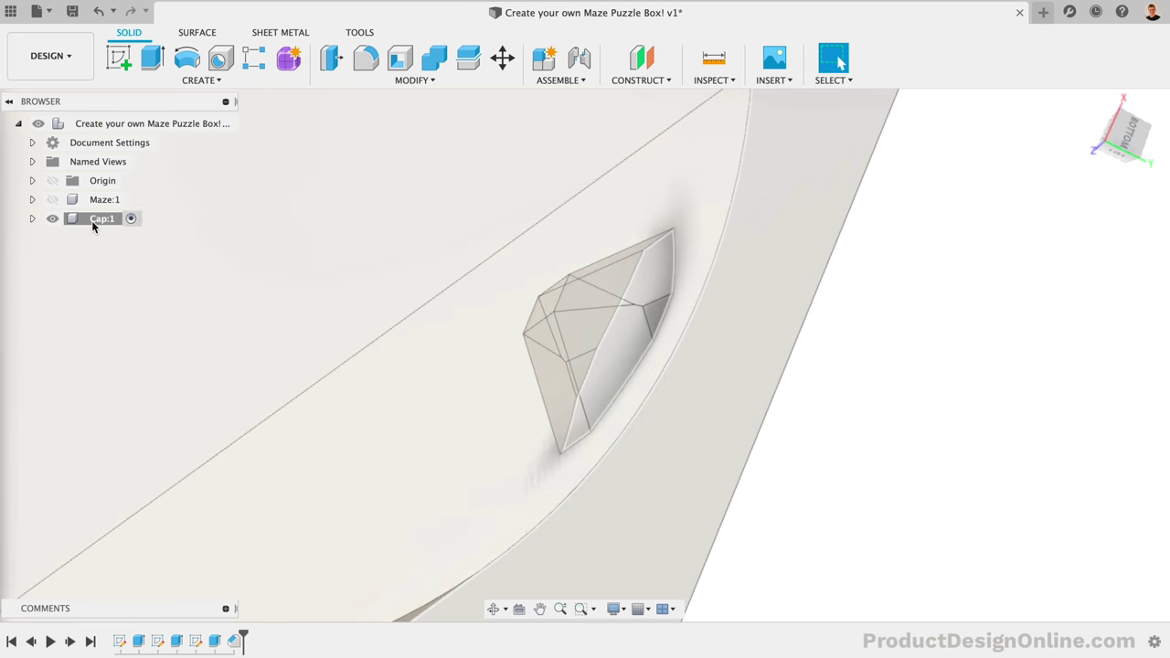
Show Maze:1 again and change the triangle mark extrusion's start offset to -2 mm.
{"action": "left_click", "coordinate": [52, 199]}
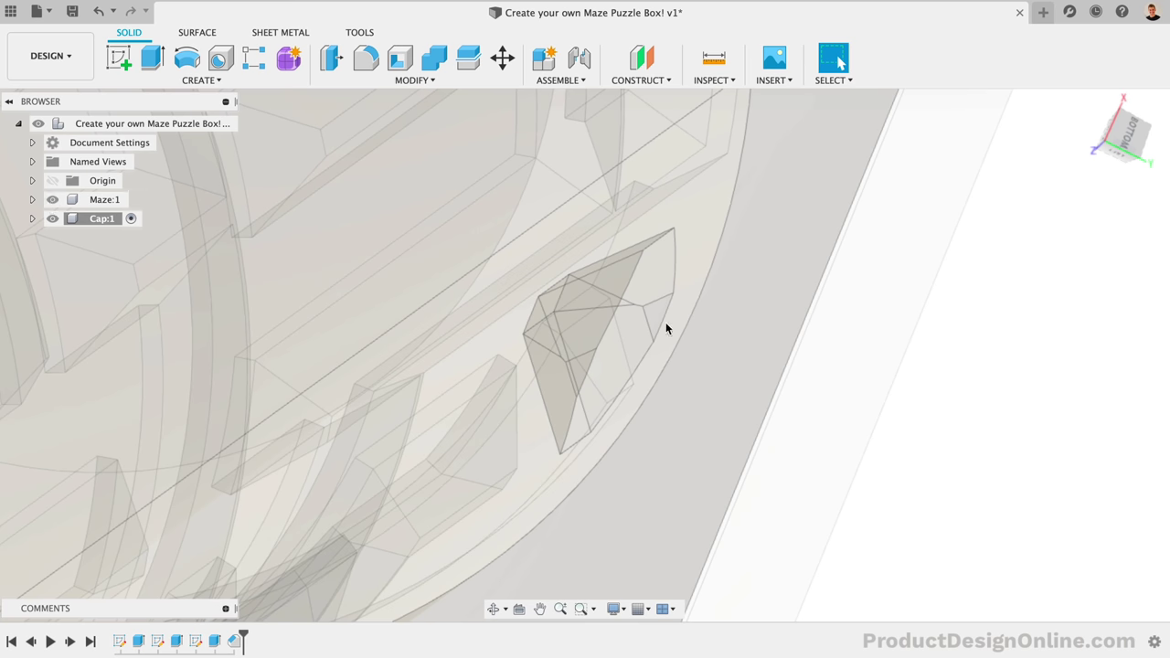
{"action": "scroll", "coordinate": [665, 329], "scroll_direction": "down", "scroll_amount": 10, "text": "shift"}
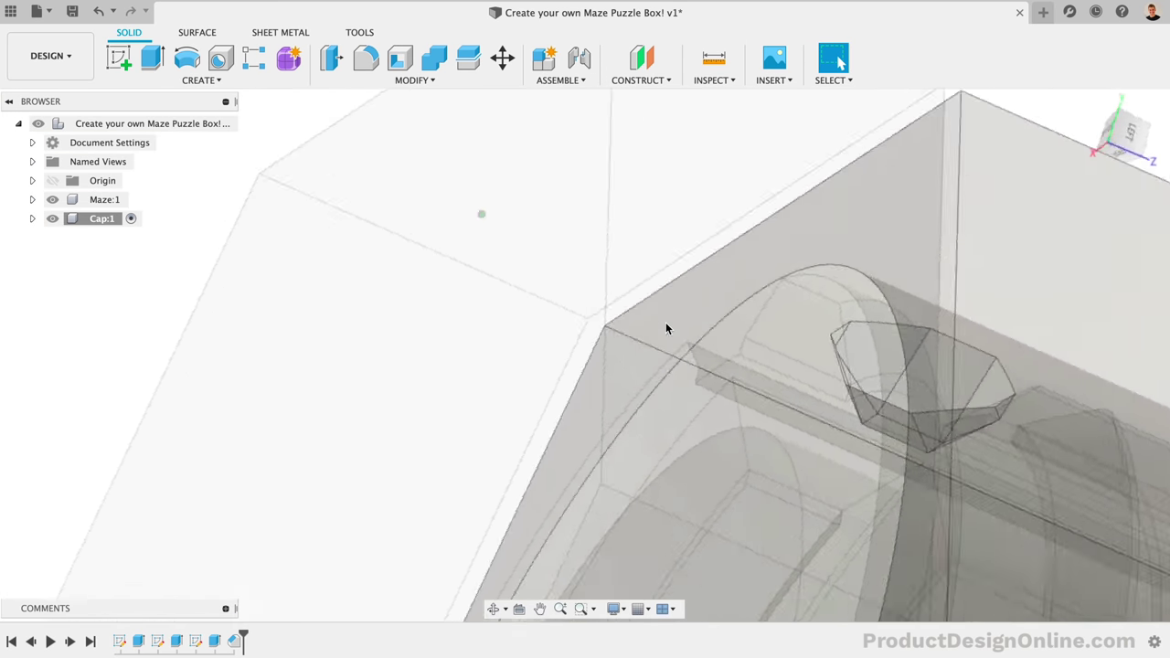
{"action": "scroll", "coordinate": [666, 328], "scroll_direction": "down", "scroll_amount": 10, "text": "shift"}
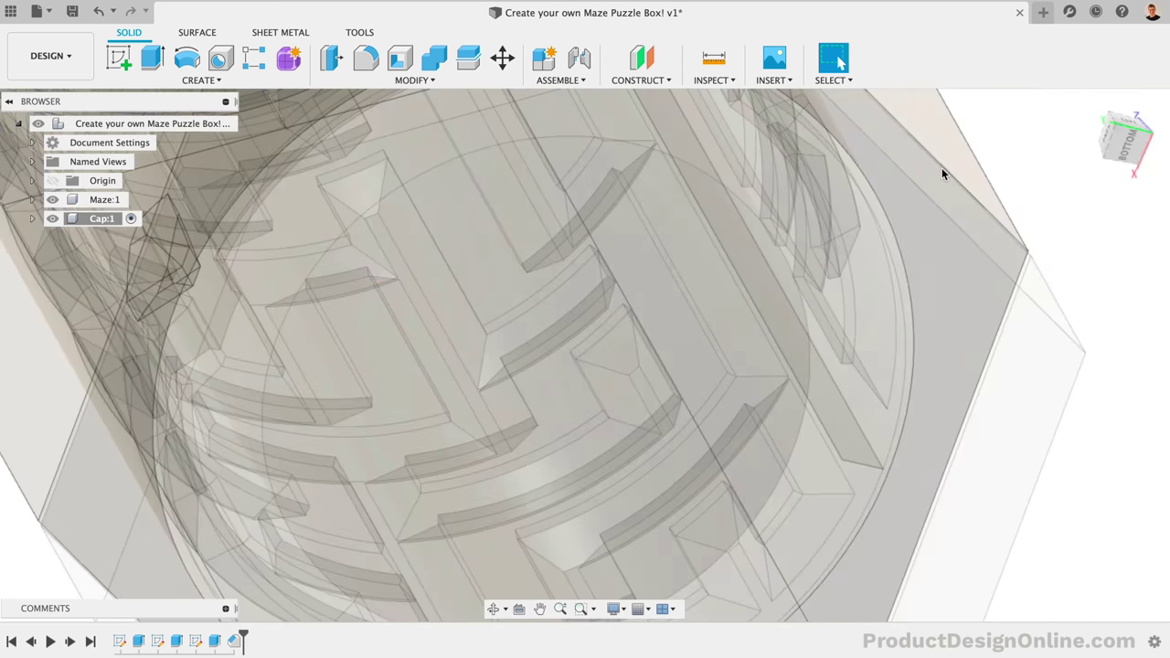
{"action": "left_click_drag", "start_coordinate": [1097, 110], "coordinate": [603, 461]}
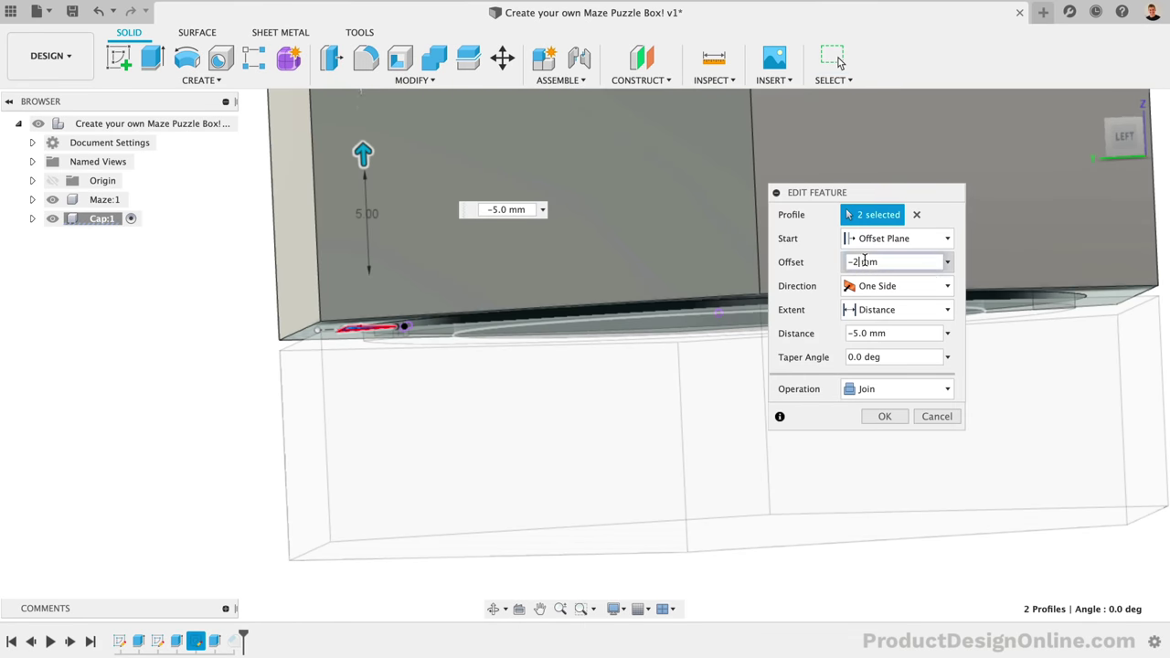
{"action": "key", "text": "Return"}
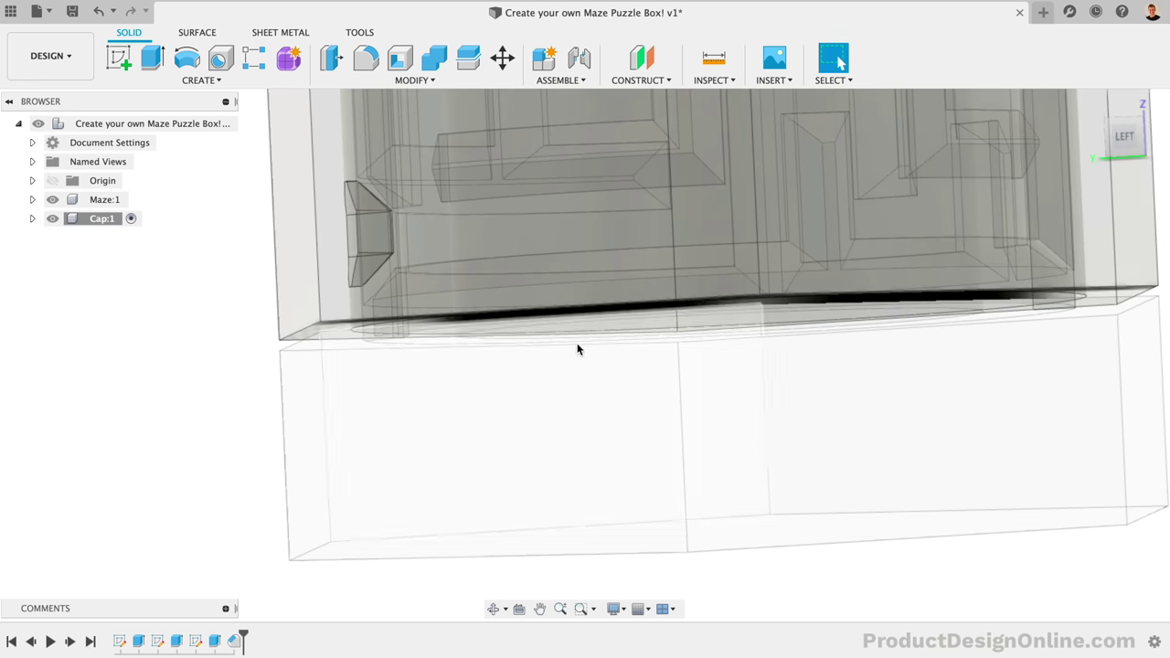
{"action": "middle_click_drag", "start_coordinate": [577, 349], "coordinate": [567, 357], "text": "shift"}
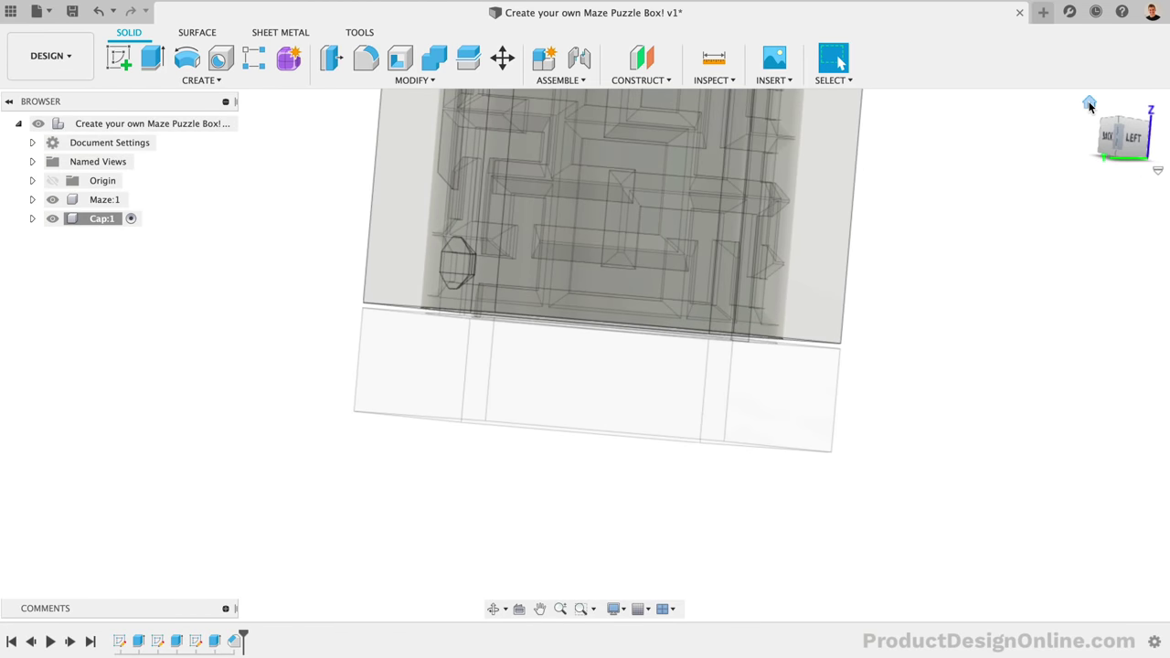
Return to the home view and set Cap:1 to full opacity.
{"action": "left_click", "coordinate": [1088, 104]}
{"action": "right_click", "coordinate": [86, 220]}
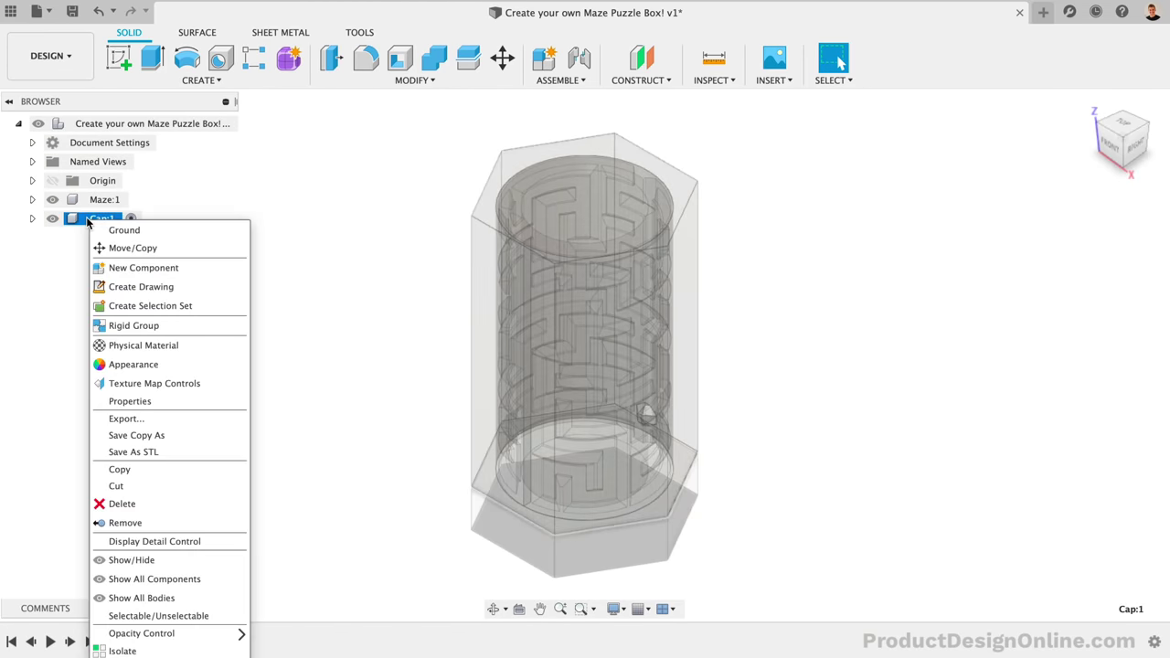
{"action": "mouse_move", "coordinate": [200, 633]}
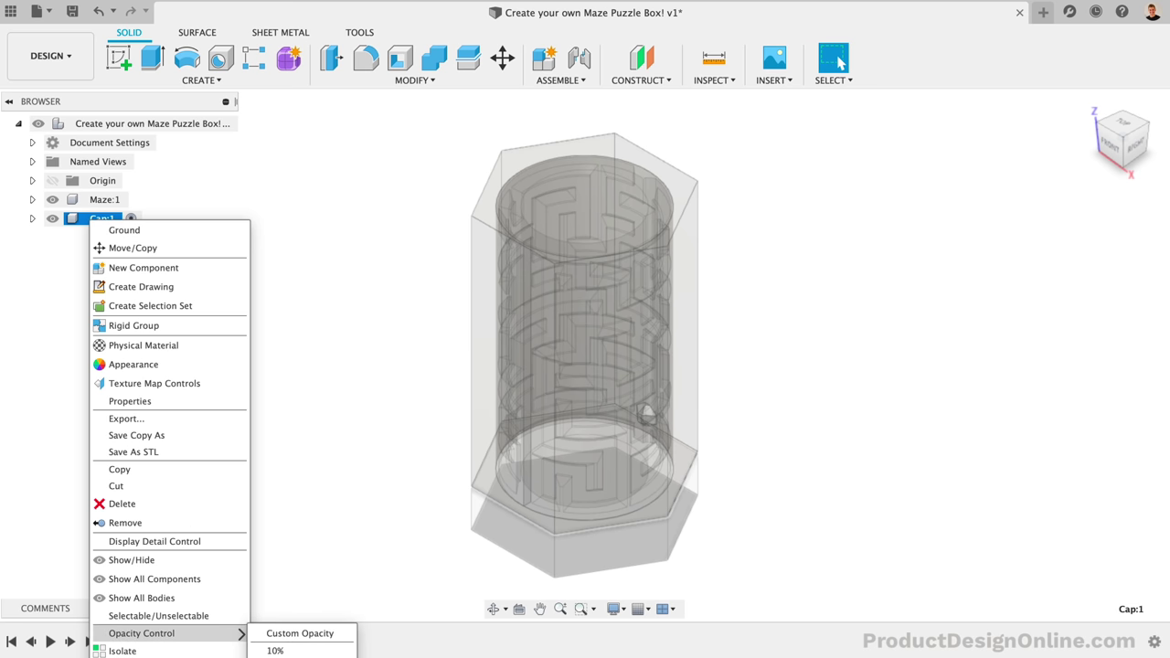
{"action": "left_click", "coordinate": [283, 653]}
{"action": "left_click", "coordinate": [306, 504]}
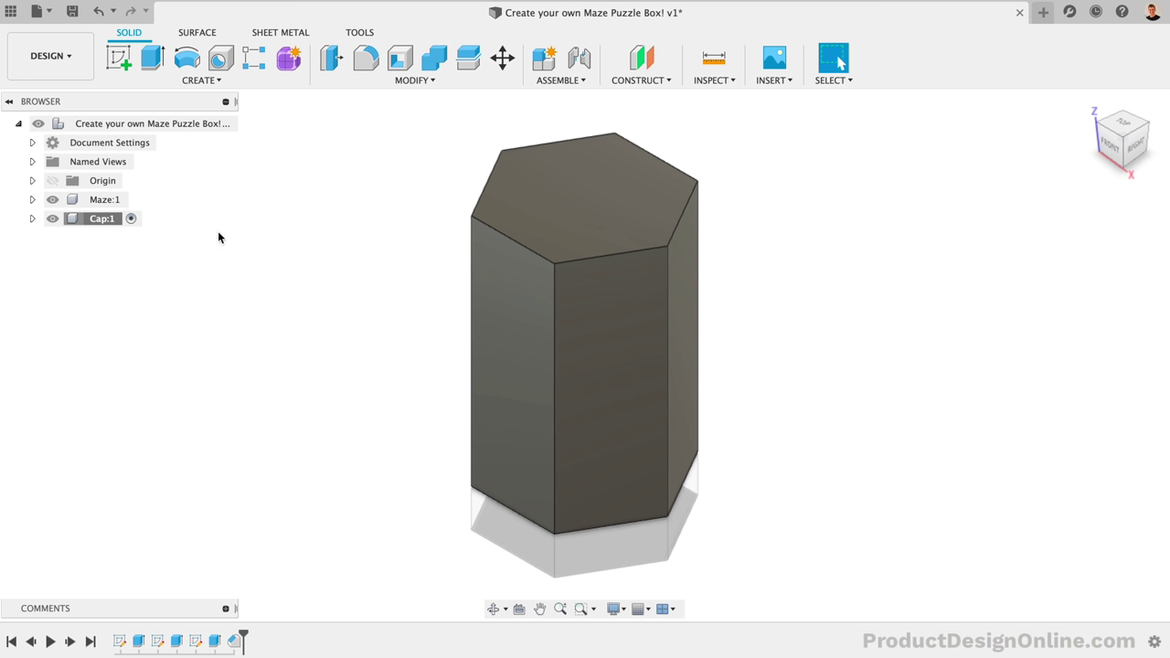
Activate the root design and fillet all twelve vertical hexagon edges with a 3 mm radius.
{"action": "left_click", "coordinate": [225, 123]}
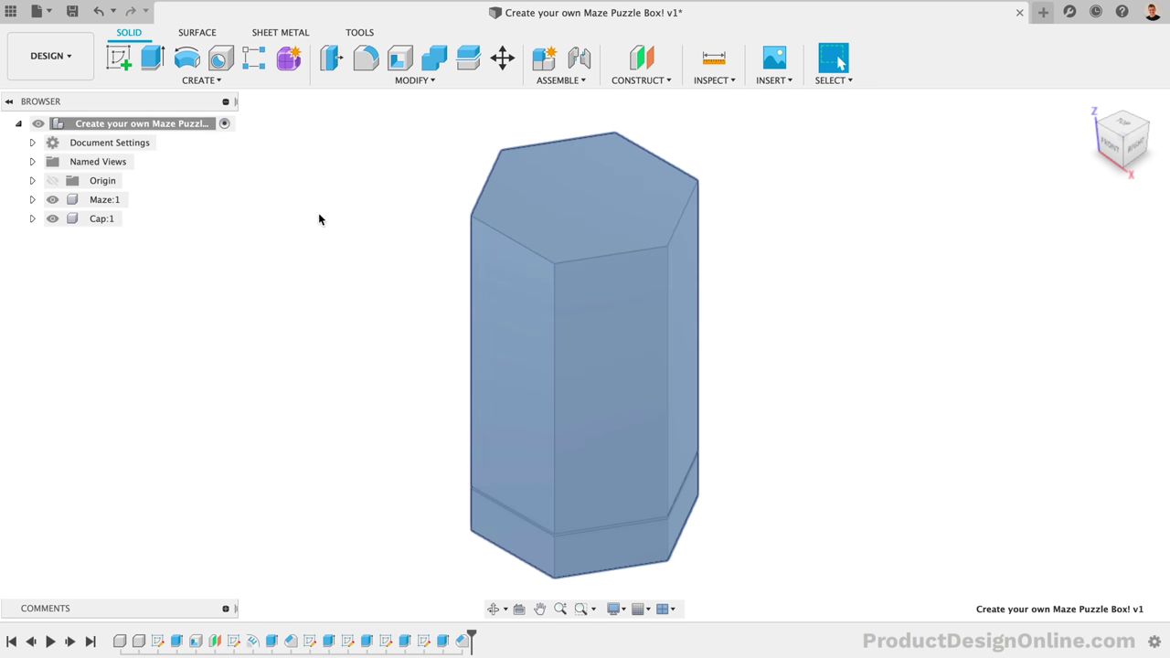
{"action": "left_click", "coordinate": [363, 60]}
{"action": "left_click", "coordinate": [555, 413]}
{"action": "left_click", "coordinate": [667, 464]}
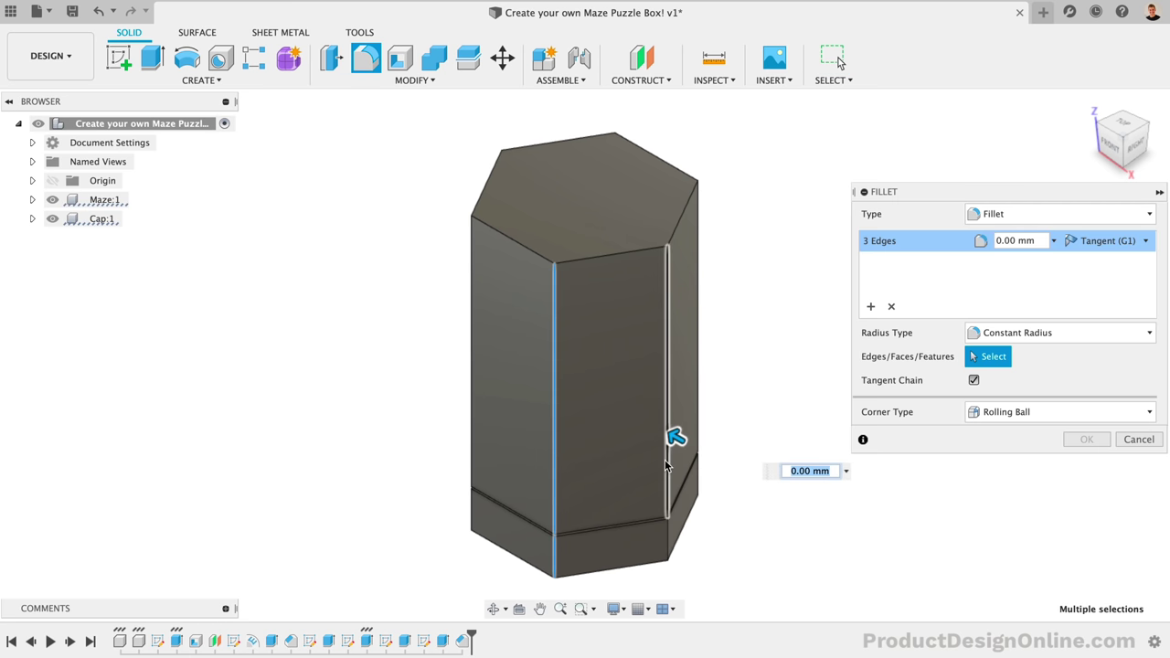
{"action": "left_click", "coordinate": [473, 414]}
{"action": "middle_click_drag", "start_coordinate": [457, 410], "coordinate": [585, 415], "text": "shift"}
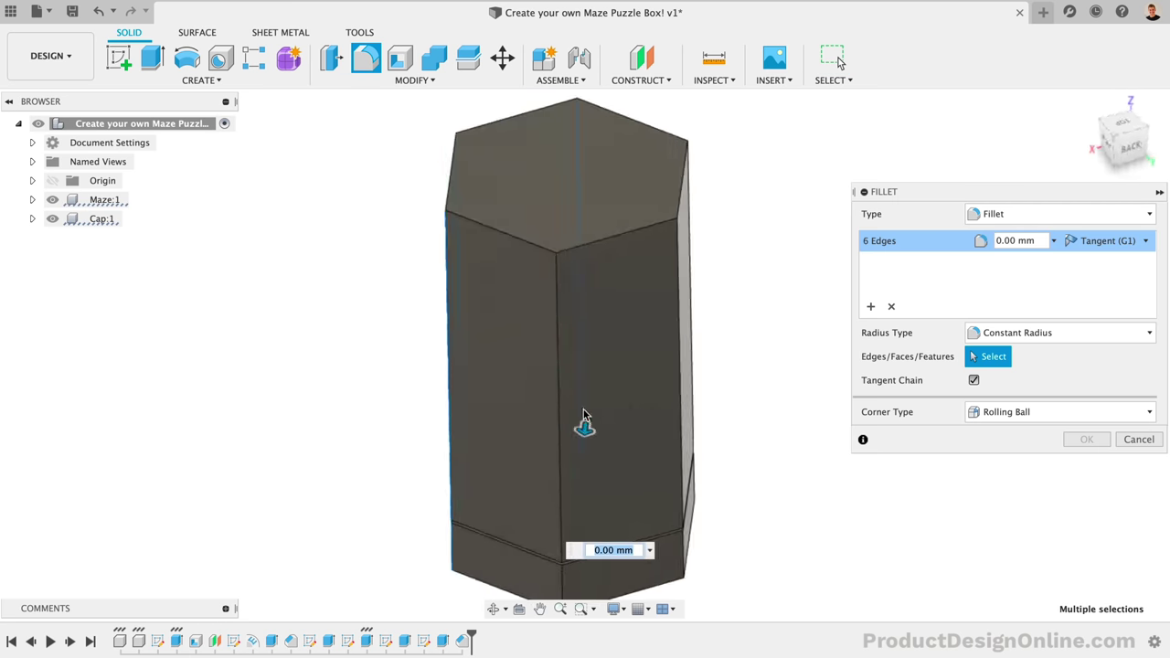
{"action": "left_click", "coordinate": [554, 412]}
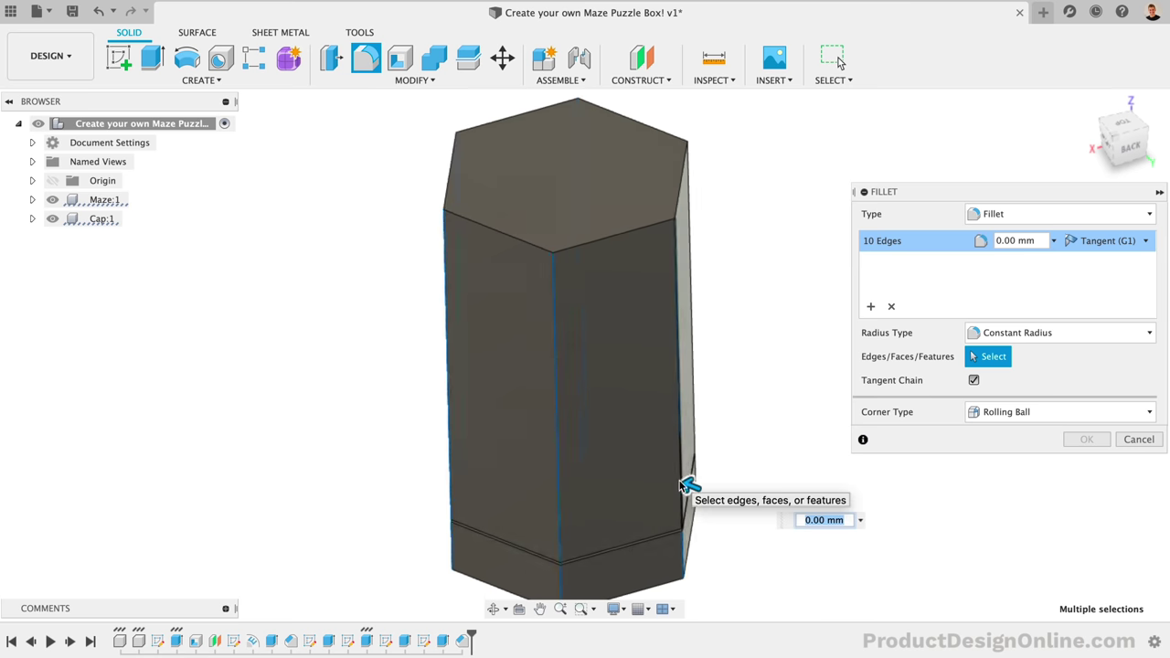
{"action": "middle_click_drag", "start_coordinate": [685, 484], "coordinate": [543, 530], "text": "shift"}
{"action": "left_click", "coordinate": [684, 557]}
{"action": "left_click", "coordinate": [682, 452]}
{"action": "type", "text": "3"}
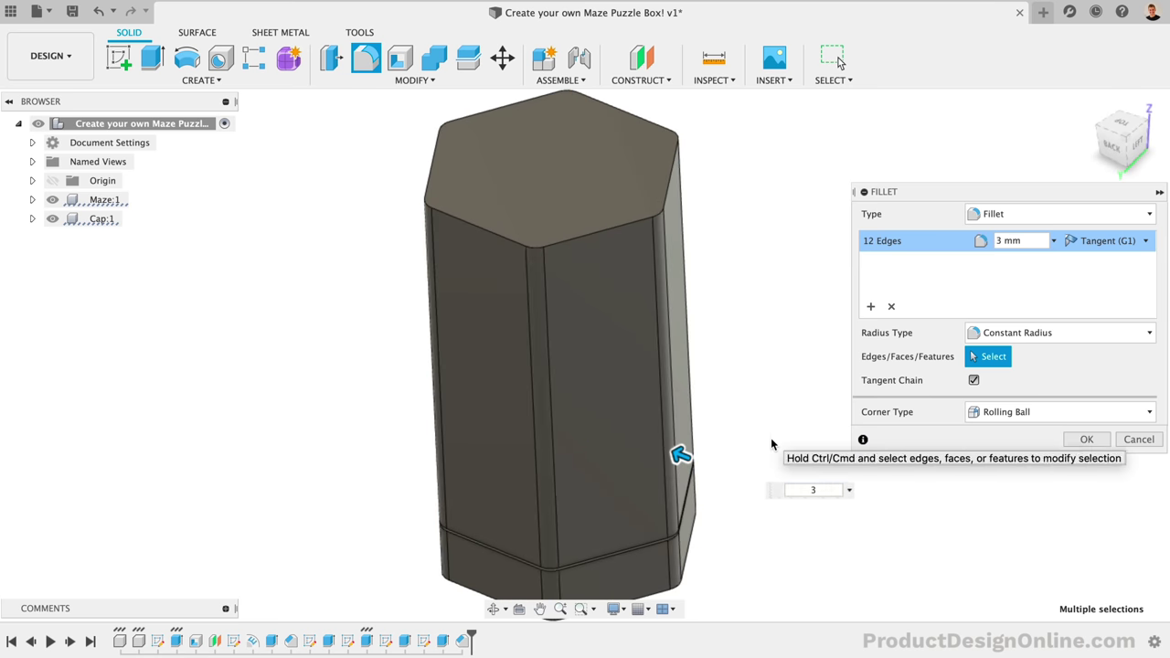
{"action": "key", "text": "Return"}
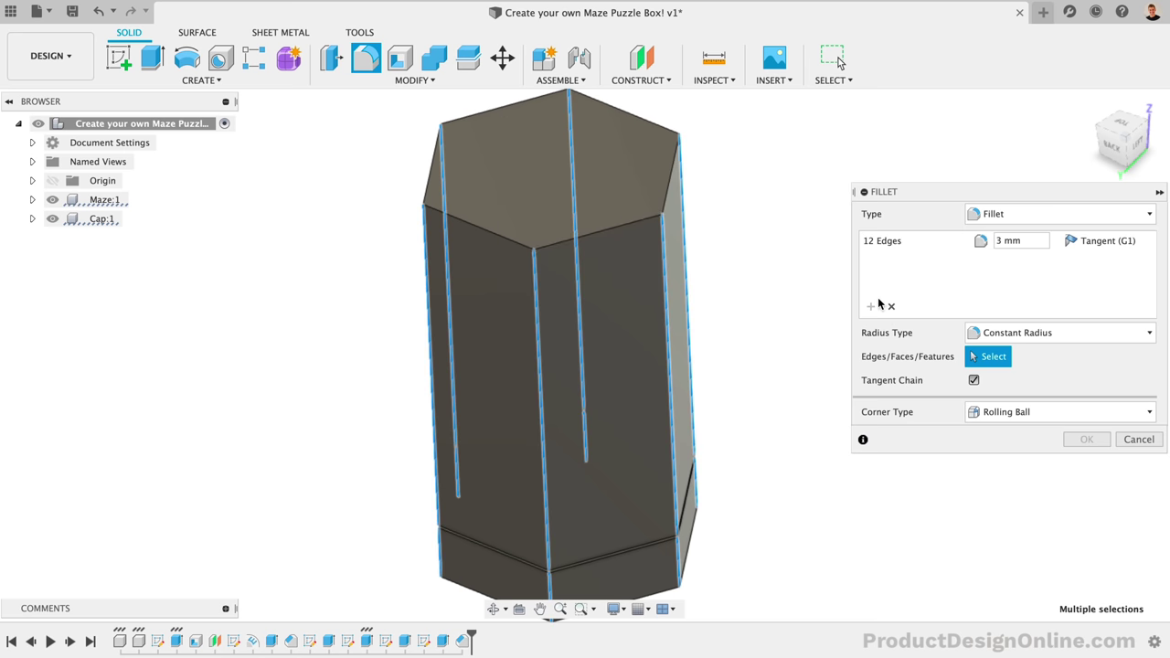
Add both end faces to a second fillet set, hide the cap, and add maze body edges.
{"action": "left_click", "coordinate": [645, 138]}
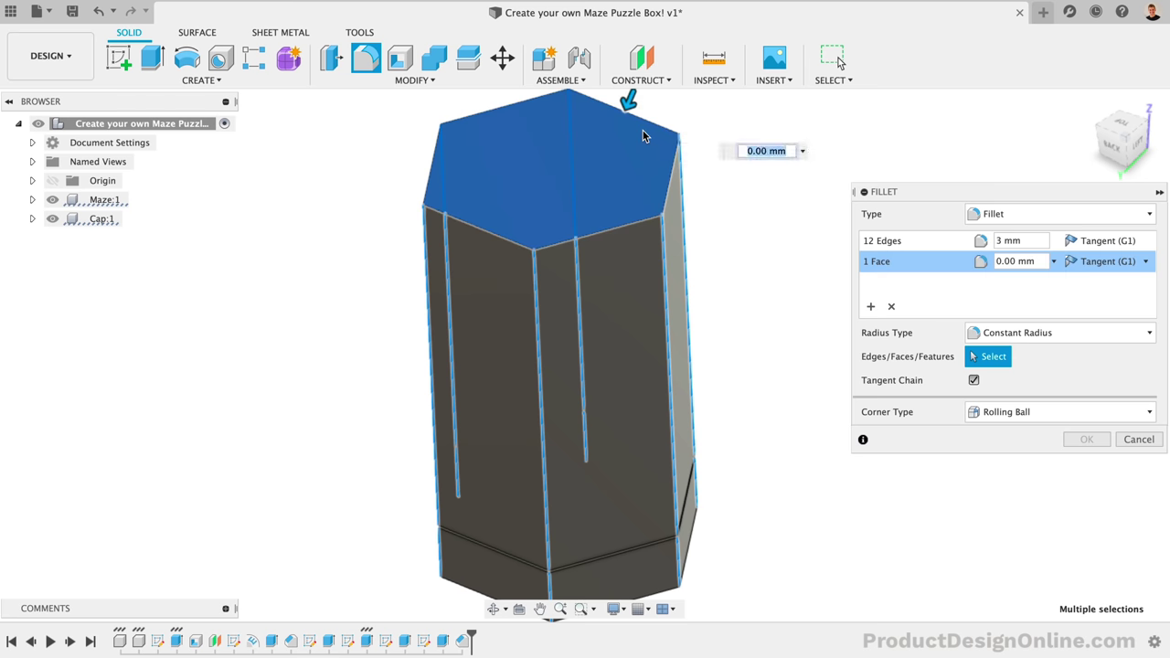
{"action": "middle_click_drag", "start_coordinate": [670, 337], "coordinate": [610, 222], "text": "shift"}
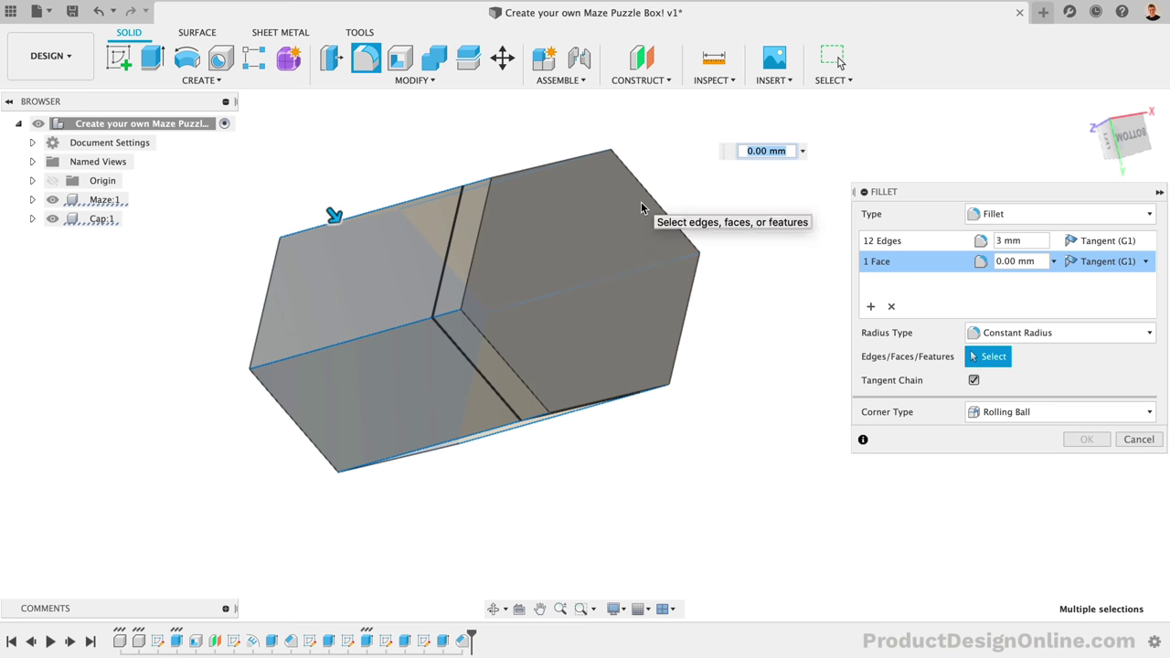
{"action": "left_click", "coordinate": [642, 207]}
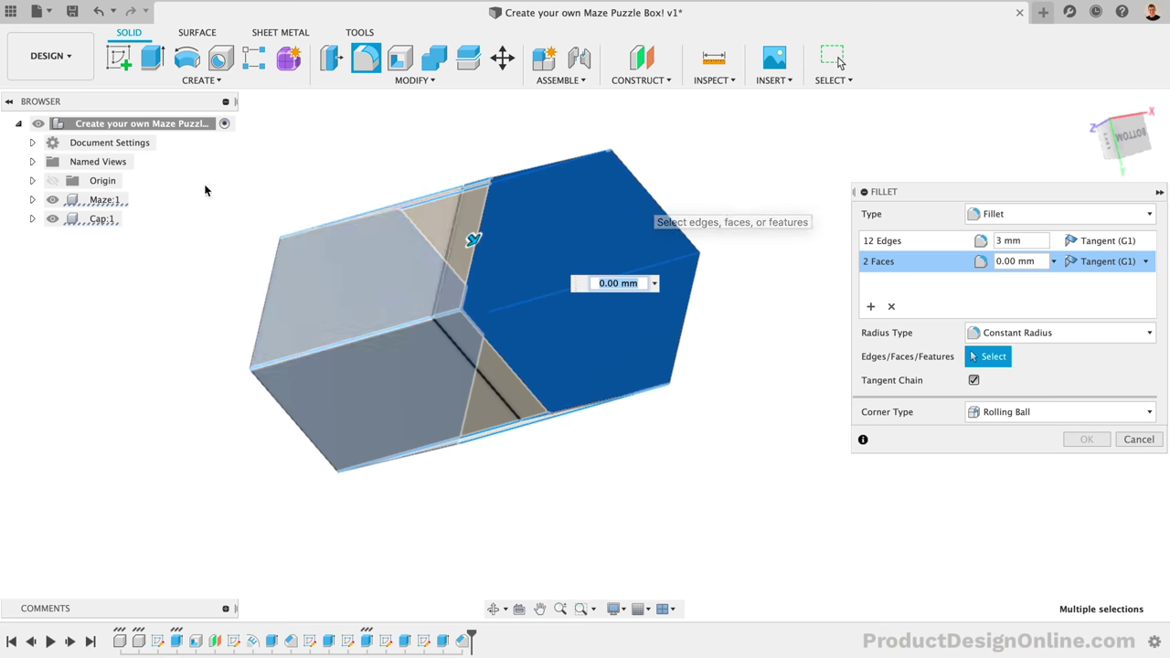
{"action": "left_click", "coordinate": [52, 219]}
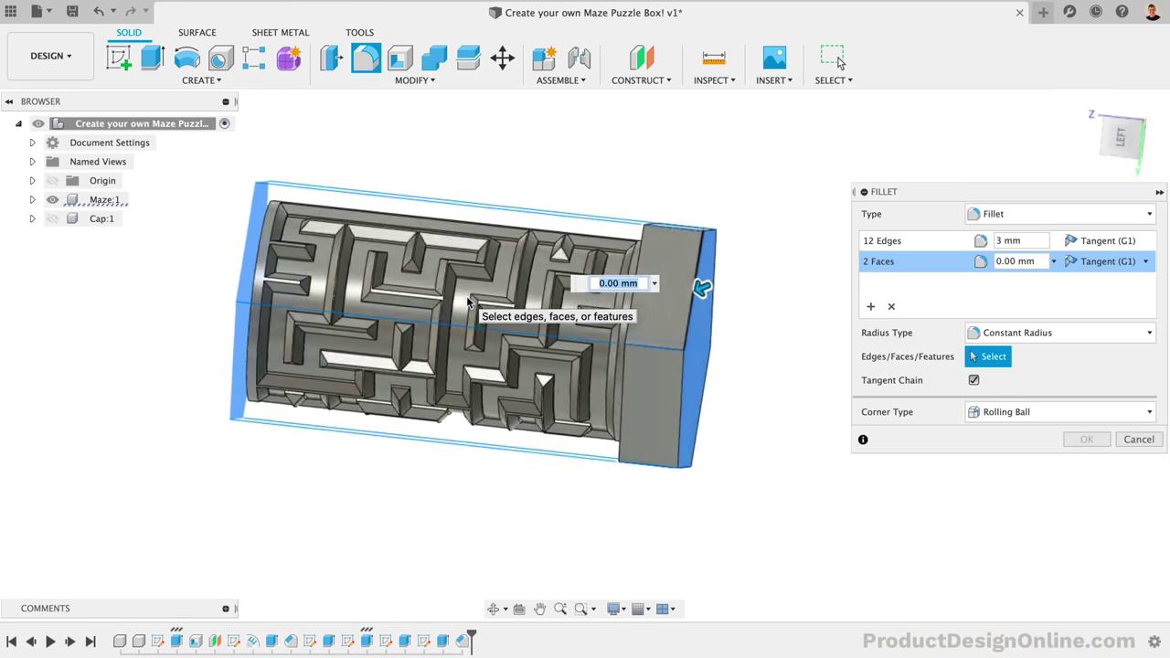
{"action": "left_click", "coordinate": [662, 259]}
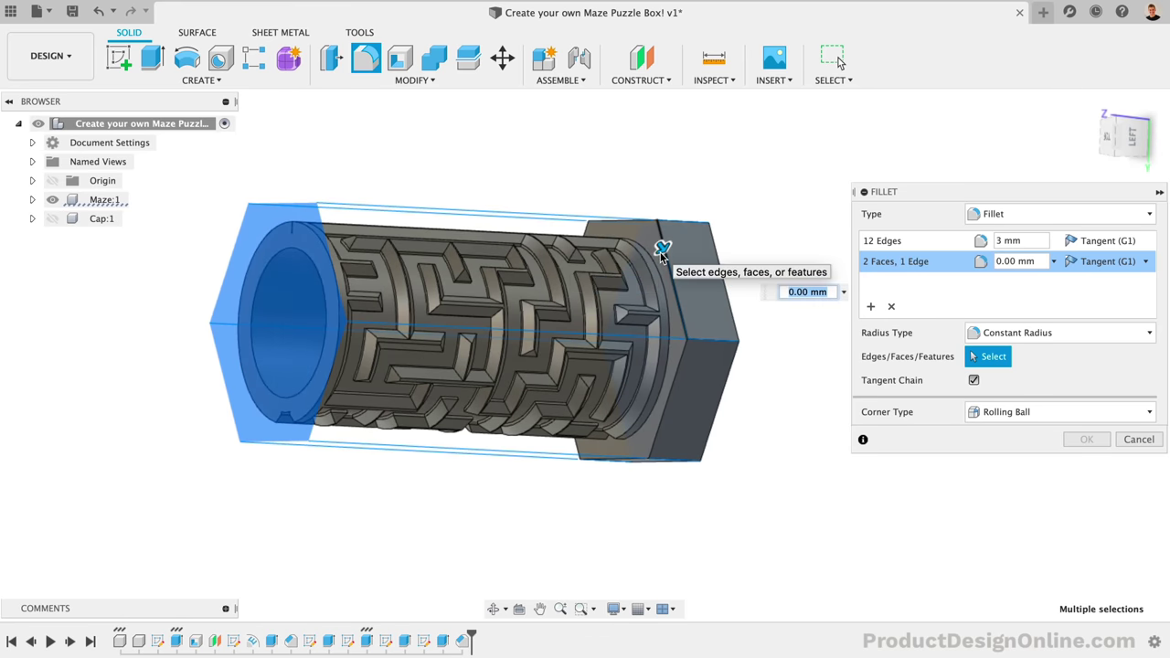
{"action": "middle_click_drag", "start_coordinate": [661, 248], "coordinate": [684, 302], "text": "shift"}
{"action": "middle_click_drag", "start_coordinate": [683, 379], "coordinate": [676, 465], "text": "shift"}
{"action": "left_click", "coordinate": [644, 365]}
{"action": "middle_click_drag", "start_coordinate": [644, 365], "coordinate": [640, 361], "text": "shift"}
{"action": "left_click", "coordinate": [600, 348]}
Hide the maze body and add the cap's hex side and end rim edges to the set.
{"action": "left_click", "coordinate": [52, 199]}
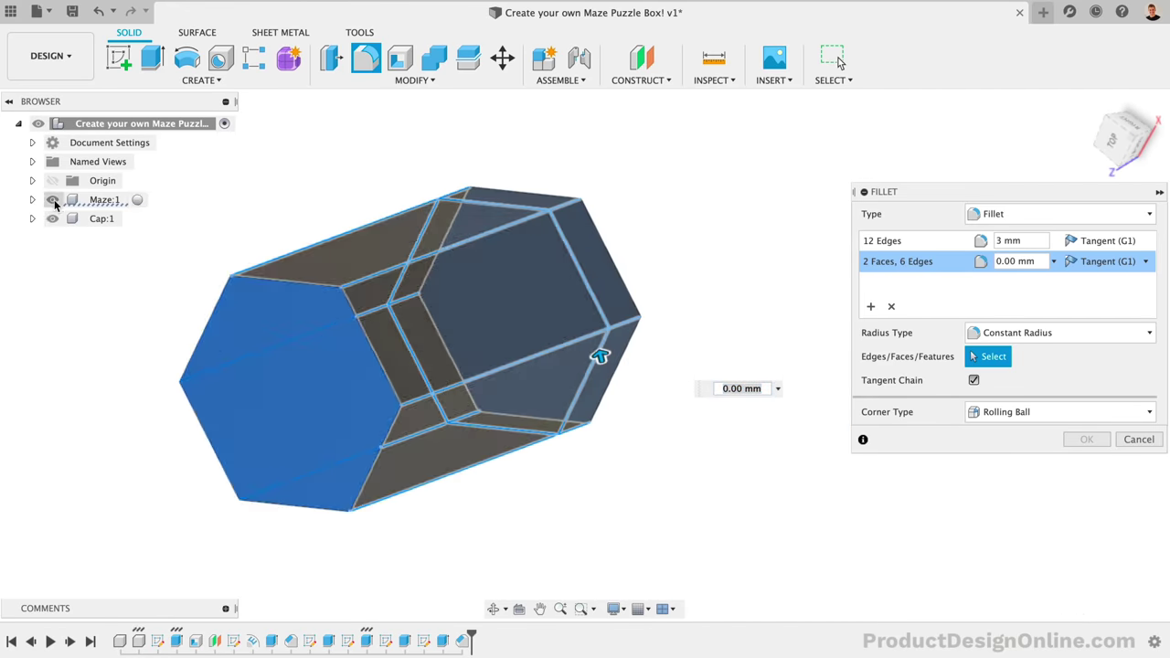
{"action": "middle_click_drag", "start_coordinate": [468, 289], "coordinate": [466, 286], "text": "shift"}
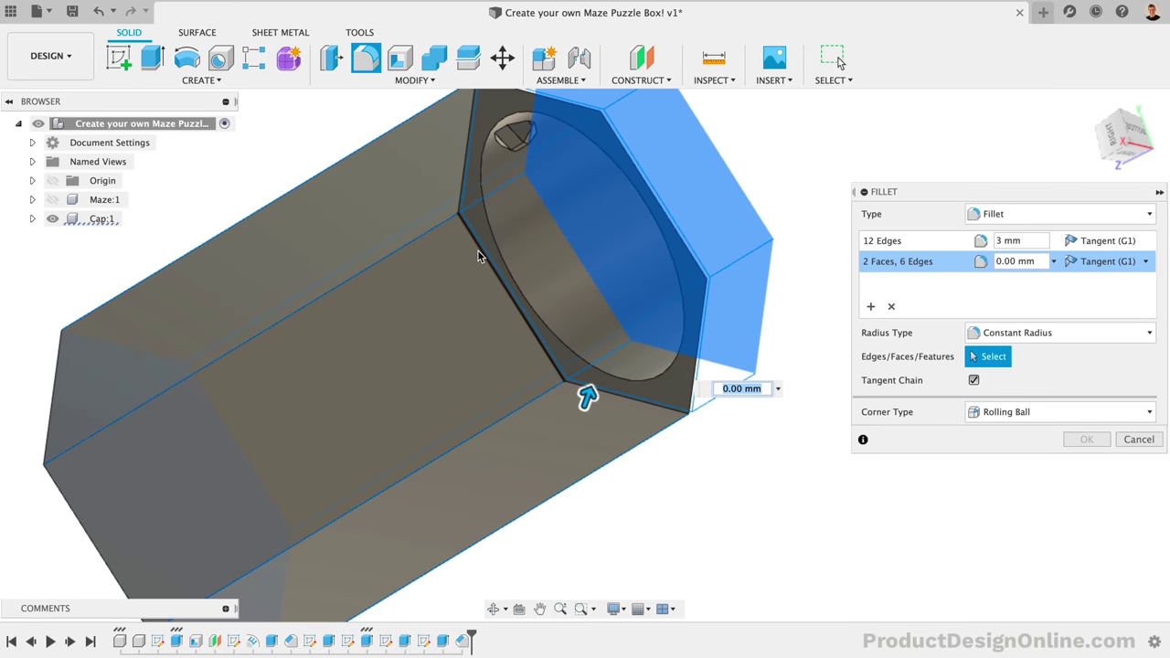
{"action": "left_click", "coordinate": [480, 255]}
{"action": "middle_click_drag", "start_coordinate": [460, 183], "coordinate": [357, 402], "text": "shift"}
{"action": "left_click", "coordinate": [320, 401]}
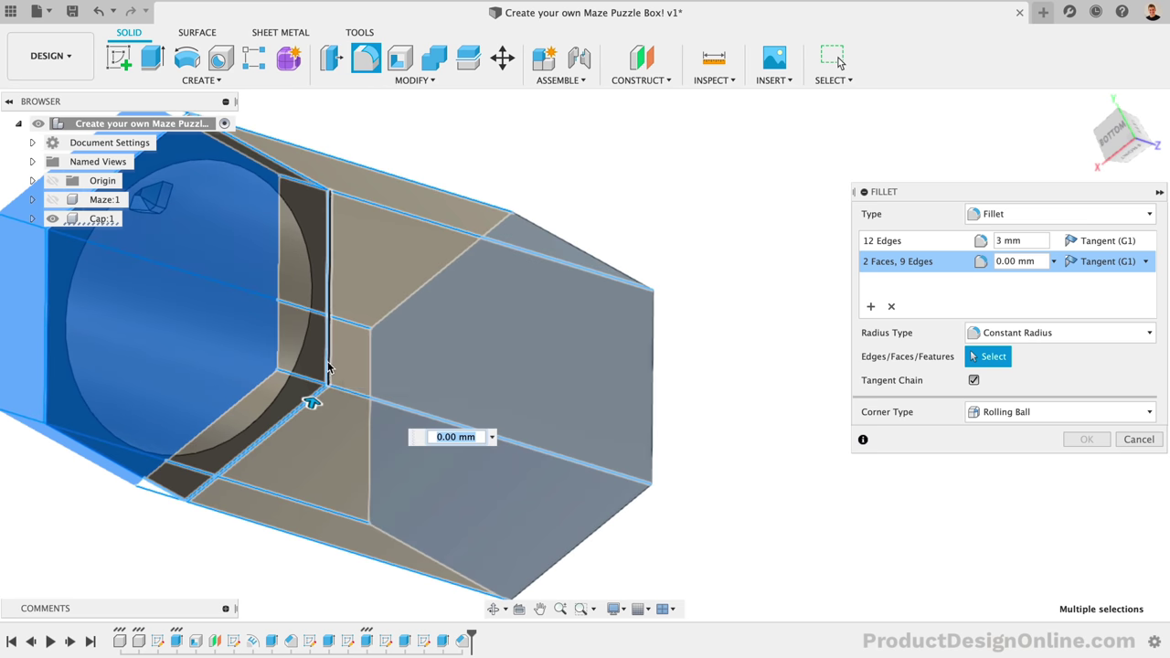
{"action": "left_click", "coordinate": [329, 360]}
{"action": "middle_click_drag", "start_coordinate": [328, 361], "coordinate": [501, 262], "text": "shift"}
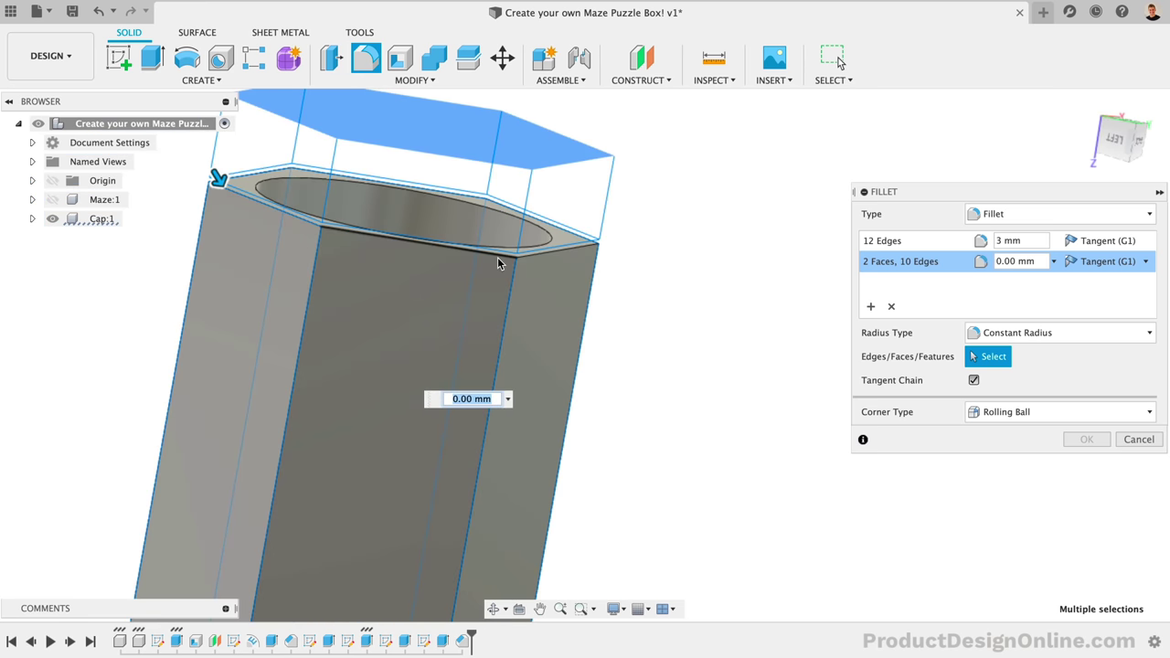
{"action": "left_click", "coordinate": [503, 264]}
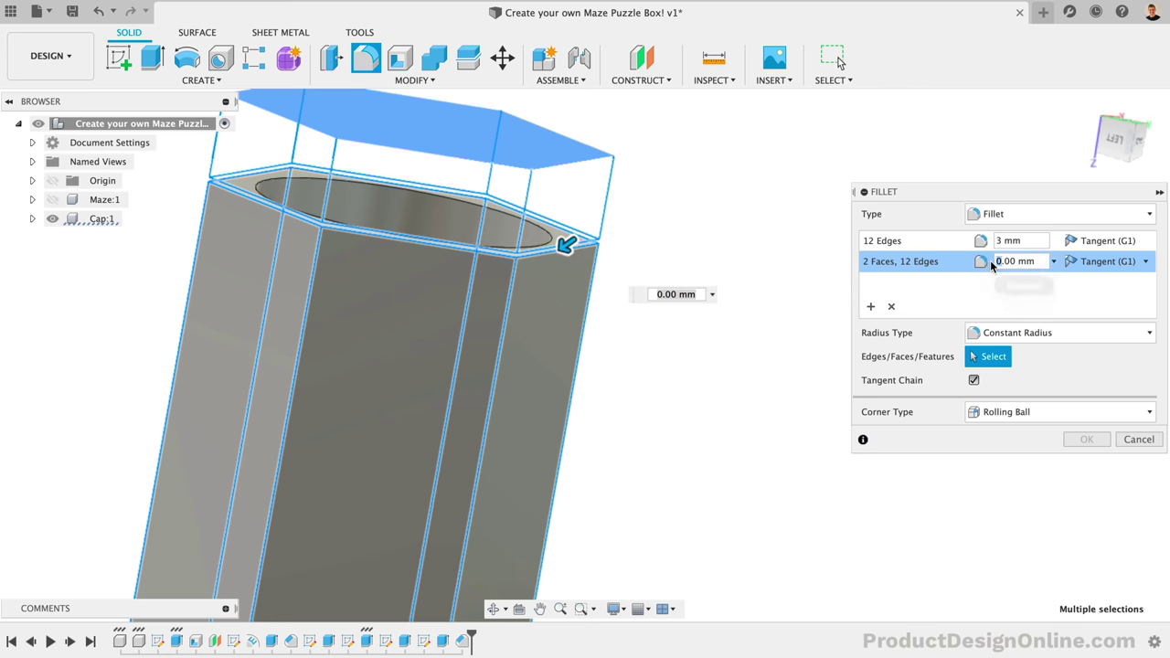
Apply the fillets, show Maze:1 again, and make Cap:1 the active component.
{"action": "left_click", "coordinate": [1087, 439]}
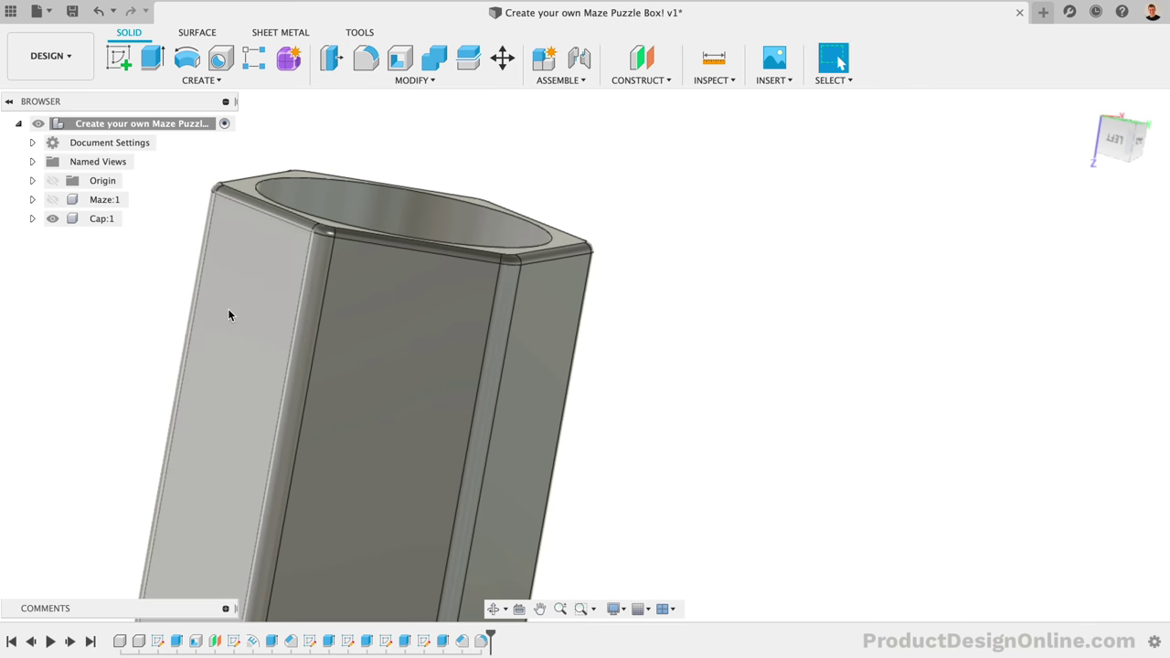
{"action": "left_click", "coordinate": [52, 200]}
{"action": "middle_click_drag", "start_coordinate": [583, 321], "coordinate": [948, 161], "text": "shift"}
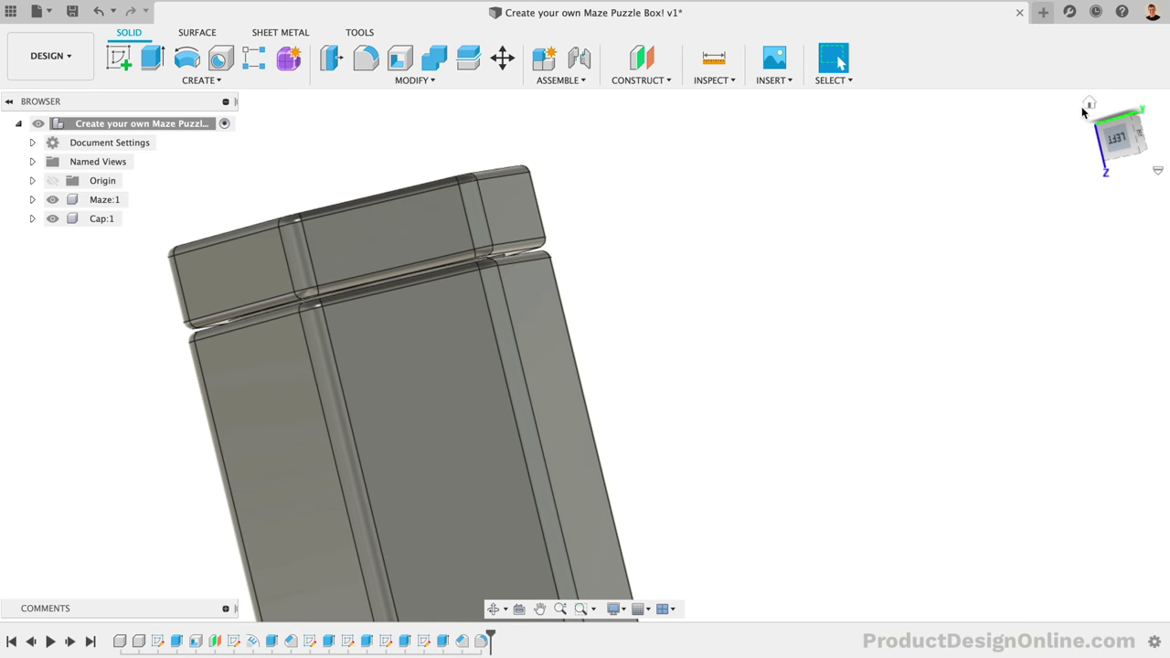
{"action": "left_click", "coordinate": [1087, 106]}
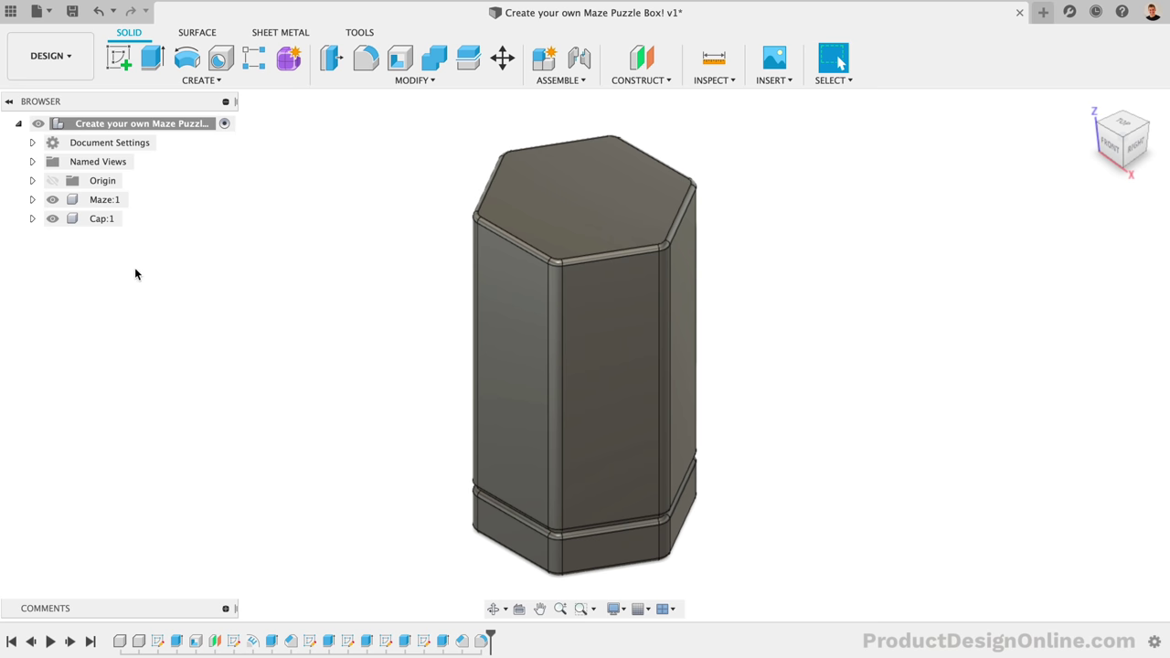
{"action": "left_click", "coordinate": [131, 218]}
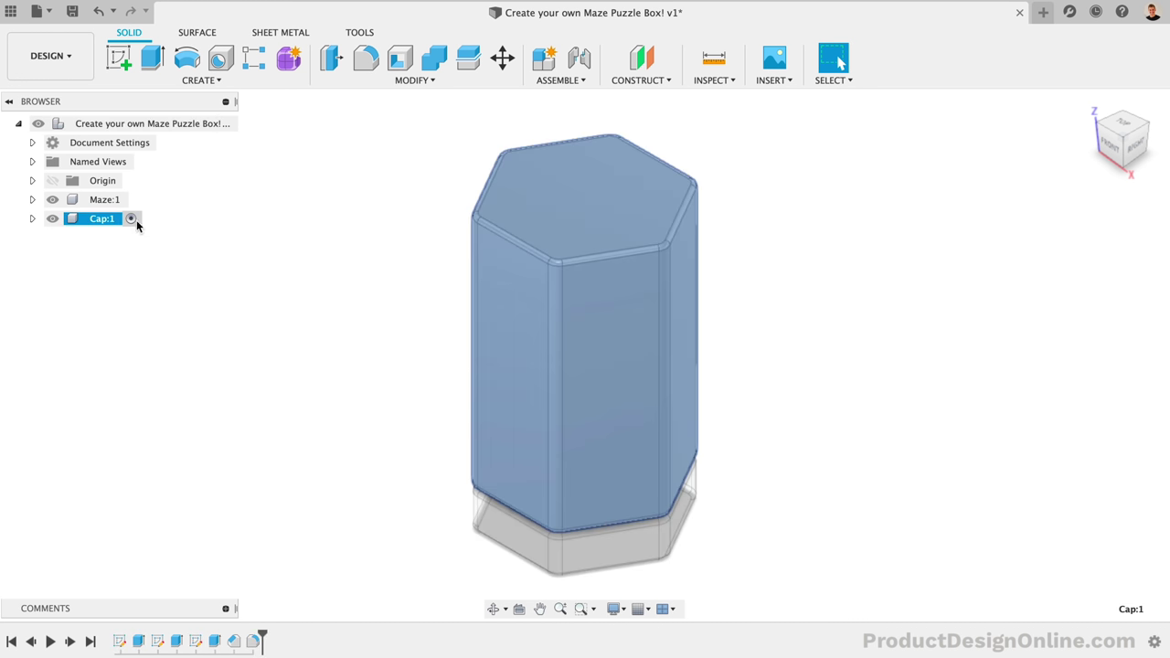
{"action": "left_click", "coordinate": [388, 441]}
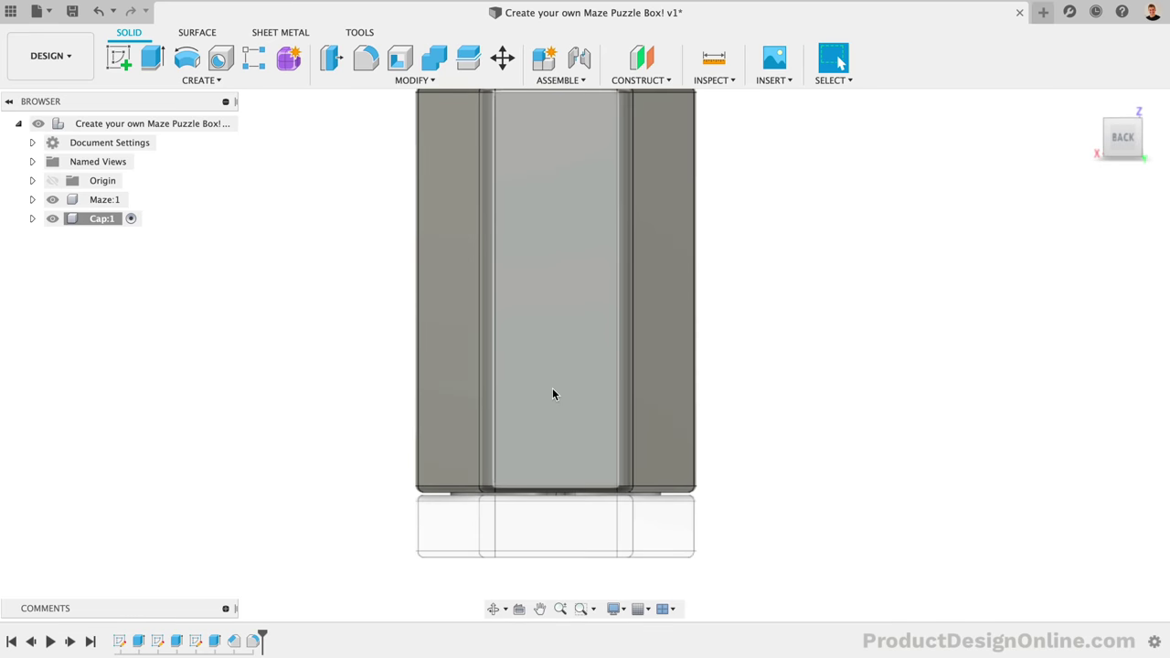
Sketch a 5 mm triangle on the back face, mirror it, and cut it 1 mm deep.
{"action": "right_click", "coordinate": [552, 391]}
{"action": "left_click", "coordinate": [553, 472]}
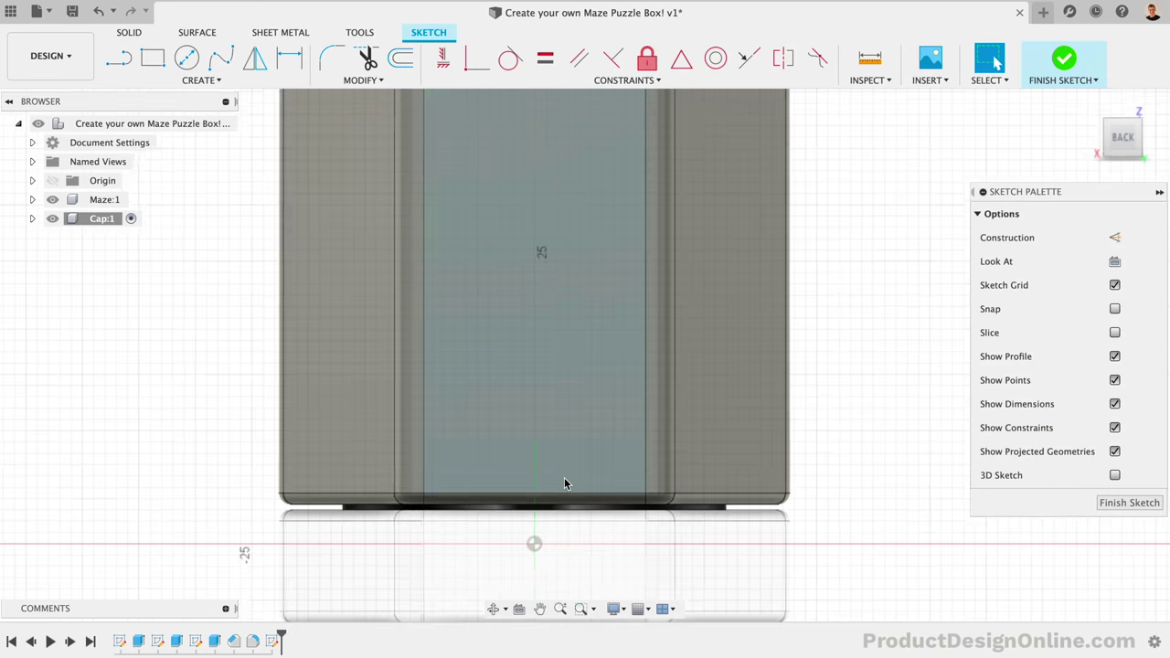
{"action": "key", "text": "l"}
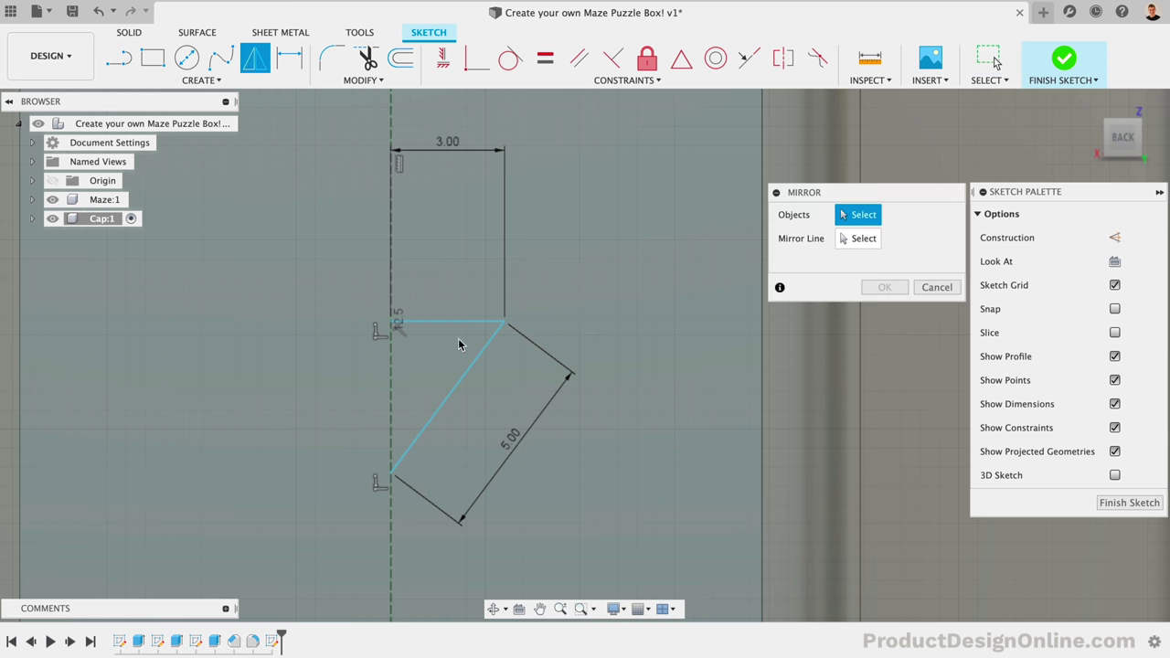
{"action": "left_click", "coordinate": [457, 322]}
{"action": "left_click", "coordinate": [459, 381]}
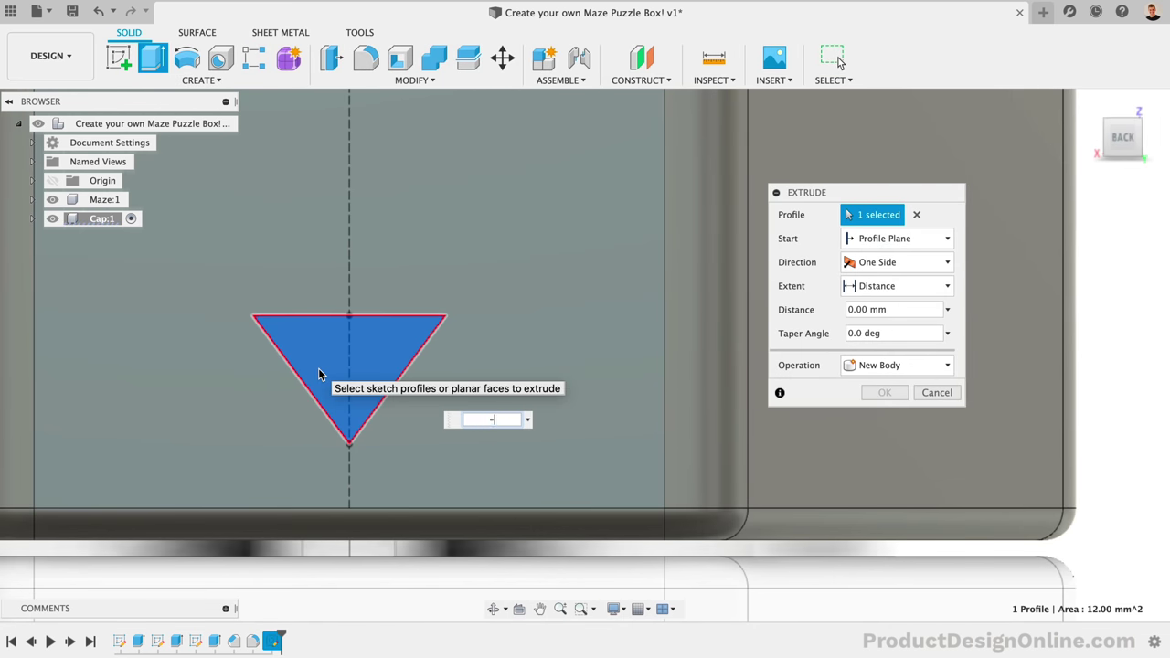
{"action": "key", "text": "Return"}
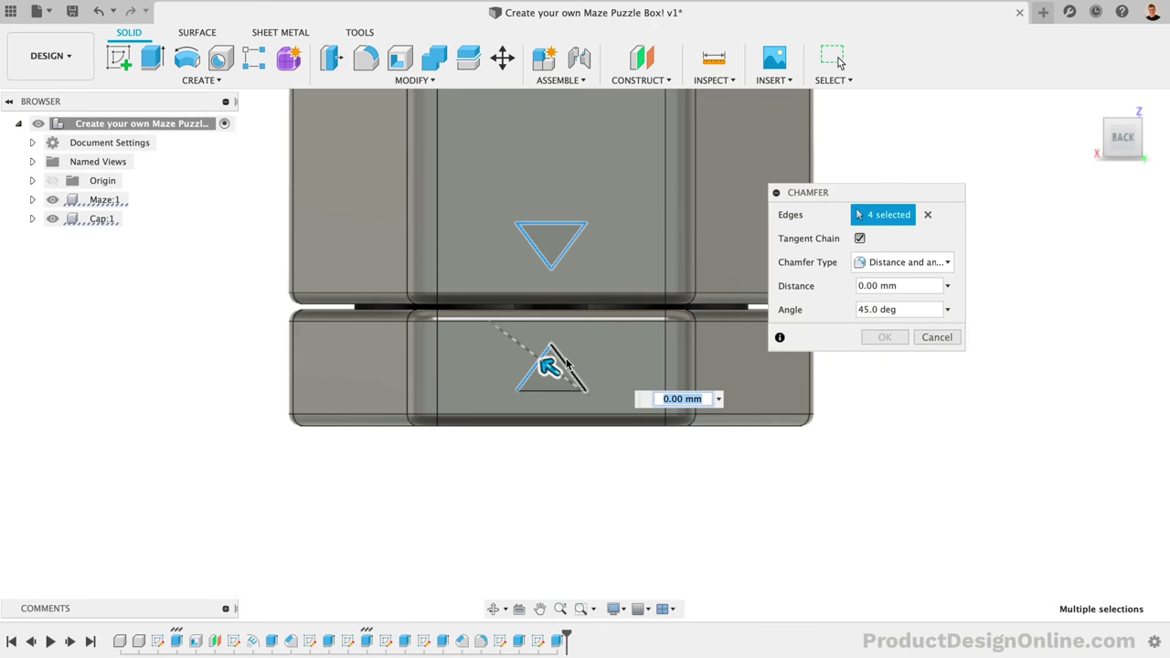
Chamfer both triangle marks' edges at 1 mm and return to the back view.
{"action": "left_click", "coordinate": [566, 363]}
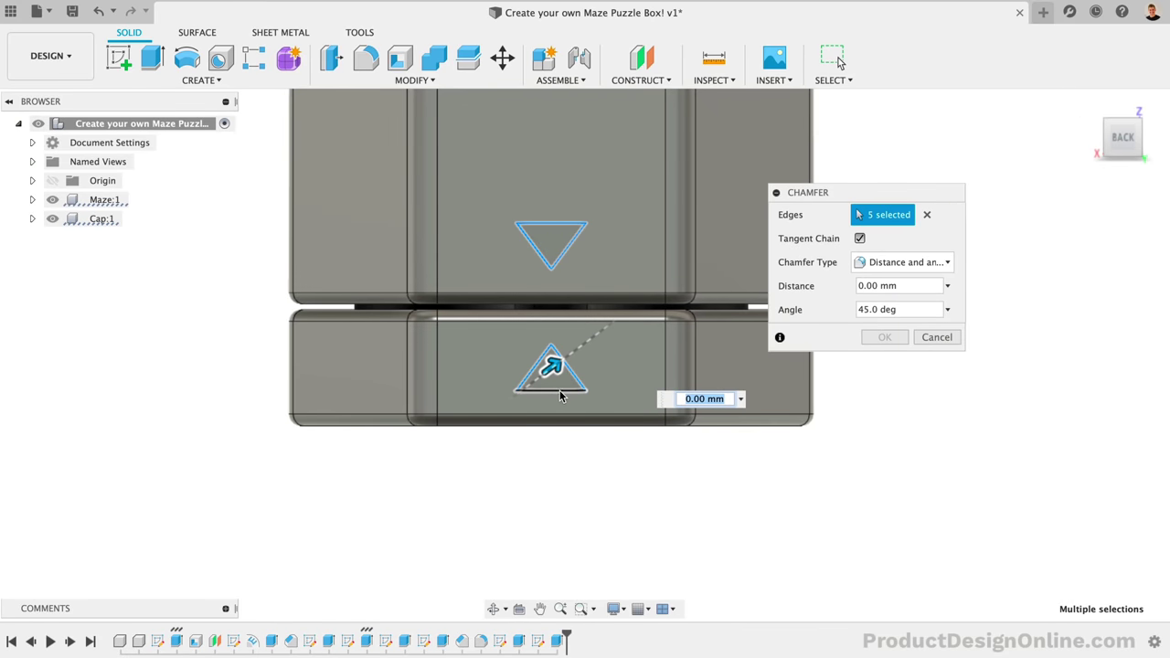
{"action": "left_click", "coordinate": [559, 390]}
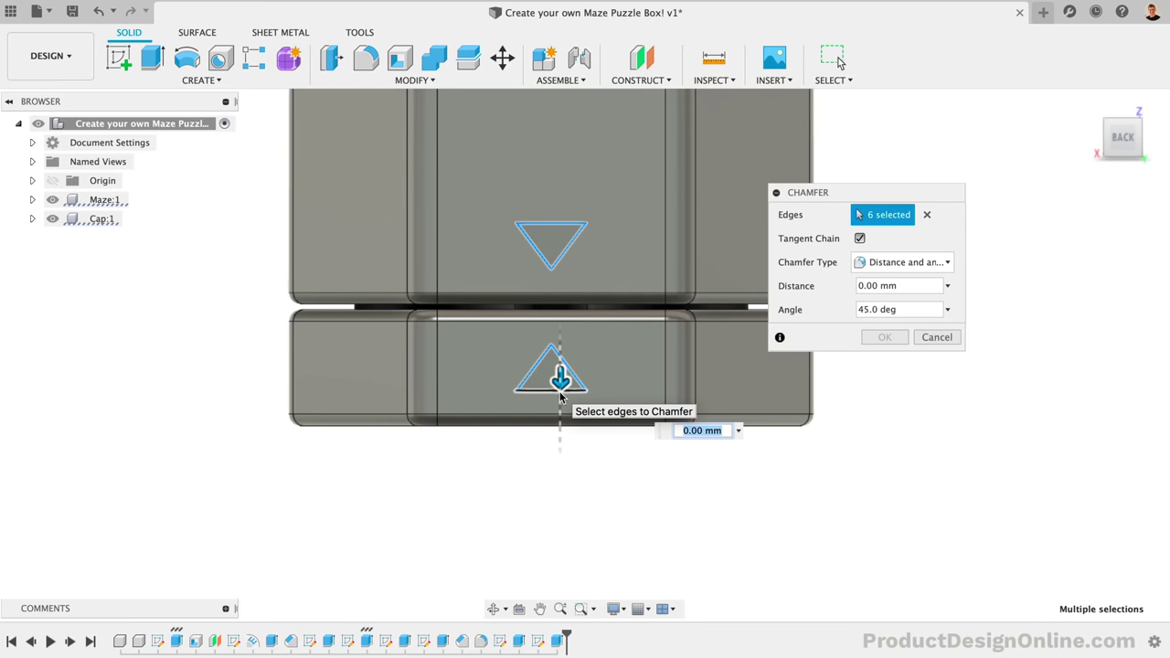
{"action": "type", "text": "1"}
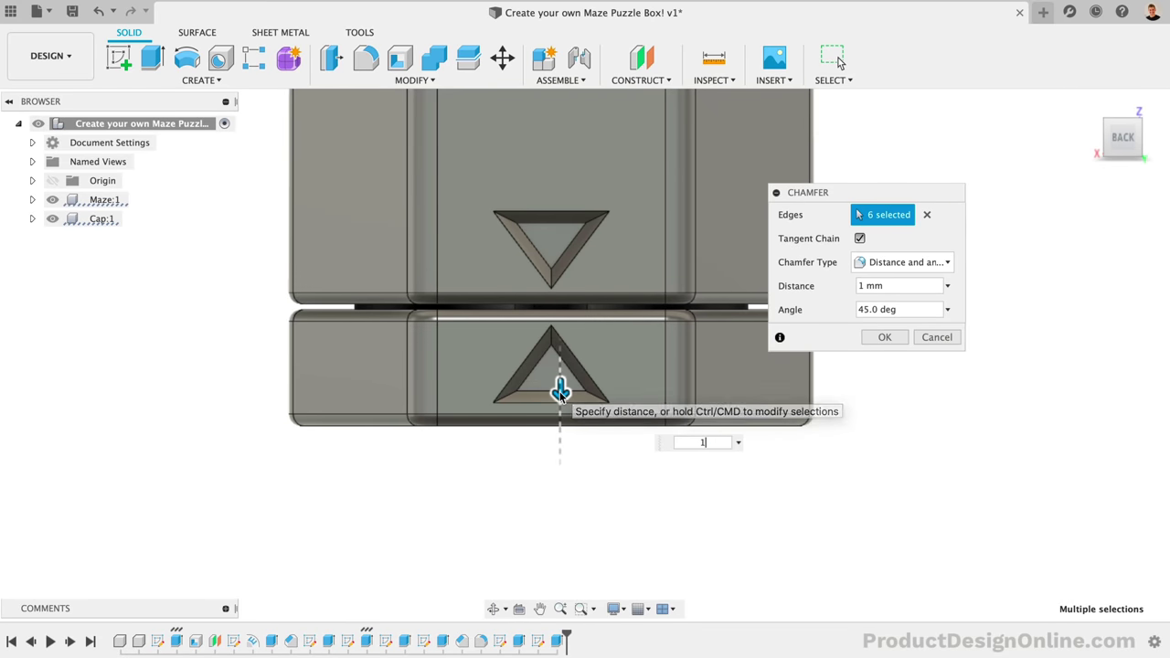
{"action": "left_click", "coordinate": [884, 337]}
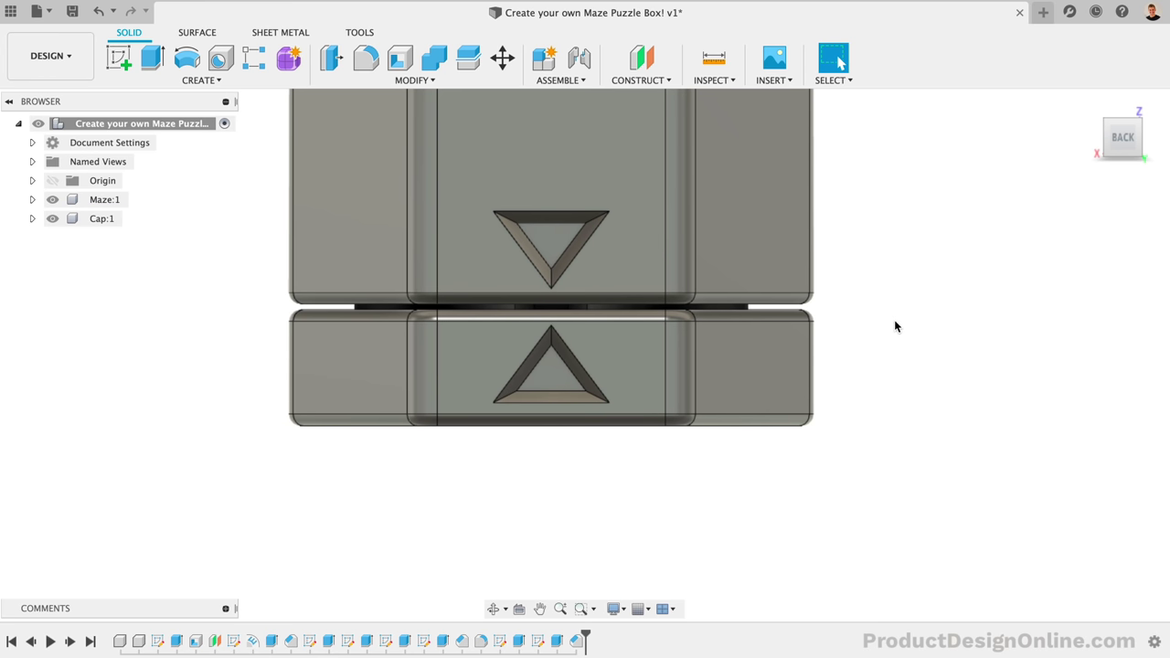
{"action": "left_click", "coordinate": [1089, 102]}
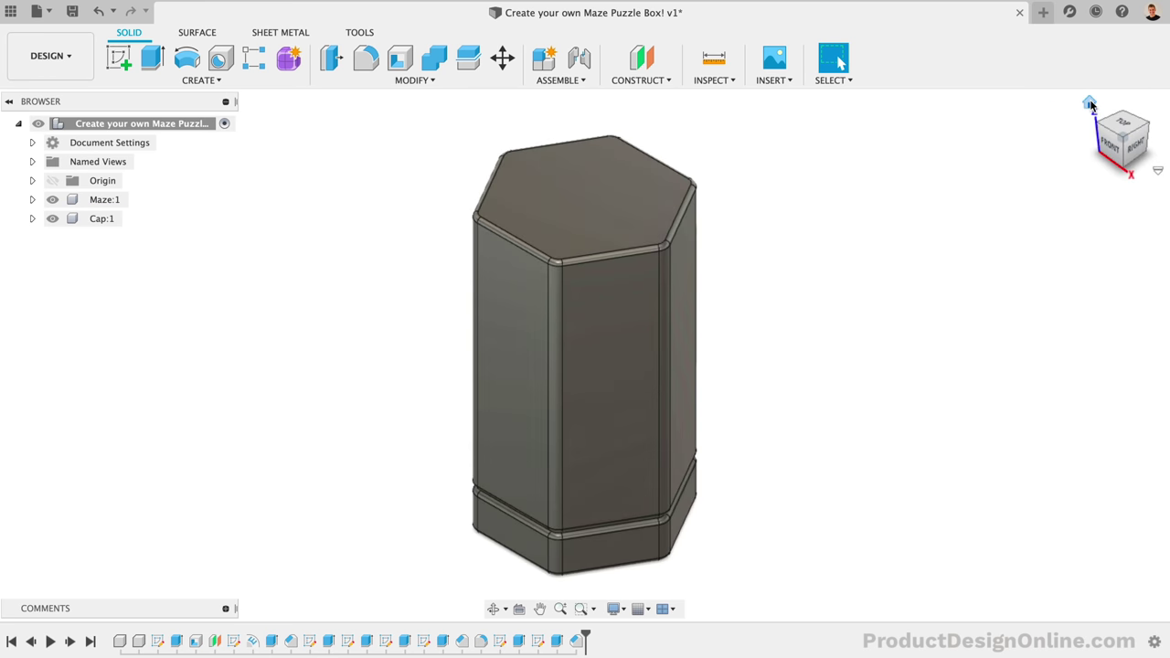
{"action": "left_click", "coordinate": [1136, 134]}
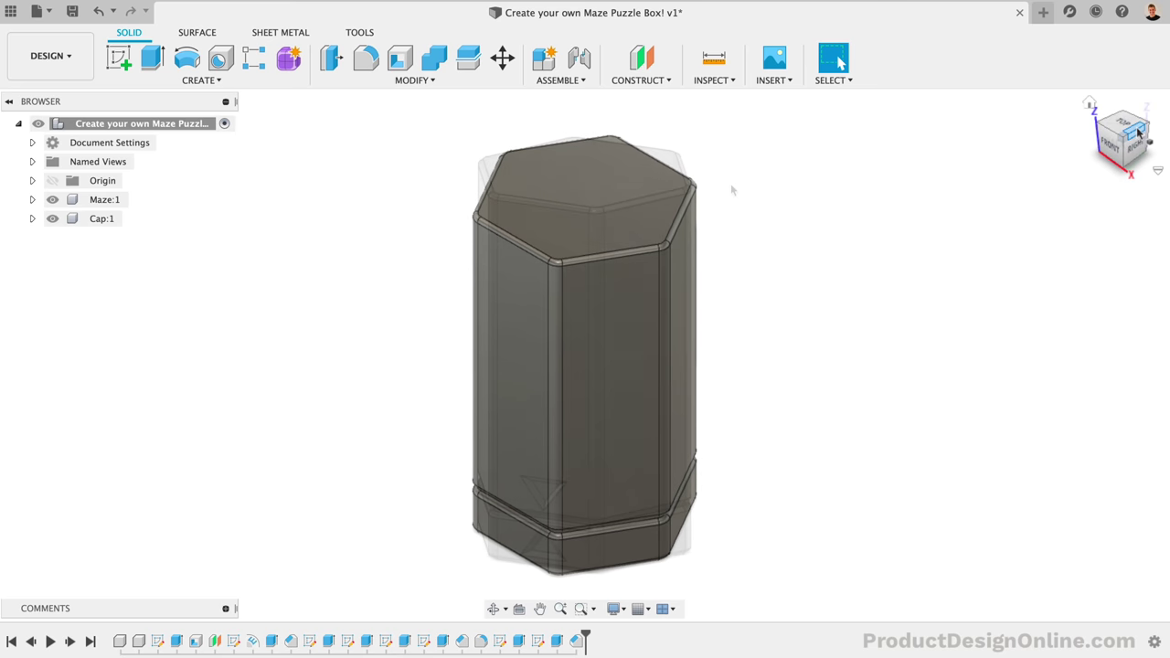
Run an interference check between the maze and cap bodies, confirming no interference.
{"action": "left_click", "coordinate": [781, 80]}
{"action": "left_click", "coordinate": [721, 80]}
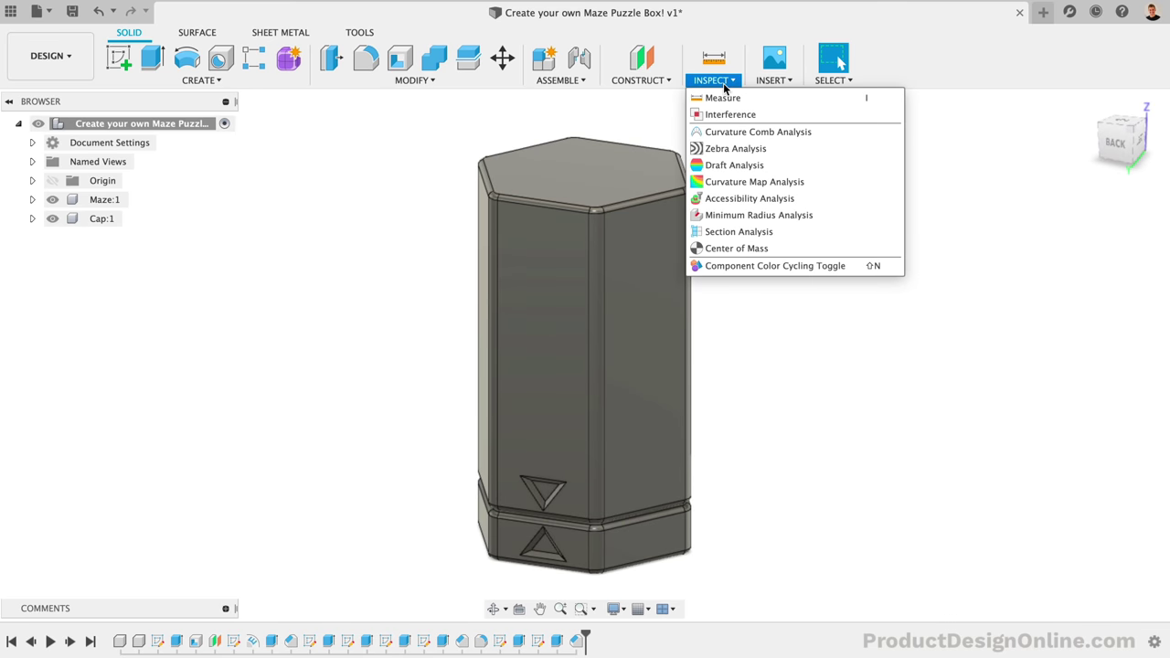
{"action": "left_click", "coordinate": [778, 113]}
{"action": "left_click_drag", "start_coordinate": [1024, 193], "coordinate": [893, 195]}
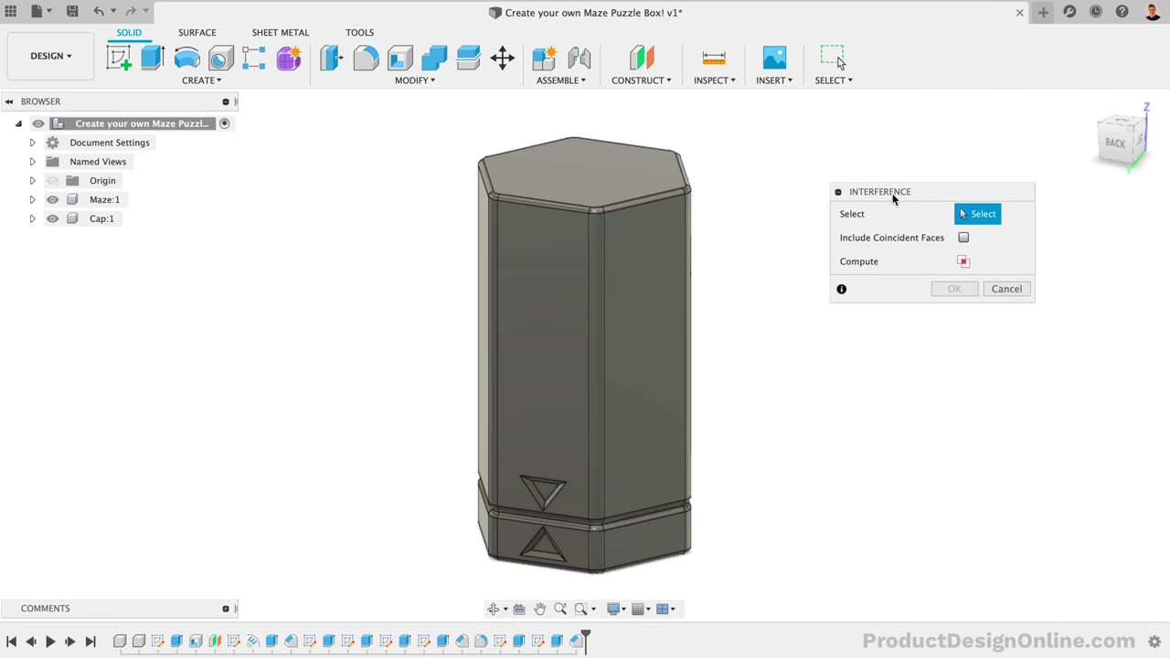
{"action": "left_click", "coordinate": [640, 487]}
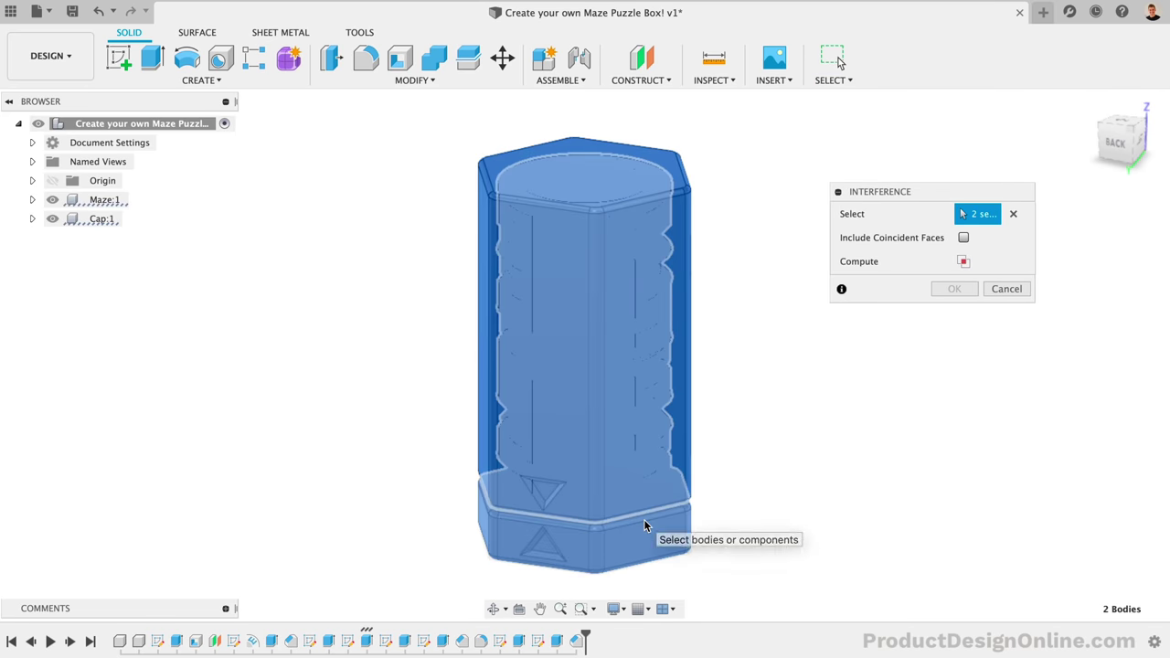
{"action": "left_click", "coordinate": [648, 523]}
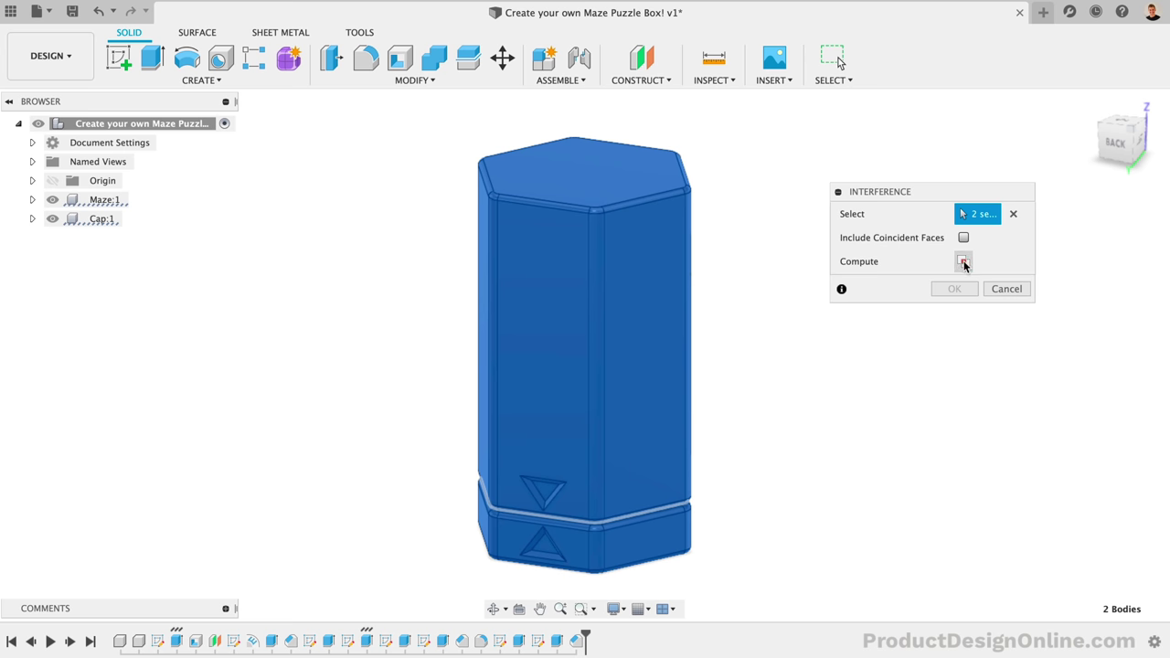
{"action": "left_click", "coordinate": [963, 262]}
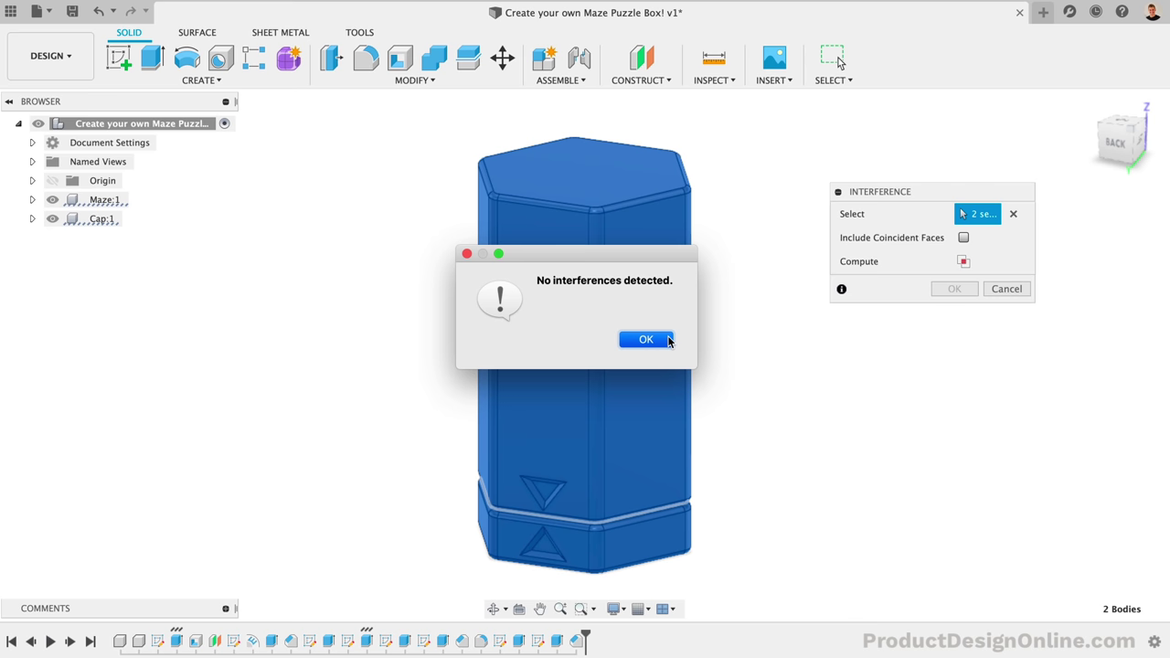
{"action": "left_click", "coordinate": [668, 339]}
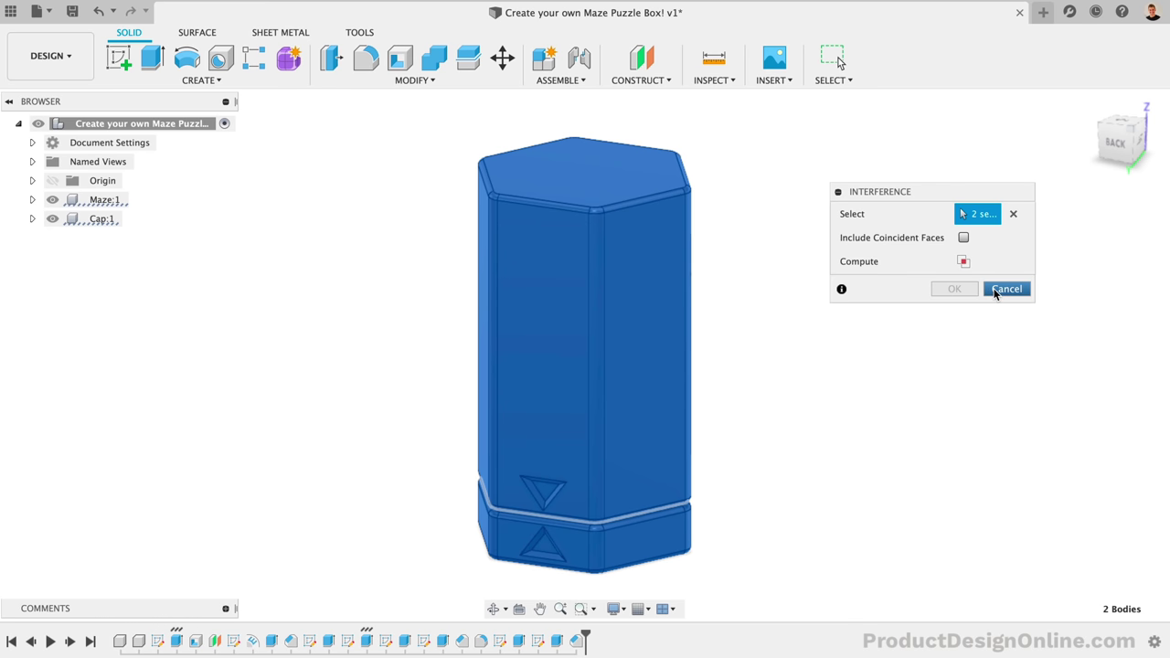
{"action": "left_click", "coordinate": [995, 291]}
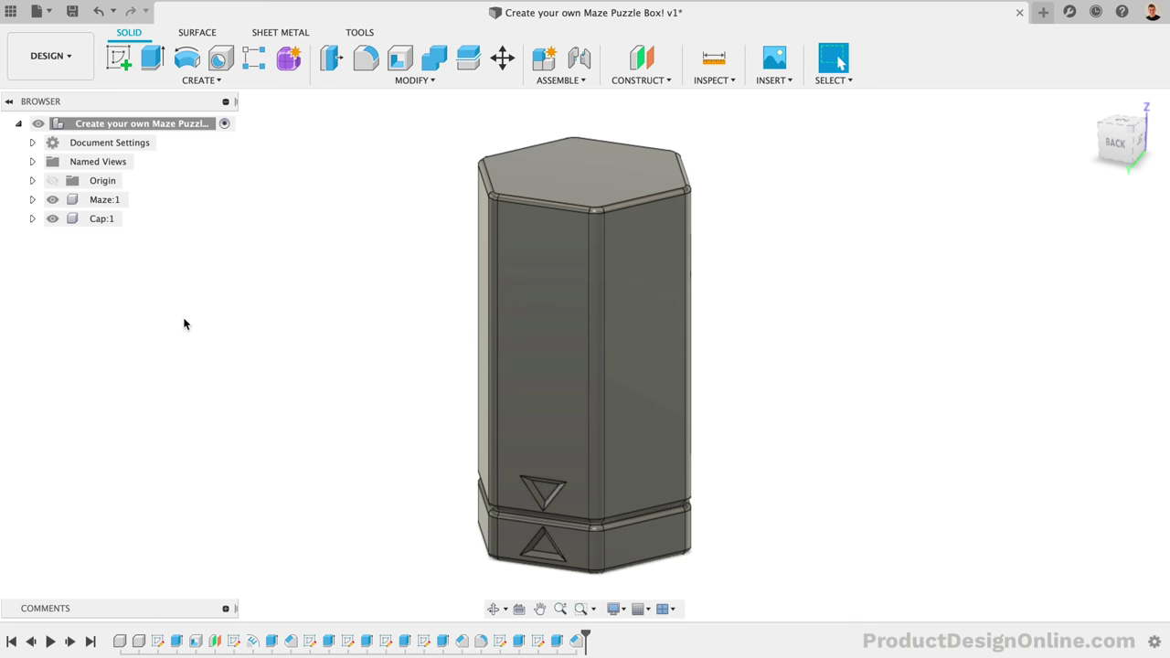
Save the Maze component as an STL and send it to Cura.
{"action": "right_click", "coordinate": [82, 204]}
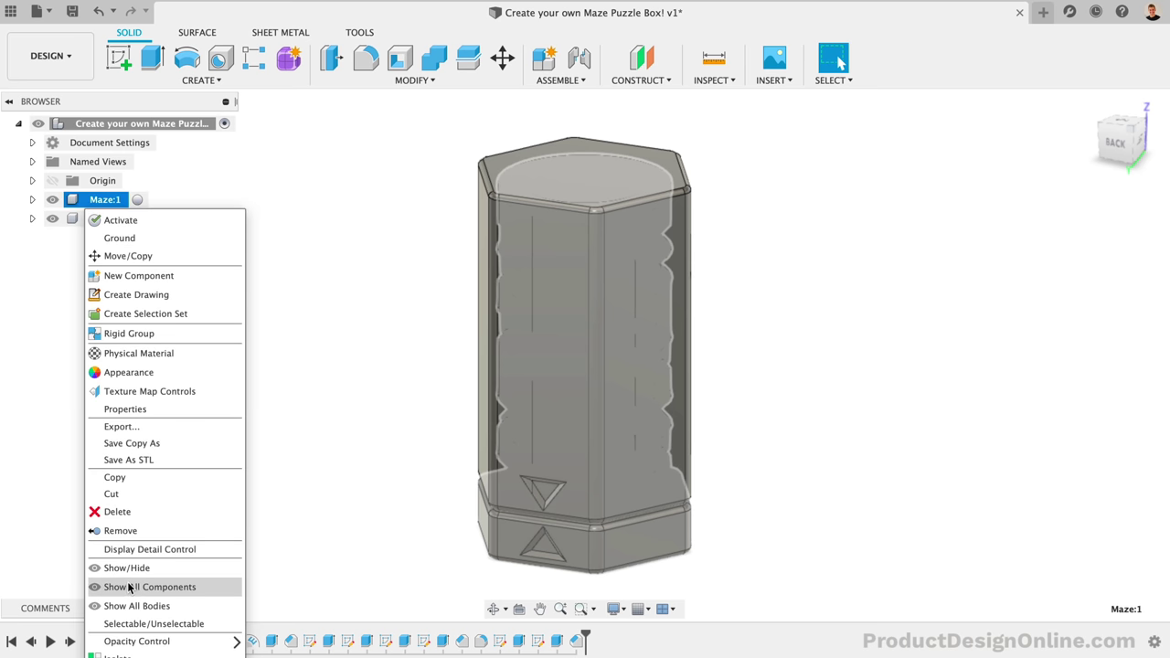
{"action": "left_click", "coordinate": [123, 460]}
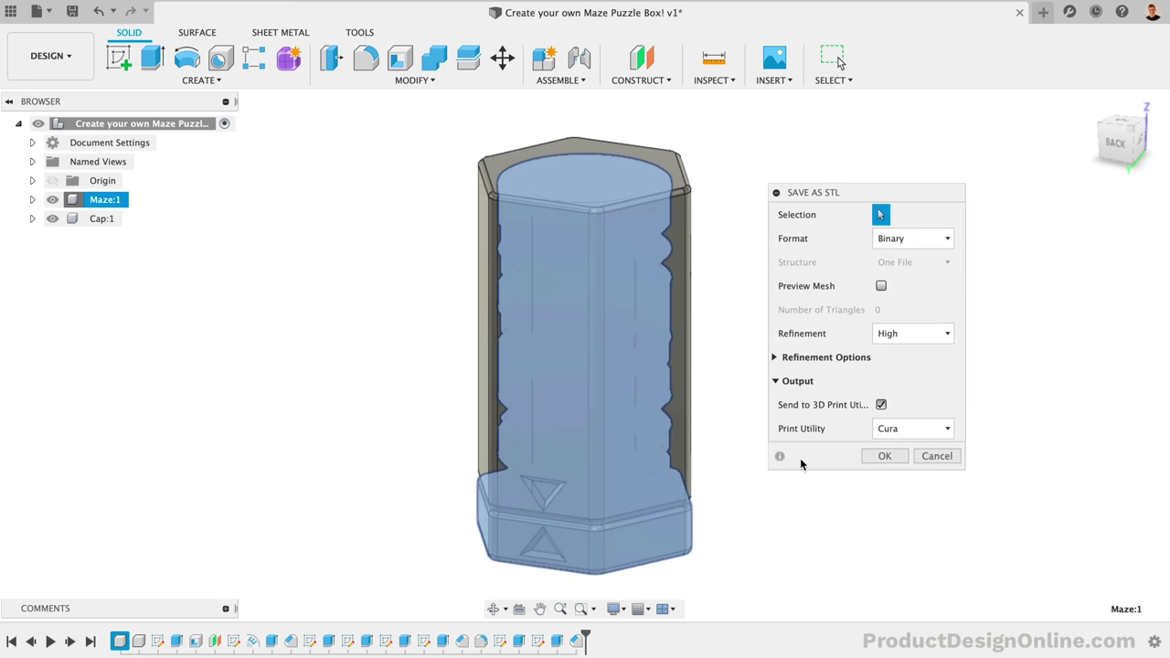
{"action": "left_click", "coordinate": [874, 457]}
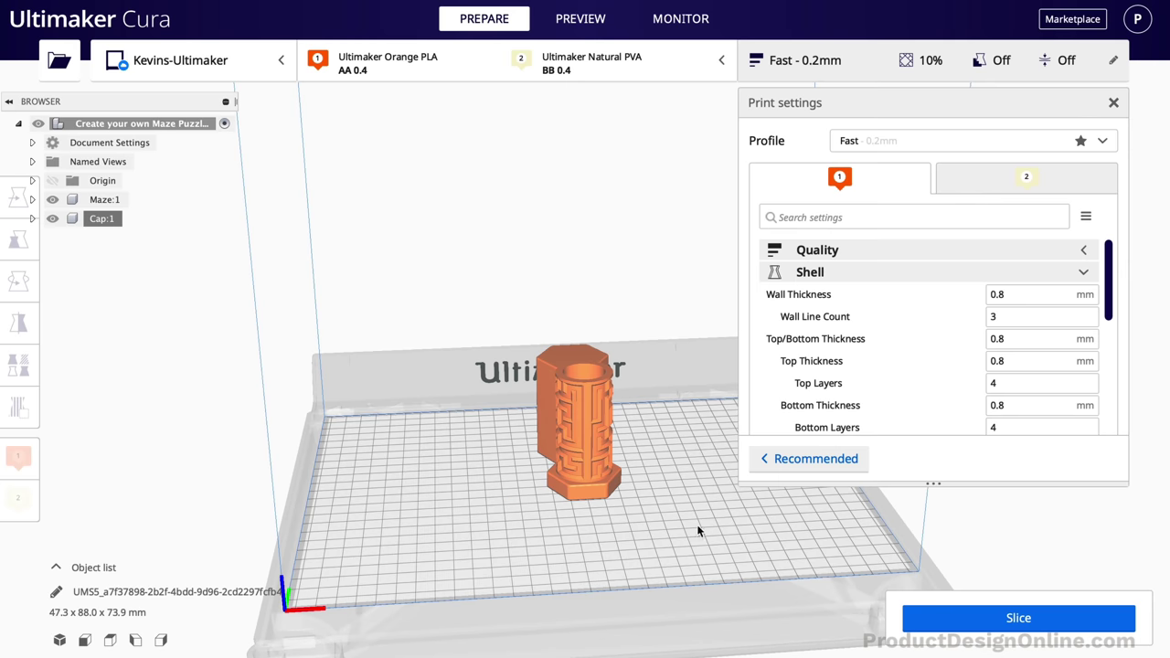